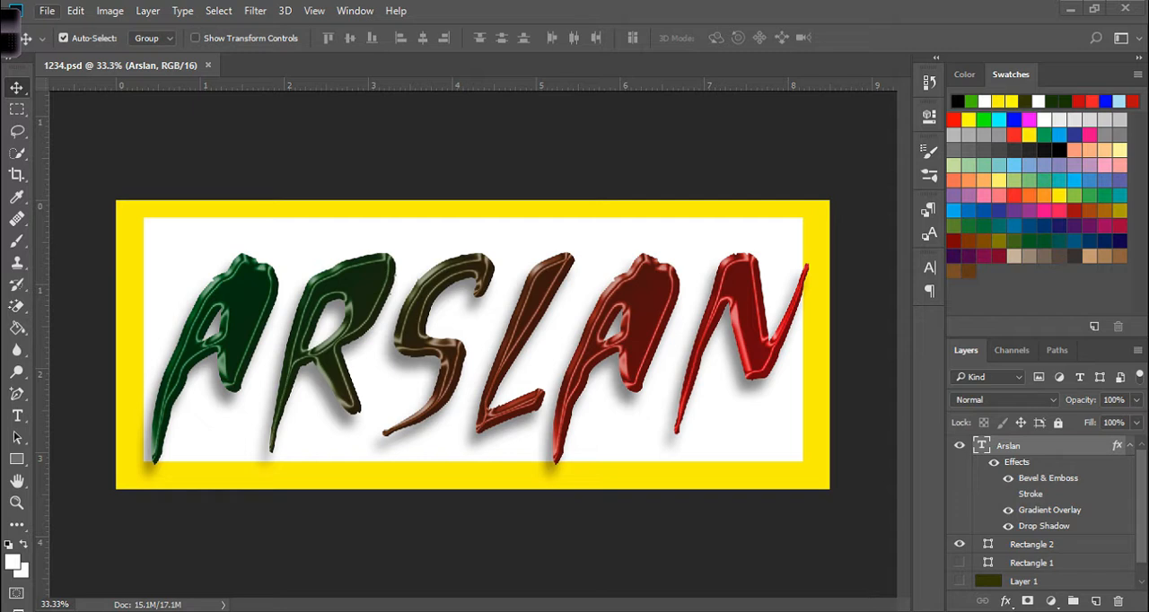
Open the image ps-cover.png from the youtube channel folder.
{"action": "left_click", "coordinate": [47, 11]}
{"action": "left_click", "coordinate": [63, 45]}
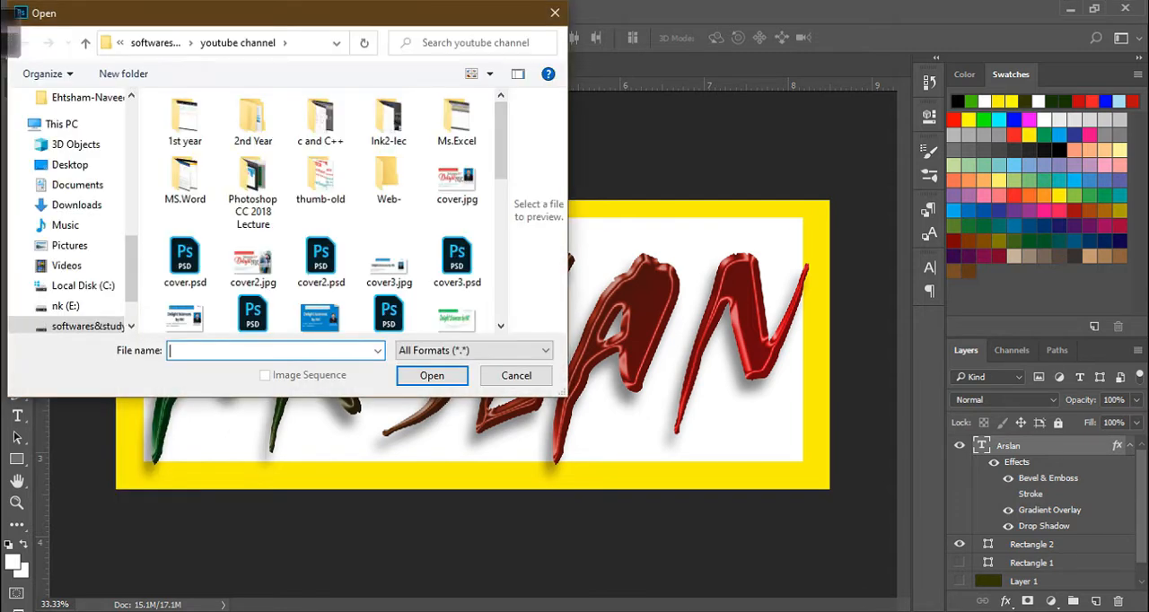
{"action": "scroll", "coordinate": [321, 287], "scroll_direction": "down", "scroll_amount": 1}
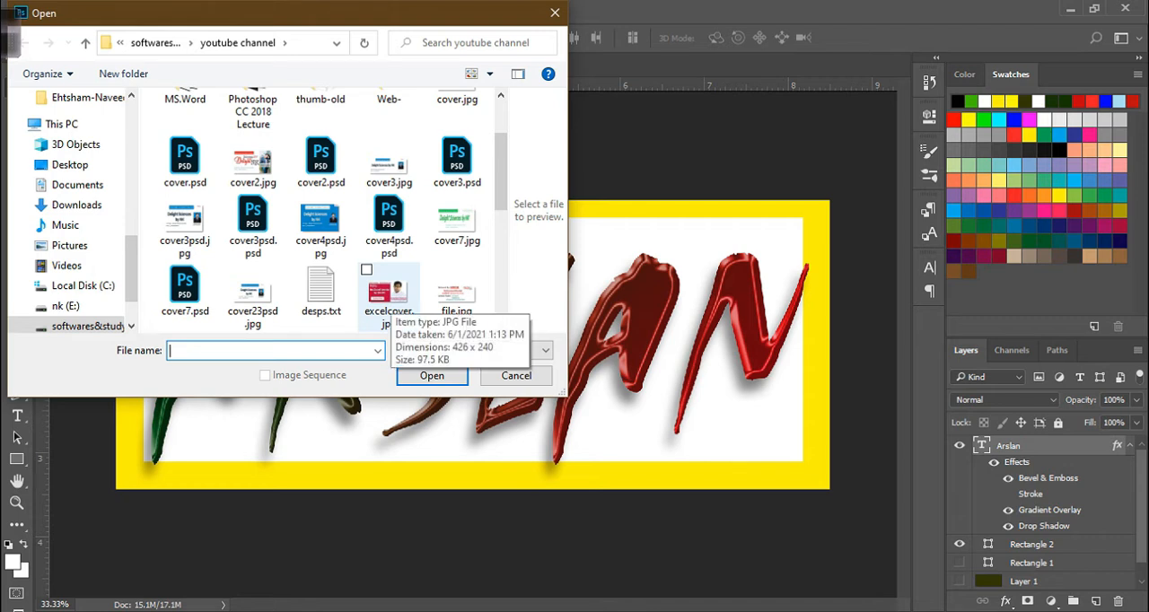
{"action": "scroll", "coordinate": [386, 301], "scroll_direction": "down", "scroll_amount": 5}
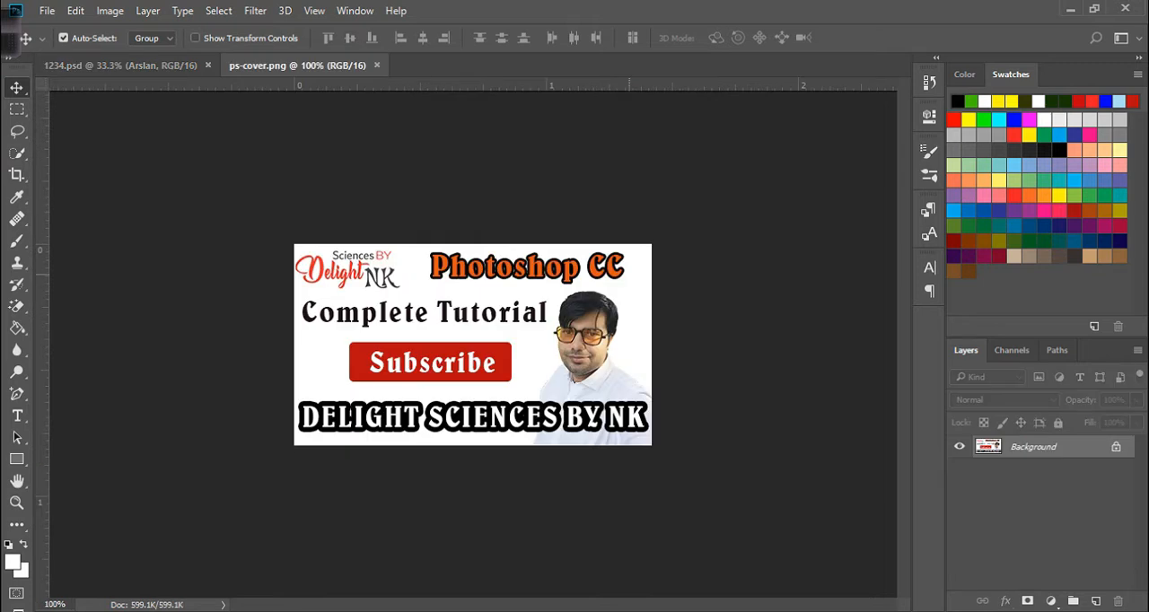
Convert the locked Background layer into a normal layer named Layer 0.
{"action": "double_click", "coordinate": [1033, 447]}
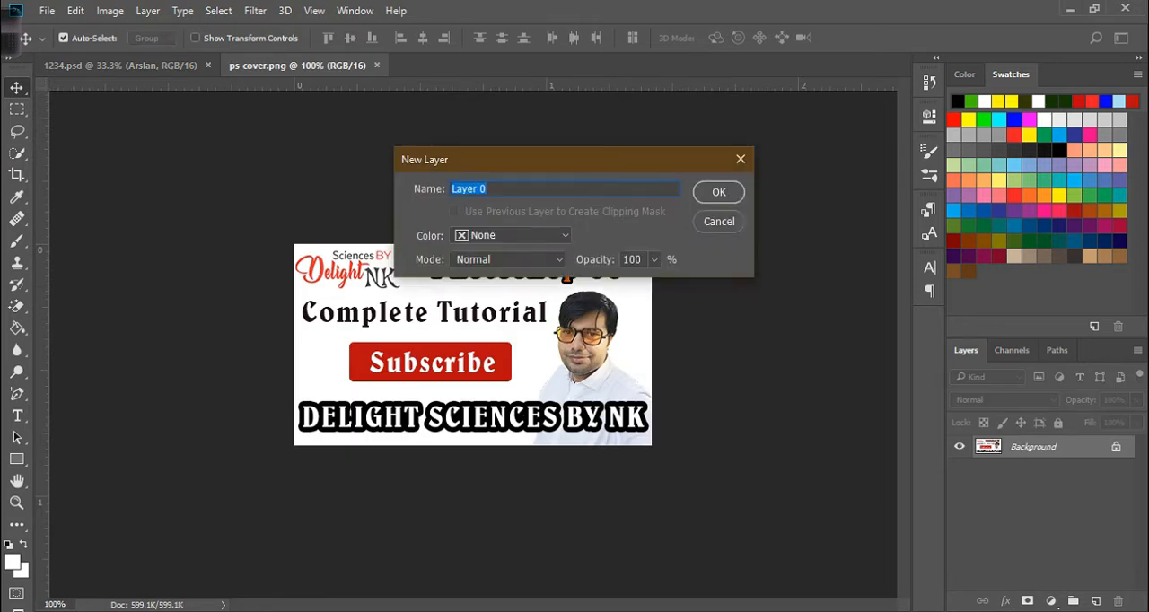
{"action": "key", "text": "Return"}
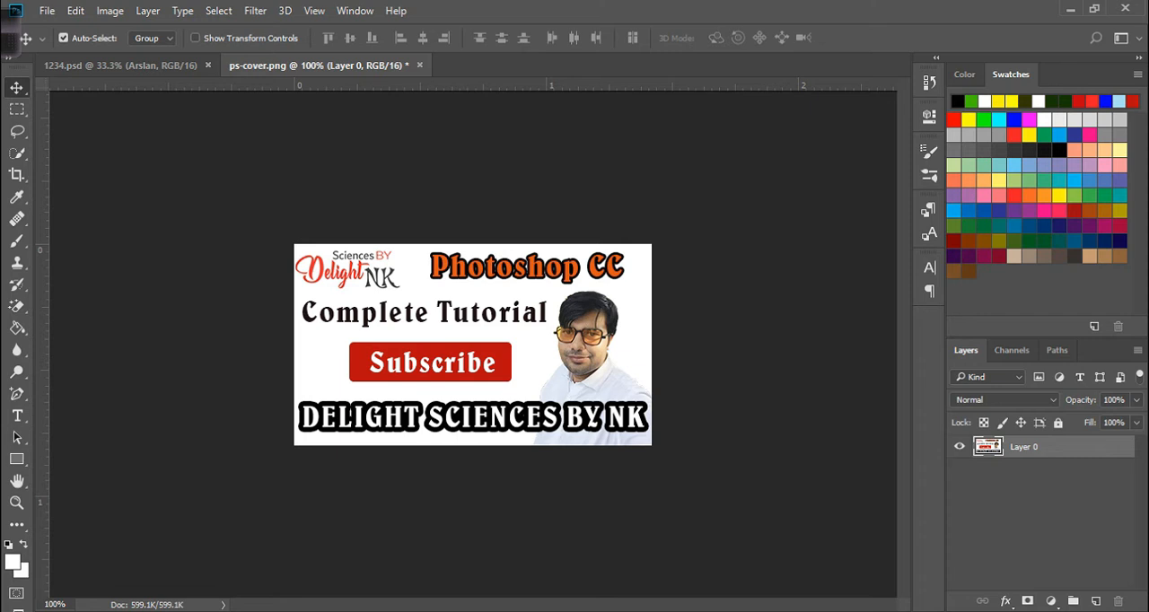
Switch the workspace to Graphic and Web.
{"action": "left_click", "coordinate": [355, 11]}
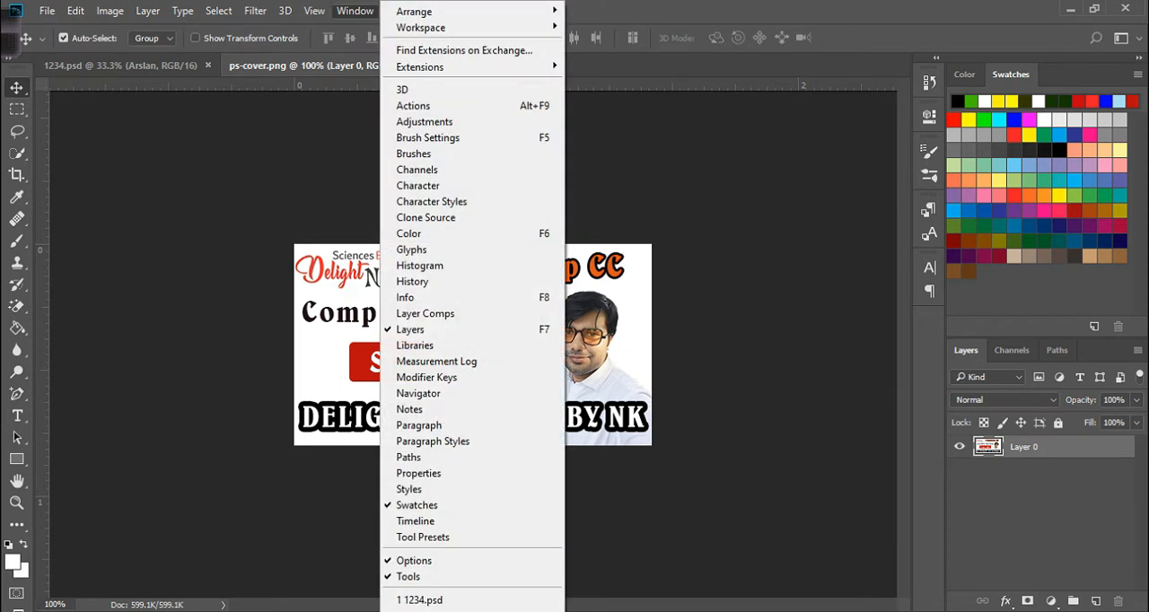
{"action": "mouse_move", "coordinate": [422, 27]}
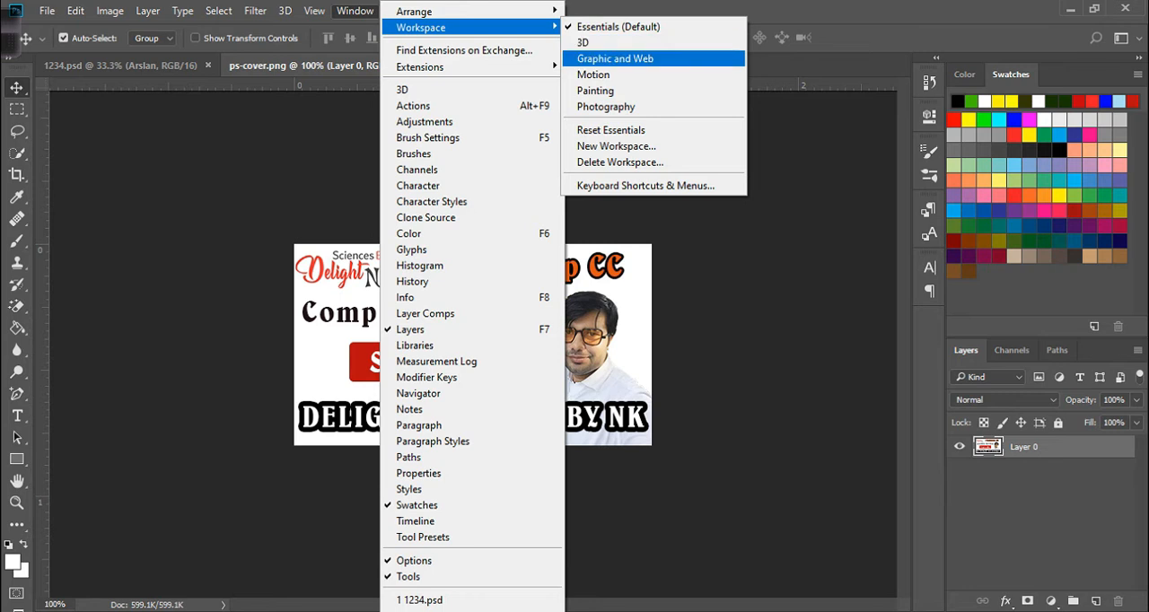
{"action": "left_click", "coordinate": [615, 59]}
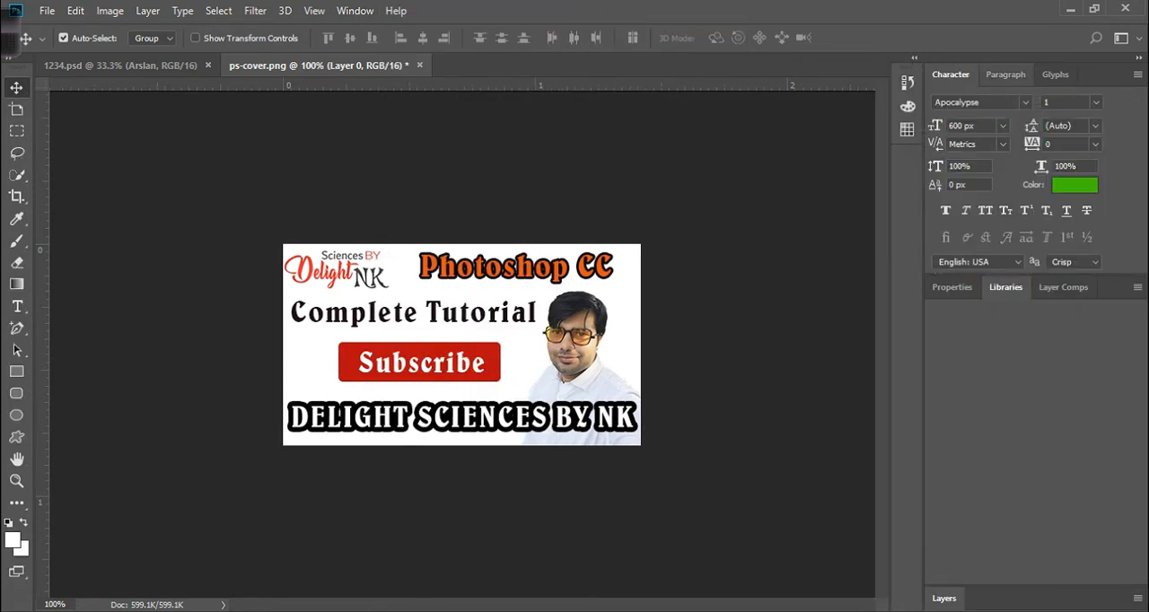
Browse the Paragraph and Glyphs panel tabs, returning to the Character panel.
{"action": "left_click", "coordinate": [1005, 74]}
{"action": "left_click", "coordinate": [1055, 74]}
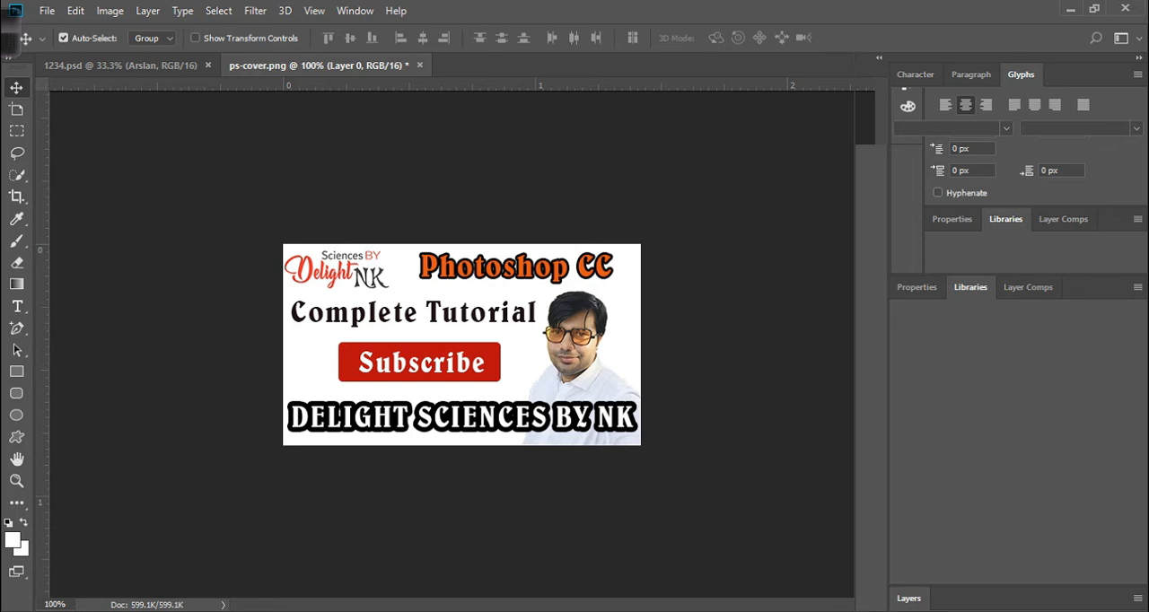
{"action": "left_click", "coordinate": [972, 74]}
{"action": "left_click", "coordinate": [915, 74]}
Switch the workspace back to Essentials (Default).
{"action": "left_click", "coordinate": [354, 11]}
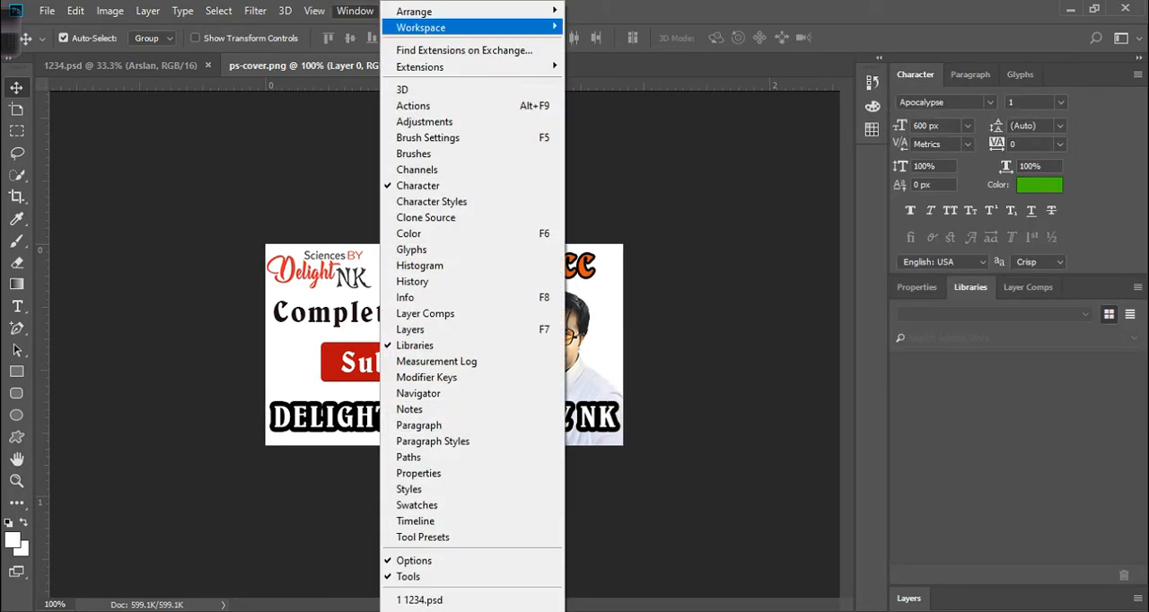
{"action": "mouse_move", "coordinate": [476, 28]}
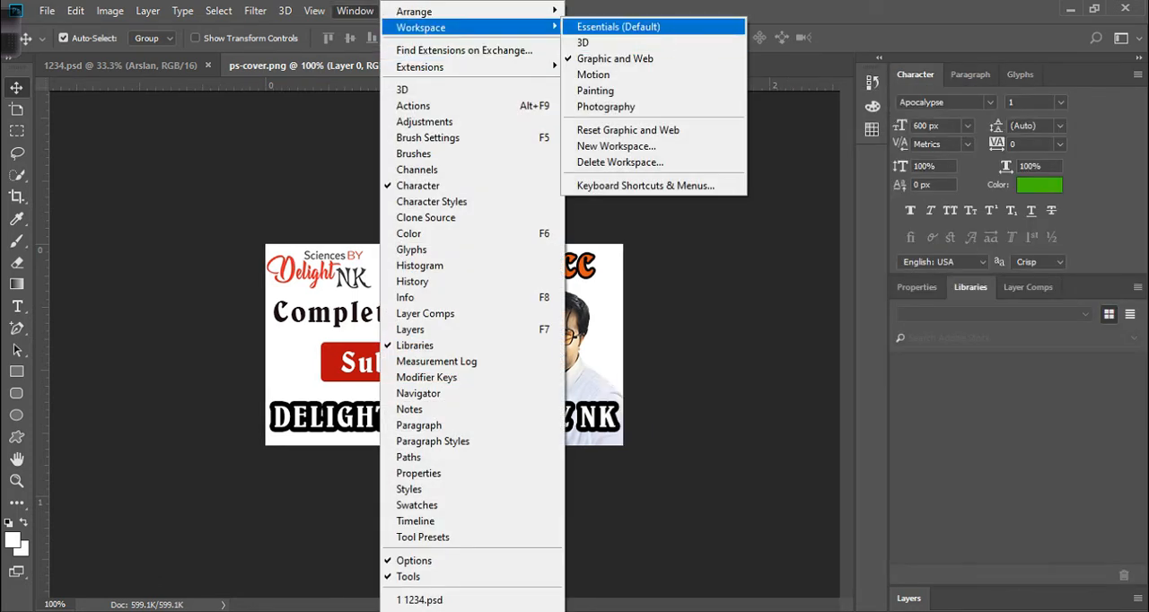
{"action": "left_click", "coordinate": [618, 27]}
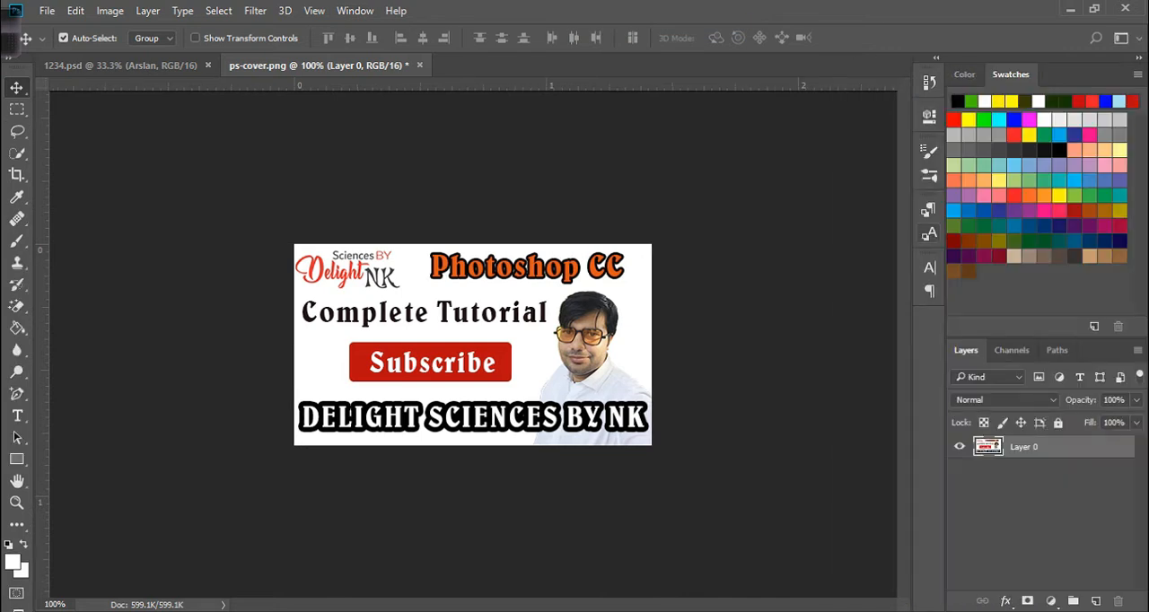
Open the Character panel as a floating panel and show the Color panel.
{"action": "left_click", "coordinate": [929, 234]}
{"action": "left_click", "coordinate": [929, 267]}
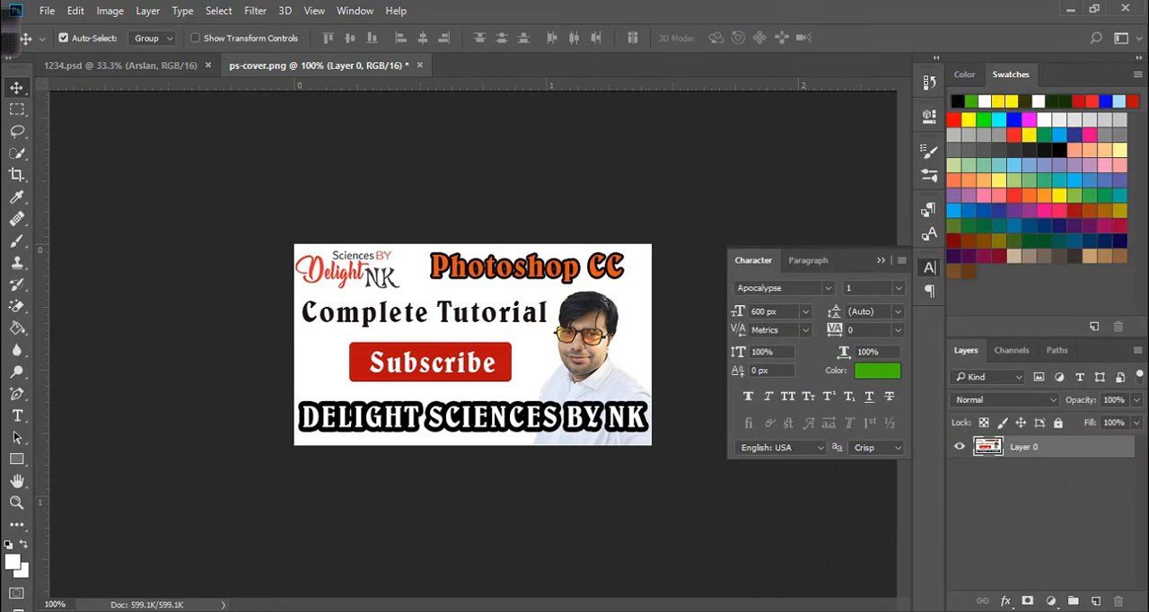
{"action": "left_click", "coordinate": [355, 11]}
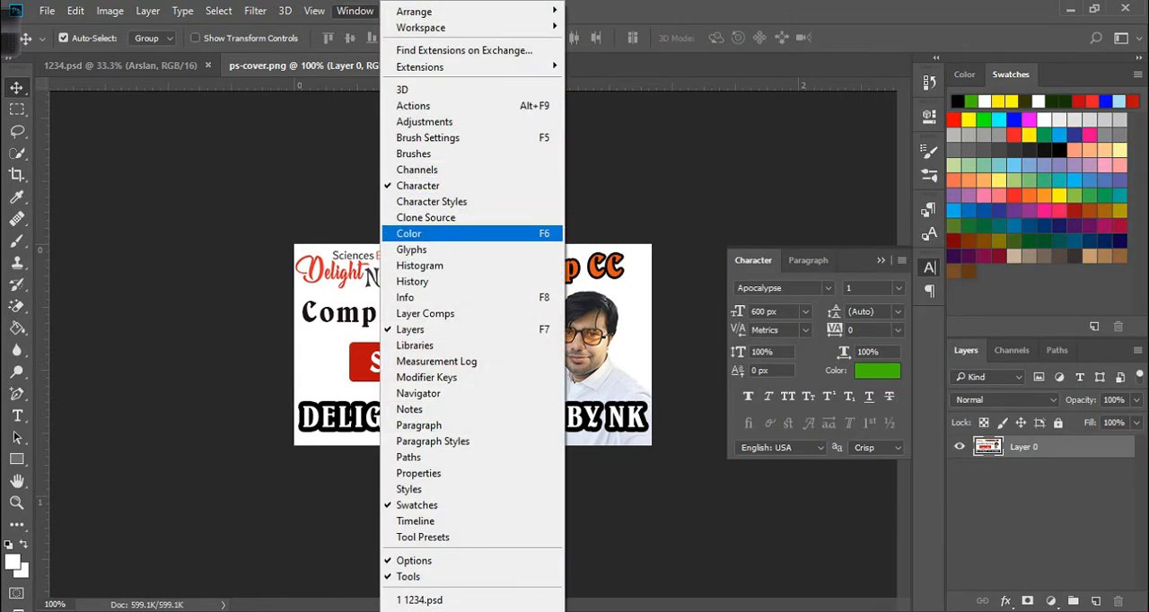
{"action": "left_click", "coordinate": [448, 233]}
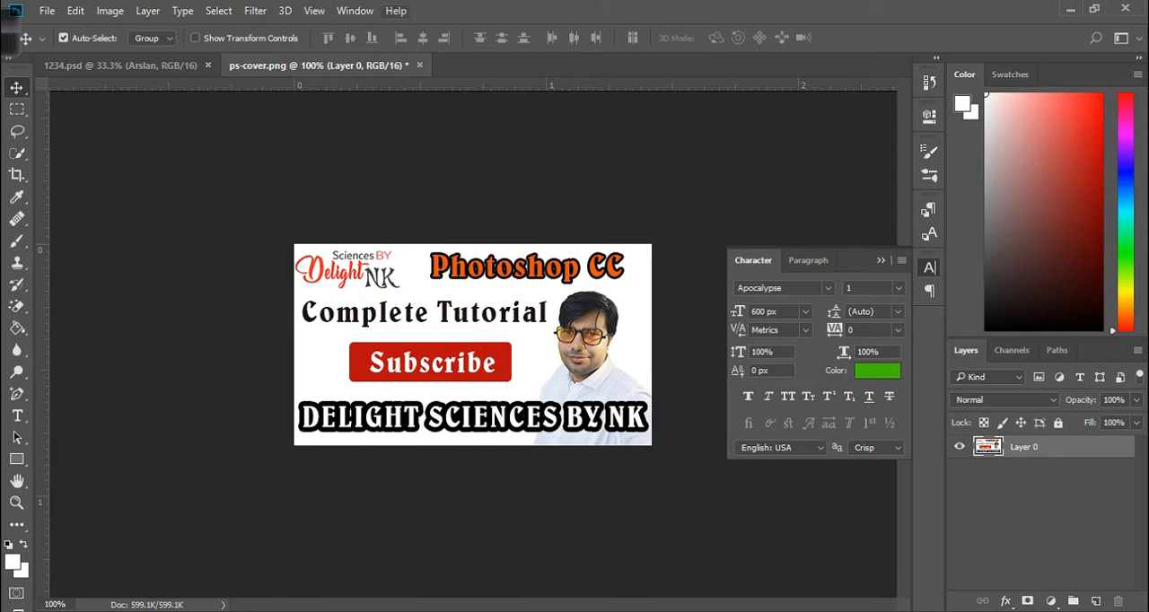
Switch the workspace to Photography and view the Navigator and Histogram panel tabs.
{"action": "left_click", "coordinate": [354, 10]}
{"action": "mouse_move", "coordinate": [422, 27]}
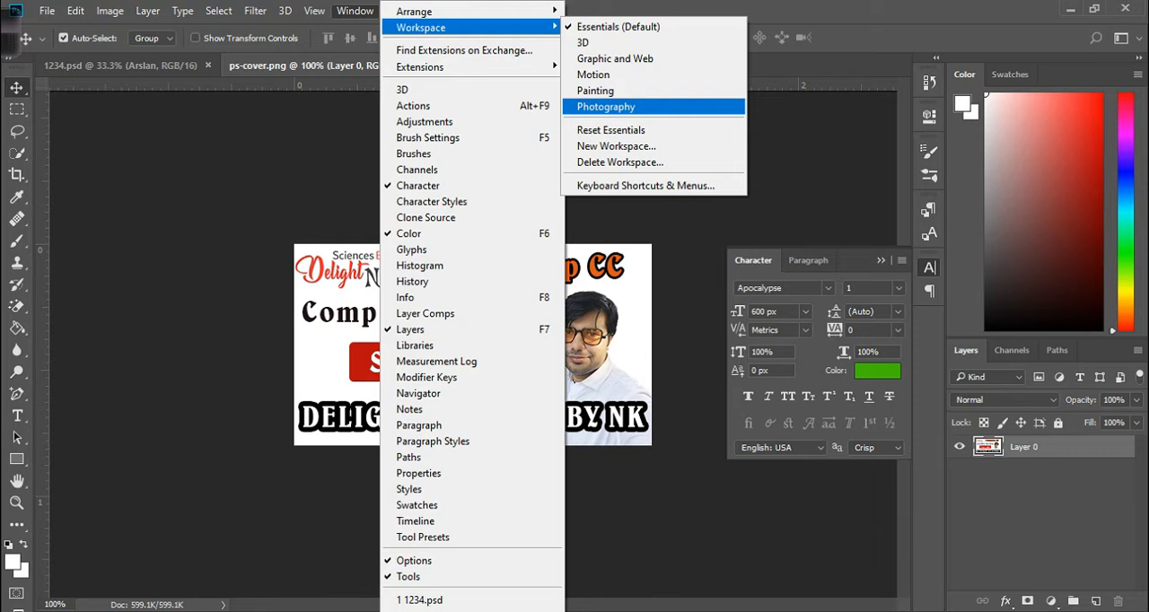
{"action": "left_click", "coordinate": [606, 107]}
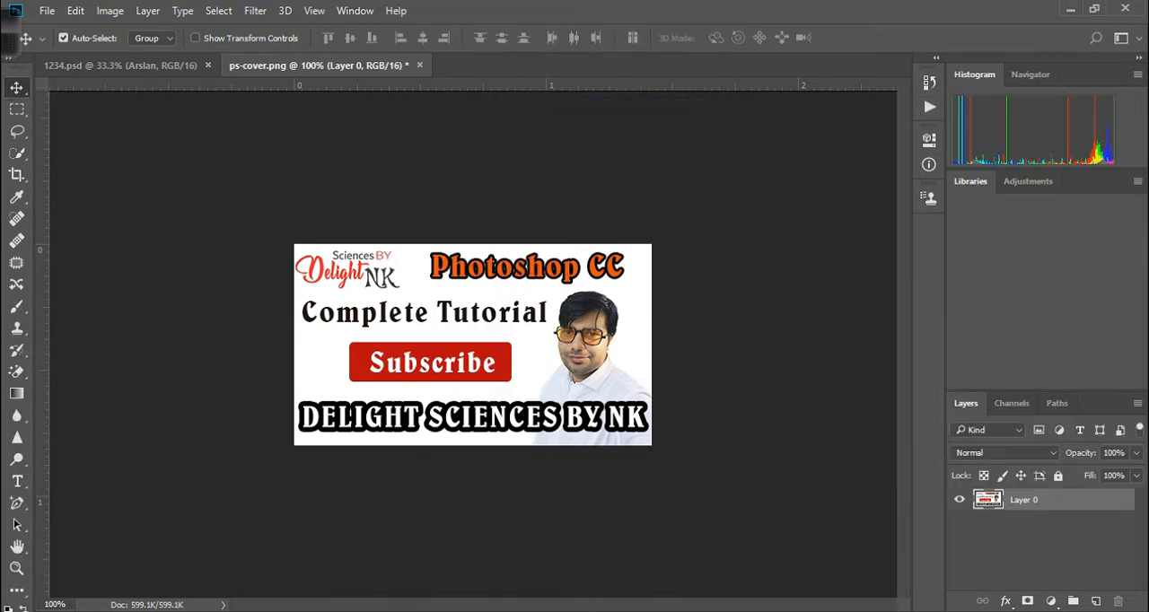
{"action": "left_click", "coordinate": [1031, 75]}
{"action": "left_click", "coordinate": [975, 75]}
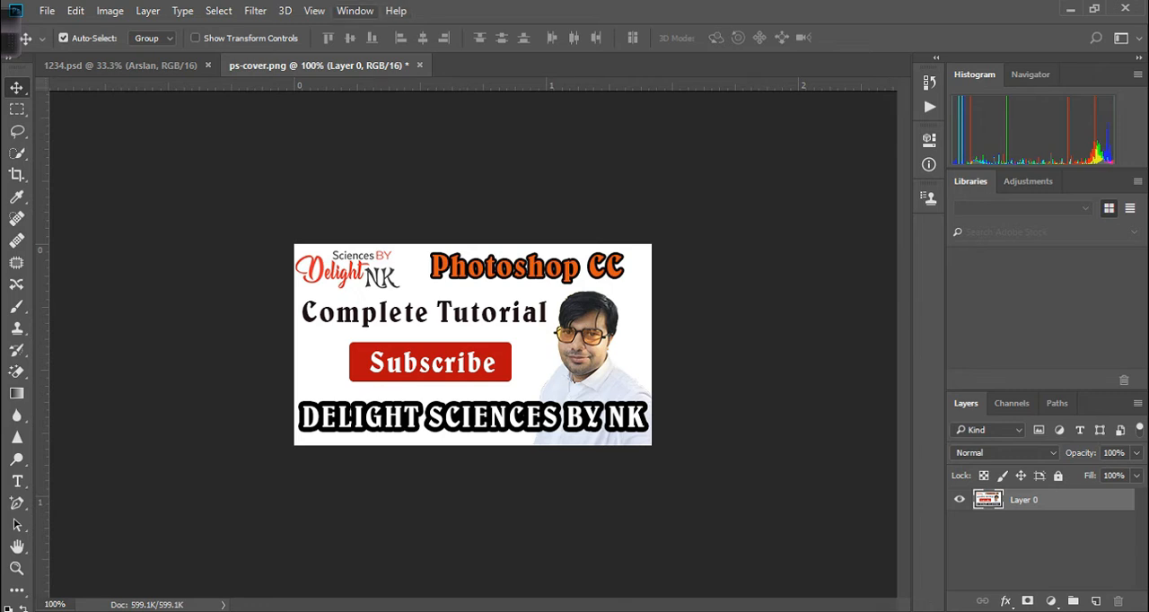
Switch the workspace to Graphic and Web again.
{"action": "left_click", "coordinate": [355, 11]}
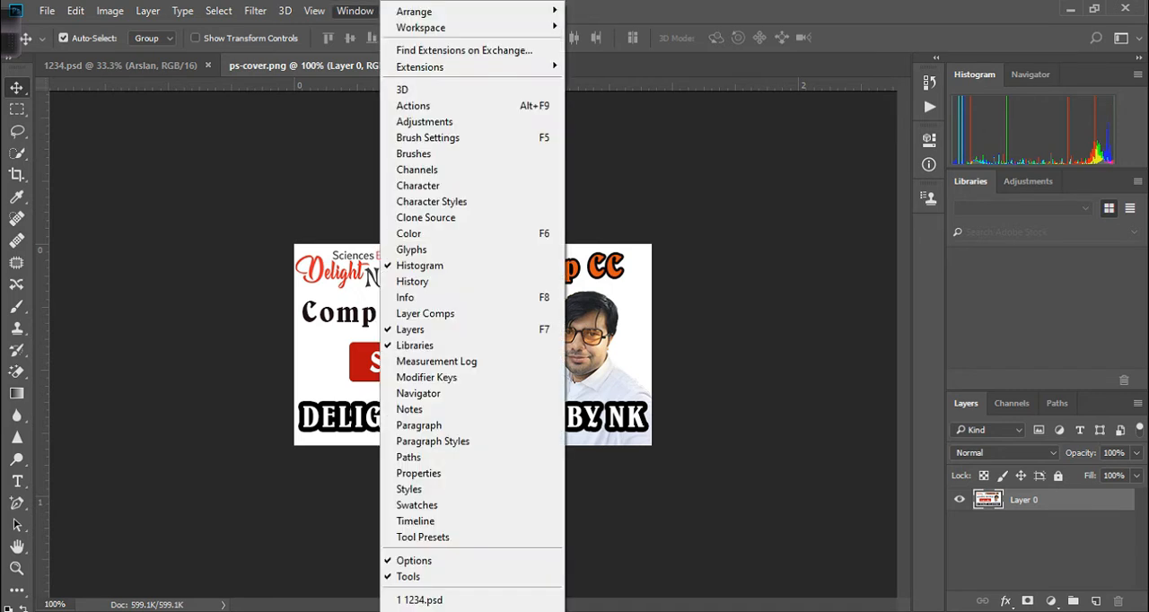
{"action": "mouse_move", "coordinate": [476, 68]}
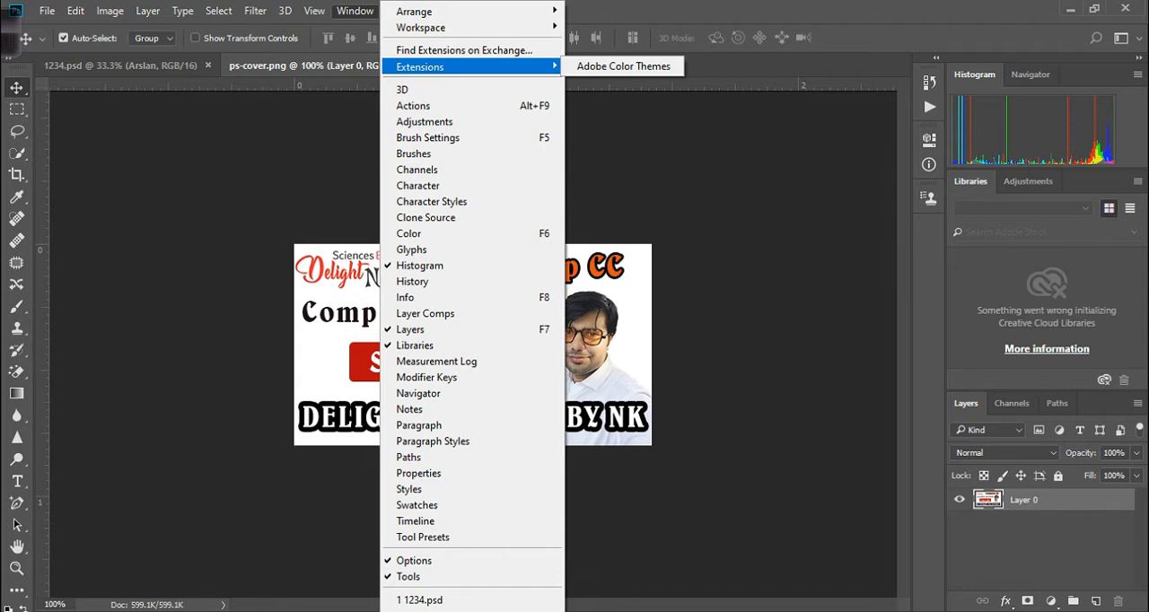
{"action": "mouse_move", "coordinate": [431, 27]}
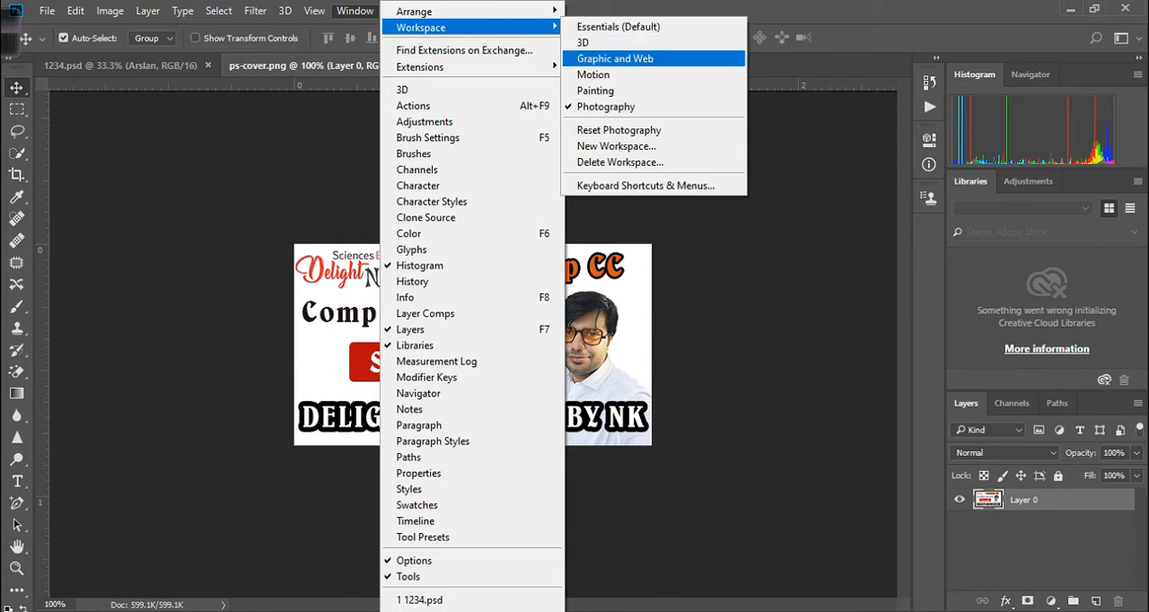
{"action": "left_click", "coordinate": [615, 58]}
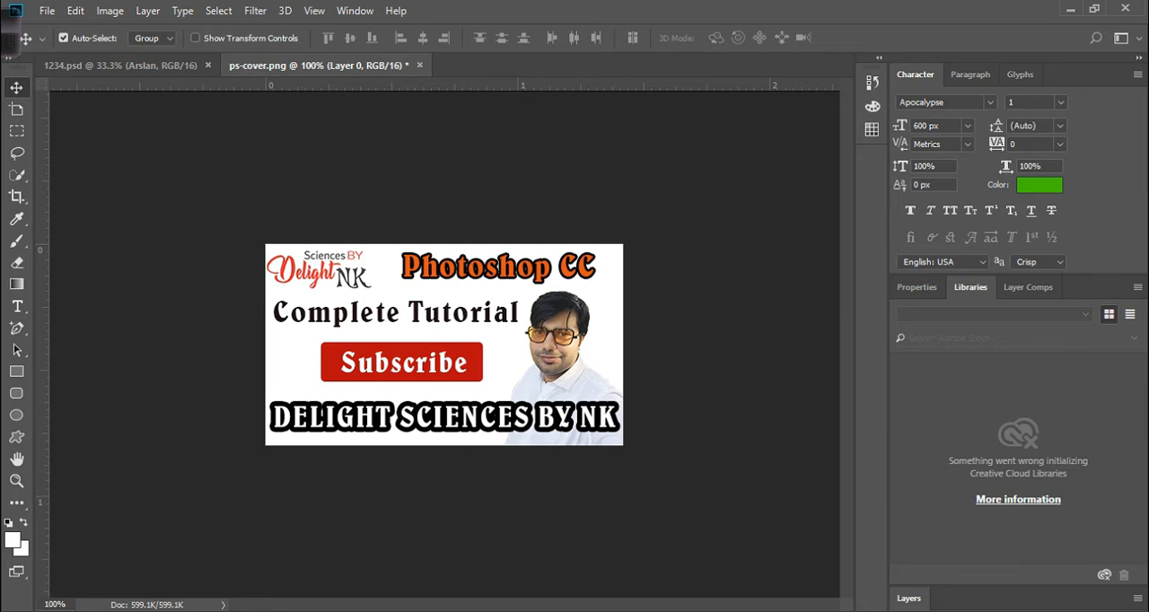
Widen the panel dock and toggle the panel columns between collapsed icons and expanded panels.
{"action": "left_click_drag", "start_coordinate": [888, 359], "coordinate": [925, 359]}
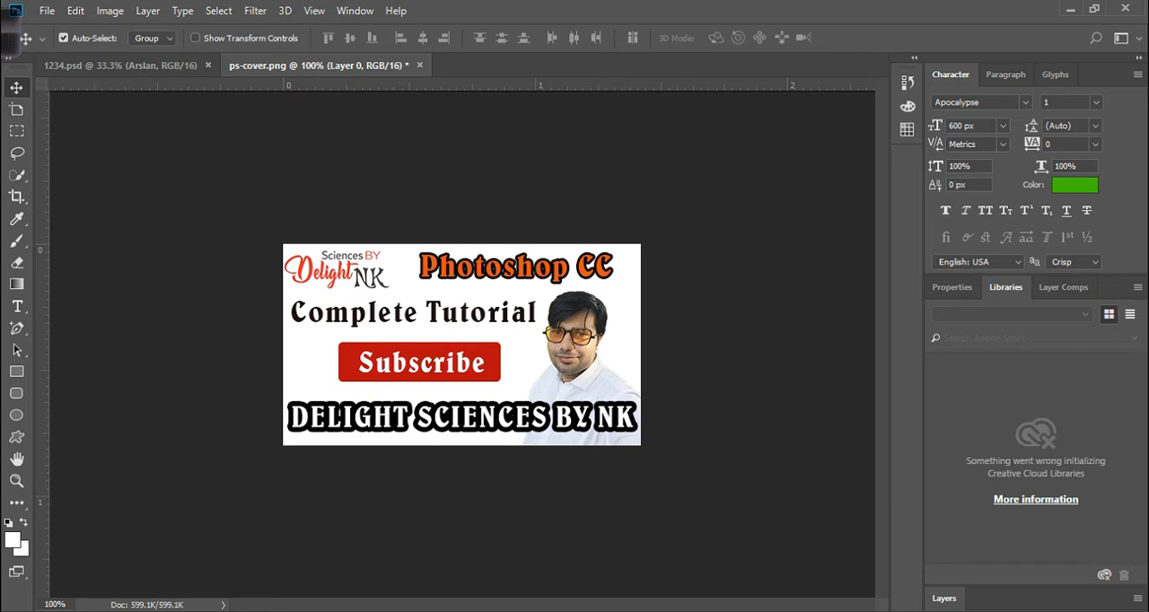
{"action": "left_click", "coordinate": [1138, 57]}
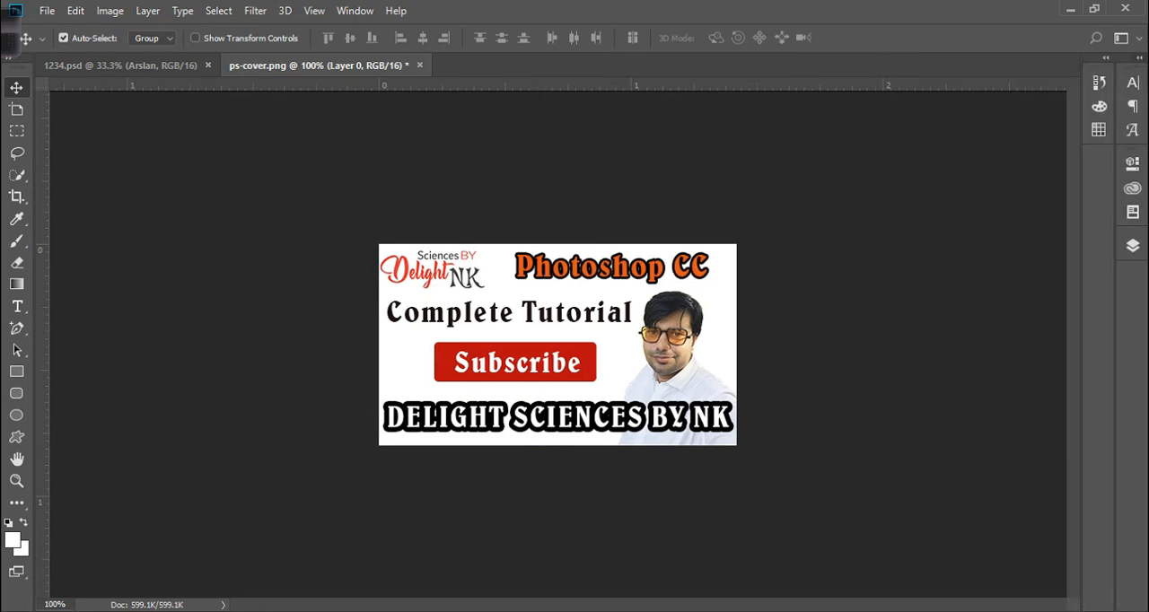
{"action": "left_click", "coordinate": [1138, 57]}
{"action": "left_click", "coordinate": [913, 57]}
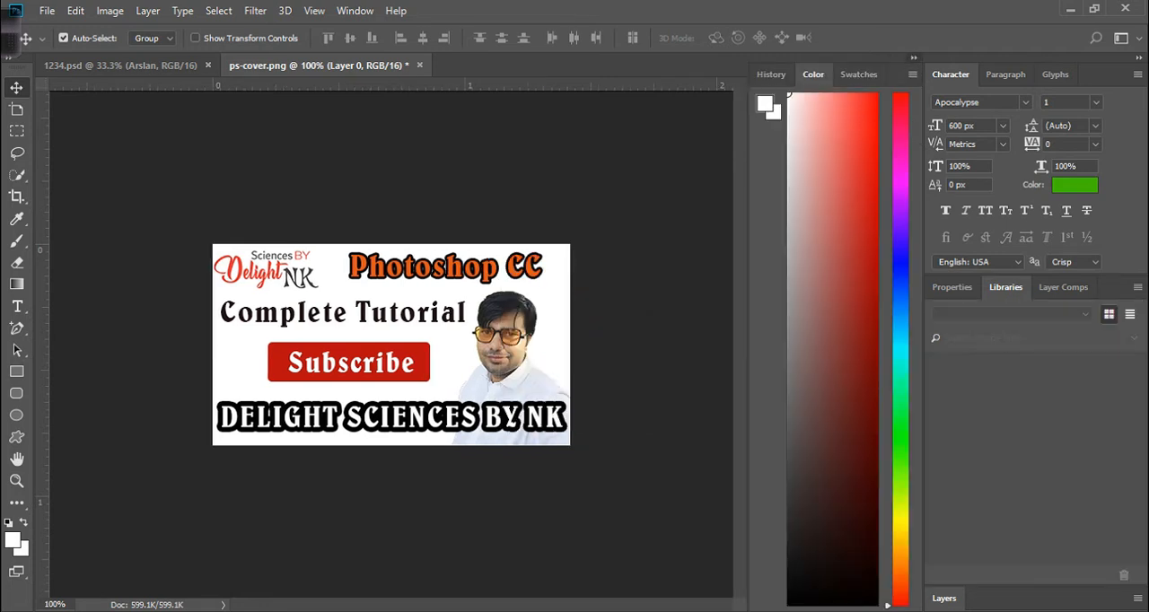
{"action": "left_click", "coordinate": [913, 57]}
Open the Color panel and switch the lower panel group to the Layer Comps tab.
{"action": "left_click", "coordinate": [355, 10]}
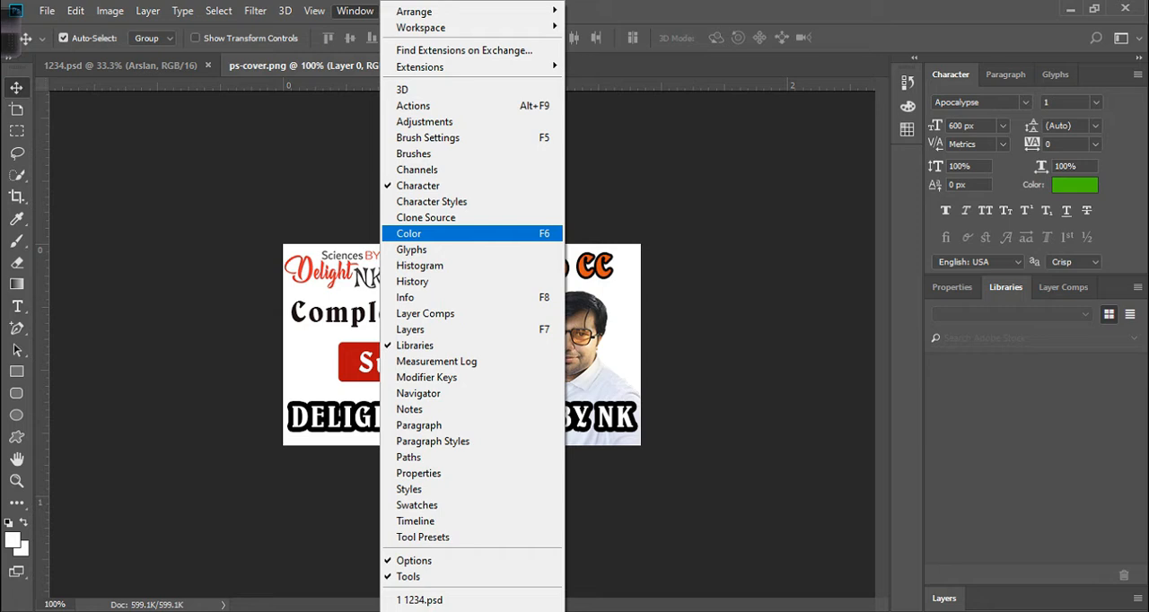
{"action": "left_click", "coordinate": [409, 234]}
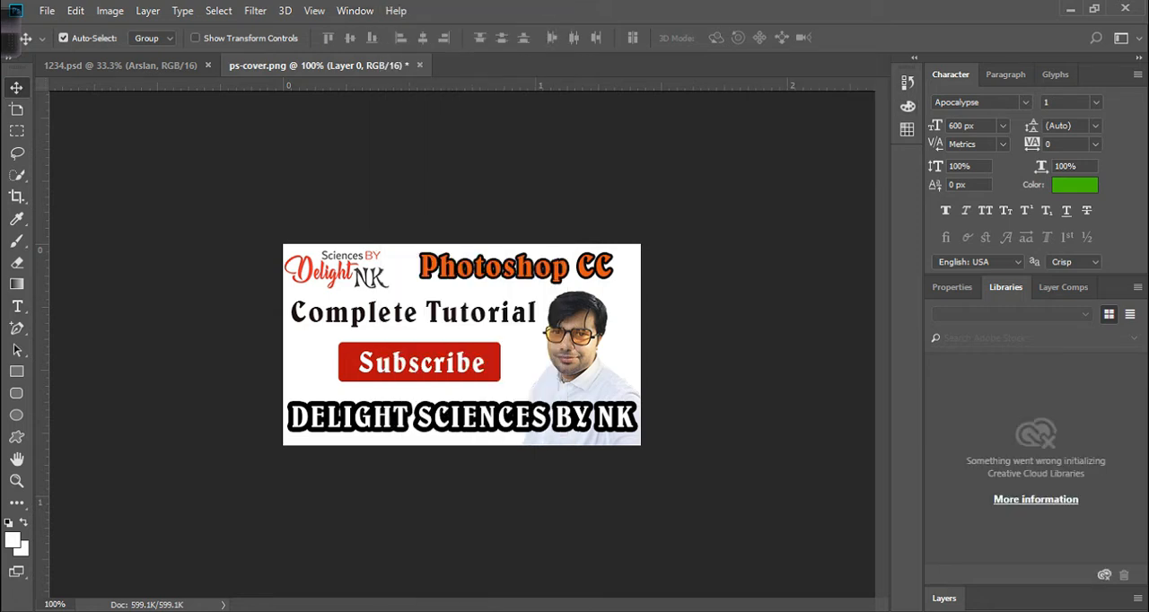
{"action": "left_click", "coordinate": [952, 287]}
{"action": "left_click", "coordinate": [1064, 287]}
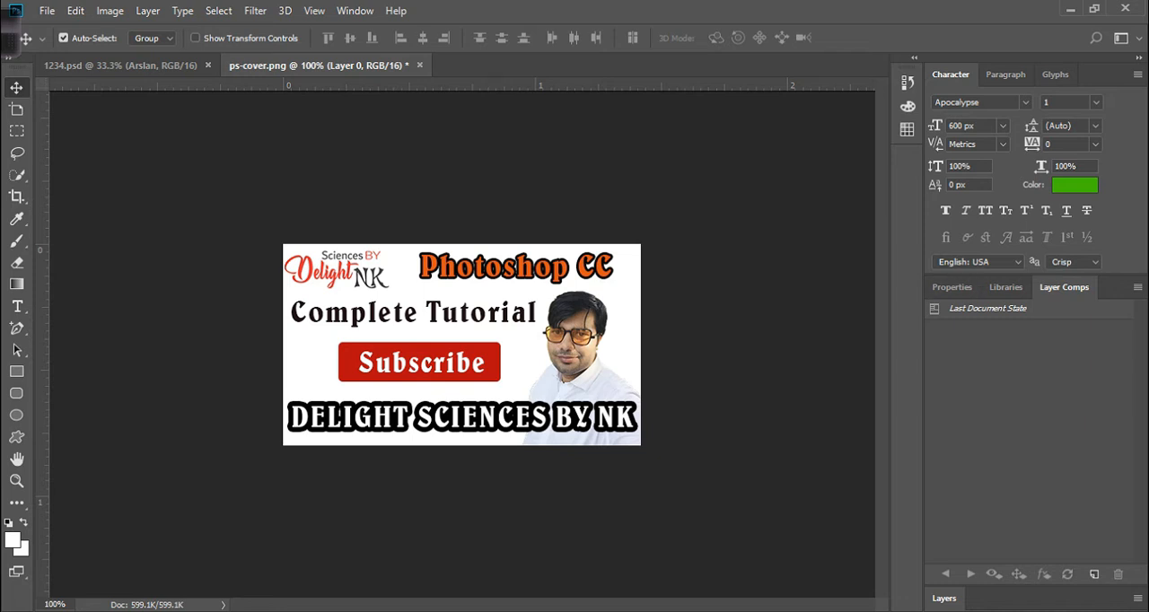
Expand the collapsed Layers panel below Layer Comps.
{"action": "left_click", "coordinate": [945, 599]}
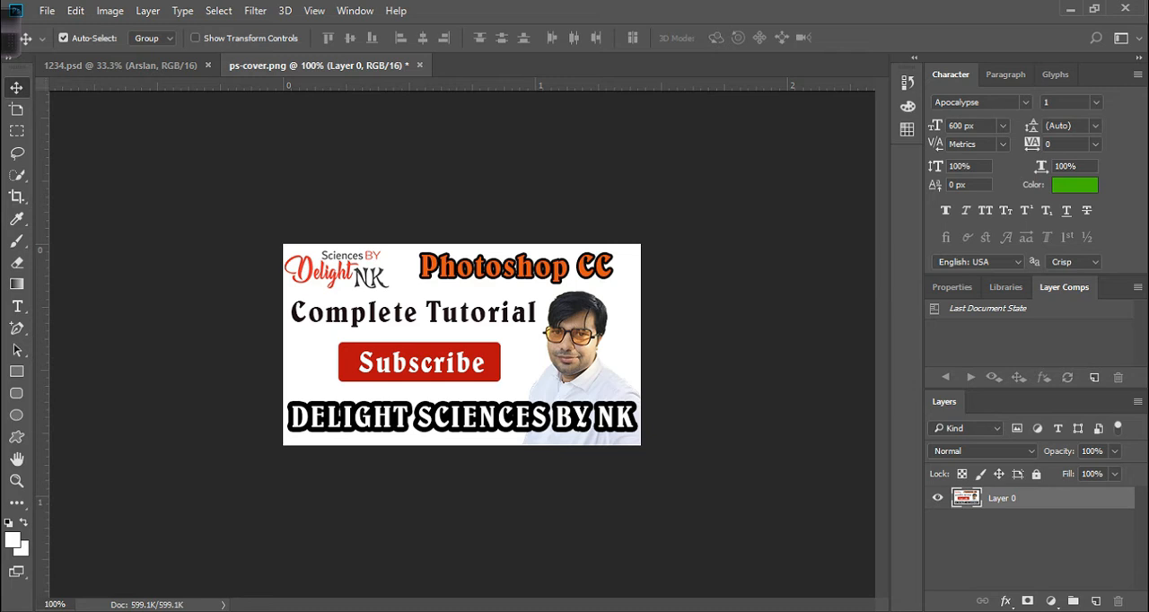
Zoom in on the image to 400% and back out to 100%.
{"action": "key", "text": "ctrl"}
{"action": "key", "text": "ctrl+plus"}
{"action": "key", "text": "ctrl+plus"}
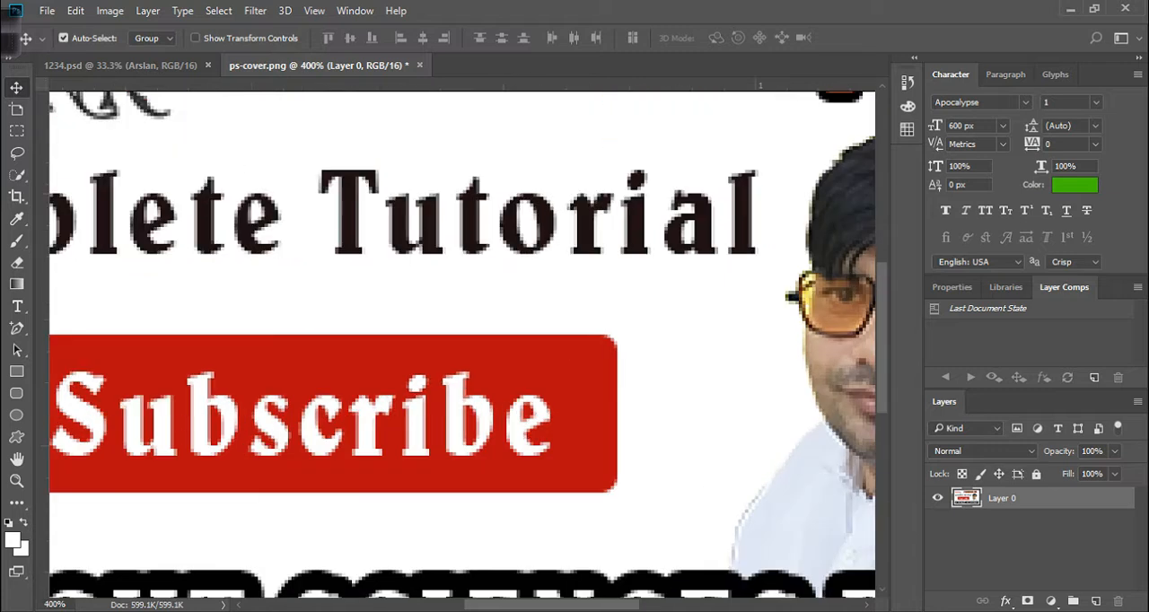
{"action": "key", "text": "ctrl+minus"}
{"action": "key", "text": "ctrl+minus"}
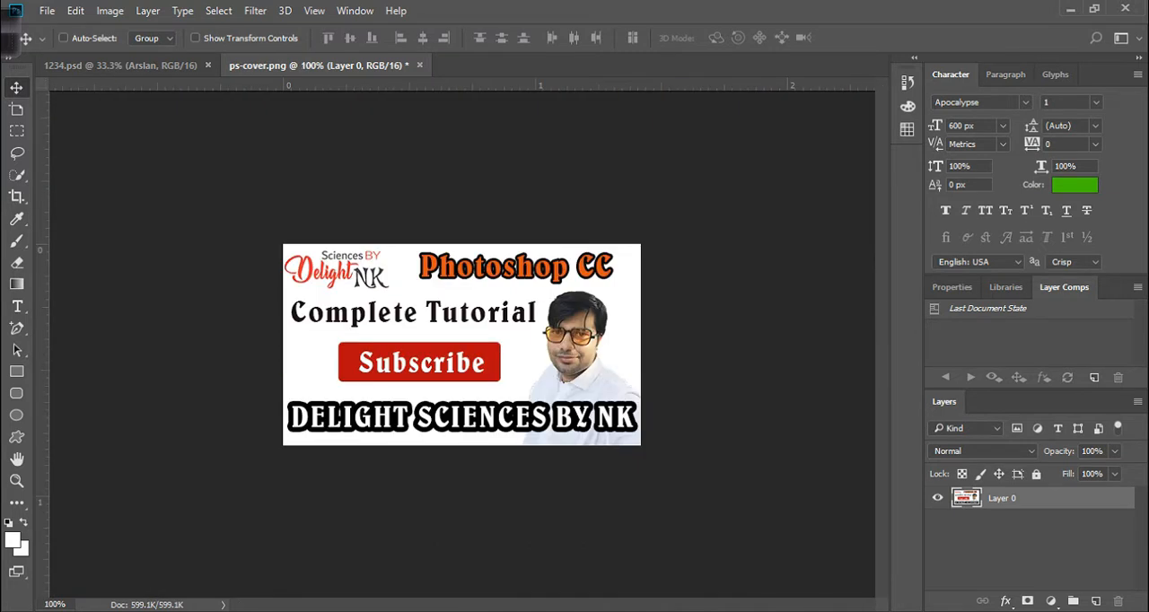
Switch to the Eyedropper tool, open the Preferences dialog and close it again.
{"action": "key", "text": "i"}
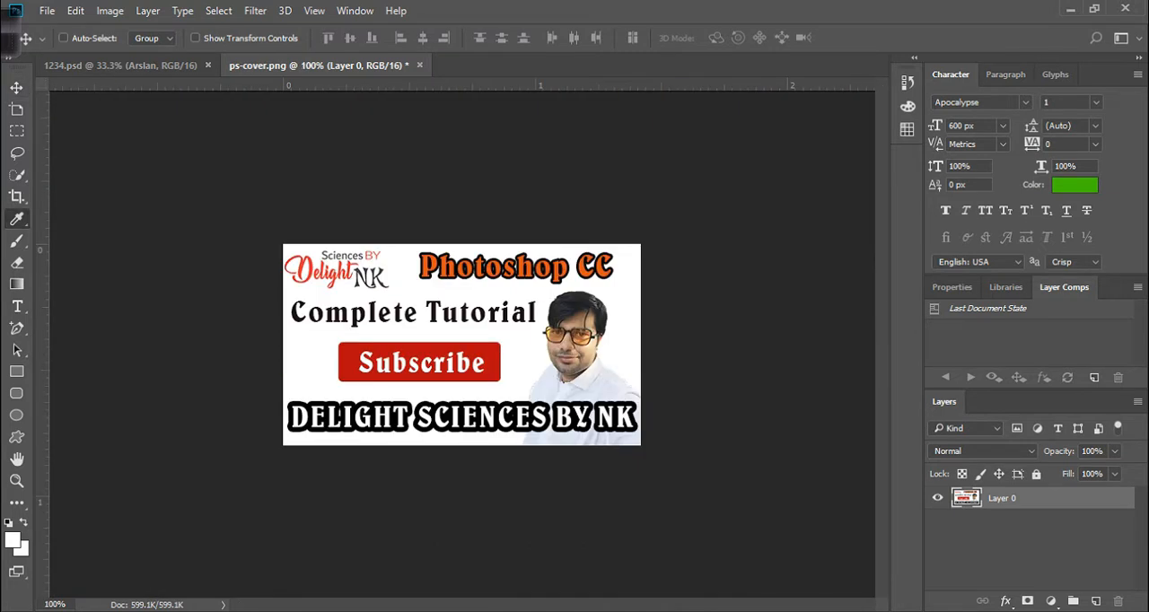
{"action": "key", "text": "ctrl+k"}
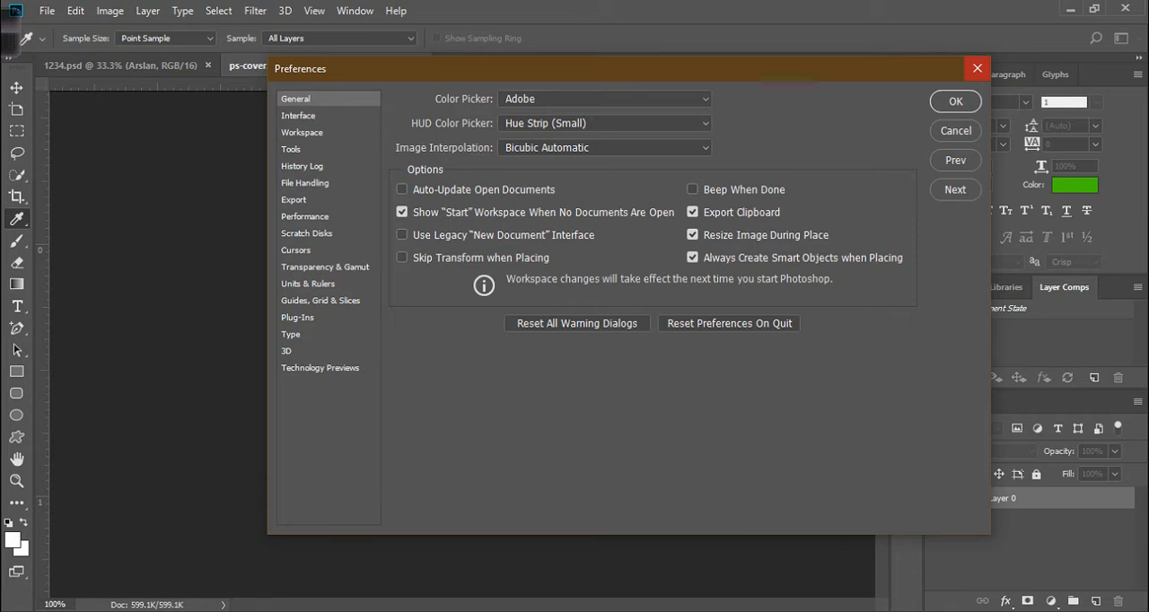
{"action": "left_click", "coordinate": [978, 68]}
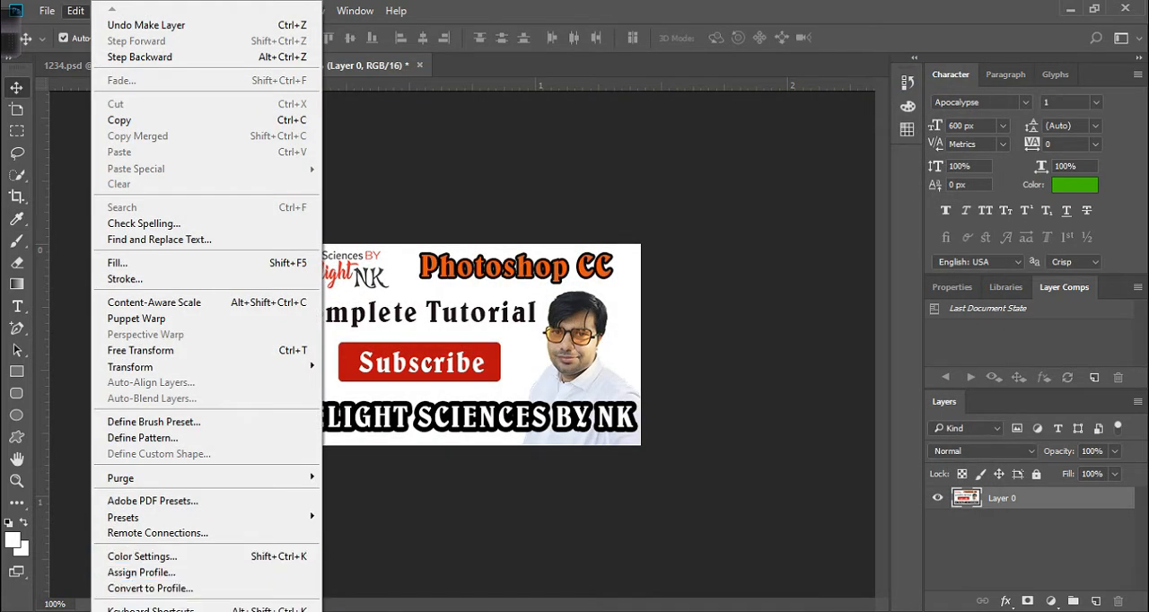
Reopen General preferences and browse the Interface, Tools and Workspace sections.
{"action": "mouse_move", "coordinate": [207, 611]}
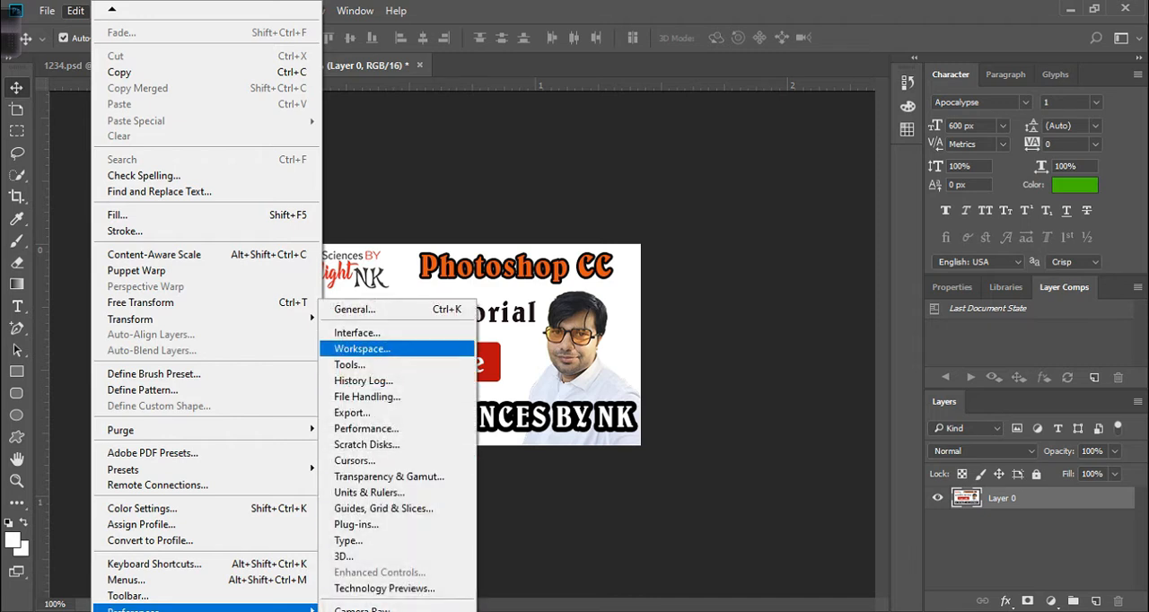
{"action": "left_click", "coordinate": [377, 310]}
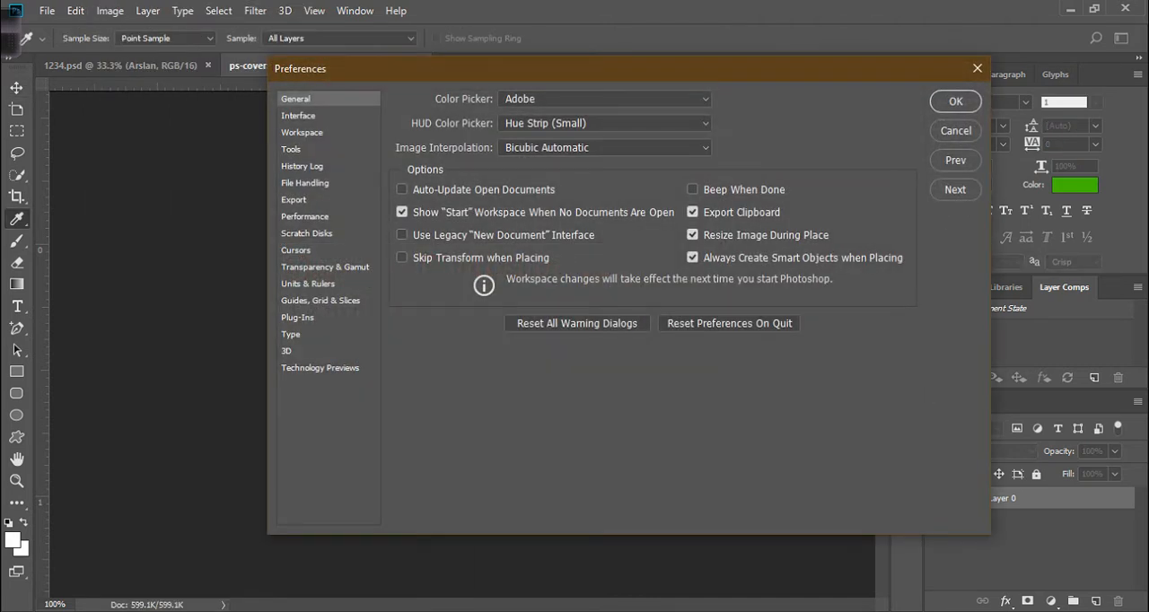
{"action": "left_click", "coordinate": [298, 116]}
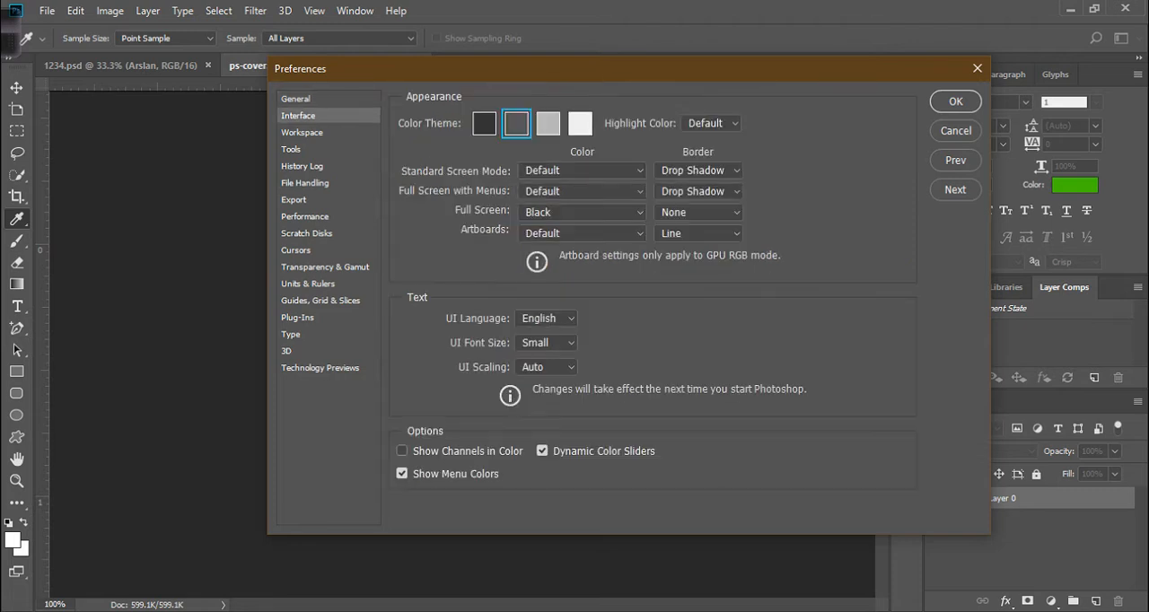
{"action": "left_click", "coordinate": [291, 149]}
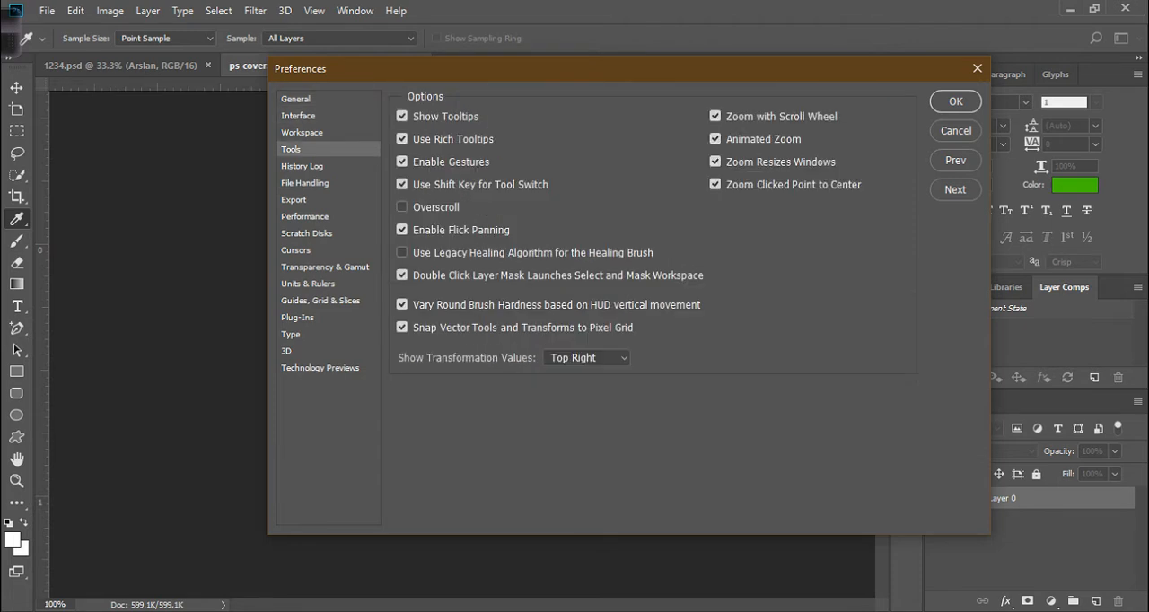
{"action": "left_click", "coordinate": [302, 133]}
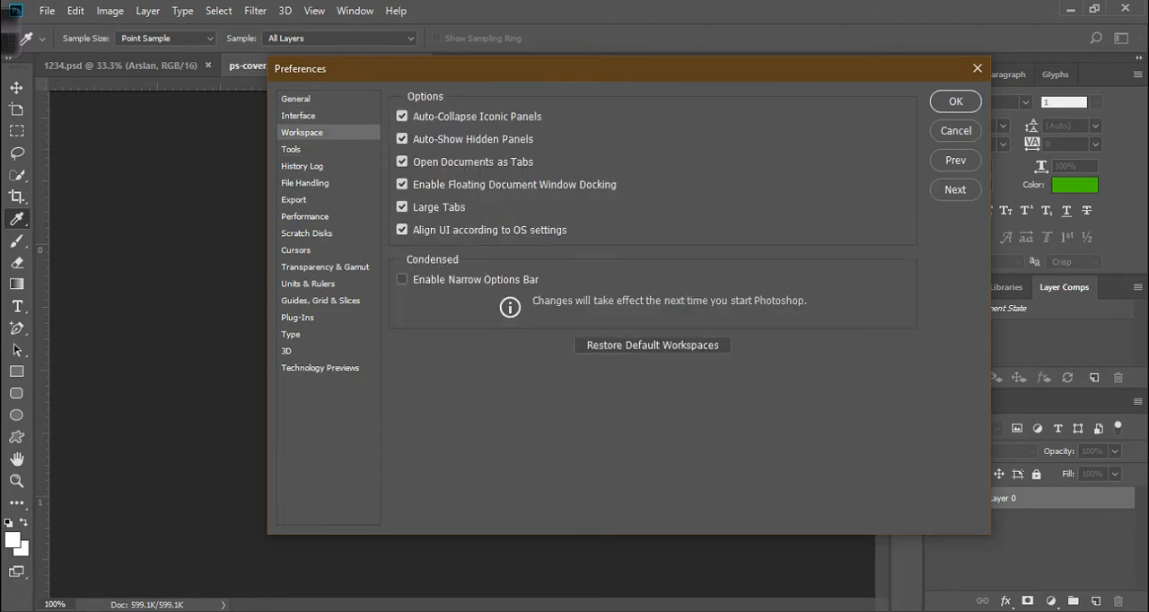
{"action": "left_click", "coordinate": [291, 149]}
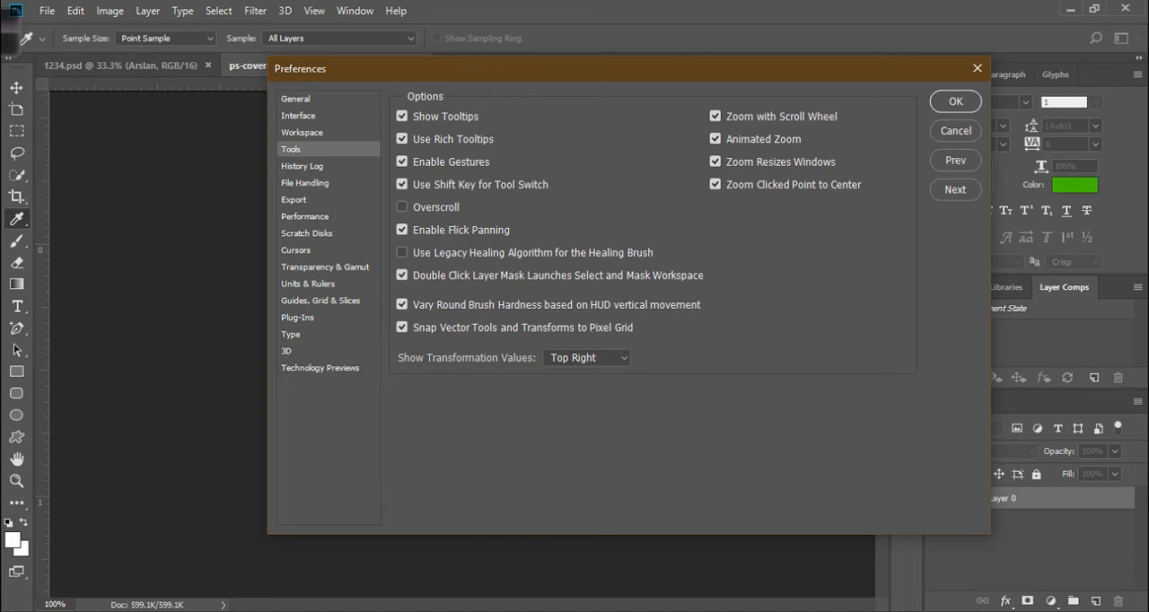
Toggle the Zoom with Scroll Wheel option off and back on, confirm, and test zooming the image with scrolling.
{"action": "left_click", "coordinate": [716, 116]}
{"action": "left_click", "coordinate": [715, 116]}
{"action": "left_click", "coordinate": [956, 101]}
{"action": "scroll", "coordinate": [462, 345], "scroll_direction": "up", "scroll_amount": 10}
{"action": "scroll", "coordinate": [435, 352], "scroll_direction": "down", "scroll_amount": 5}
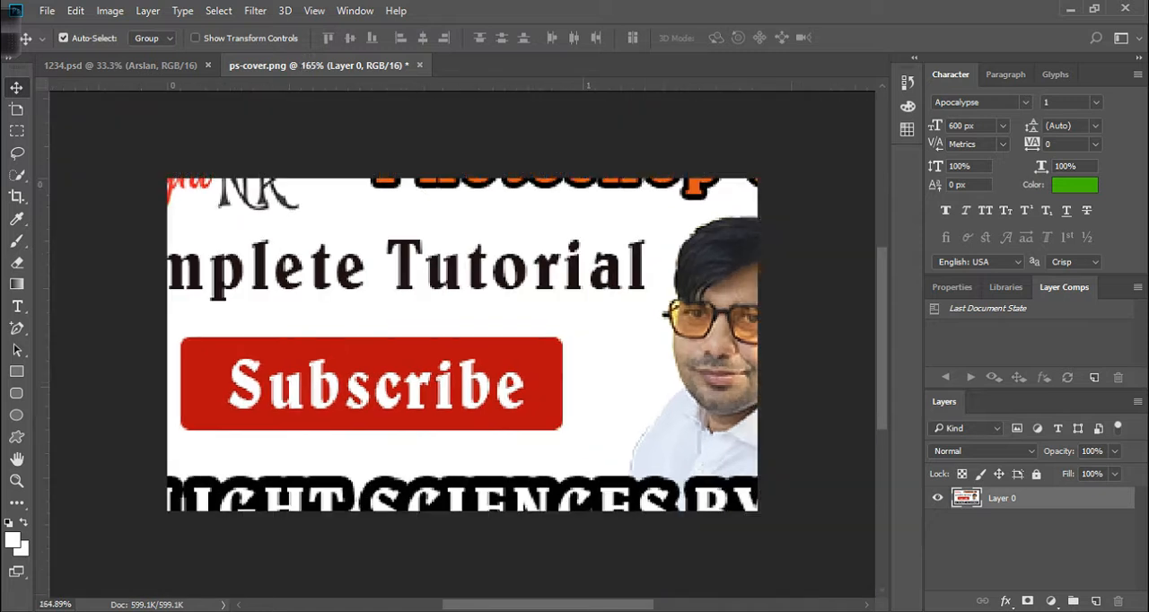
{"action": "scroll", "coordinate": [460, 313], "scroll_direction": "up", "scroll_amount": 8}
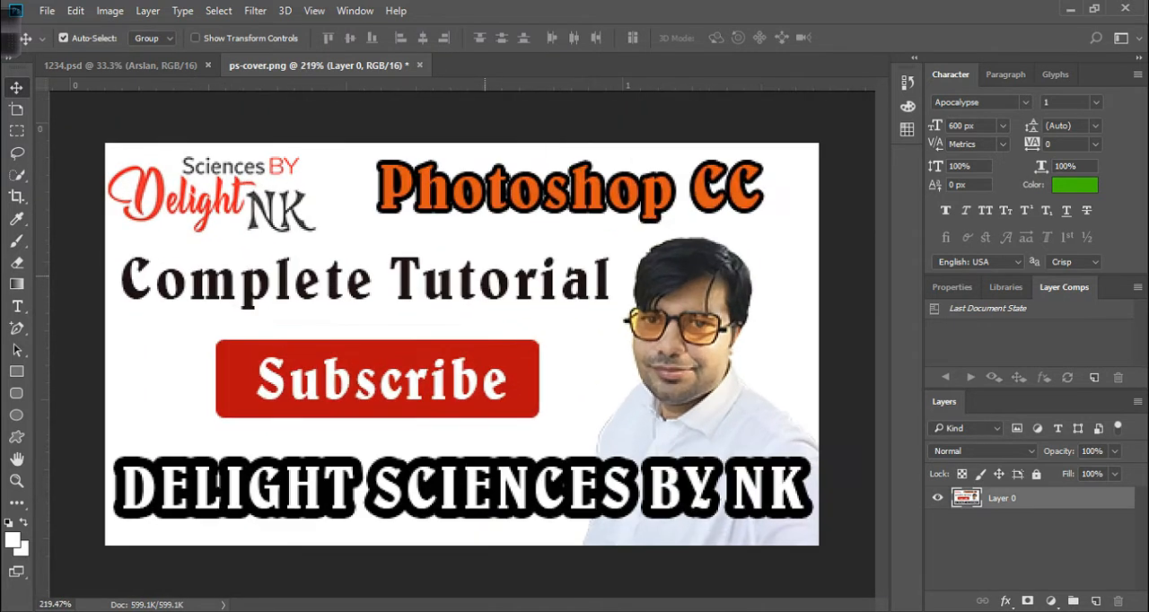
{"action": "scroll", "coordinate": [462, 345], "scroll_direction": "down", "scroll_amount": 5}
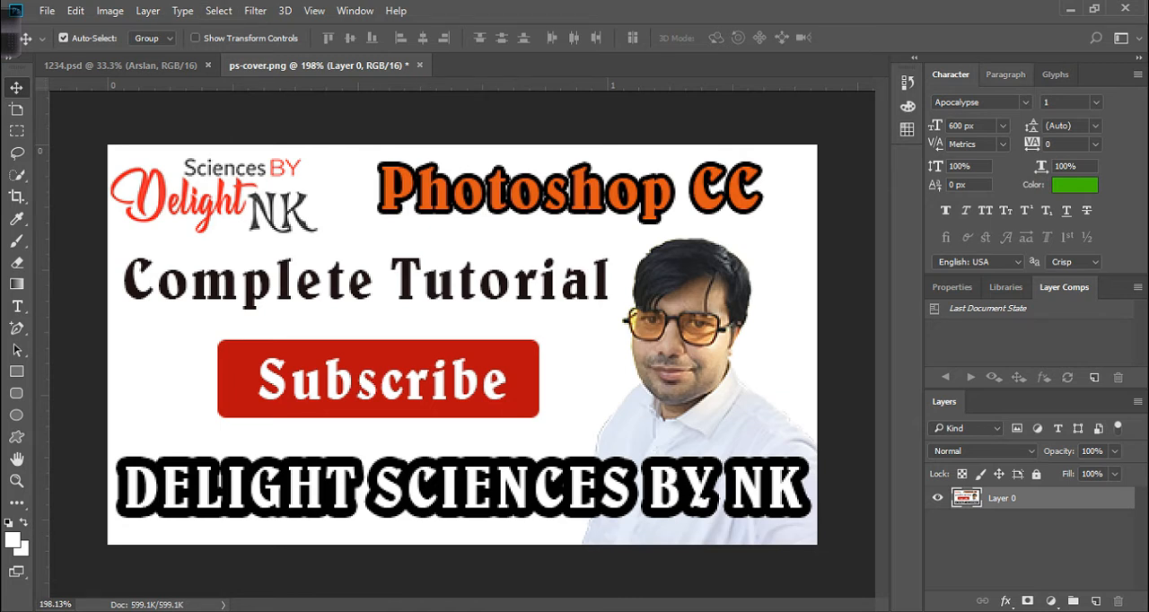
Switch the type panel group to Paragraph and back to Character.
{"action": "left_click", "coordinate": [1005, 75]}
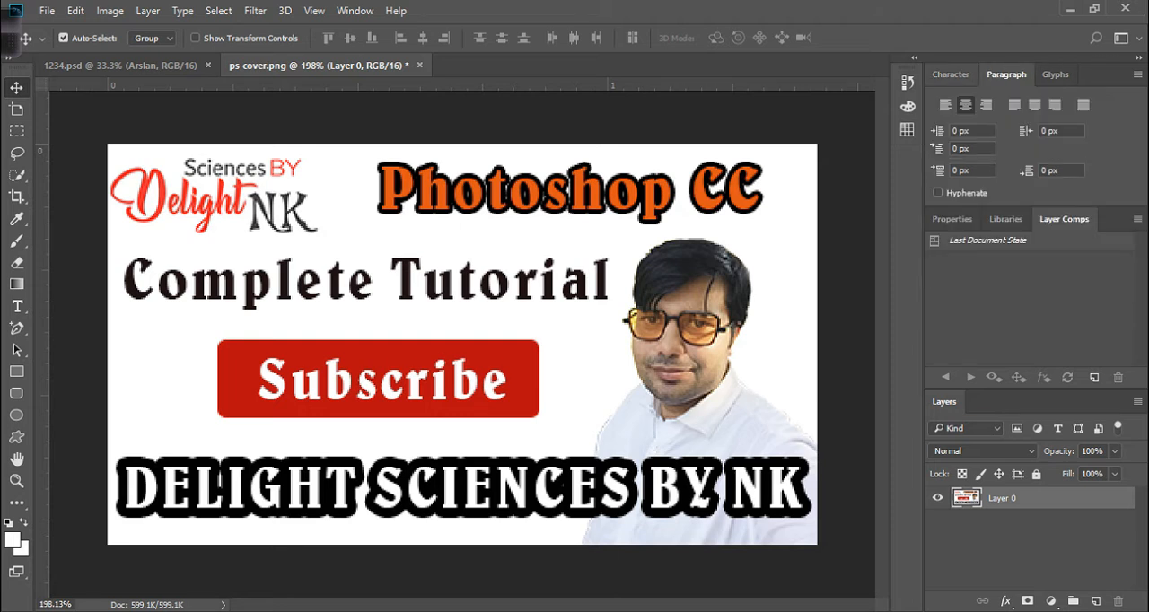
{"action": "left_click", "coordinate": [950, 75]}
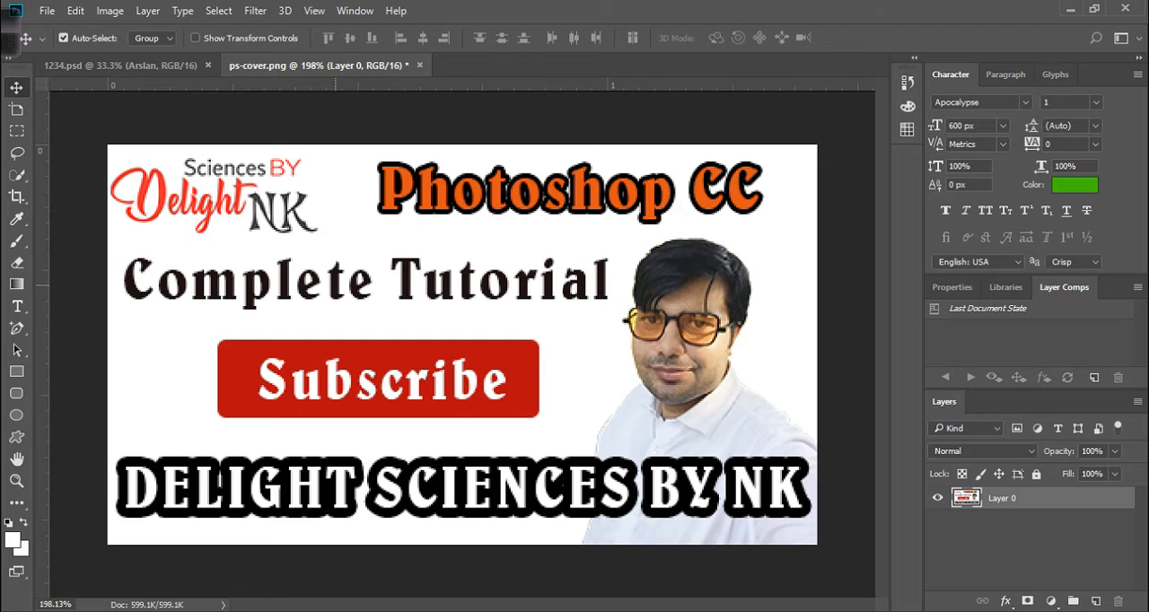
{"action": "key", "text": "ctrl"}
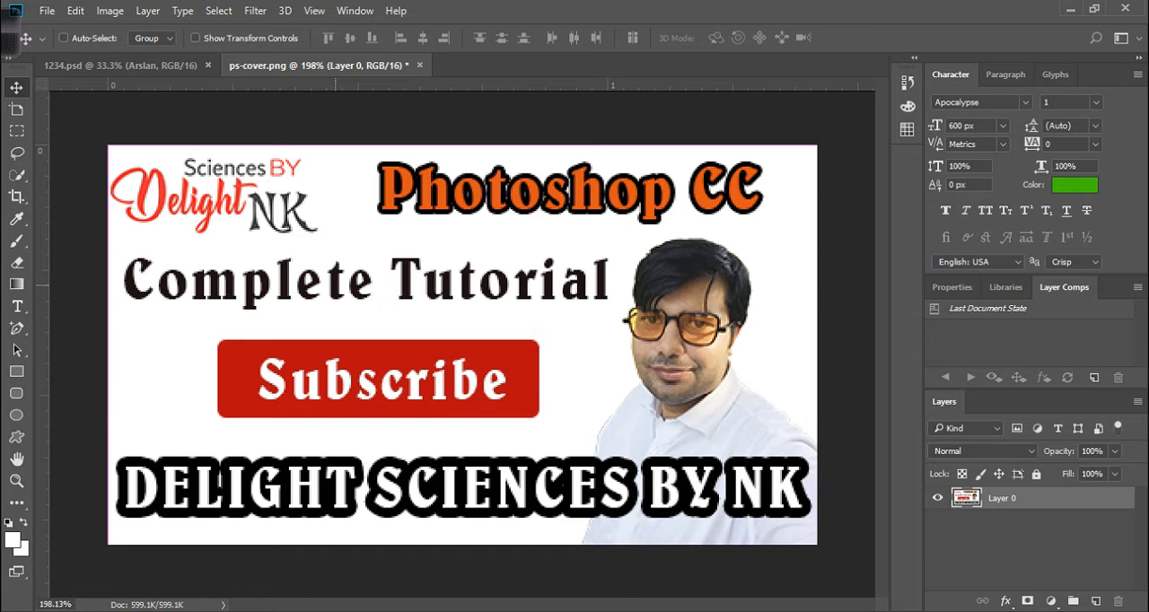
Open the New Document dialog and browse the Photo, Print, Art & Illustration and Web presets.
{"action": "key", "text": "ctrl+n"}
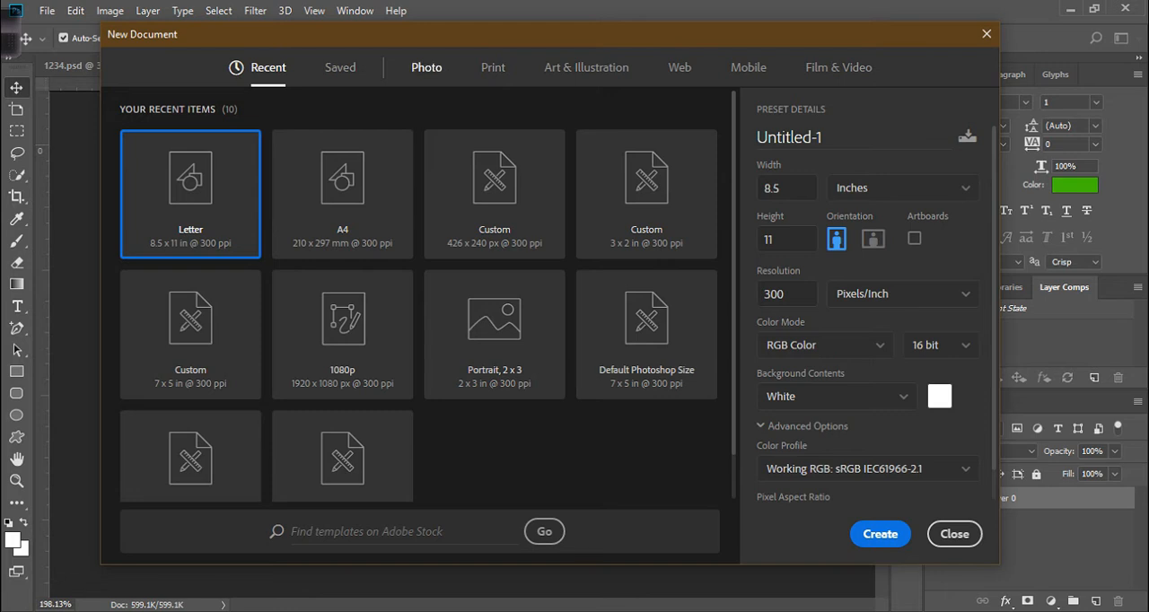
{"action": "left_click", "coordinate": [426, 68]}
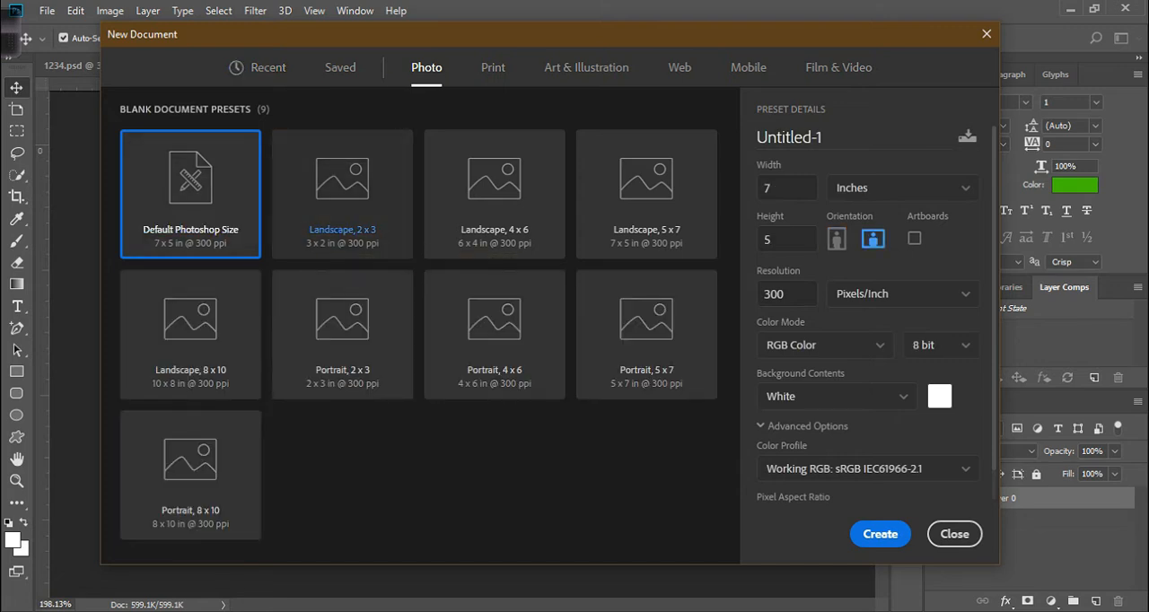
{"action": "left_click", "coordinate": [492, 67]}
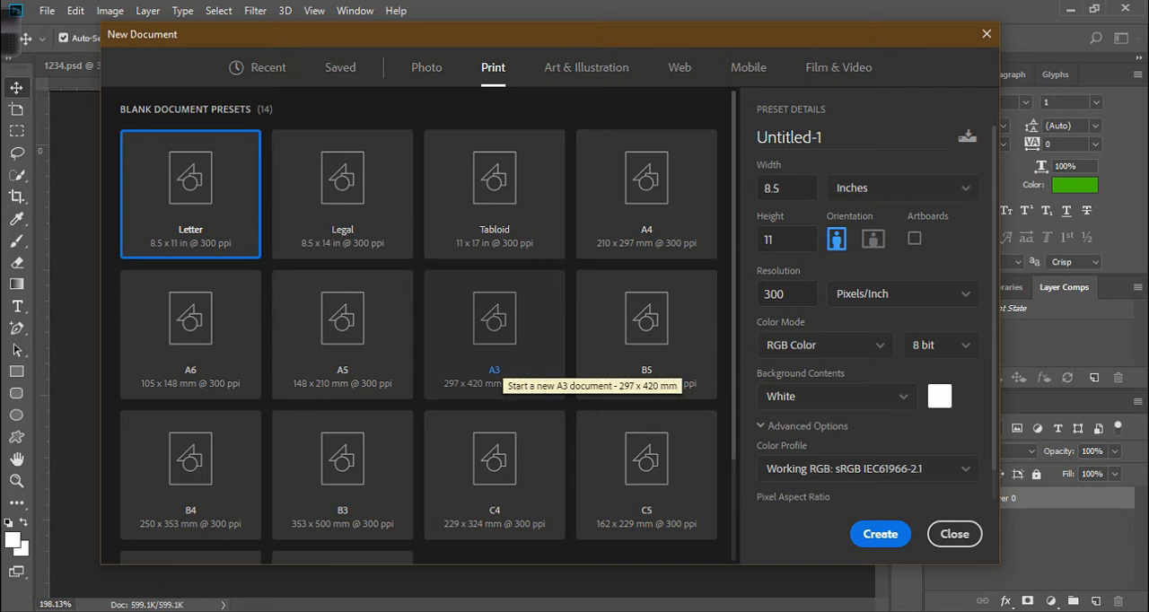
{"action": "scroll", "coordinate": [494, 341], "scroll_direction": "down", "scroll_amount": 3}
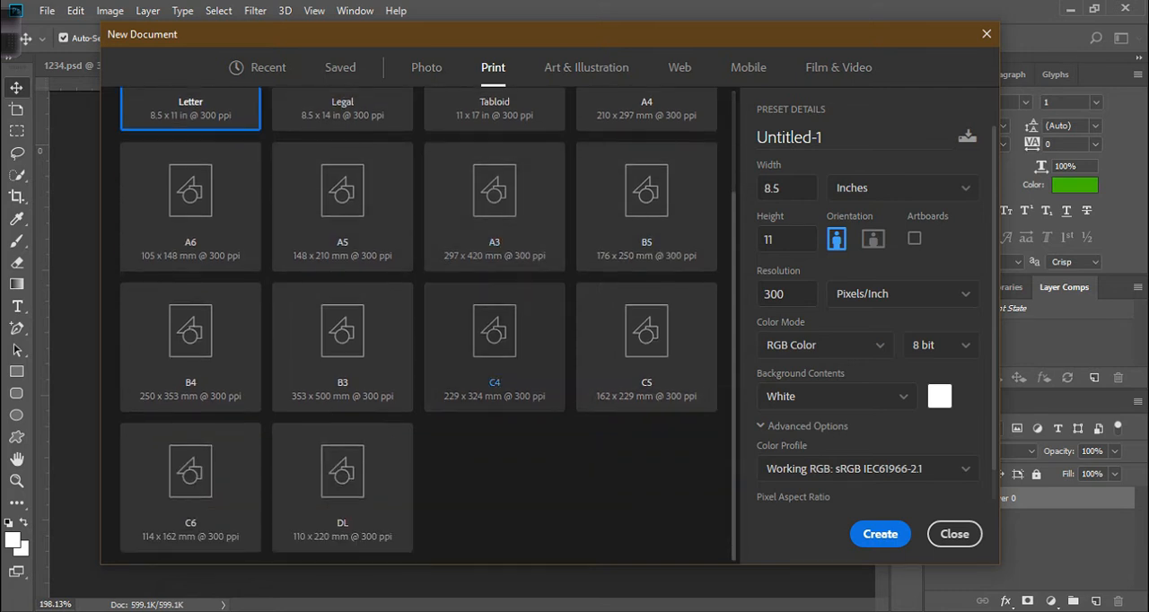
{"action": "scroll", "coordinate": [493, 341], "scroll_direction": "up", "scroll_amount": 3}
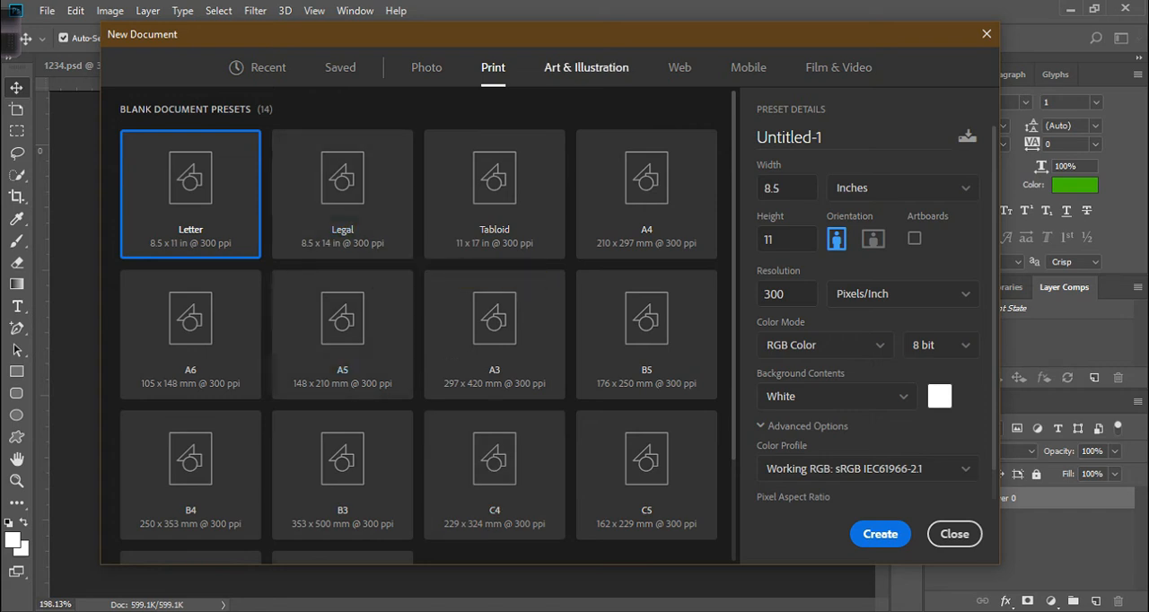
{"action": "left_click", "coordinate": [586, 67]}
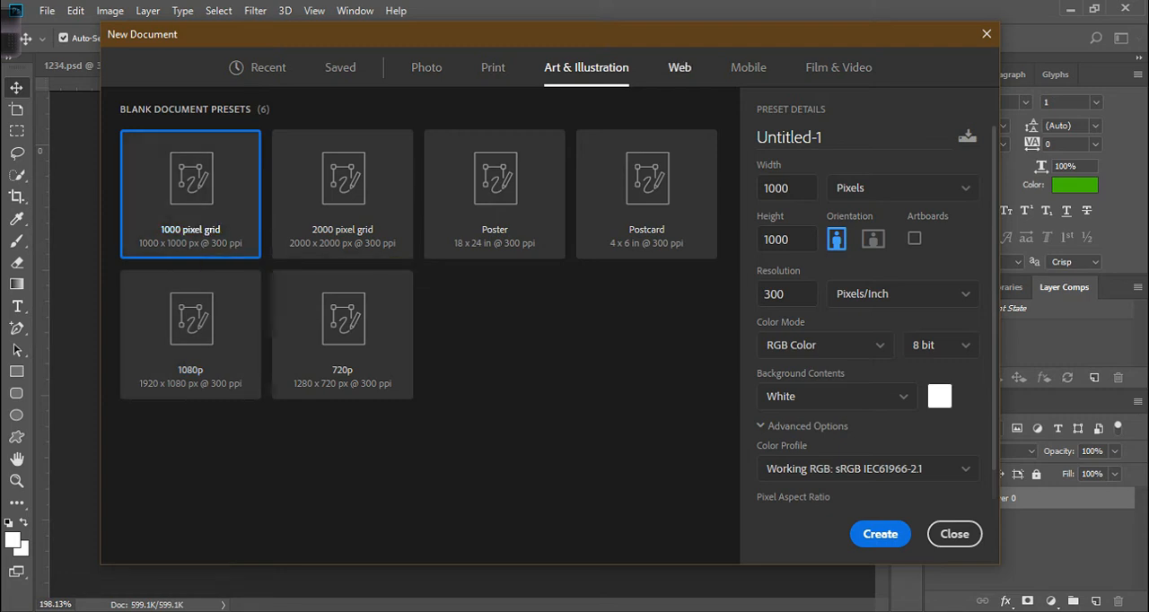
{"action": "left_click", "coordinate": [679, 68]}
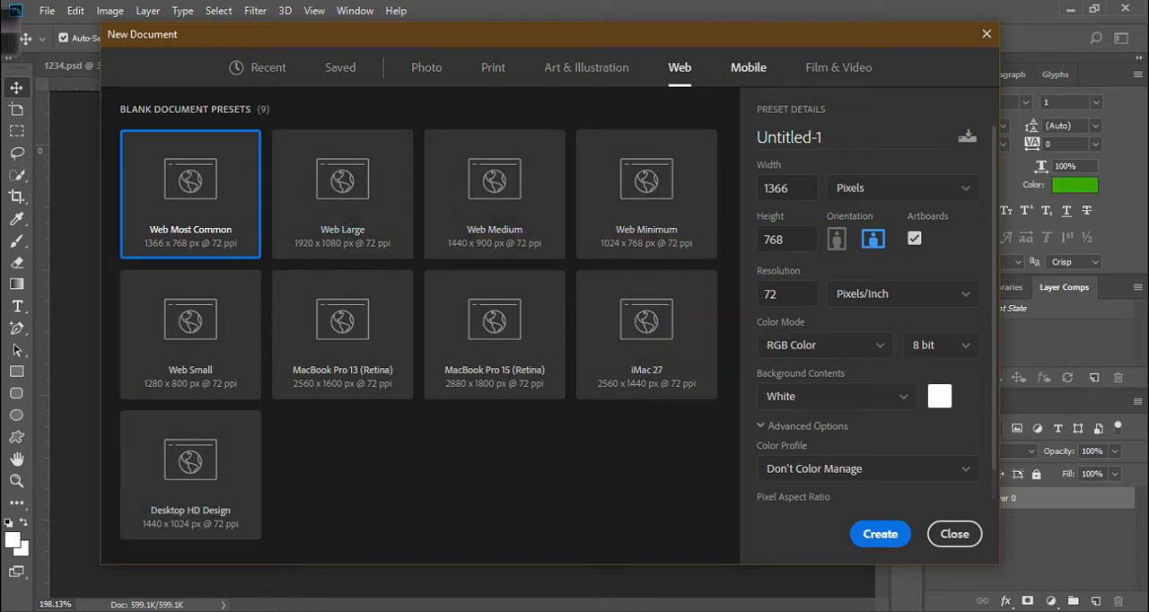
Browse the Mobile and Film & Video presets, then return to the Photo category.
{"action": "left_click", "coordinate": [748, 67]}
{"action": "scroll", "coordinate": [494, 341], "scroll_direction": "down", "scroll_amount": 5}
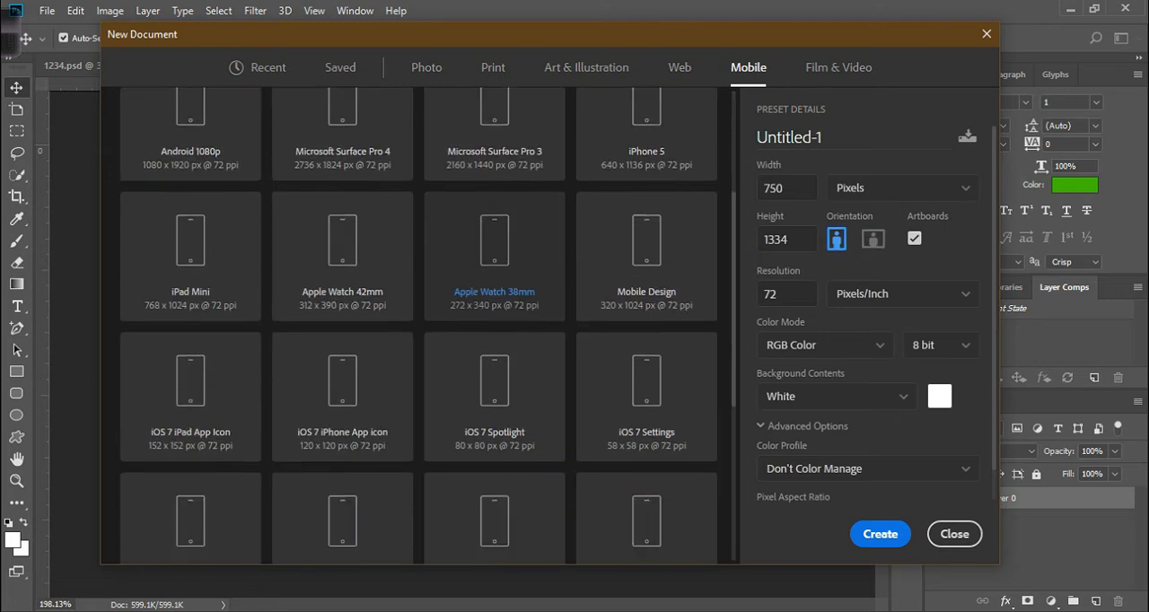
{"action": "scroll", "coordinate": [495, 377], "scroll_direction": "down", "scroll_amount": 2}
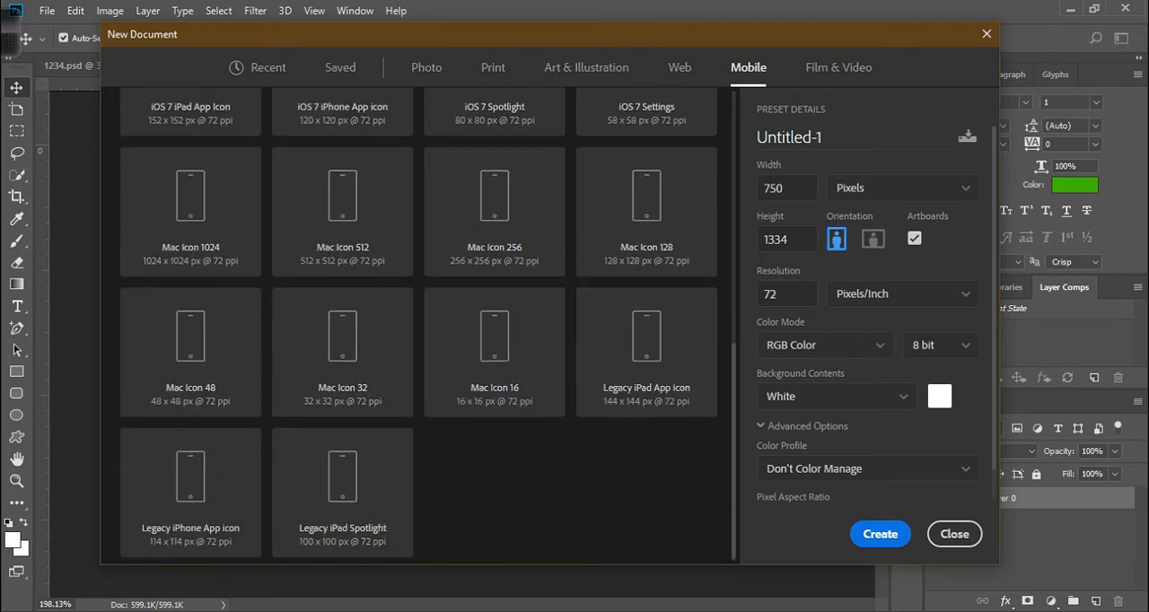
{"action": "scroll", "coordinate": [495, 377], "scroll_direction": "up", "scroll_amount": 4}
{"action": "scroll", "coordinate": [646, 462], "scroll_direction": "up", "scroll_amount": 4}
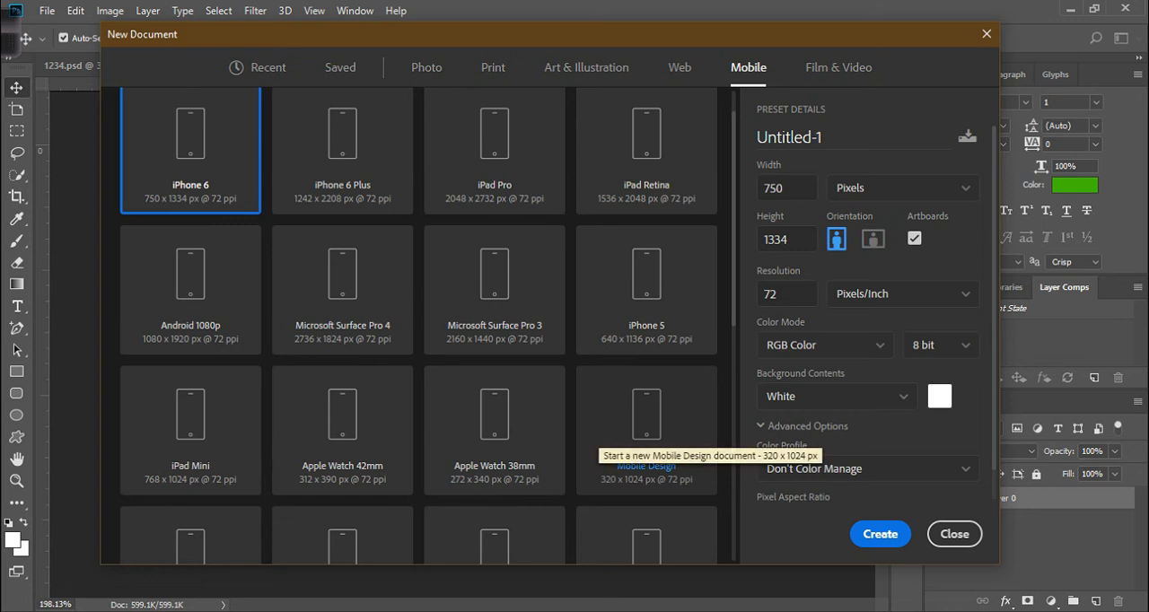
{"action": "scroll", "coordinate": [495, 458], "scroll_direction": "up", "scroll_amount": 1}
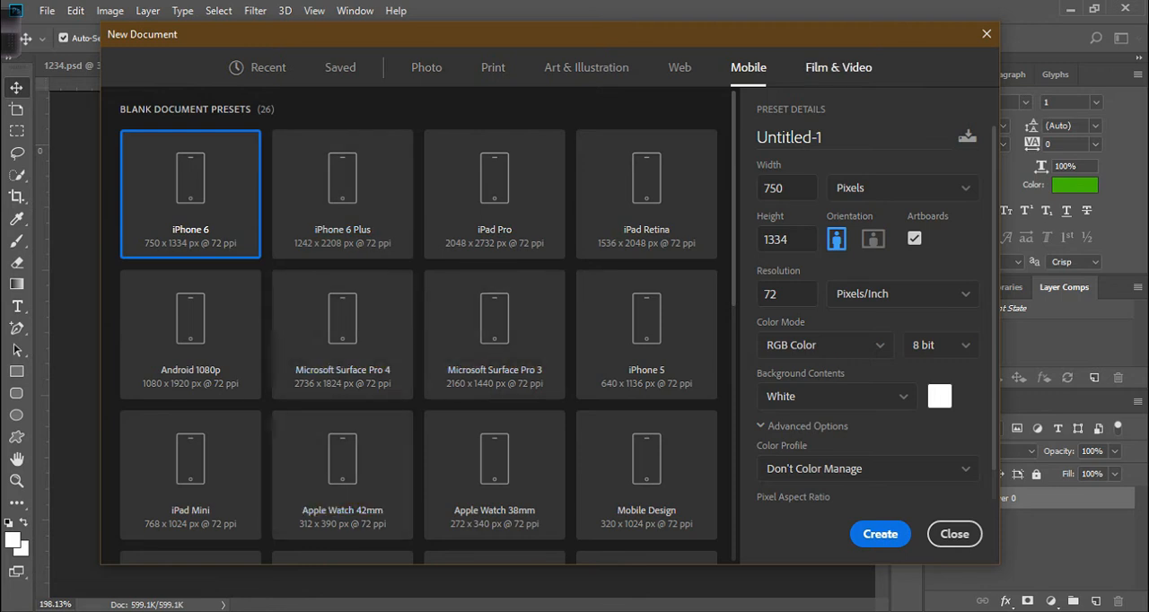
{"action": "left_click", "coordinate": [839, 67]}
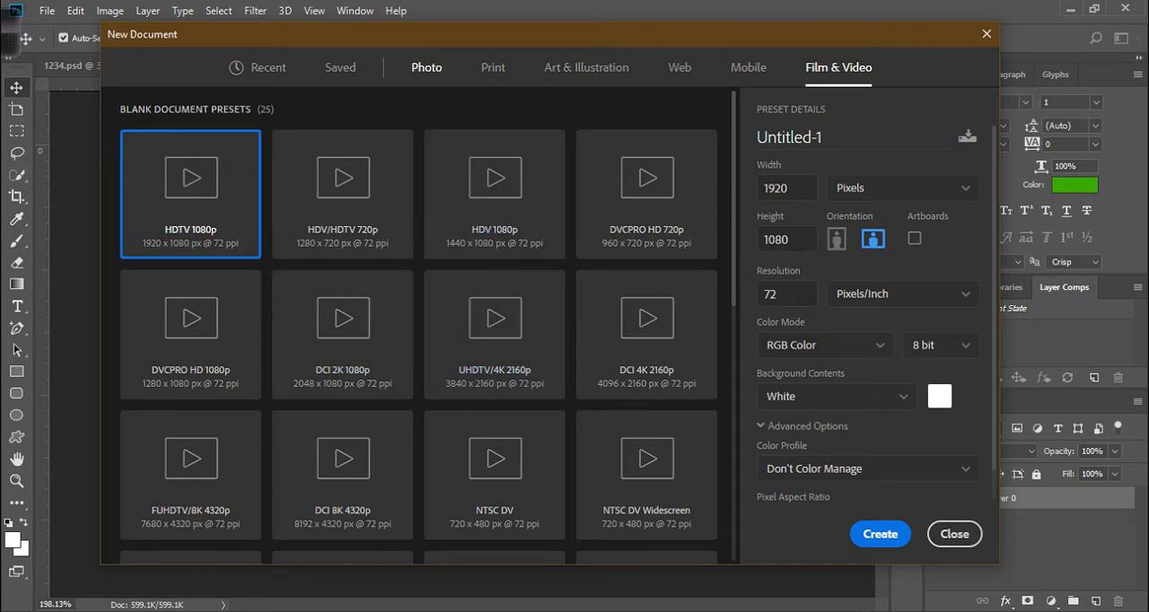
{"action": "left_click", "coordinate": [427, 67]}
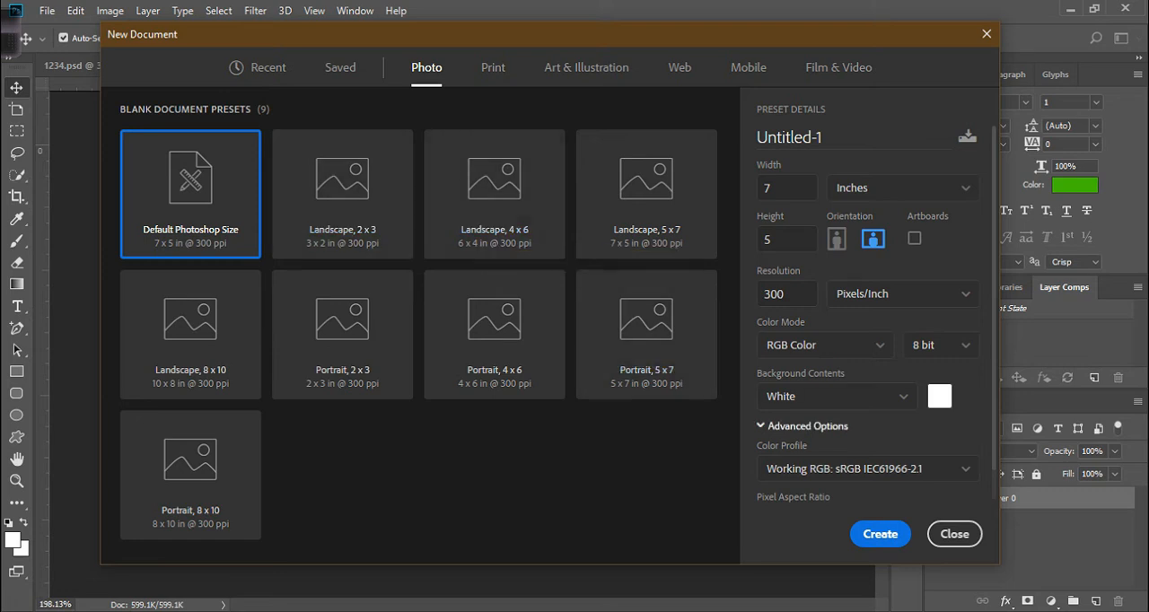
Step through the width and height fields and flip the orientation to portrait and back to landscape.
{"action": "double_click", "coordinate": [774, 187]}
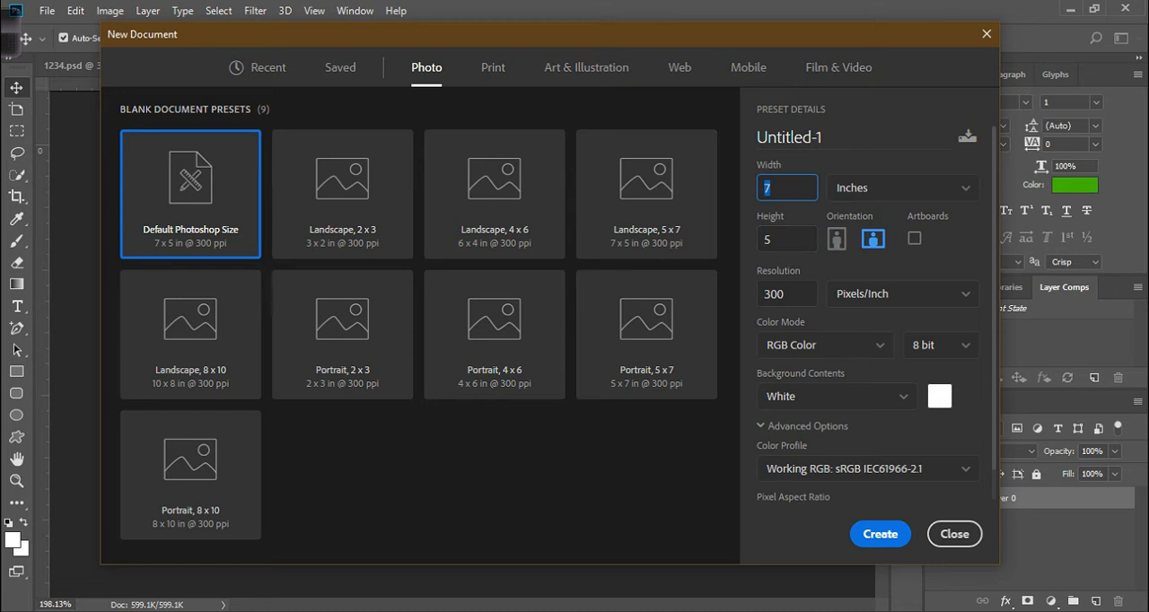
{"action": "key", "text": "Tab"}
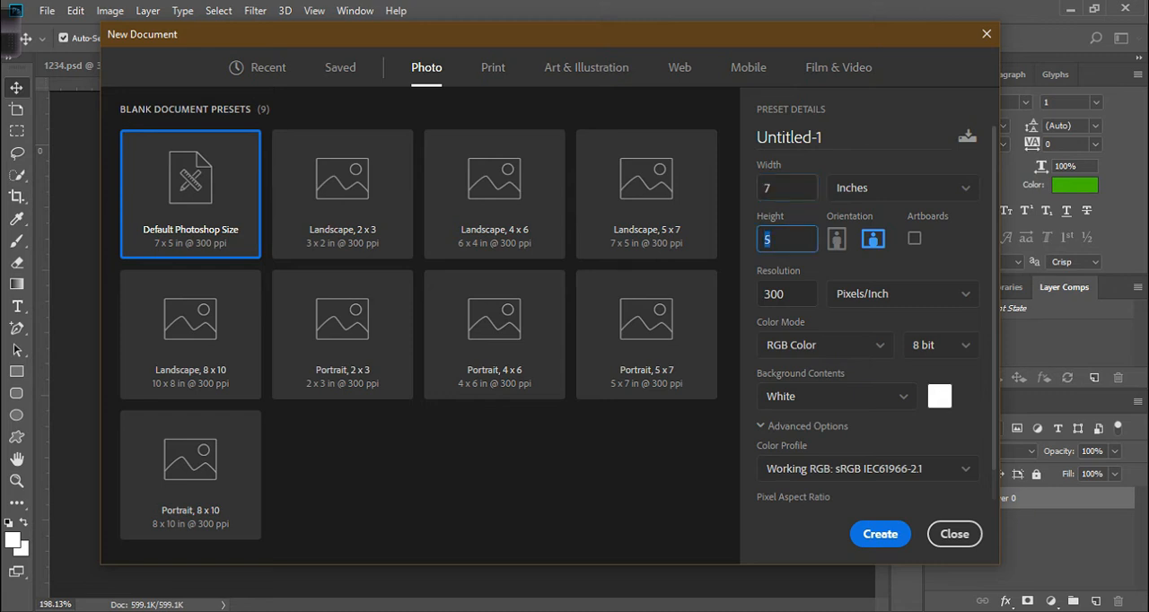
{"action": "left_click", "coordinate": [836, 238]}
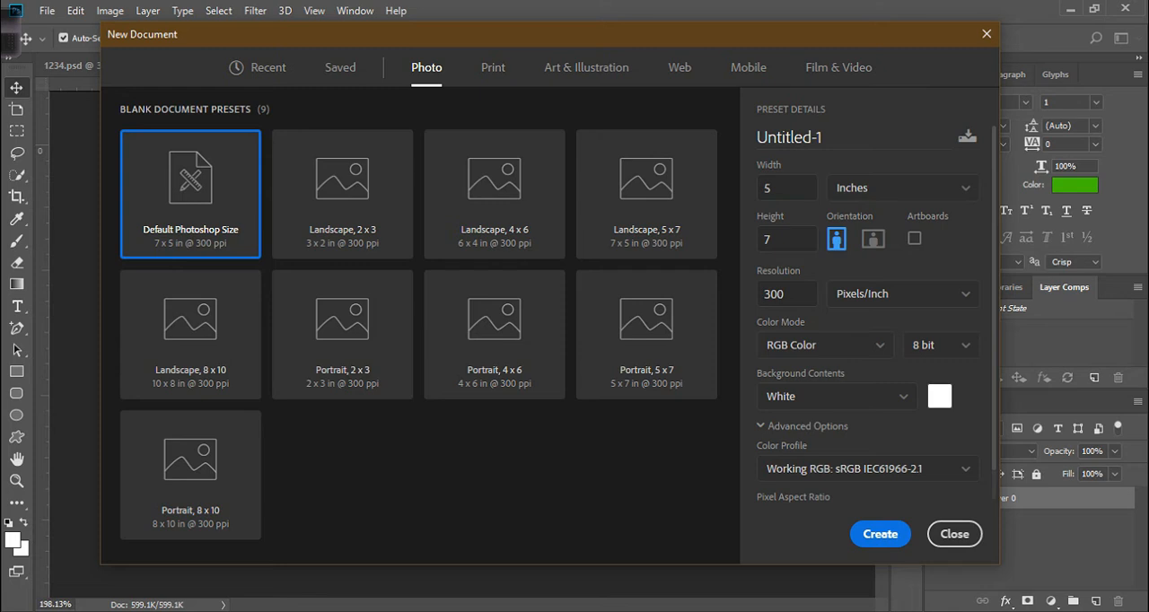
{"action": "left_click", "coordinate": [872, 238]}
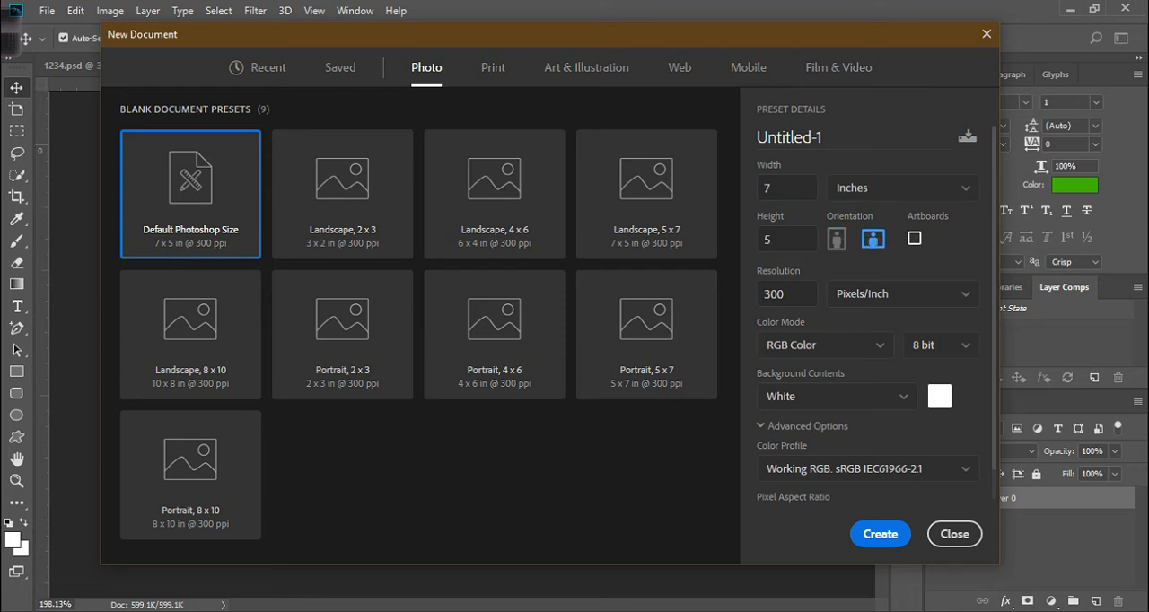
Select the resolution field and choose RGB Color as the color mode.
{"action": "double_click", "coordinate": [787, 295]}
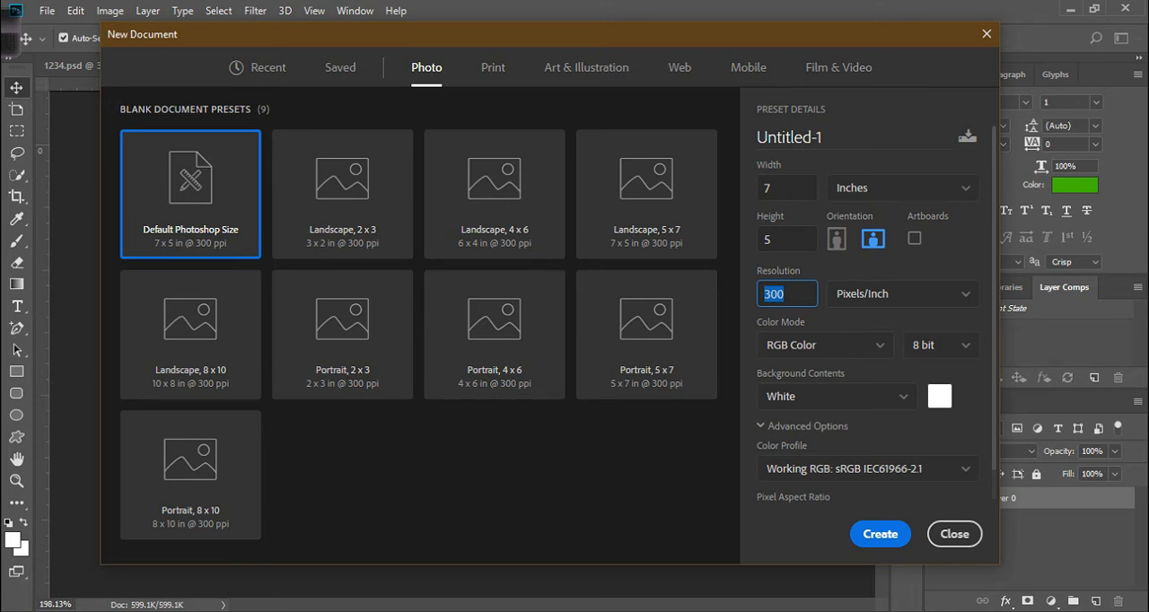
{"action": "left_click", "coordinate": [824, 345]}
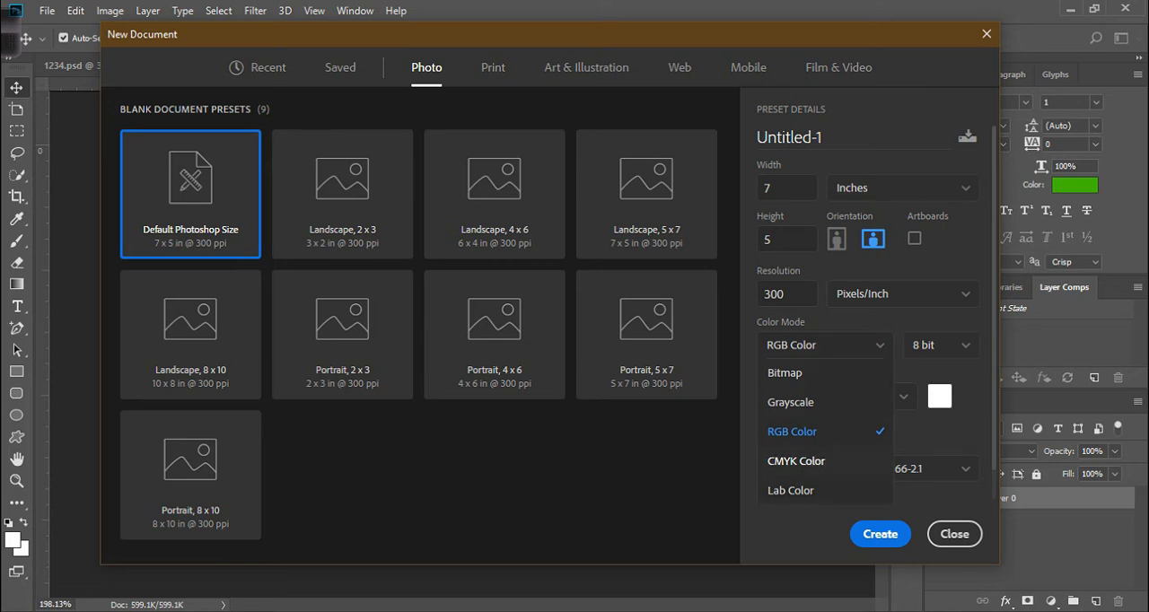
{"action": "left_click", "coordinate": [792, 431]}
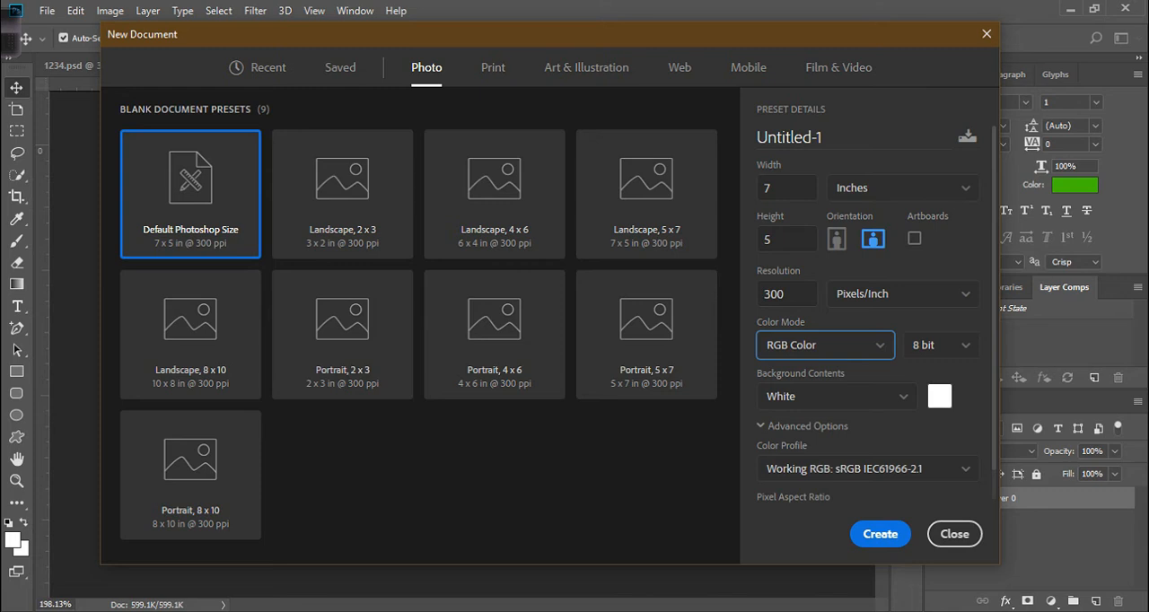
Switch to the Print presets and set the background contents to Black, then to Background Color.
{"action": "left_click", "coordinate": [493, 67]}
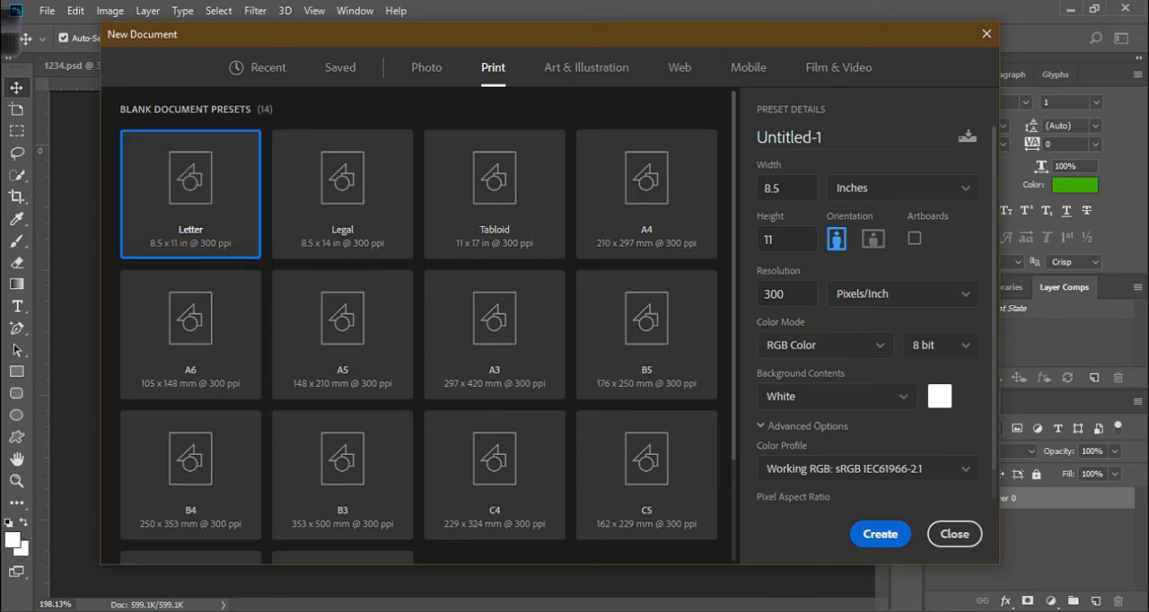
{"action": "left_click", "coordinate": [835, 396]}
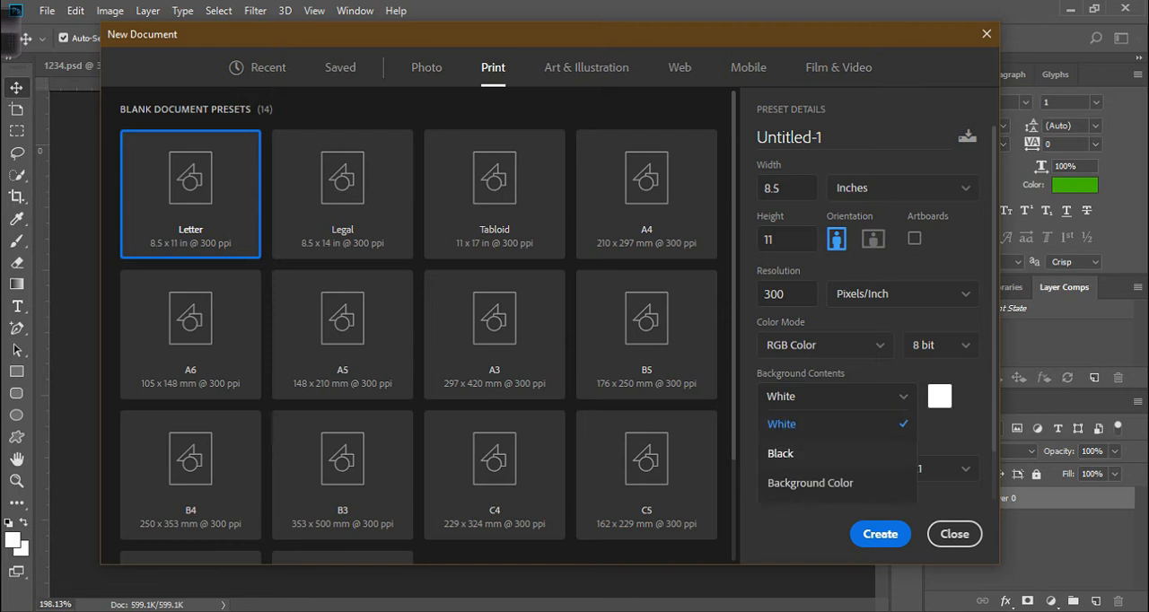
{"action": "left_click", "coordinate": [780, 454]}
{"action": "left_click", "coordinate": [834, 396]}
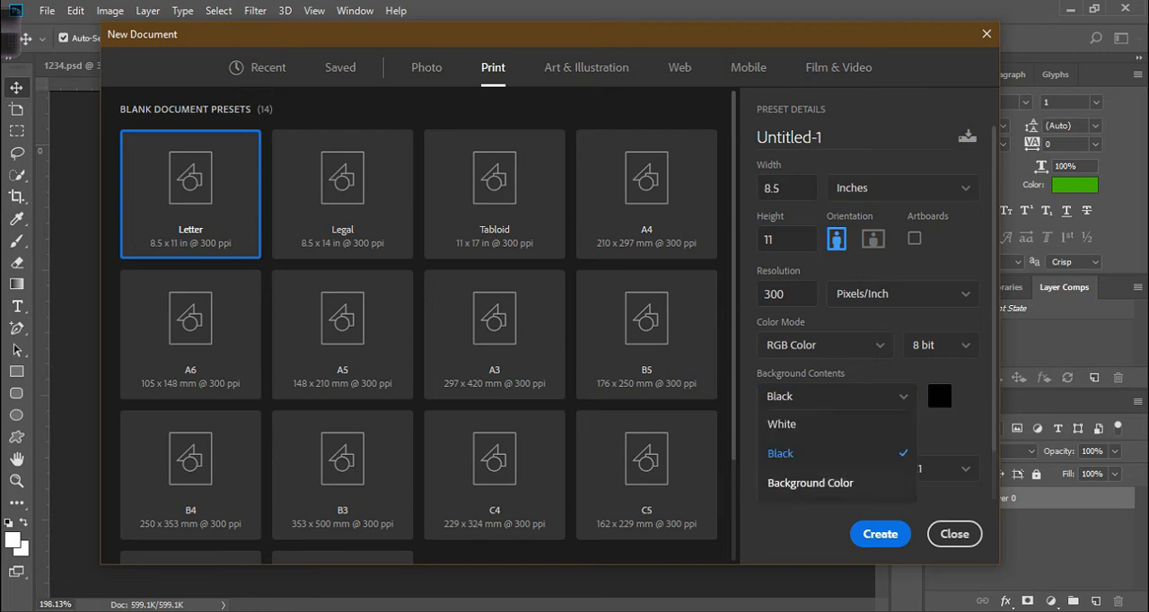
{"action": "left_click", "coordinate": [810, 483]}
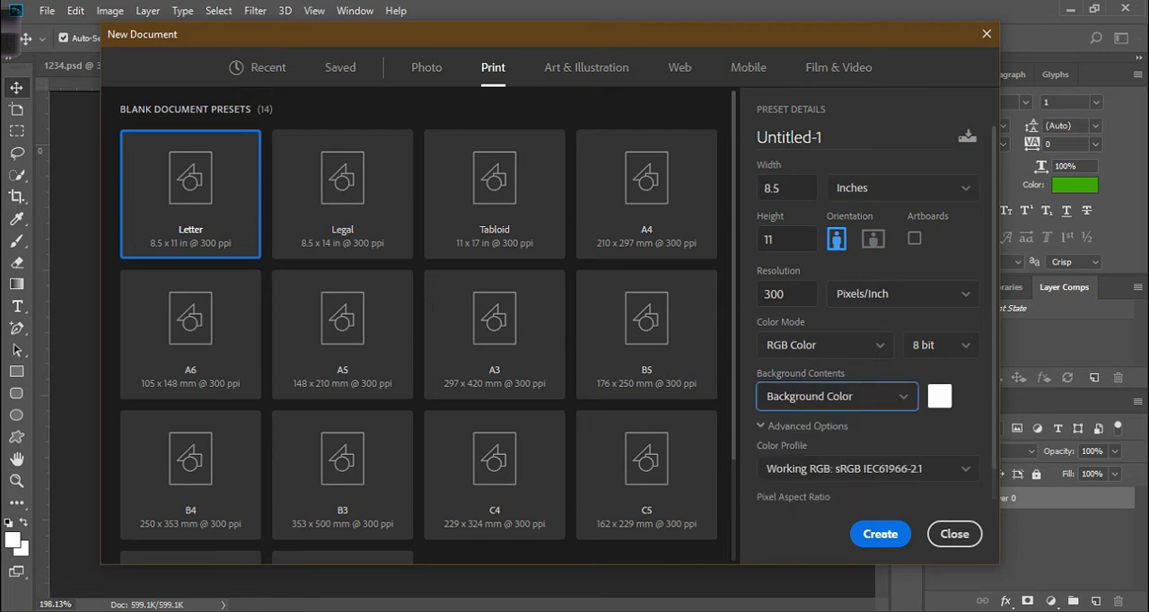
Collapse the Advanced Options and create the Letter-size document.
{"action": "left_click", "coordinate": [807, 425]}
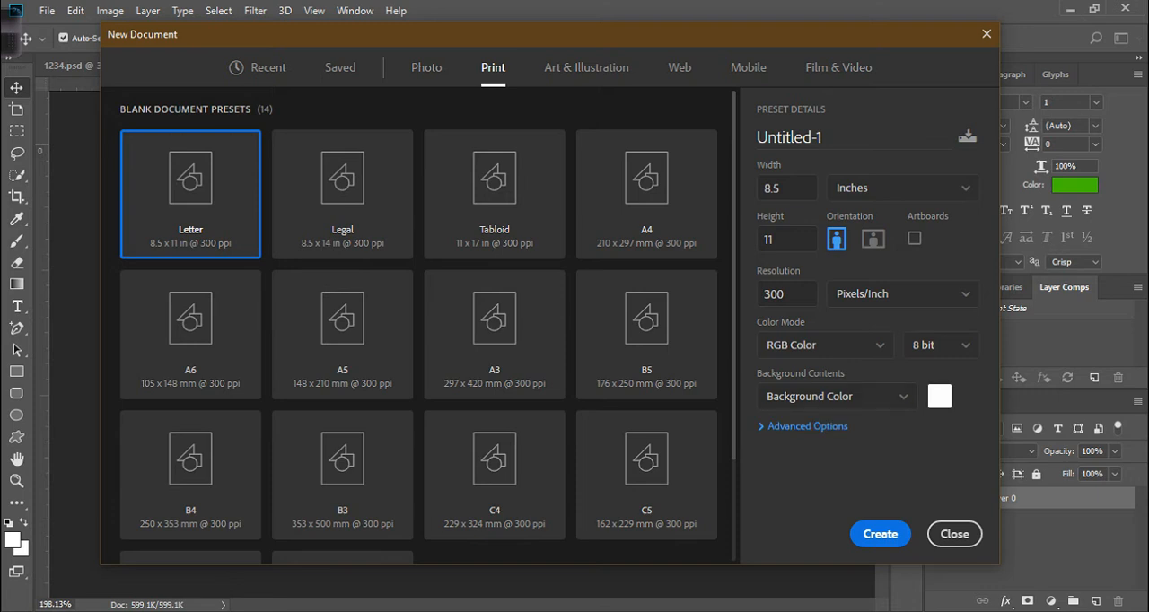
{"action": "left_click", "coordinate": [880, 534]}
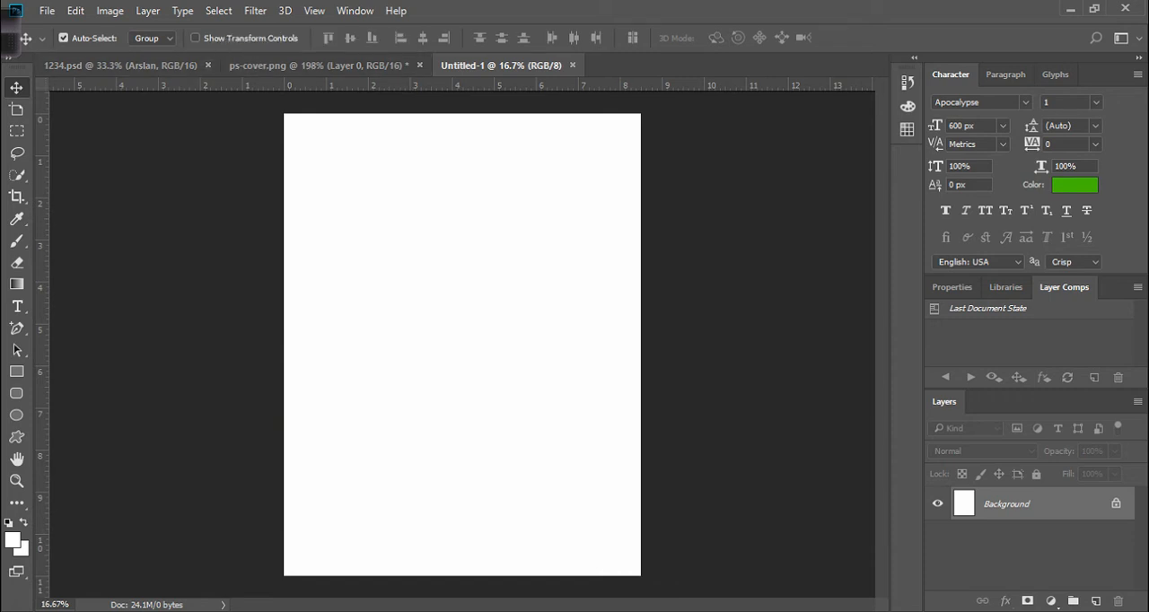
Unlock the Background layer into a regular layer and toggle its visibility off and back on.
{"action": "left_click", "coordinate": [1116, 503]}
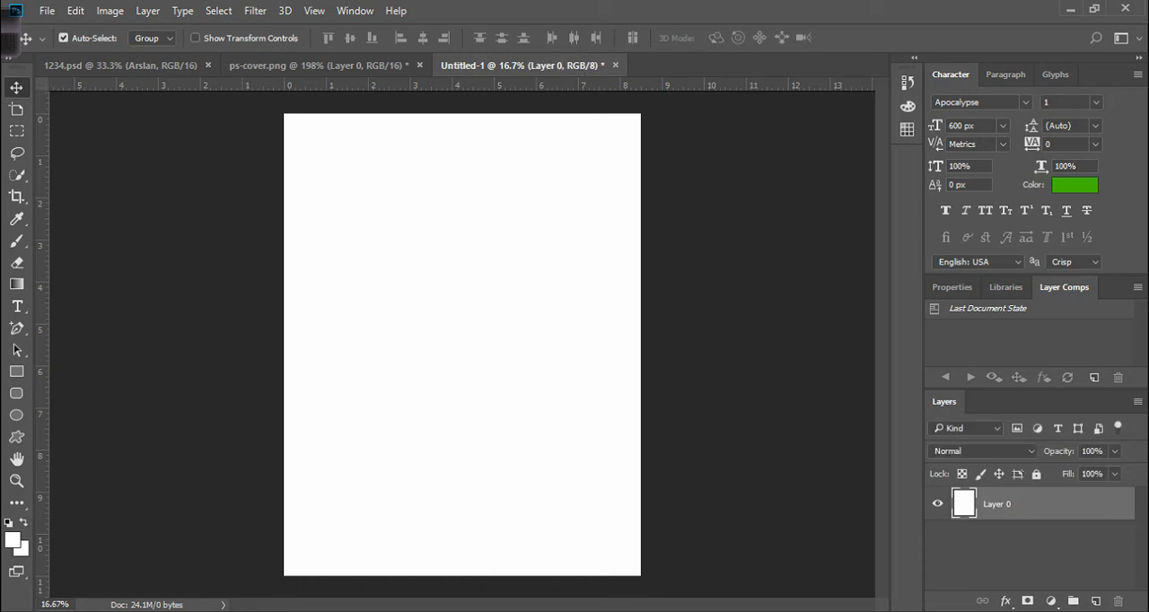
{"action": "left_click", "coordinate": [938, 504]}
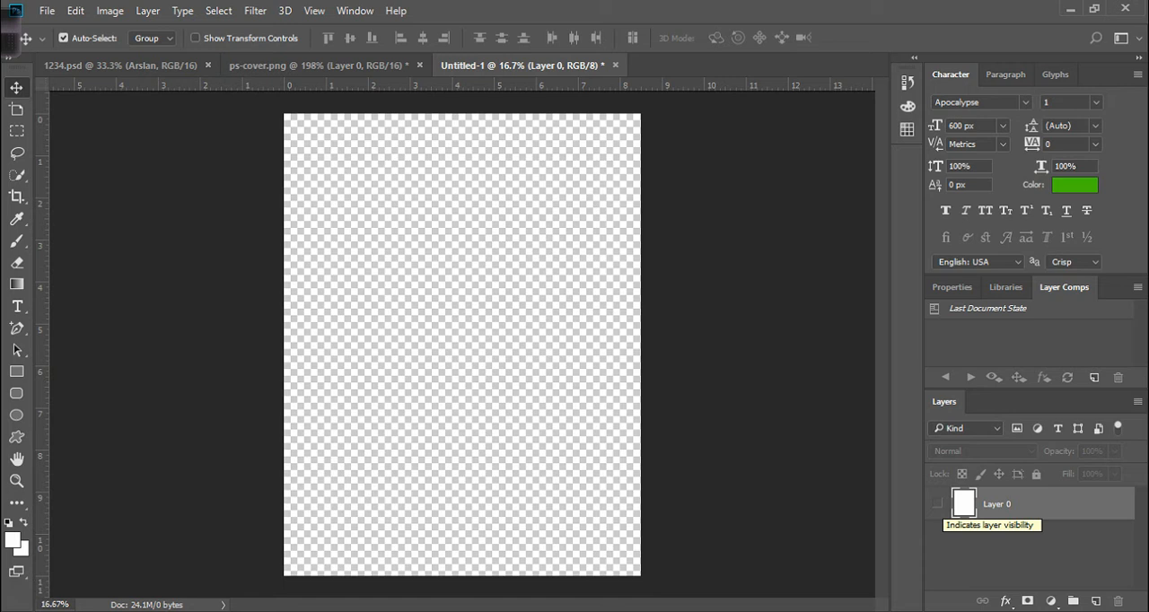
{"action": "left_click", "coordinate": [938, 503]}
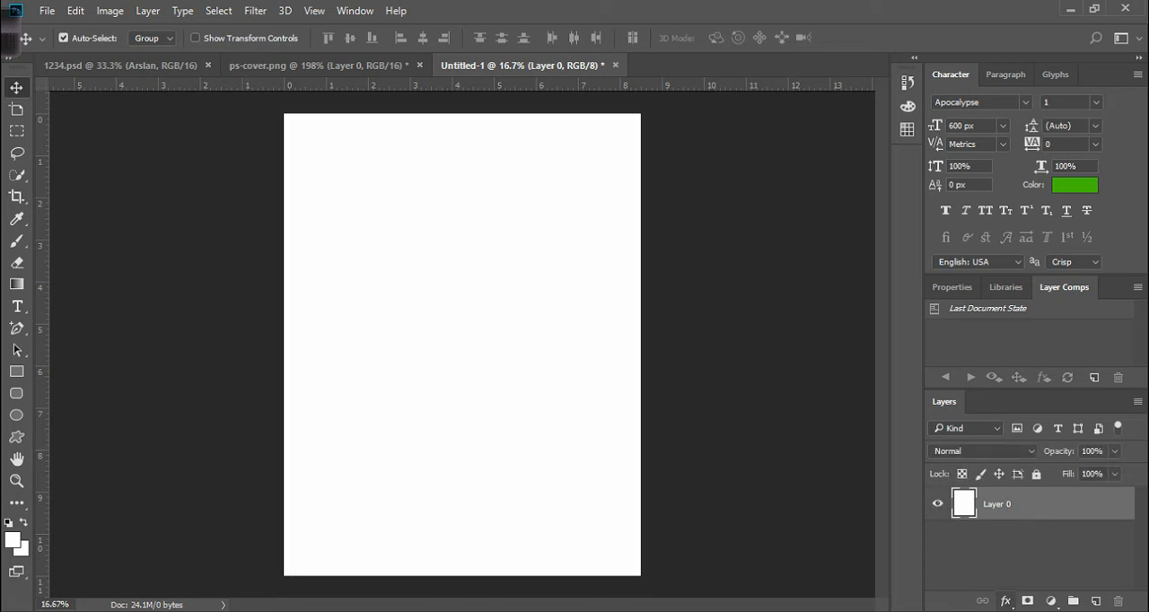
Add a new empty layer and hide Layer 0.
{"action": "left_click", "coordinate": [1096, 601]}
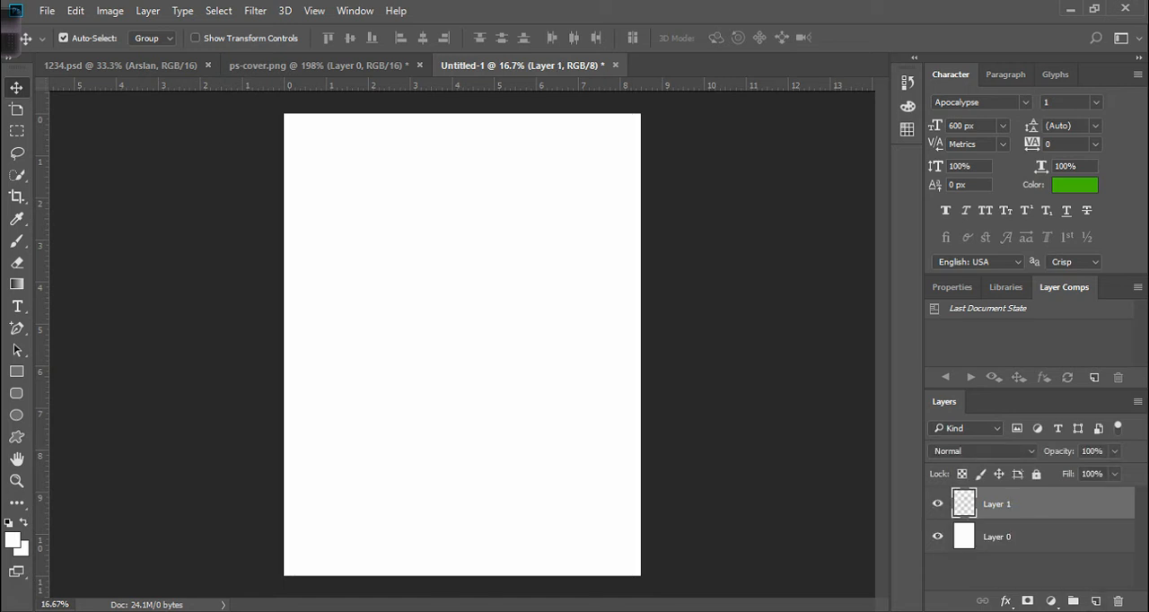
{"action": "left_click", "coordinate": [938, 537]}
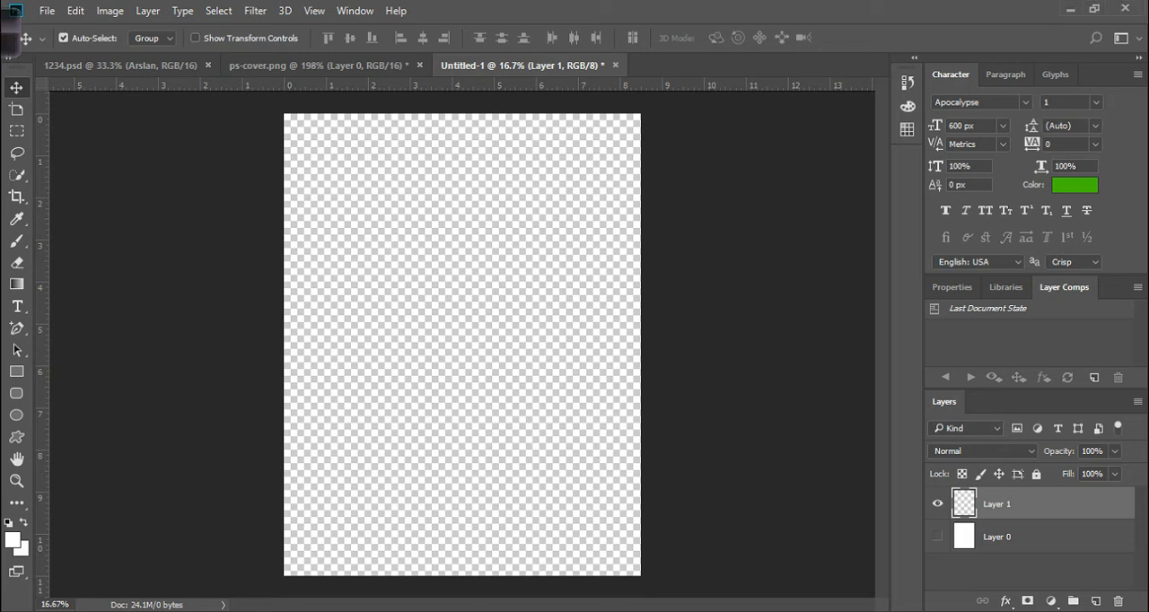
Duplicate Layer 1 three times and add another new layer above the copies.
{"action": "key", "text": "ctrl+j"}
{"action": "key", "text": "ctrl+j"}
{"action": "key", "text": "ctrl+j"}
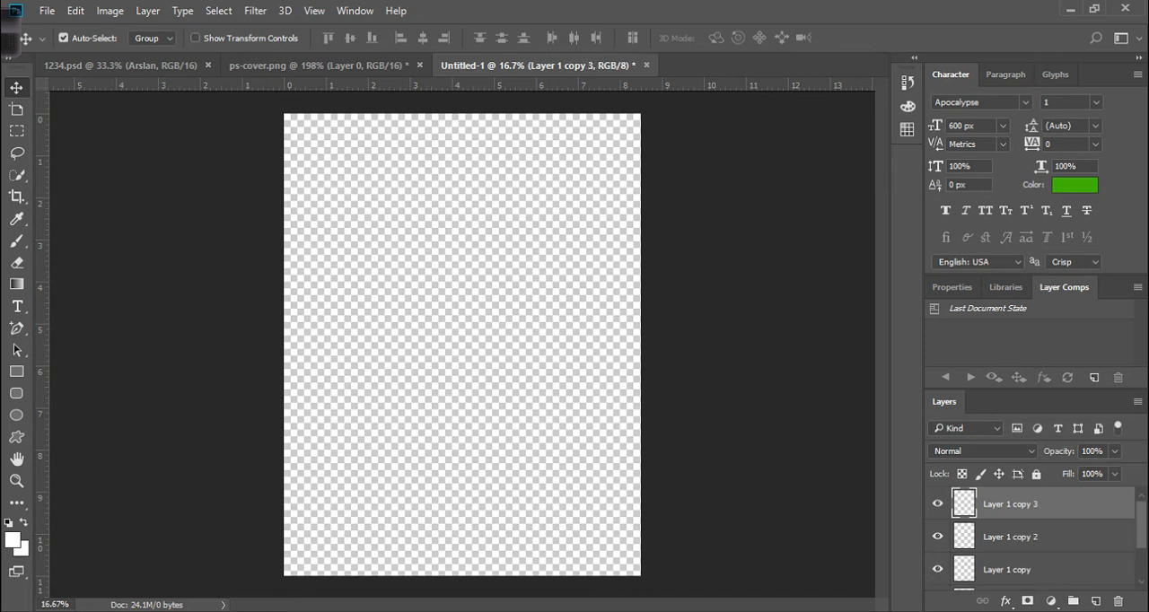
{"action": "scroll", "coordinate": [1032, 538], "scroll_direction": "down", "scroll_amount": 2}
{"action": "left_click", "coordinate": [1095, 601]}
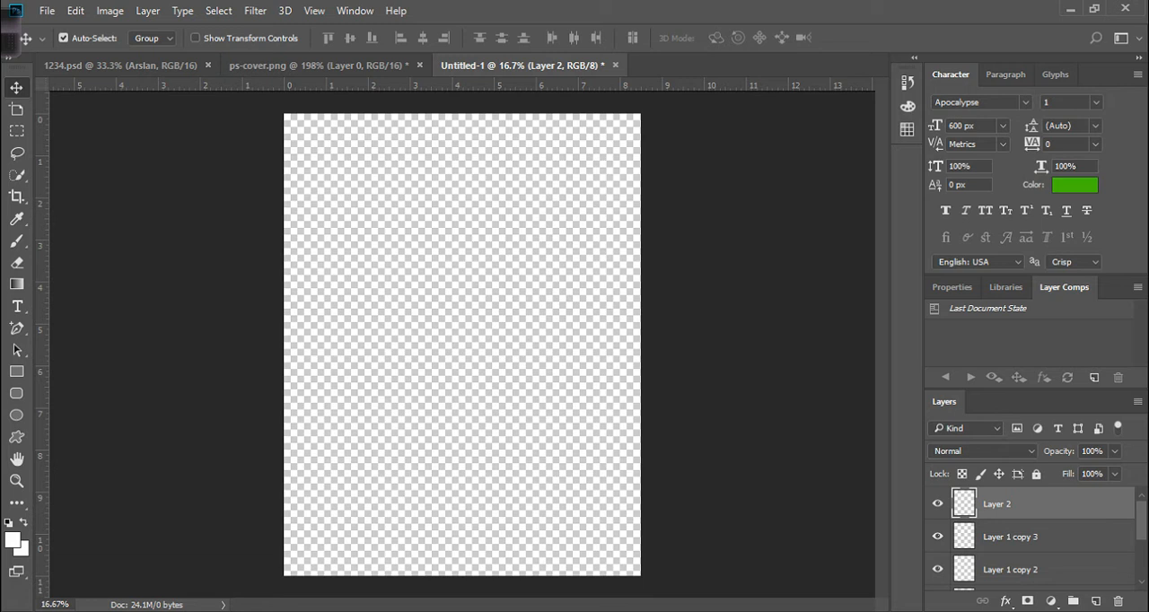
Set the foreground color to a dark red, bd1313, in the Color Picker.
{"action": "left_click", "coordinate": [13, 540]}
{"action": "left_click", "coordinate": [798, 163]}
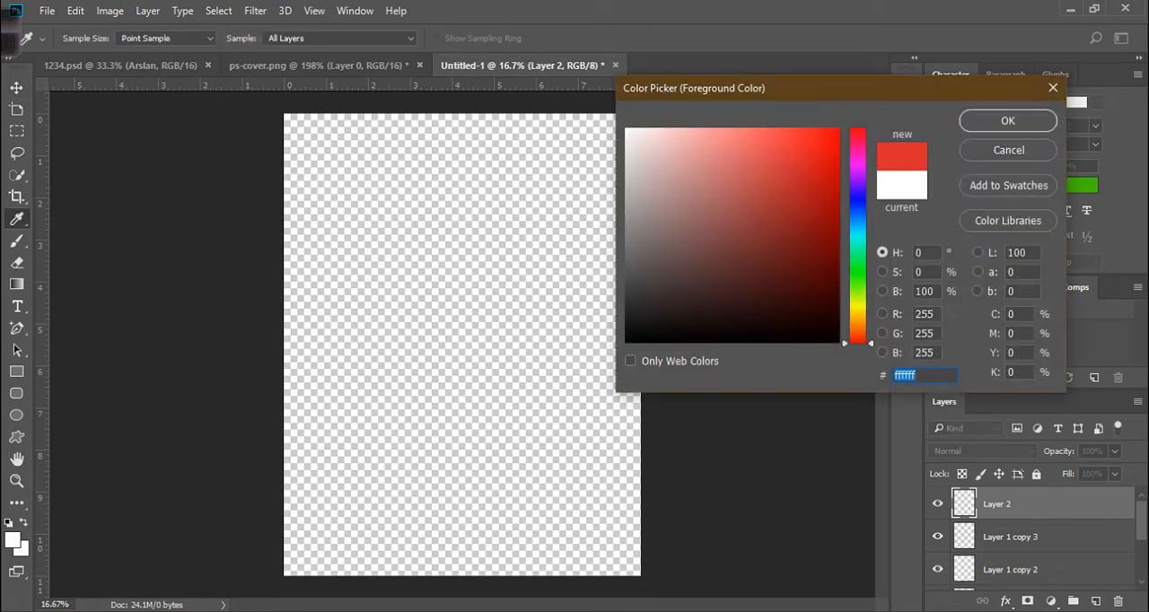
{"action": "left_click_drag", "start_coordinate": [798, 163], "coordinate": [817, 183]}
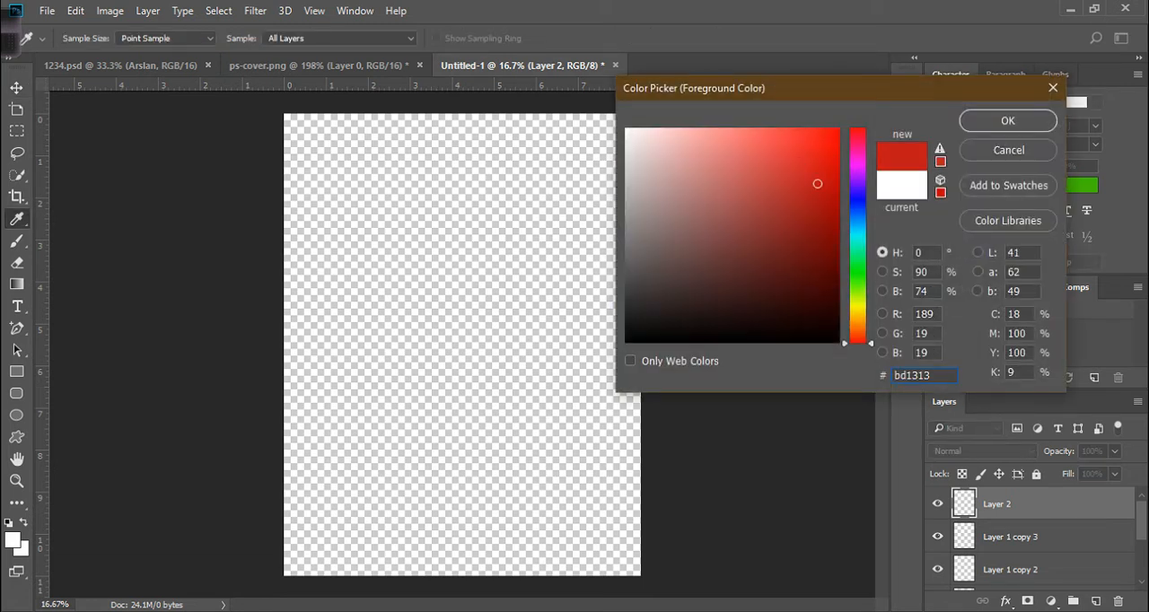
{"action": "left_click", "coordinate": [1008, 120]}
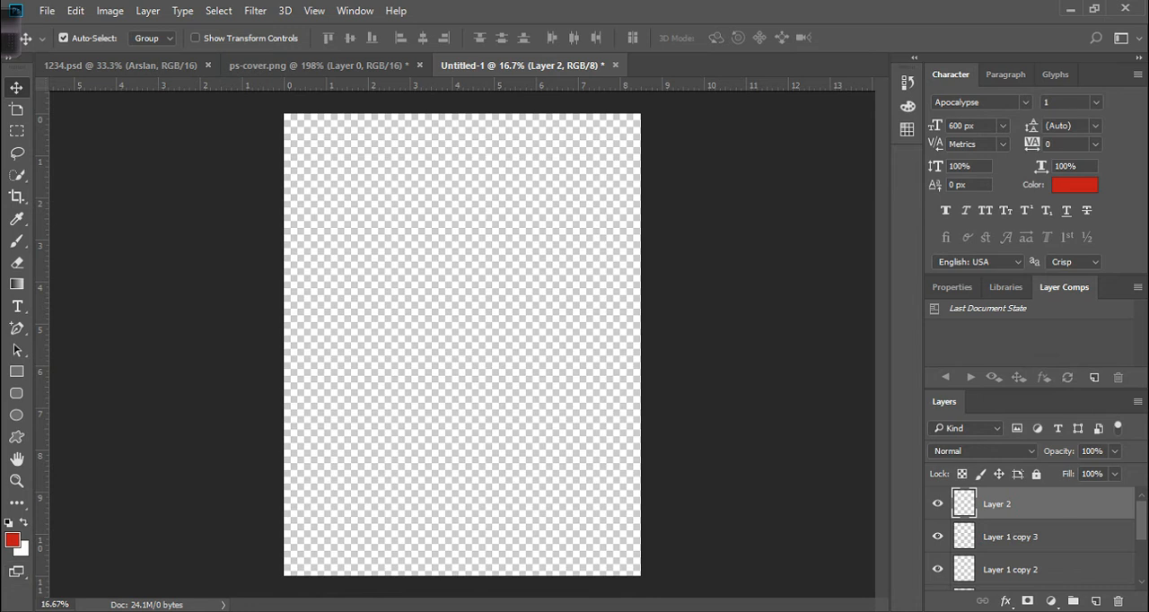
Set the background color to a dark teal and swap the foreground and background colors four times.
{"action": "left_click", "coordinate": [22, 549]}
{"action": "left_click", "coordinate": [812, 253]}
{"action": "left_click", "coordinate": [823, 287]}
{"action": "key", "text": "Return"}
{"action": "key", "text": "x"}
{"action": "key", "text": "x"}
{"action": "key", "text": "x"}
{"action": "key", "text": "x"}
Open the Swatches panel as a floating panel.
{"action": "left_click", "coordinate": [907, 106]}
{"action": "left_click_drag", "start_coordinate": [834, 114], "coordinate": [833, 146]}
{"action": "left_click", "coordinate": [818, 74]}
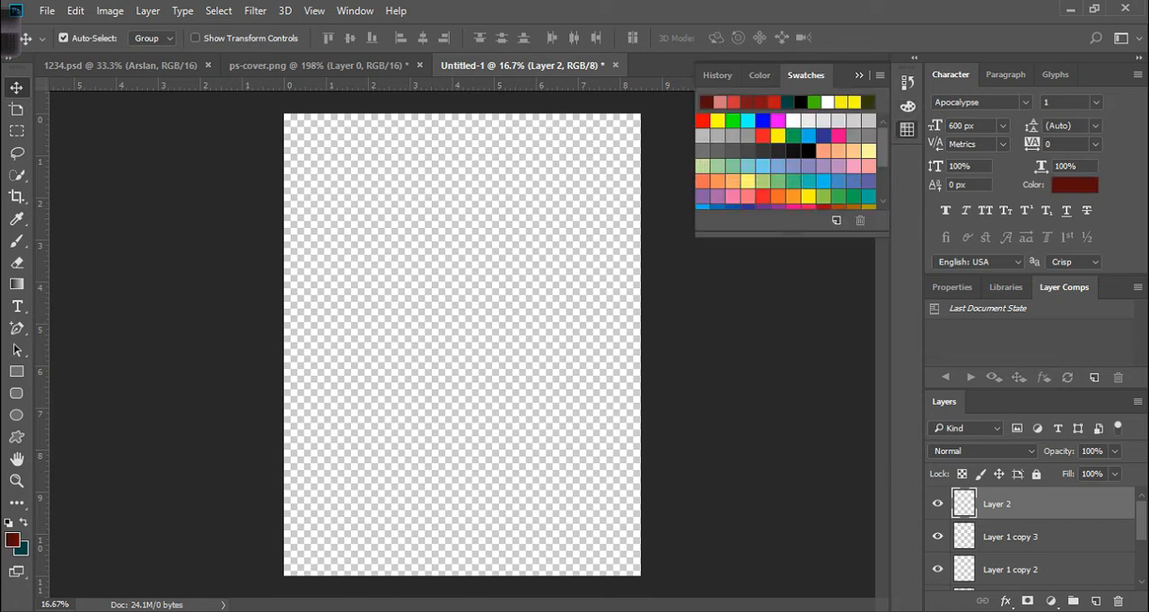
Pick several swatches as the foreground color, ending with bright red.
{"action": "left_click", "coordinate": [763, 136]}
{"action": "left_click", "coordinate": [823, 166]}
{"action": "left_click", "coordinate": [823, 181]}
{"action": "left_click", "coordinate": [868, 181]}
{"action": "left_click", "coordinate": [823, 166]}
{"action": "scroll", "coordinate": [823, 166], "scroll_direction": "down", "scroll_amount": 1}
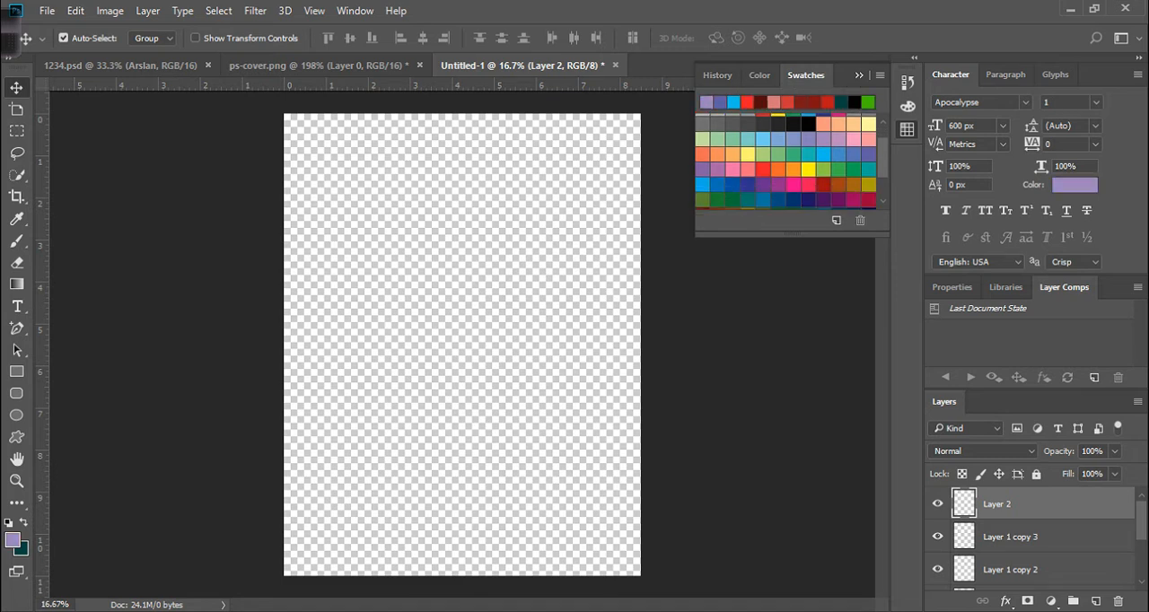
{"action": "left_click", "coordinate": [778, 170]}
{"action": "left_click", "coordinate": [763, 169]}
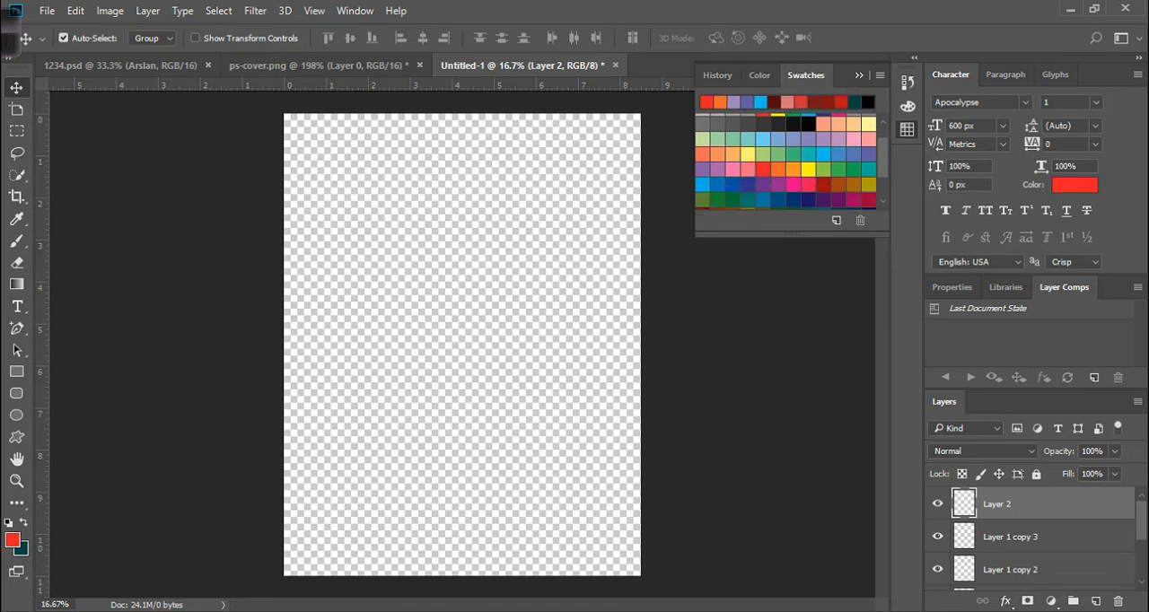
Inspect the red foreground color's hex code in the Color Picker and switch to the Move tool.
{"action": "left_click", "coordinate": [13, 541]}
{"action": "left_click", "coordinate": [933, 375]}
{"action": "left_click_drag", "start_coordinate": [934, 375], "coordinate": [894, 375]}
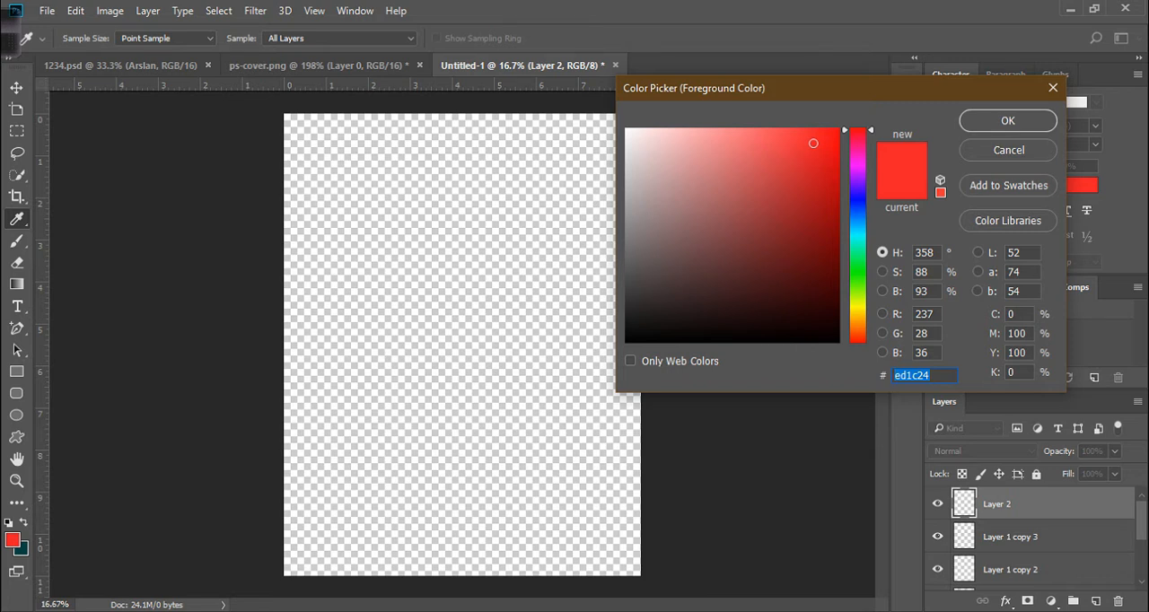
{"action": "key", "text": "Return"}
{"action": "key", "text": "v"}
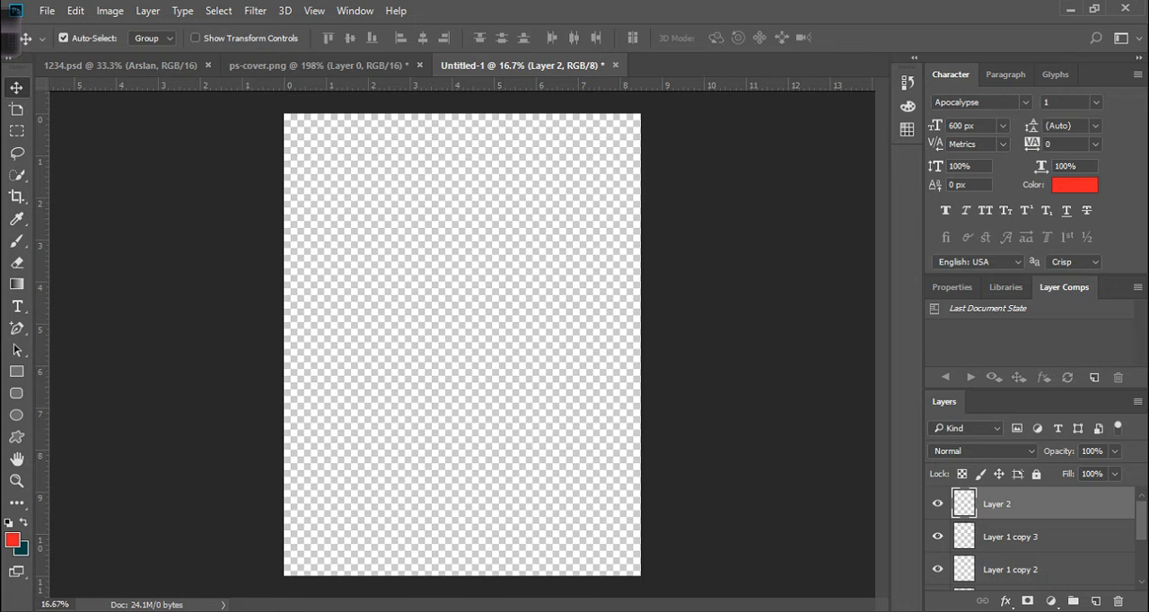
Set the foreground color to white, ffffff, in the Color Picker.
{"action": "left_click", "coordinate": [11, 540]}
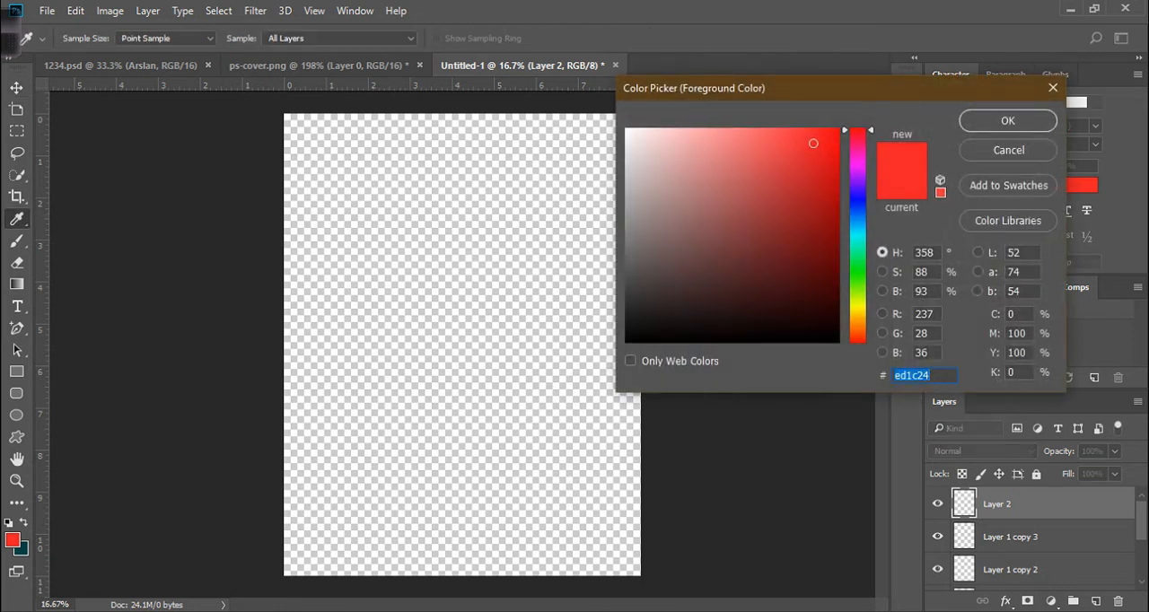
{"action": "left_click", "coordinate": [632, 135]}
{"action": "left_click", "coordinate": [626, 132]}
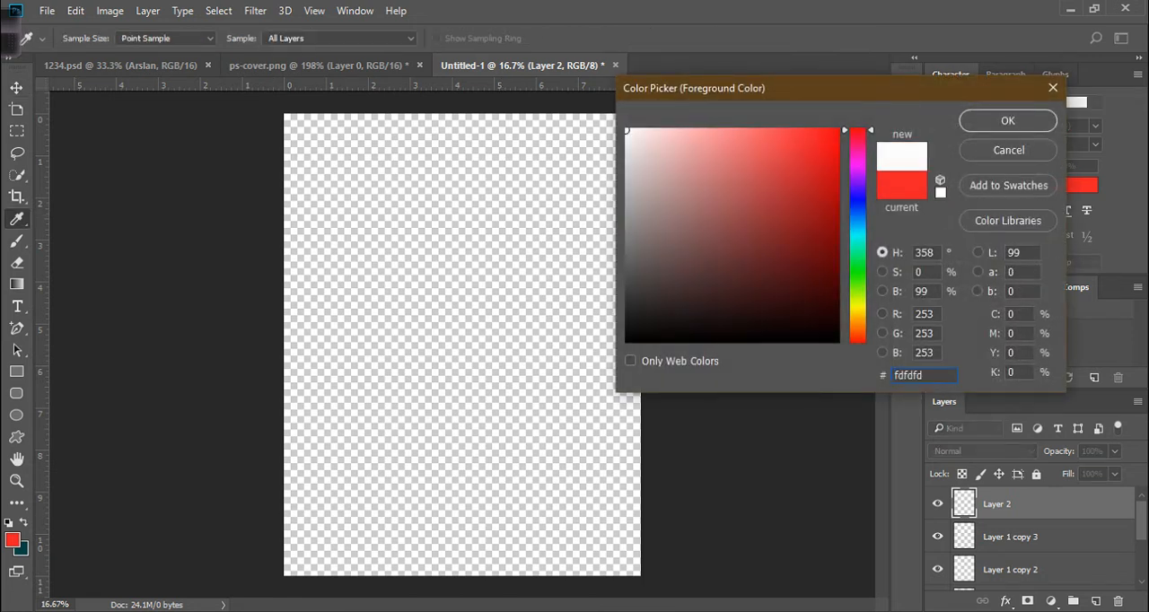
{"action": "double_click", "coordinate": [895, 376]}
{"action": "type", "text": "ffffff"}
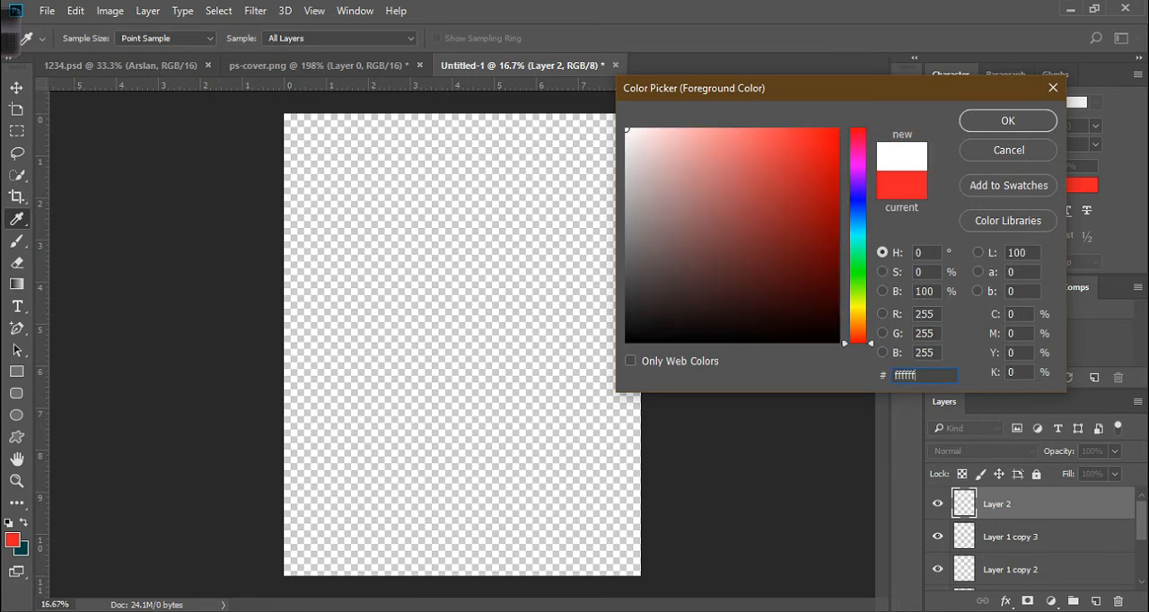
{"action": "key", "text": "Return"}
Fill Layer 2 with the teal background color, then the white foreground color, repeating both fills.
{"action": "key", "text": "v"}
{"action": "key", "text": "ctrl+BackSpace"}
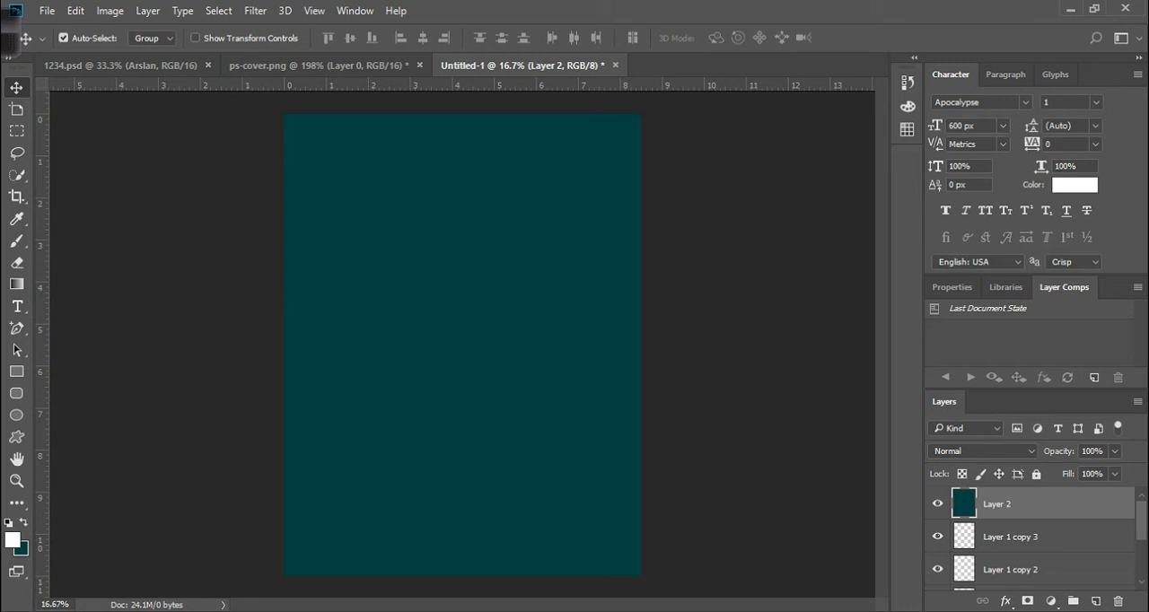
{"action": "key", "text": "alt+BackSpace"}
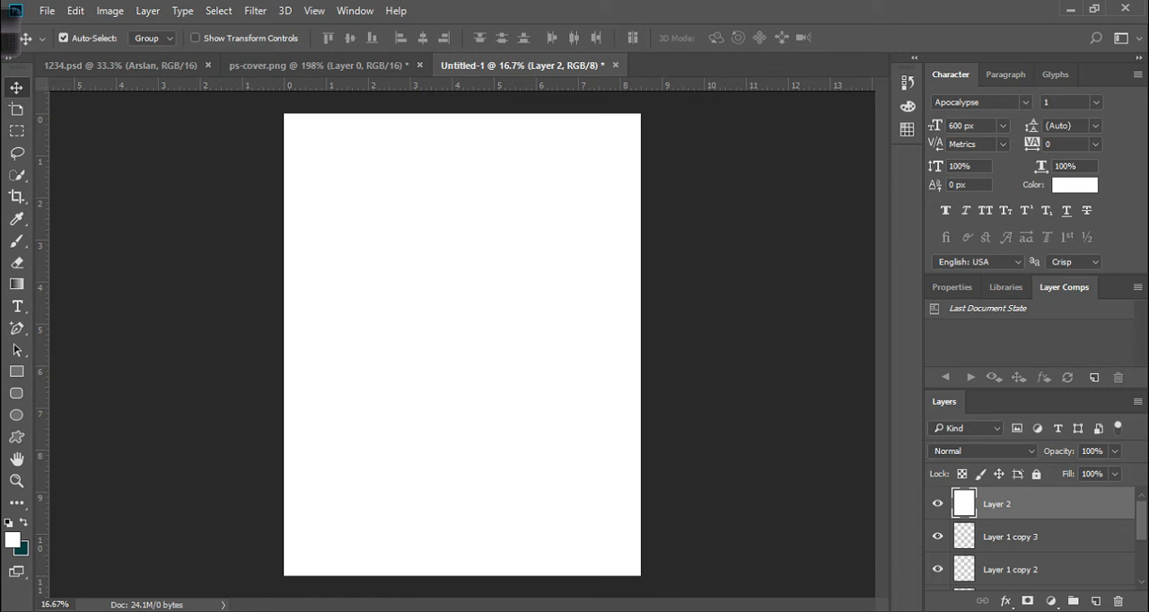
{"action": "key", "text": "ctrl"}
{"action": "key", "text": "ctrl+BackSpace"}
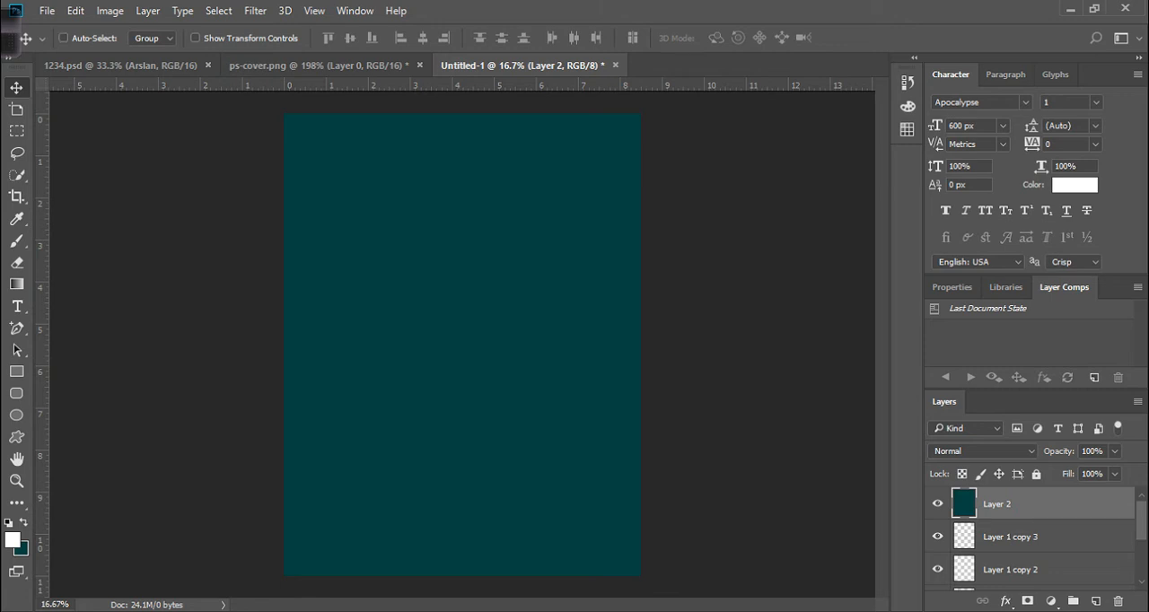
{"action": "key", "text": "alt+BackSpace"}
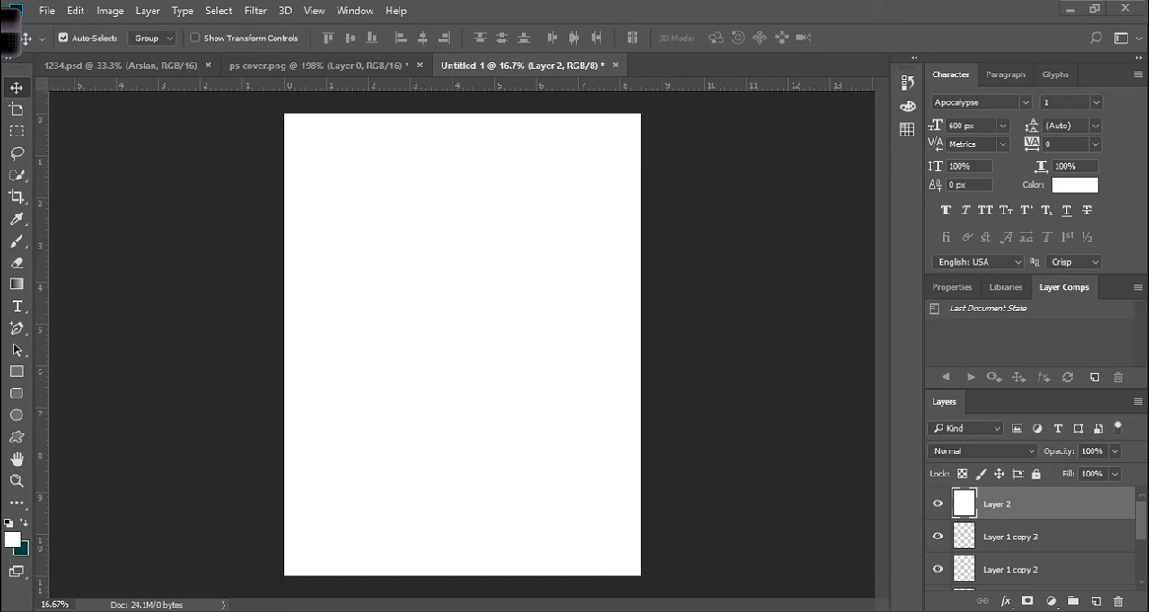
Select the Gradient tool and toggle the toolbar between double-column and single-column layout.
{"action": "key", "text": "g"}
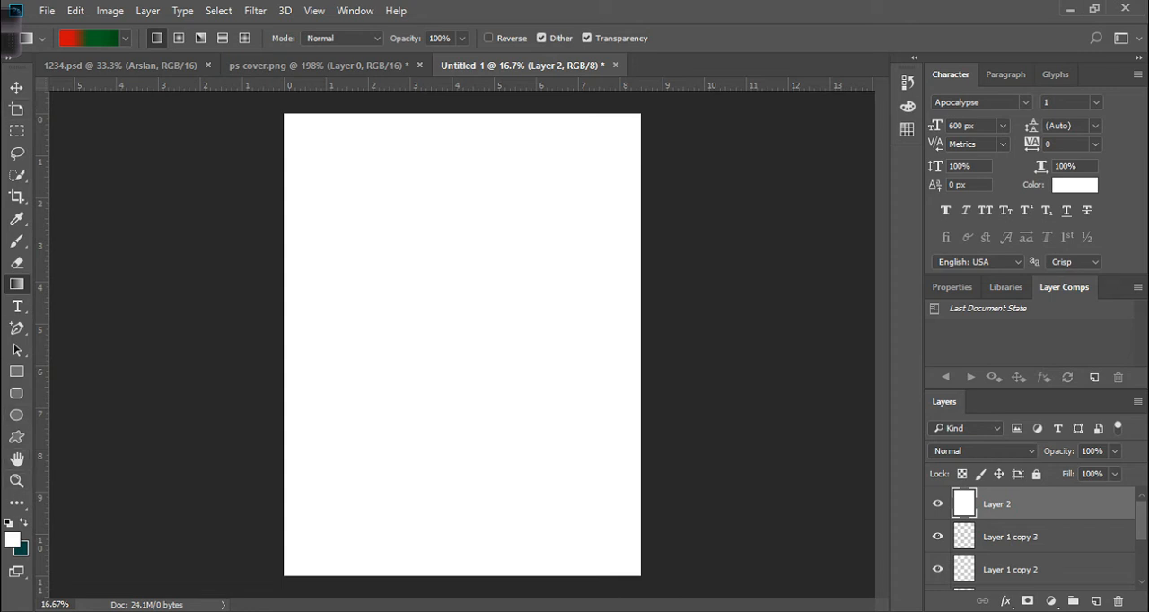
{"action": "left_click", "coordinate": [8, 58]}
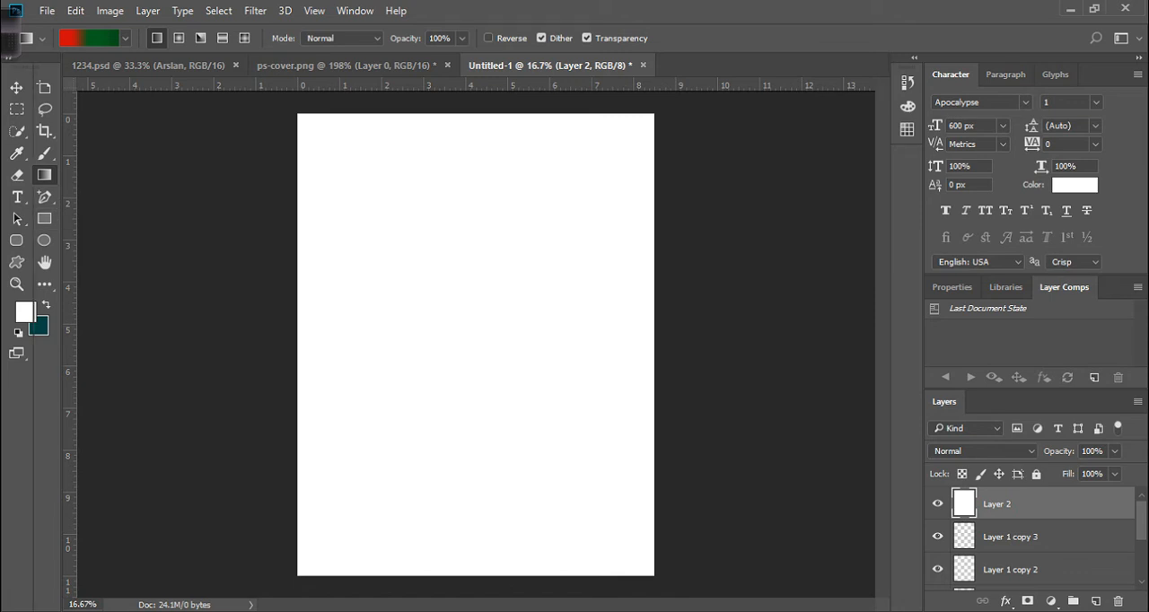
{"action": "left_click", "coordinate": [9, 58]}
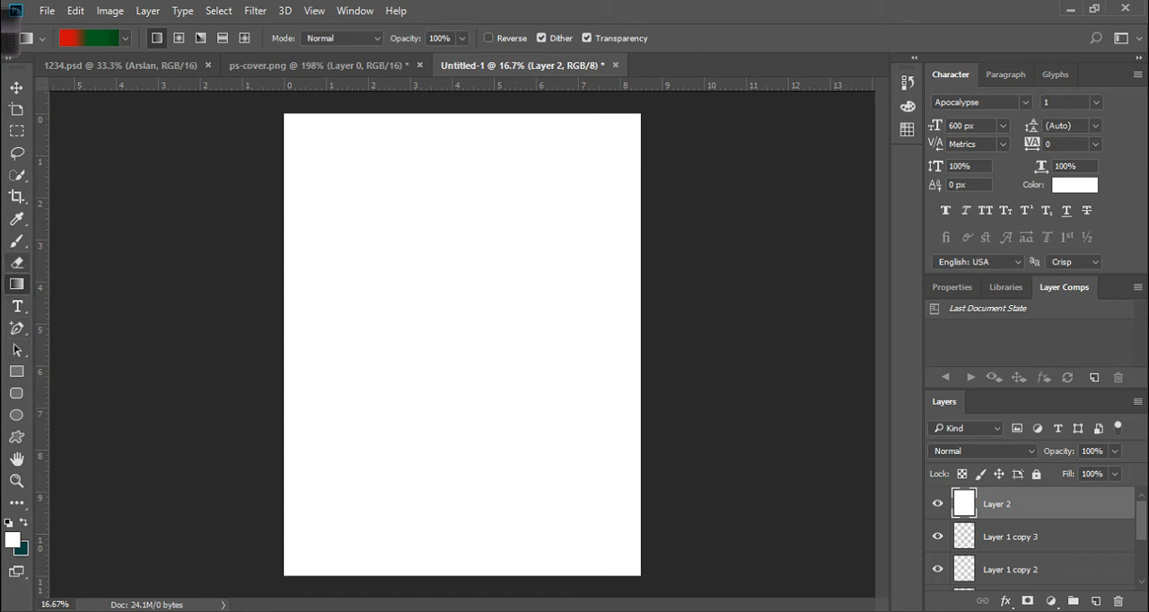
Shift Layer 2's white fill down and to the right with the Move tool.
{"action": "left_click", "coordinate": [16, 241]}
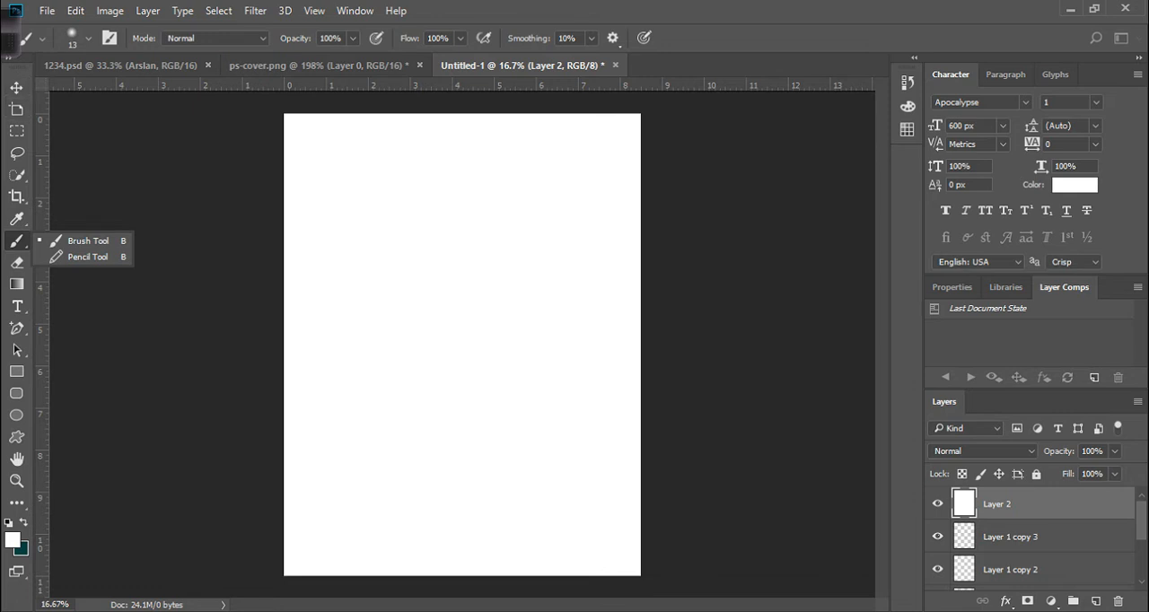
{"action": "left_click", "coordinate": [16, 87]}
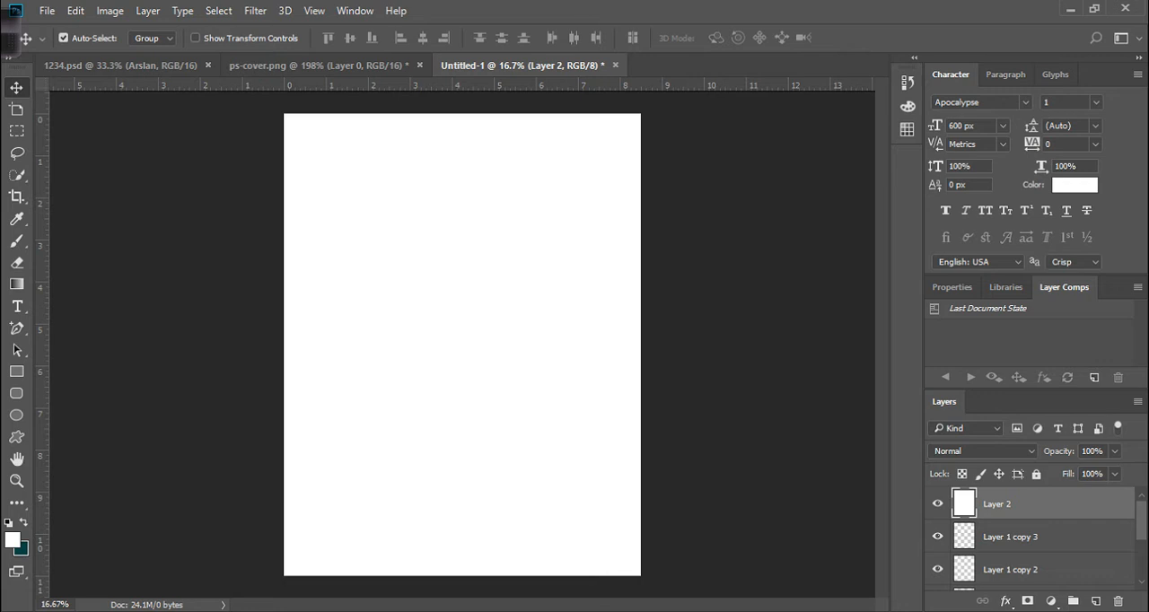
{"action": "left_click", "coordinate": [16, 131]}
{"action": "left_click", "coordinate": [17, 88]}
{"action": "left_click_drag", "start_coordinate": [396, 237], "coordinate": [463, 275]}
Draw an artboard about 6.42 × 8.62 in with the Artboard tool.
{"action": "key", "text": "shift+v"}
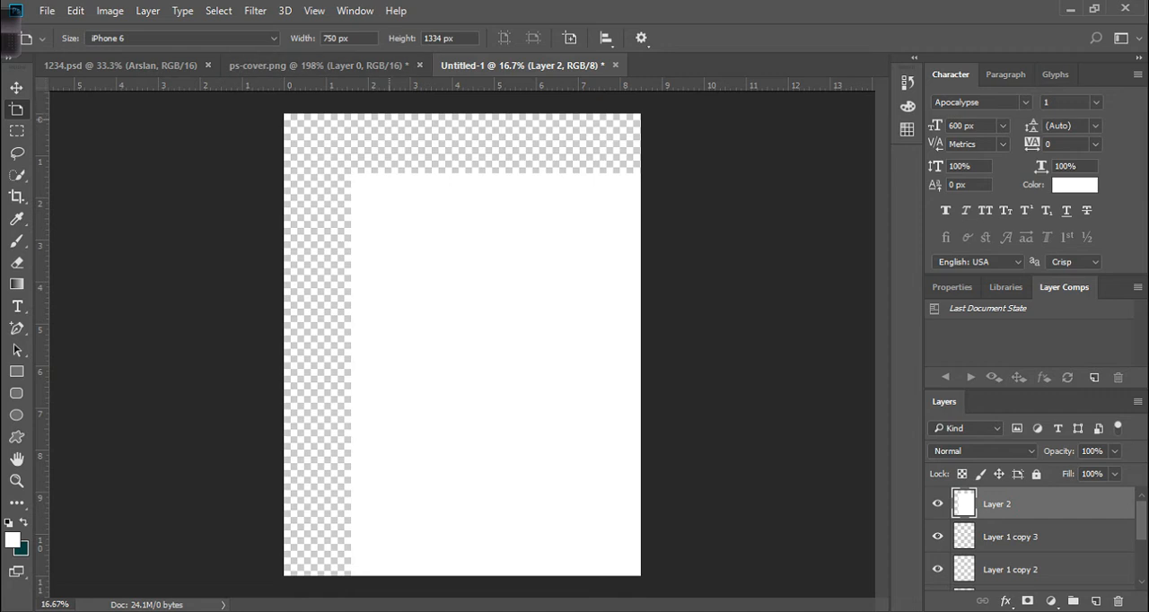
{"action": "left_click_drag", "start_coordinate": [321, 142], "coordinate": [596, 510]}
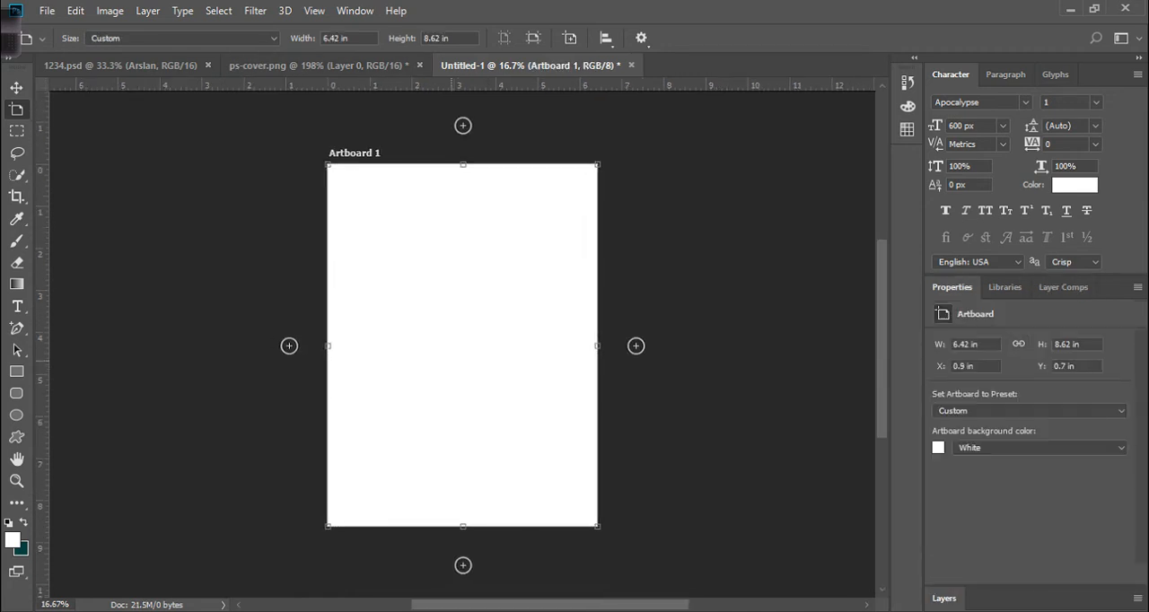
Undo the artboard, recreate it at Custom size 6.42 × 8.62 in from the Artboard tool options, and undo it again.
{"action": "key", "text": "ctrl+z"}
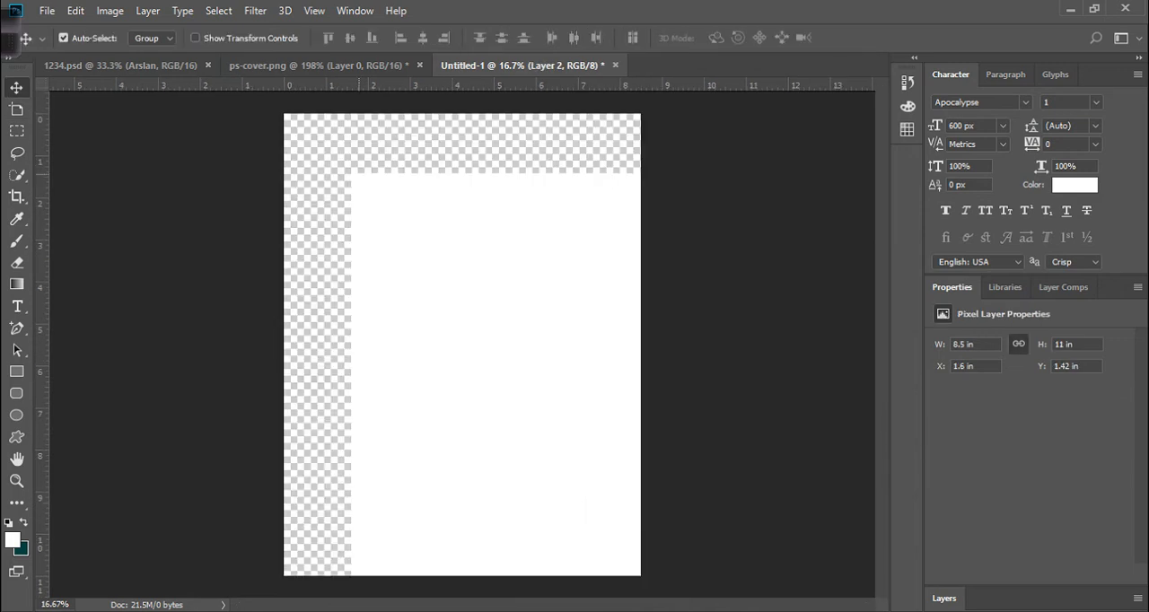
{"action": "left_click", "coordinate": [17, 110]}
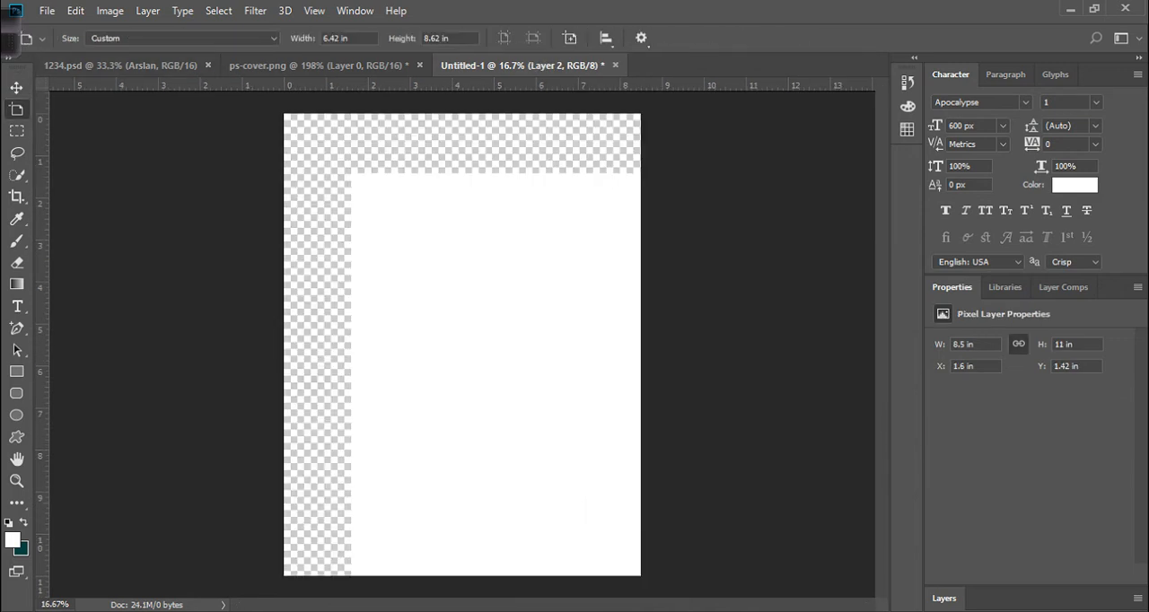
{"action": "left_click", "coordinate": [183, 39]}
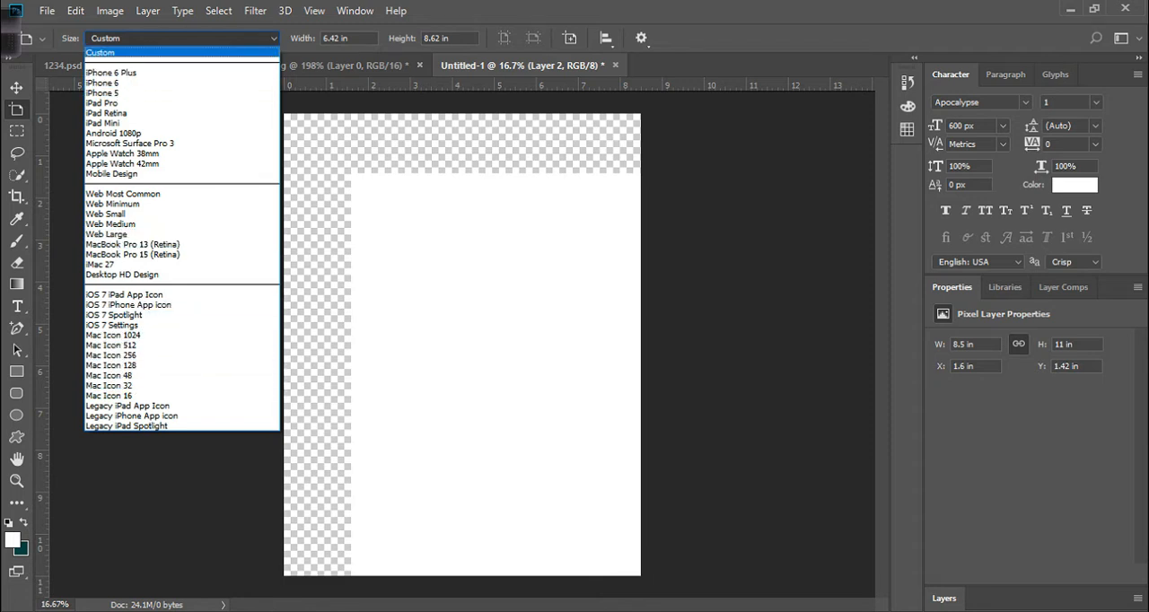
{"action": "left_click", "coordinate": [144, 52]}
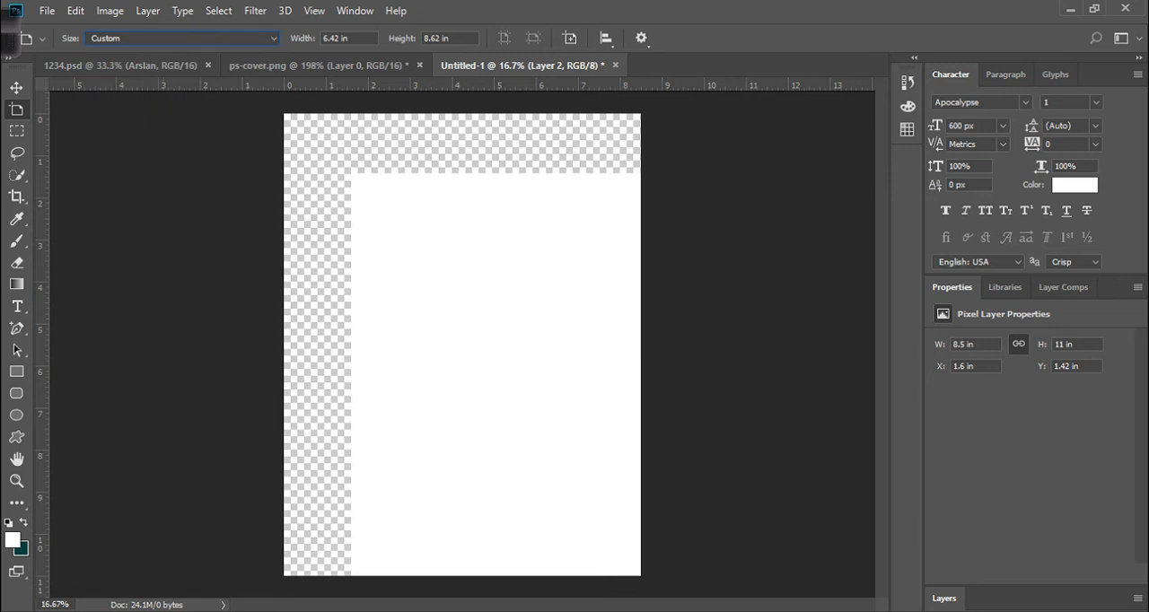
{"action": "left_click", "coordinate": [570, 38]}
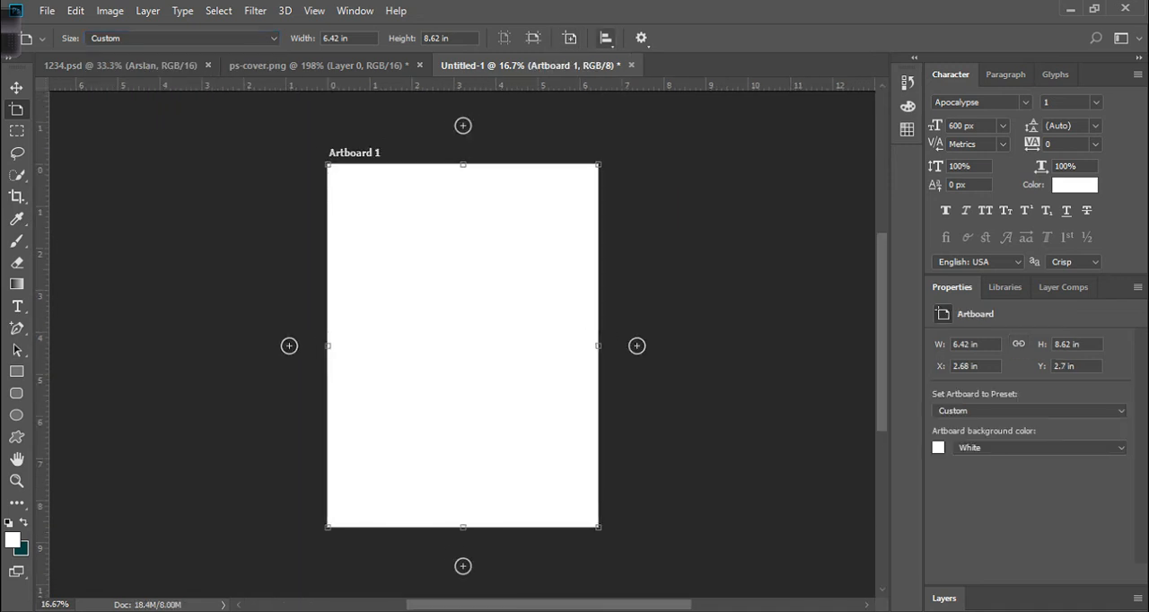
{"action": "key", "text": "ctrl+z"}
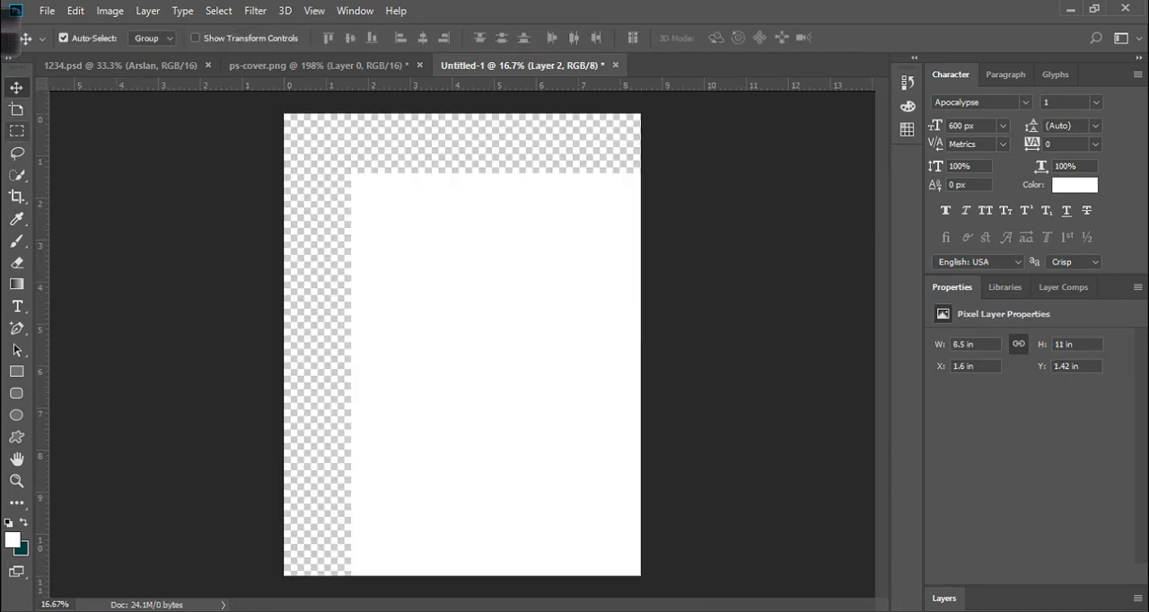
Select the Rectangular Marquee tool and cycle through its selection modes, ending on Intersect with Selection.
{"action": "left_click", "coordinate": [16, 131]}
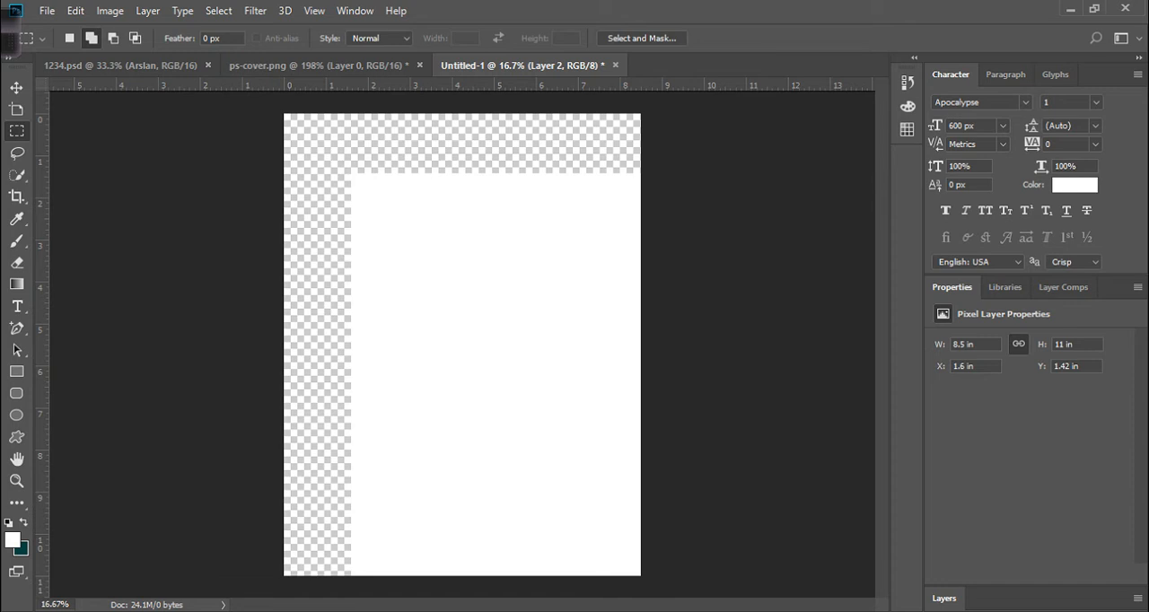
{"action": "left_click", "coordinate": [41, 38]}
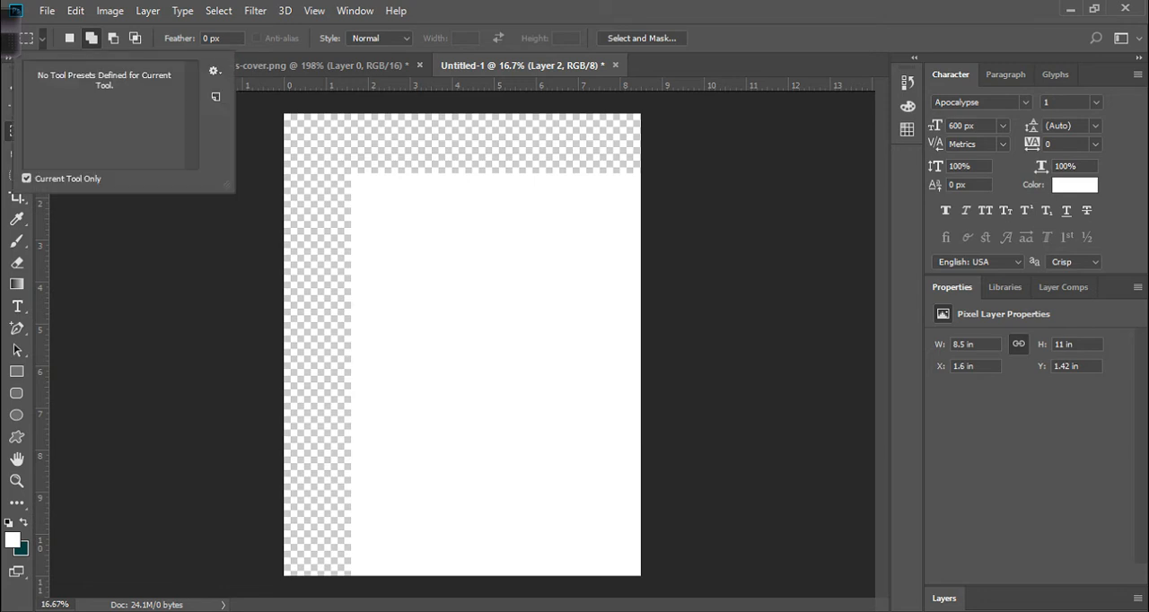
{"action": "left_click", "coordinate": [92, 39]}
{"action": "left_click", "coordinate": [113, 39]}
{"action": "left_click", "coordinate": [70, 39]}
{"action": "left_click", "coordinate": [135, 39]}
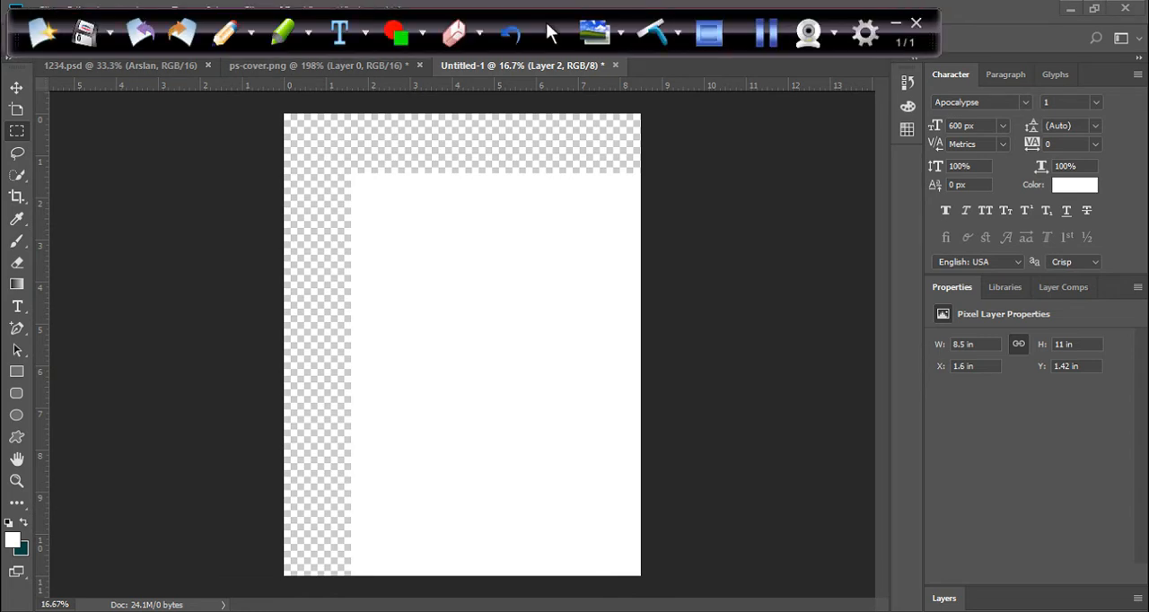
Switch the workspace to Graphic and Web and open the Quick Selection and Crop tool groups.
{"action": "left_click", "coordinate": [765, 34]}
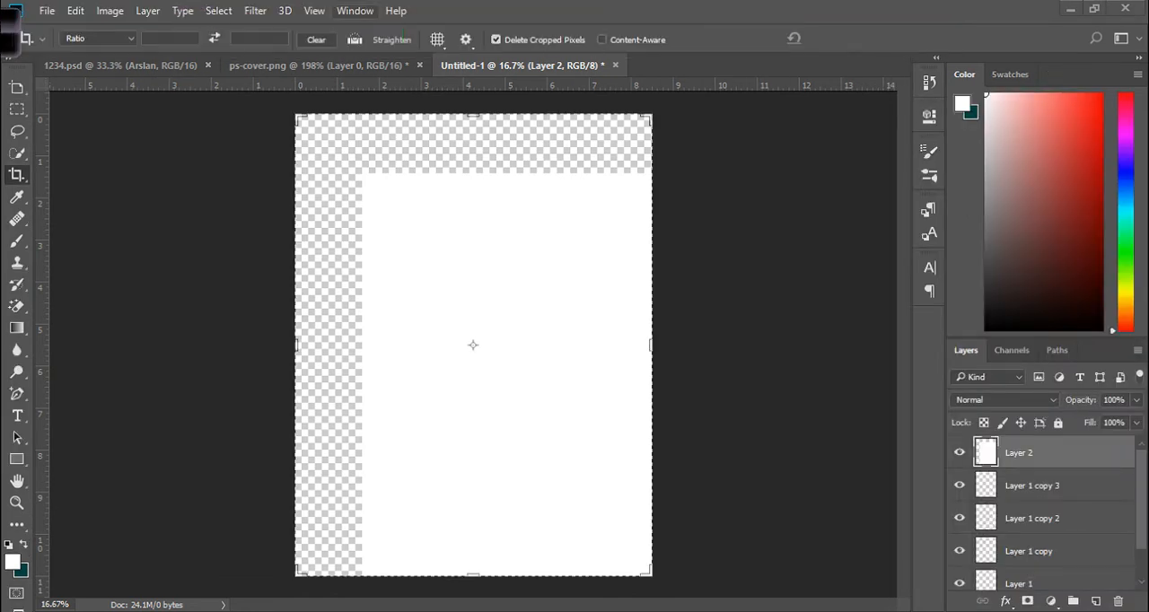
{"action": "left_click", "coordinate": [355, 11]}
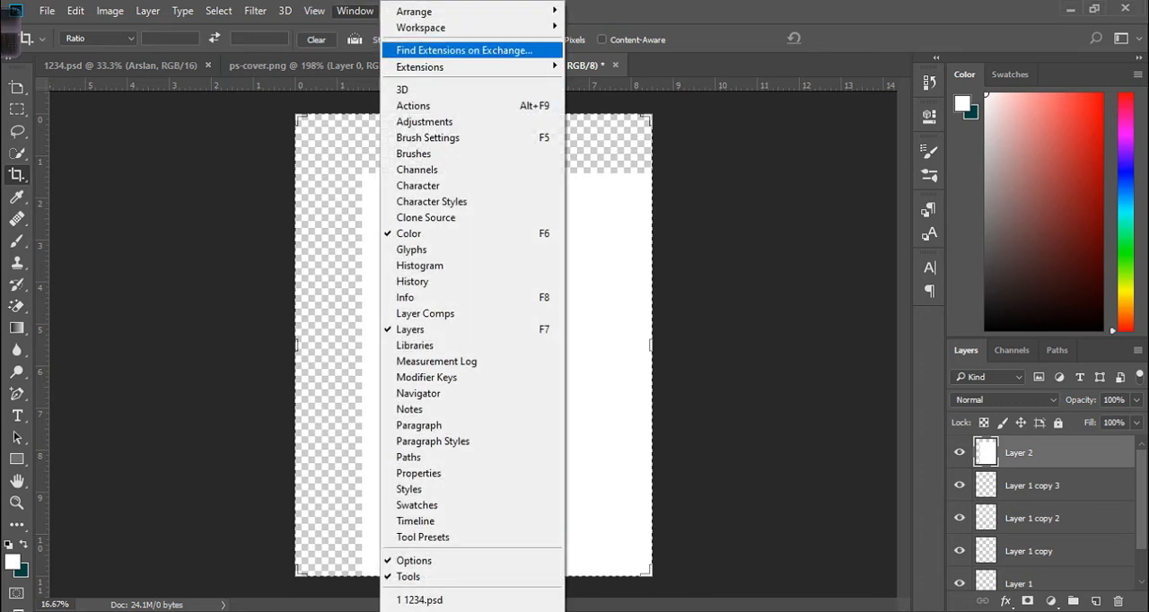
{"action": "mouse_move", "coordinate": [448, 27]}
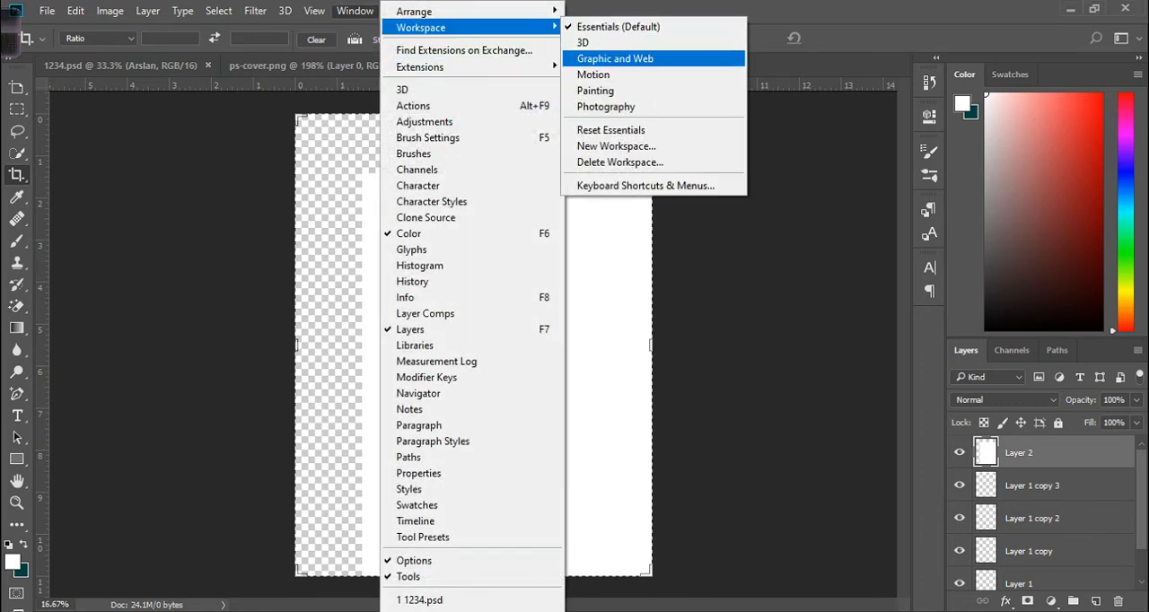
{"action": "left_click", "coordinate": [619, 59]}
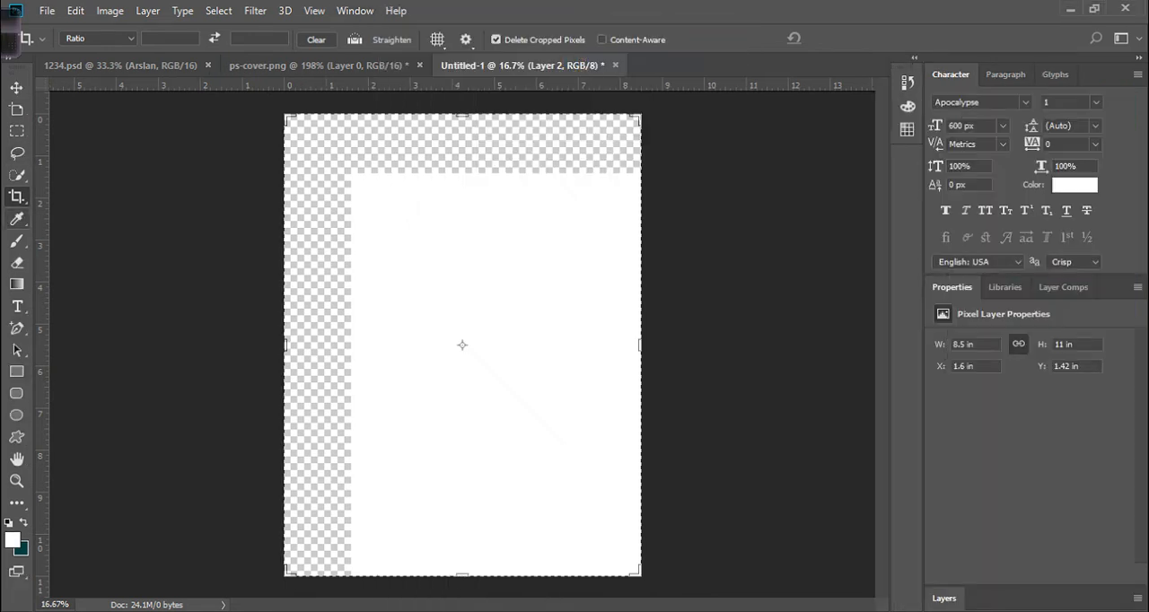
{"action": "left_click", "coordinate": [16, 175]}
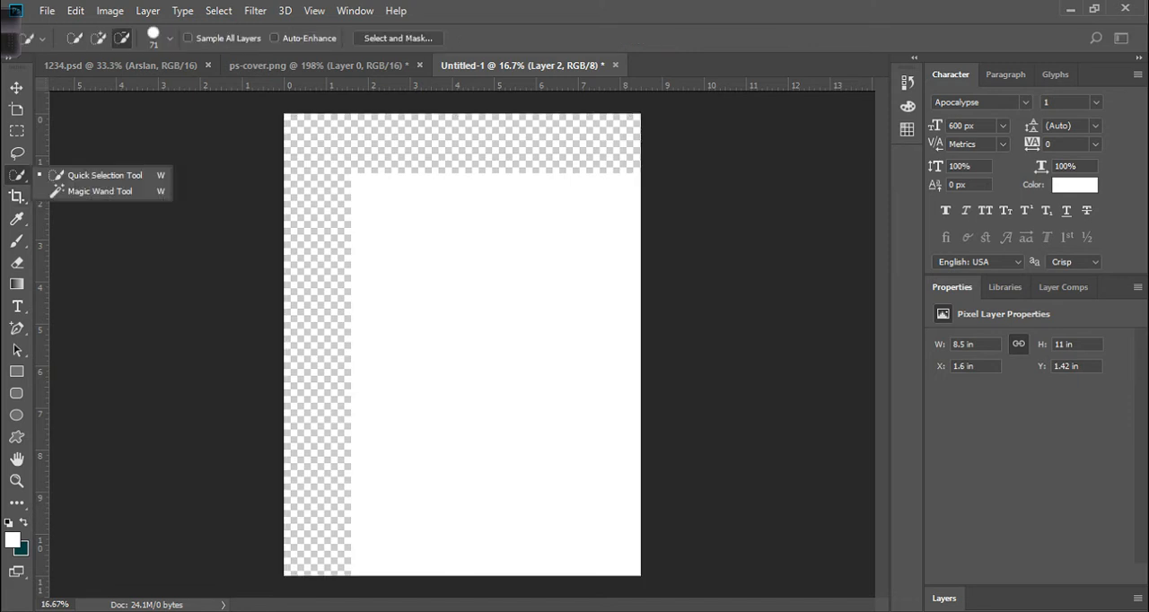
{"action": "left_click", "coordinate": [16, 196]}
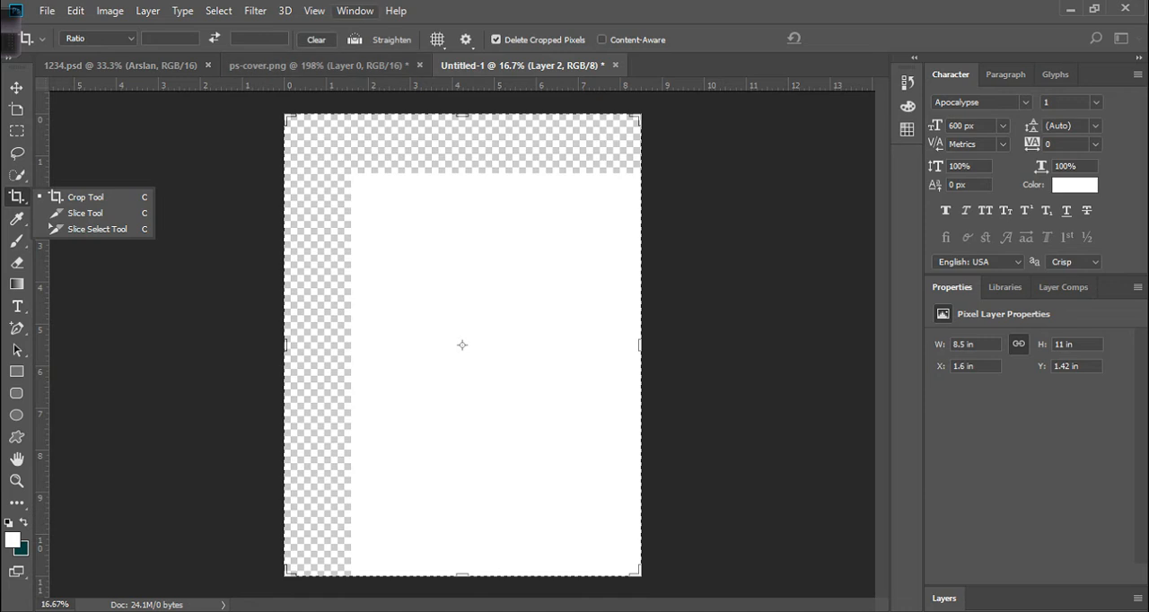
Switch the workspace back to Essentials.
{"action": "left_click", "coordinate": [354, 11]}
{"action": "mouse_move", "coordinate": [421, 27]}
{"action": "left_click", "coordinate": [619, 26]}
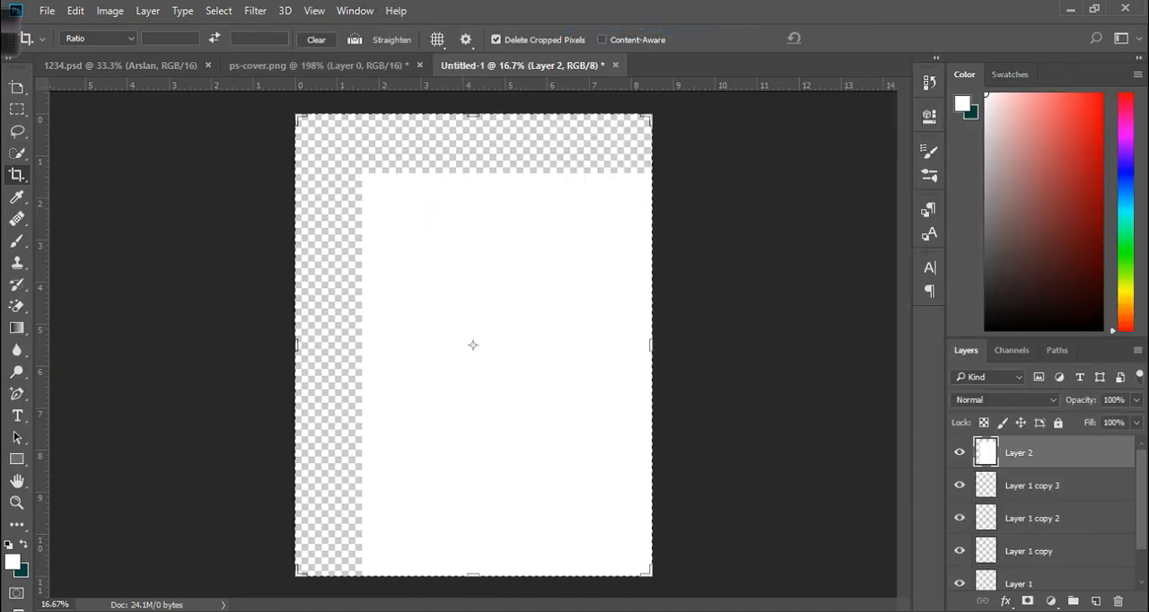
Open each tool group from the Marquee tools down to the Healing Brush tools to examine them.
{"action": "left_click", "coordinate": [17, 110]}
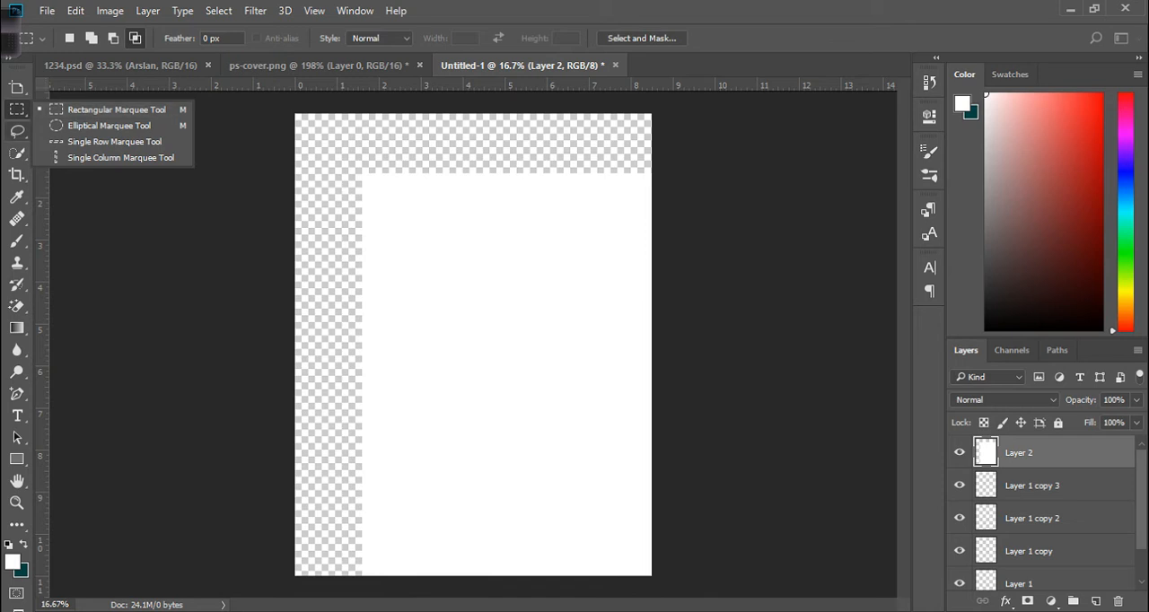
{"action": "left_click", "coordinate": [17, 132]}
{"action": "left_click", "coordinate": [17, 153]}
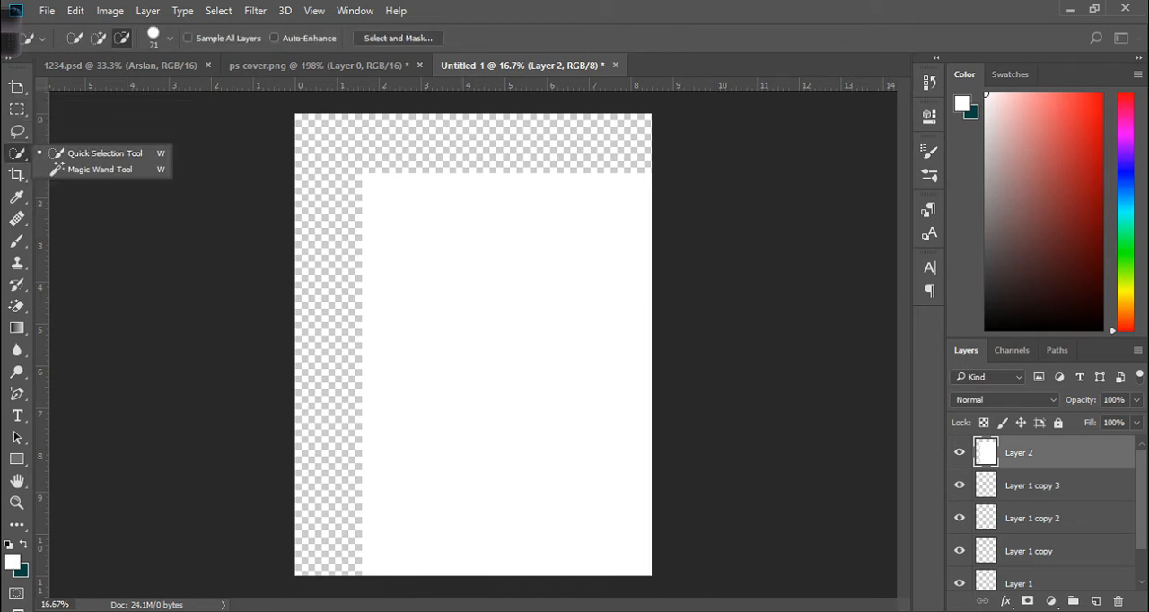
{"action": "left_click", "coordinate": [17, 175]}
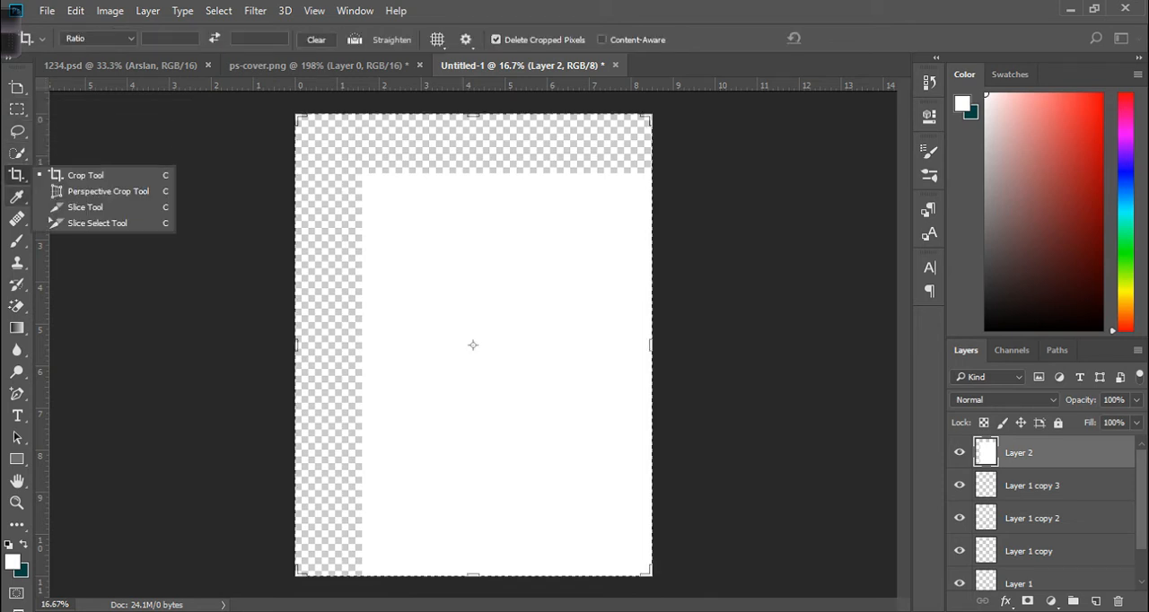
{"action": "left_click", "coordinate": [17, 197]}
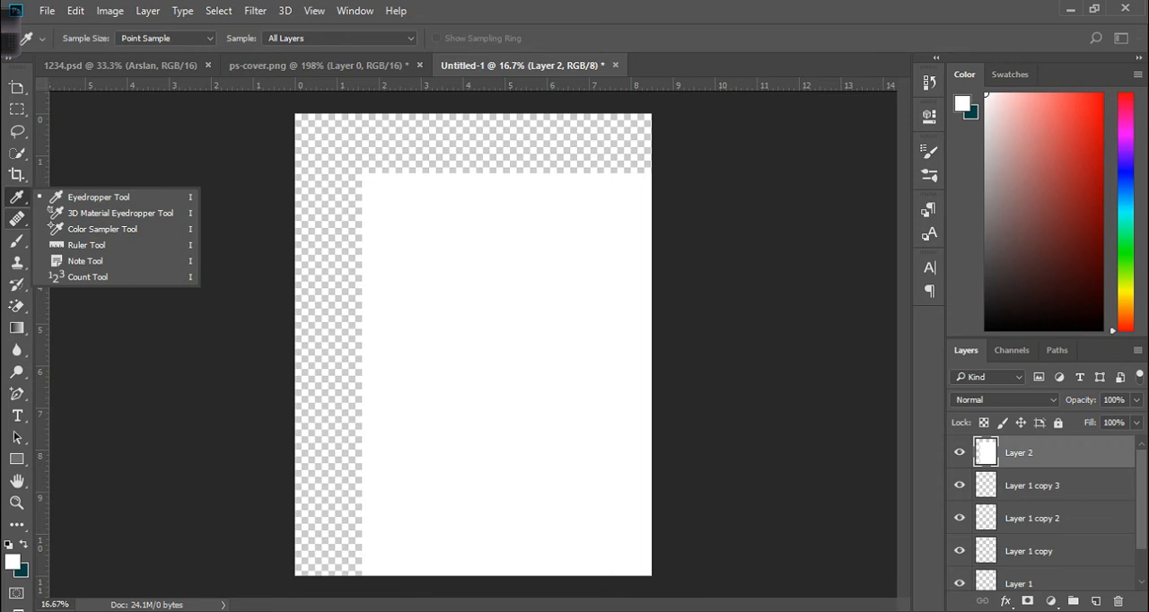
{"action": "left_click", "coordinate": [17, 219]}
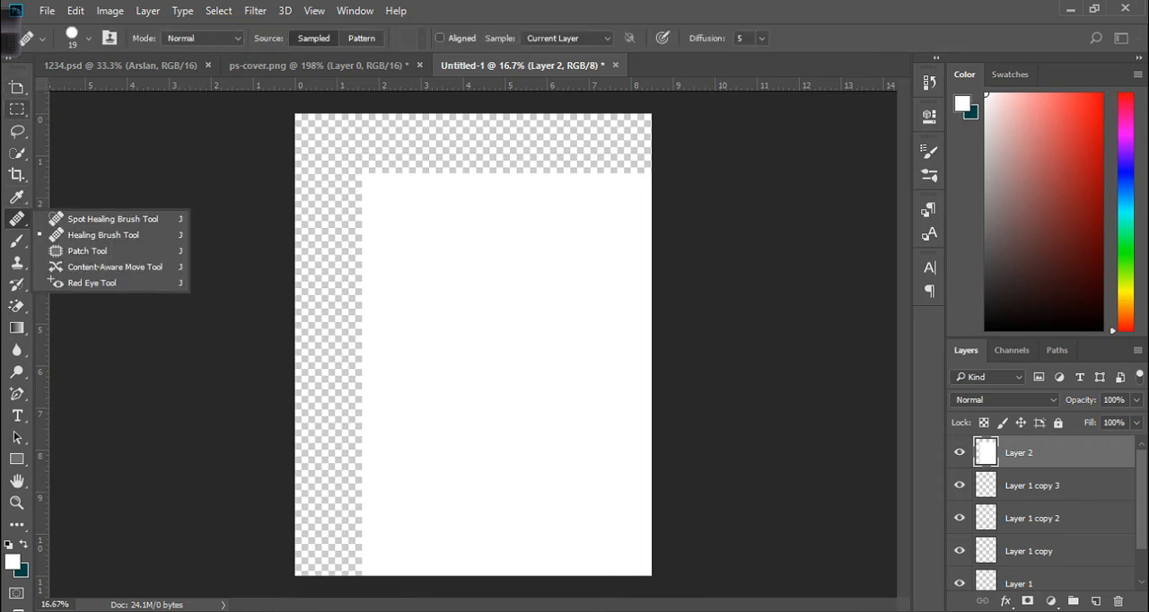
{"action": "scroll", "coordinate": [473, 345], "scroll_direction": "up", "scroll_amount": 4}
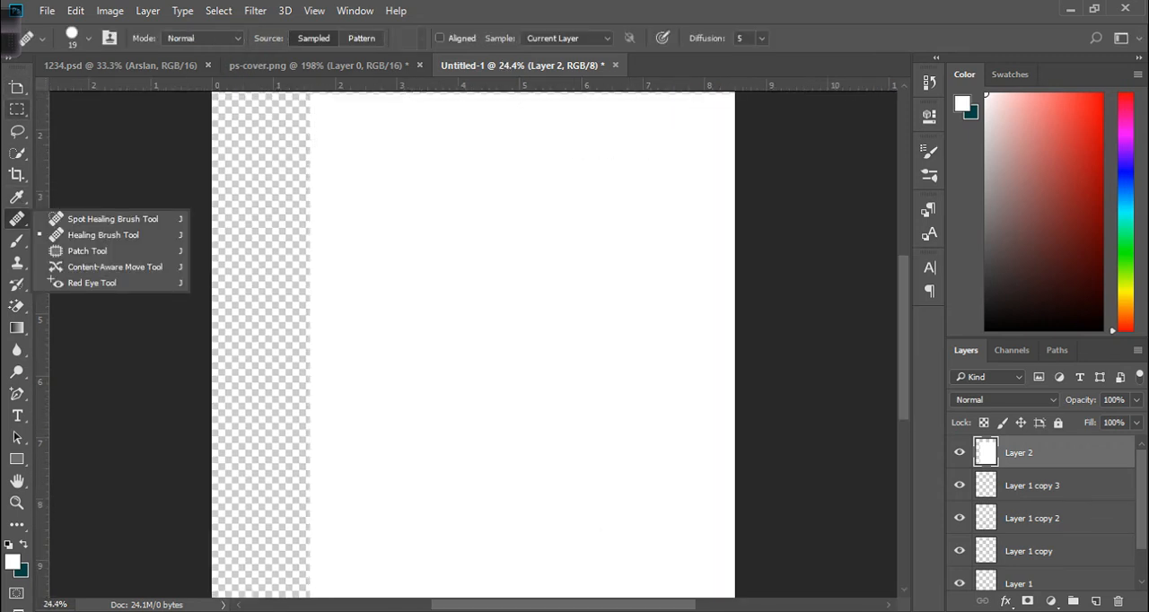
{"action": "scroll", "coordinate": [473, 345], "scroll_direction": "down", "scroll_amount": 1}
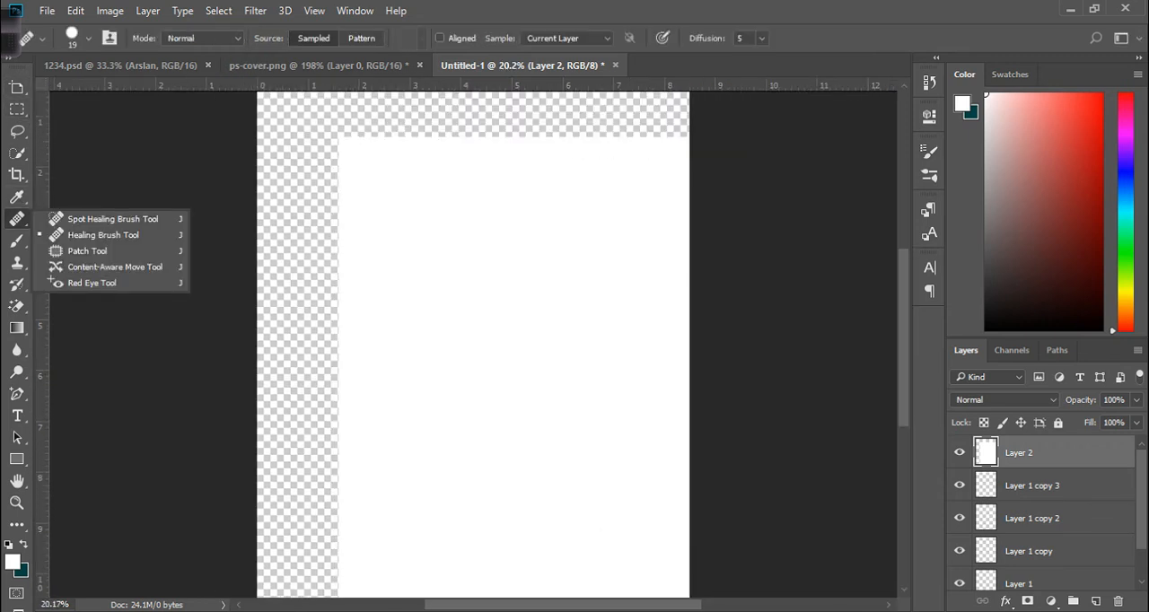
Move Layer 2's white fill back up and left to cover the canvas with the Move tool, toggling the two-column toolbar.
{"action": "left_click", "coordinate": [8, 59]}
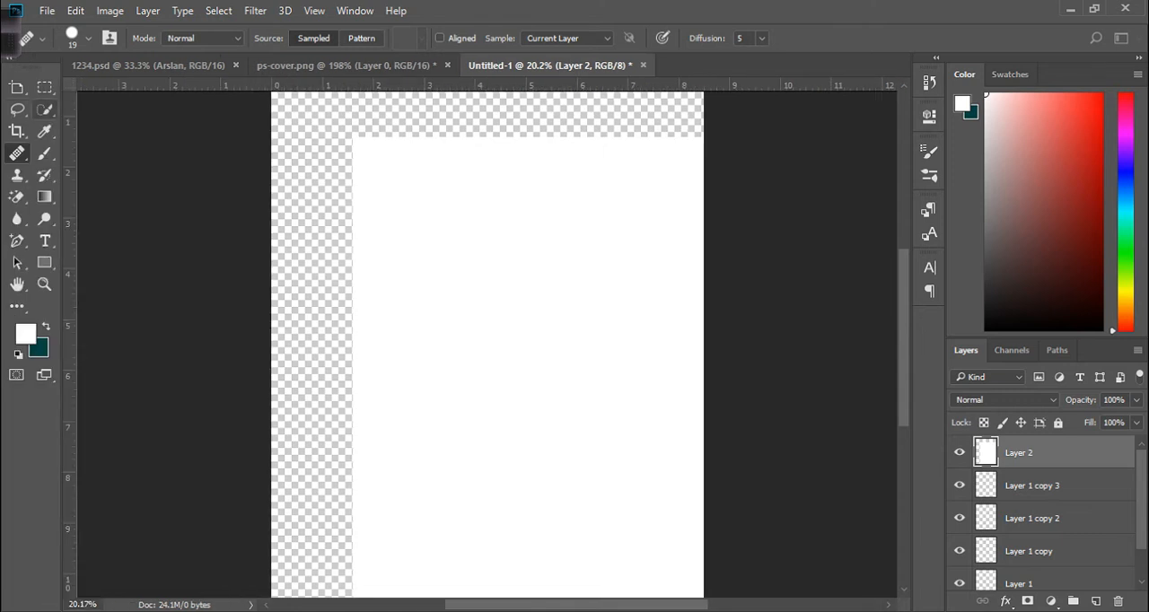
{"action": "left_click", "coordinate": [16, 87]}
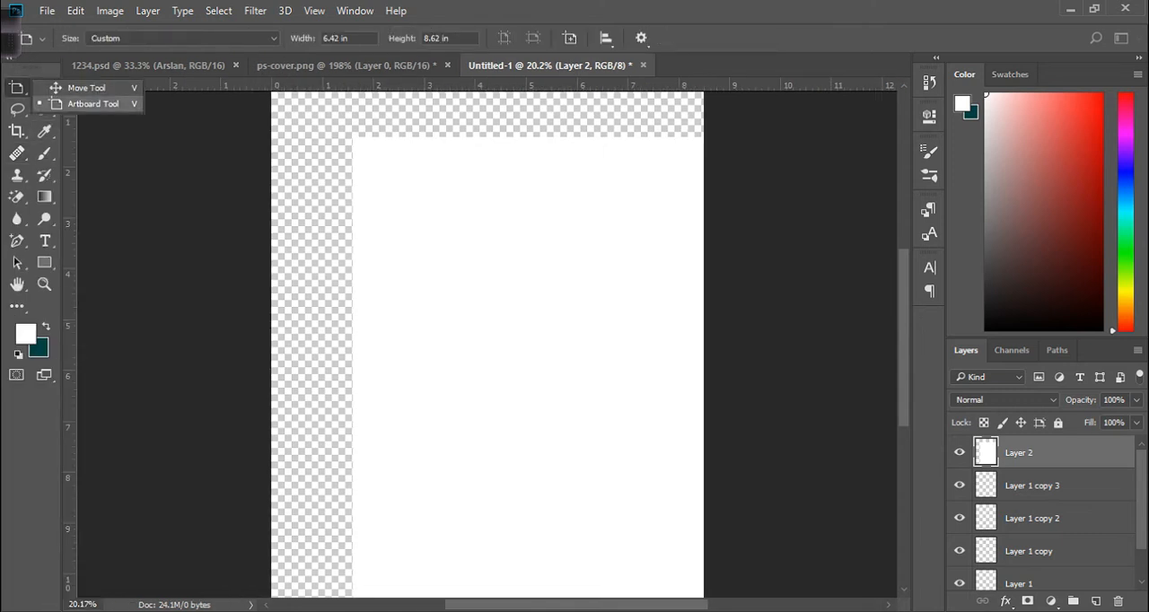
{"action": "left_click", "coordinate": [86, 87]}
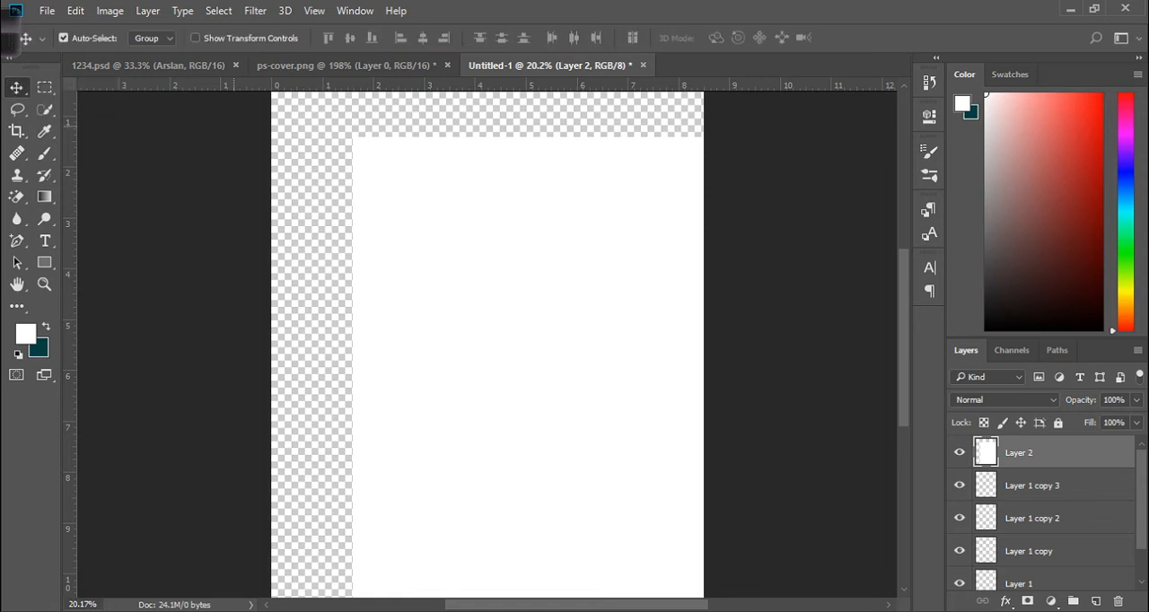
{"action": "left_click_drag", "start_coordinate": [400, 147], "coordinate": [332, 103]}
{"action": "left_click", "coordinate": [9, 58]}
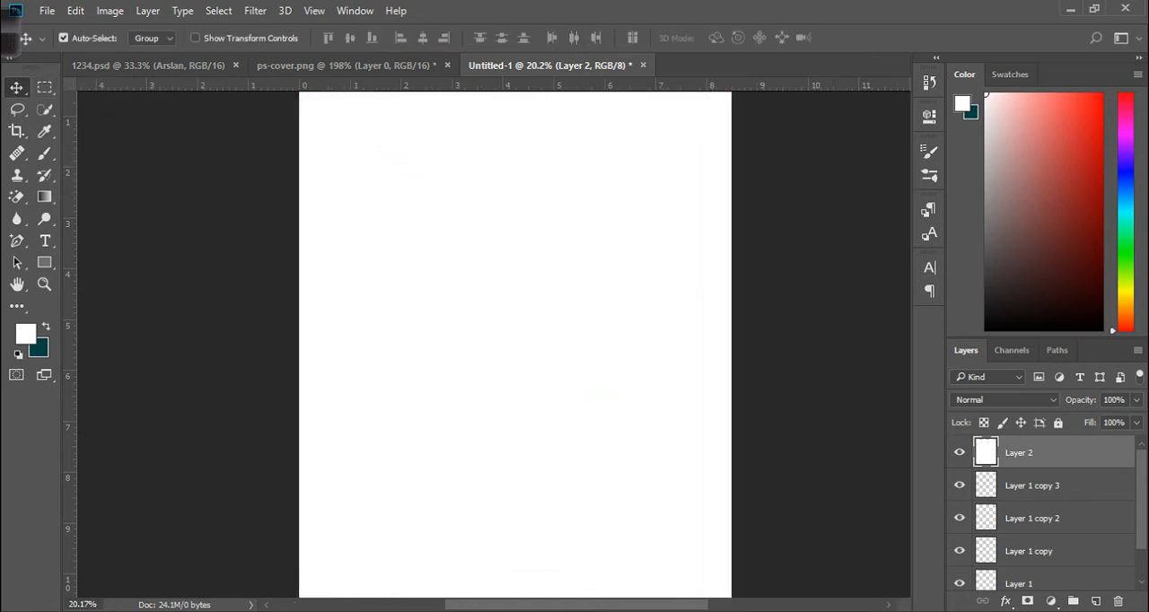
Draw a rectangular marquee selection in the canvas's upper-left area.
{"action": "left_click", "coordinate": [17, 109]}
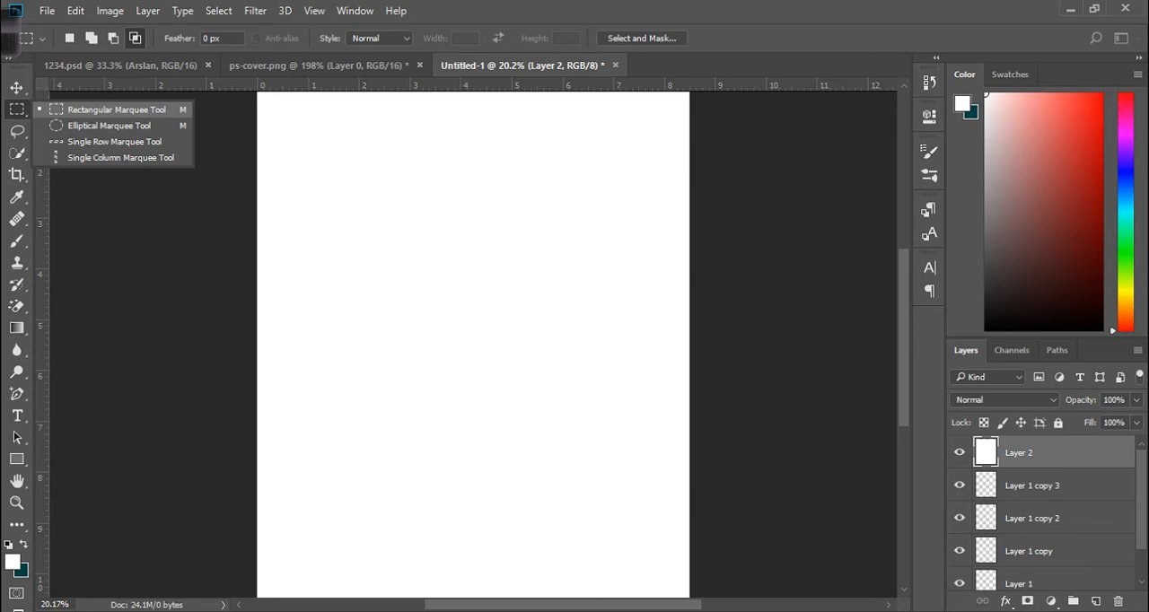
{"action": "left_click", "coordinate": [117, 109]}
{"action": "left_click_drag", "start_coordinate": [309, 126], "coordinate": [554, 125]}
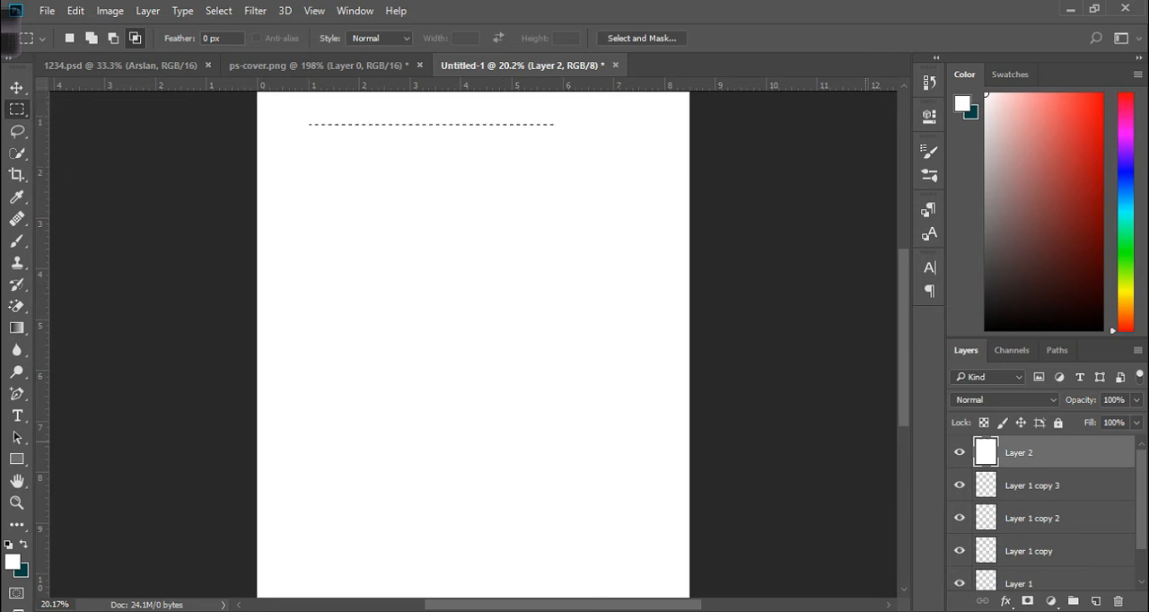
Hide Layer 2 and make Layer 1 the active layer.
{"action": "left_click", "coordinate": [960, 452]}
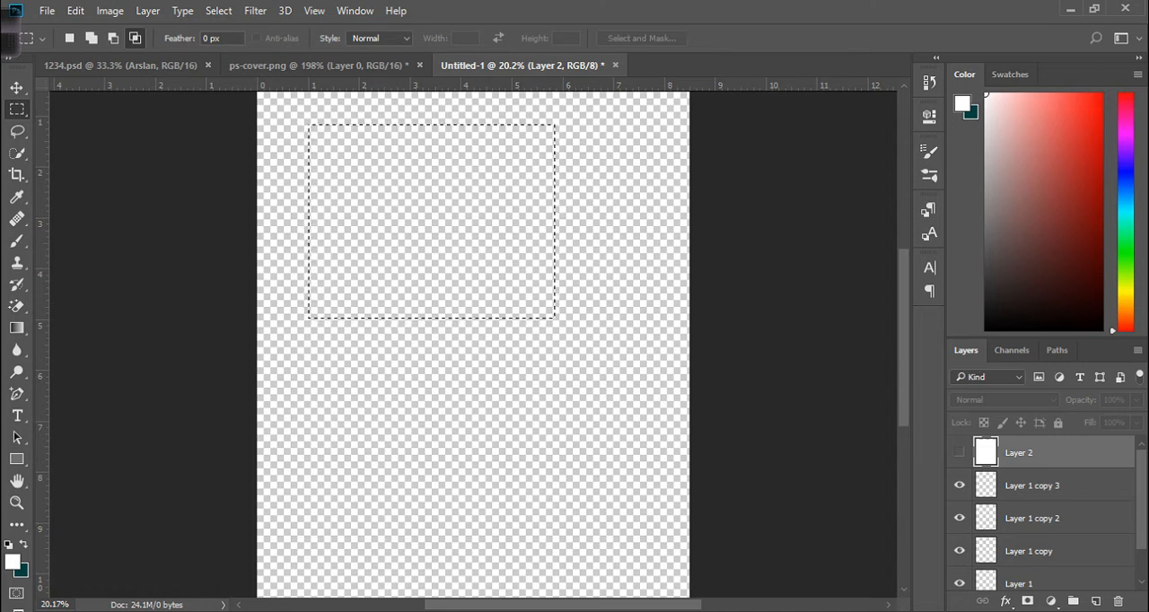
{"action": "left_click", "coordinate": [1032, 485]}
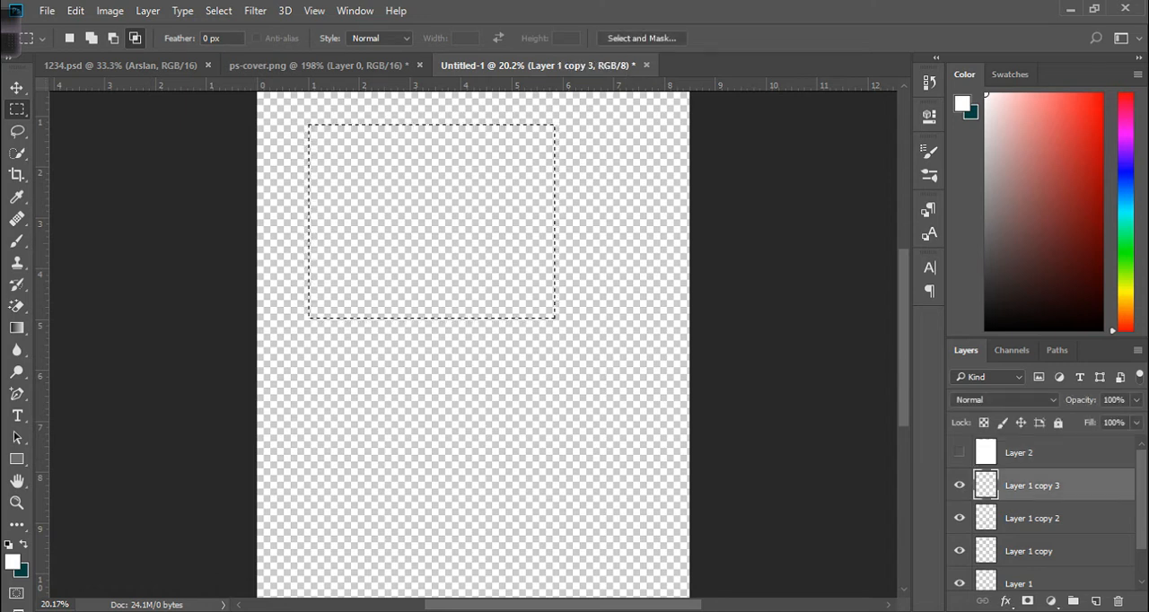
{"action": "scroll", "coordinate": [1041, 511], "scroll_direction": "down", "scroll_amount": 1}
{"action": "left_click", "coordinate": [1032, 542]}
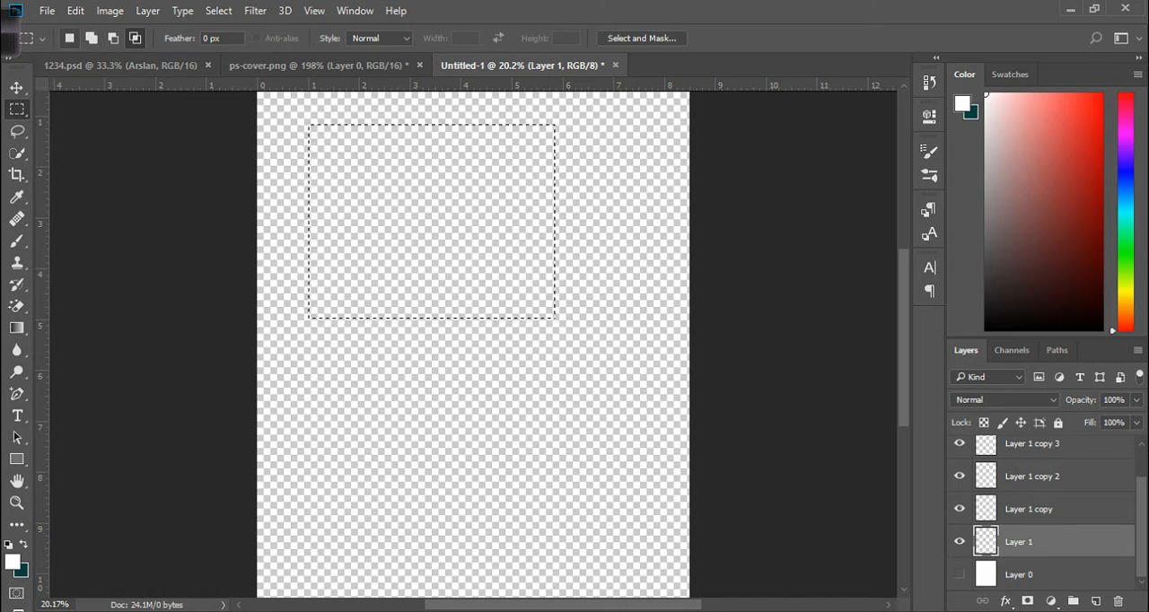
Deselect and redraw the rectangular marquee selection, ending with a larger rectangle in the canvas's upper middle.
{"action": "key", "text": "ctrl+d"}
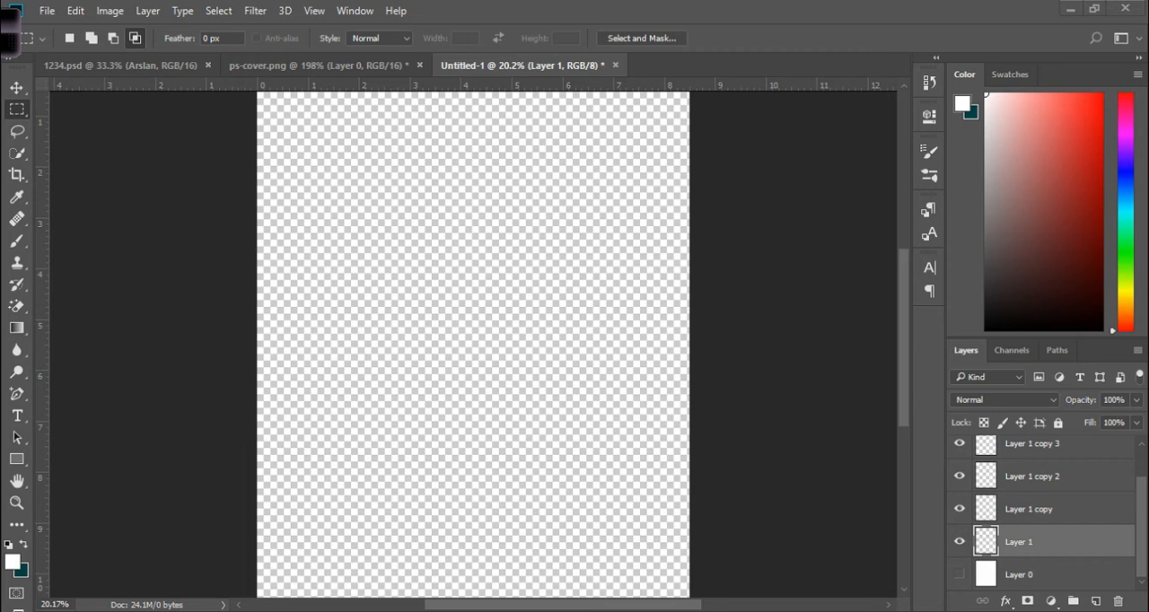
{"action": "left_click_drag", "start_coordinate": [308, 125], "coordinate": [555, 318]}
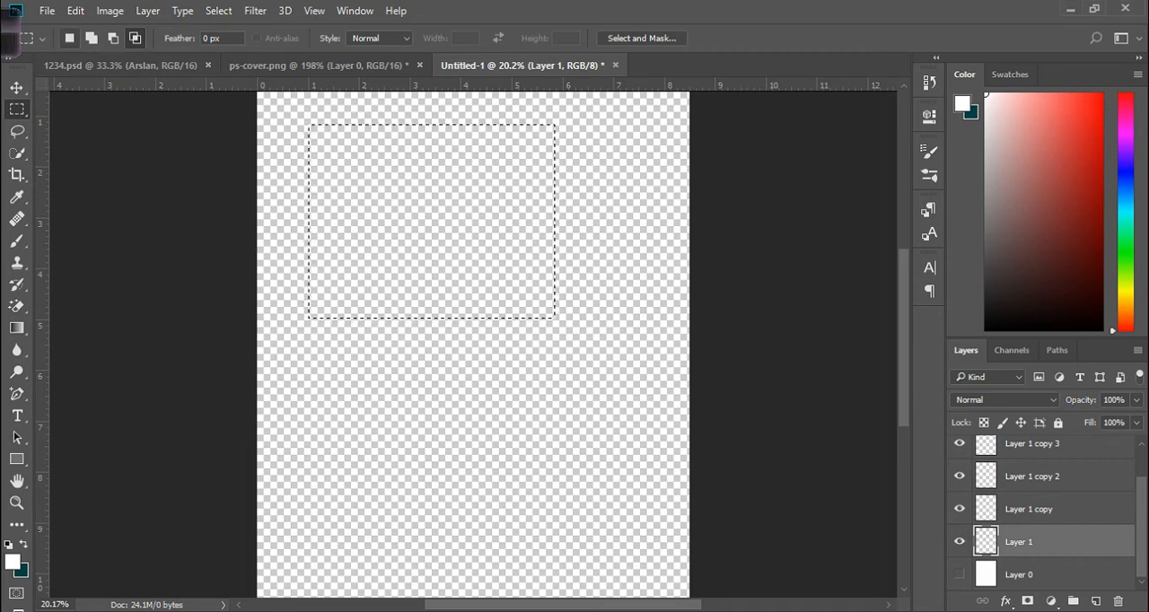
{"action": "key", "text": "ctrl+d"}
{"action": "left_click_drag", "start_coordinate": [346, 175], "coordinate": [638, 410]}
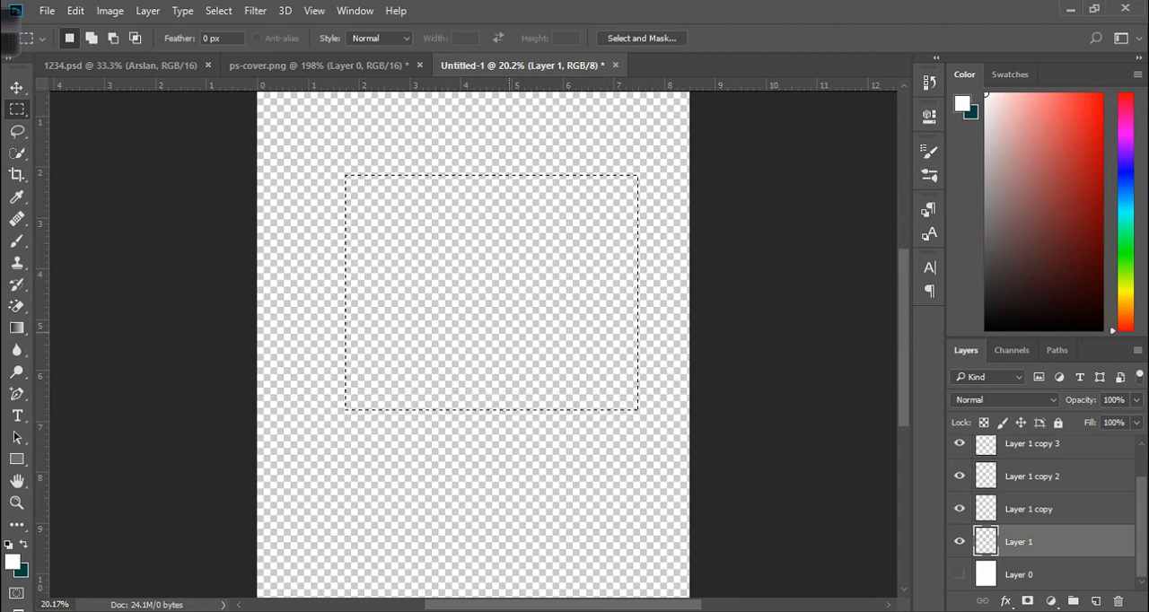
Add several rectangles to the marquee selection, ending with a large rectangle covering most of the canvas.
{"action": "left_click", "coordinate": [92, 38]}
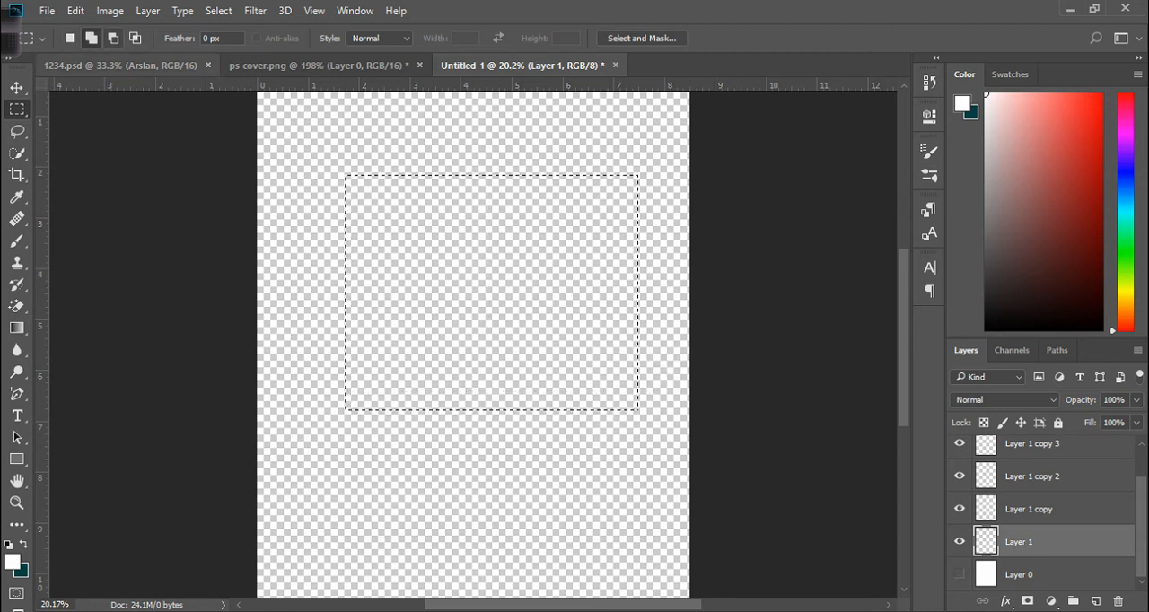
{"action": "left_click_drag", "start_coordinate": [606, 485], "coordinate": [465, 359]}
{"action": "left_click_drag", "start_coordinate": [385, 471], "coordinate": [324, 347]}
{"action": "left_click_drag", "start_coordinate": [387, 287], "coordinate": [303, 231]}
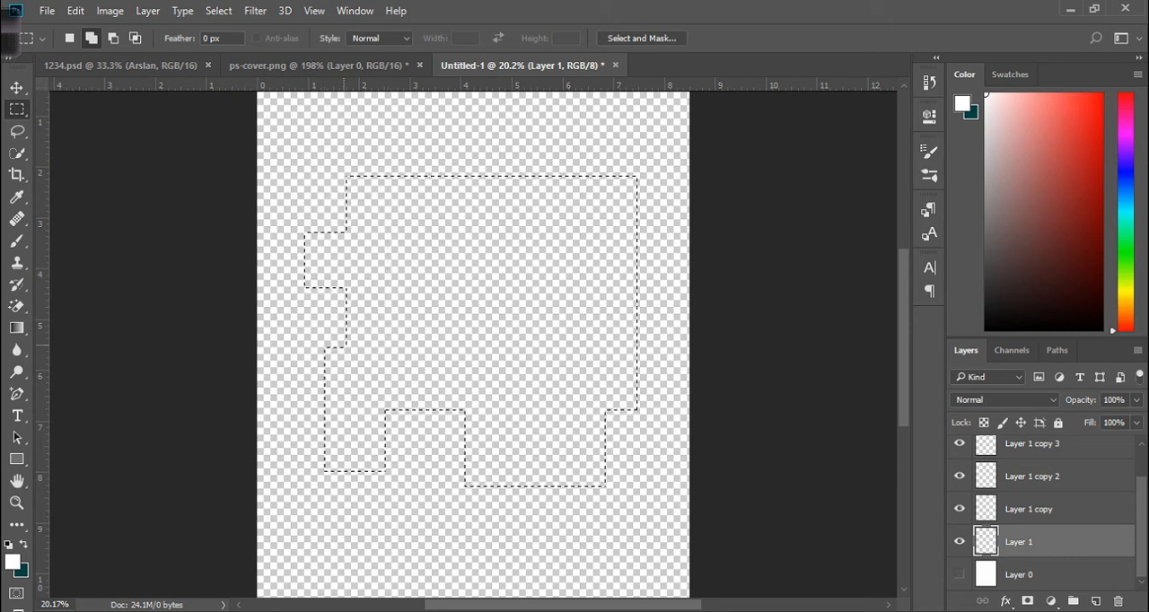
{"action": "left_click_drag", "start_coordinate": [663, 273], "coordinate": [403, 118]}
{"action": "left_click_drag", "start_coordinate": [260, 122], "coordinate": [682, 515]}
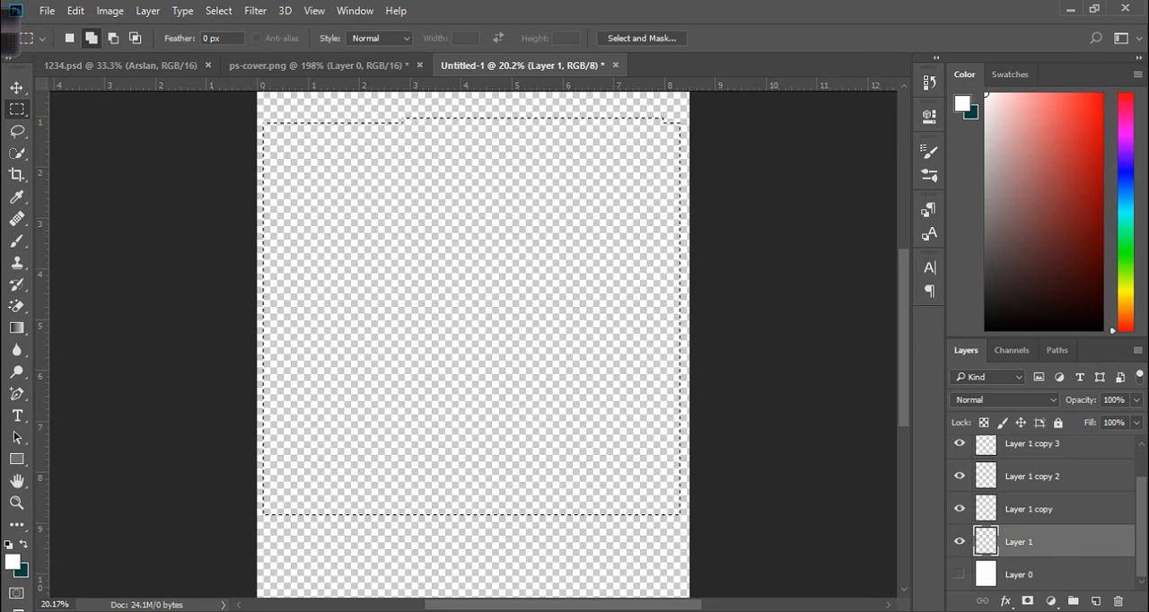
Subtract three tall vertical strips from the marquee selection.
{"action": "left_click_drag", "start_coordinate": [473, 571], "coordinate": [410, 188]}
{"action": "left_click_drag", "start_coordinate": [626, 552], "coordinate": [539, 194]}
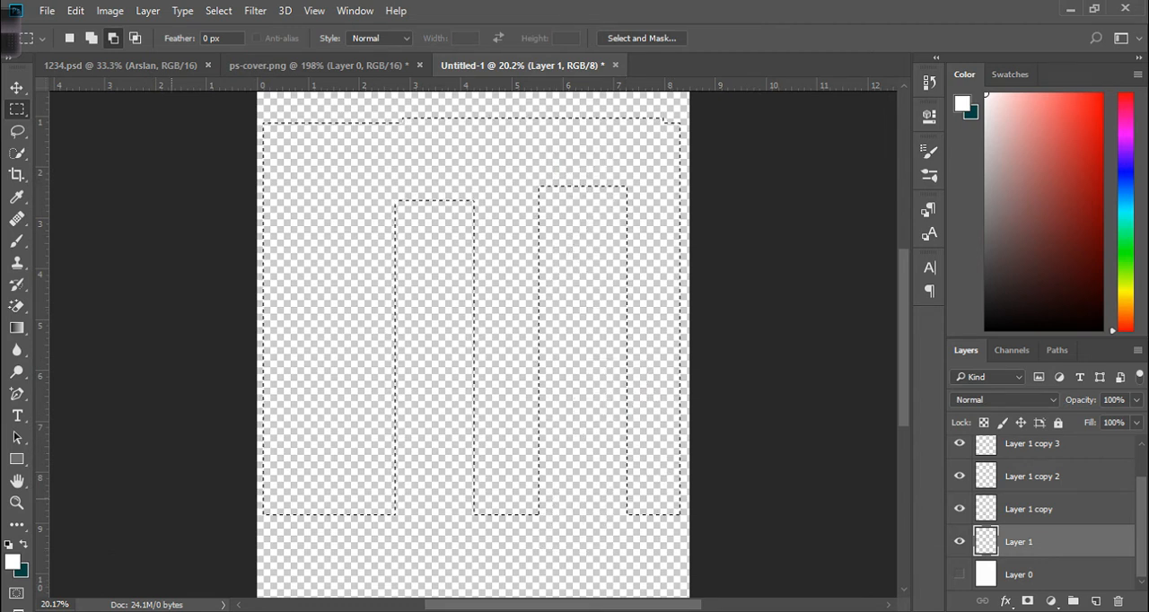
{"action": "left_click_drag", "start_coordinate": [321, 530], "coordinate": [361, 202]}
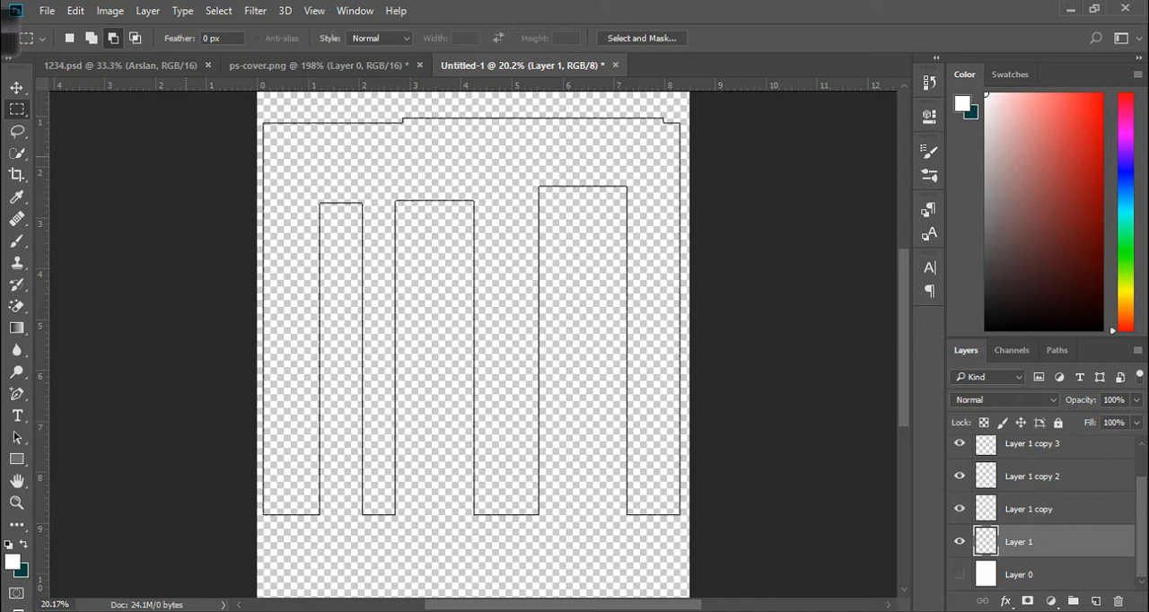
Intersect the selection with a small rectangle in the canvas's upper-left area.
{"action": "left_click", "coordinate": [134, 38]}
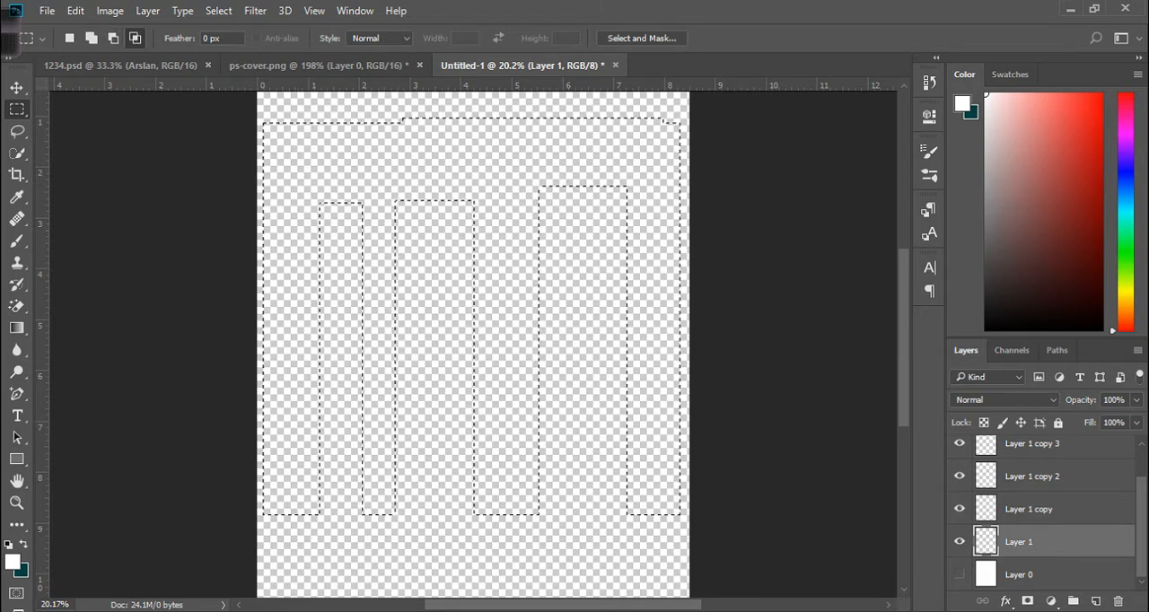
{"action": "left_click_drag", "start_coordinate": [341, 214], "coordinate": [438, 327]}
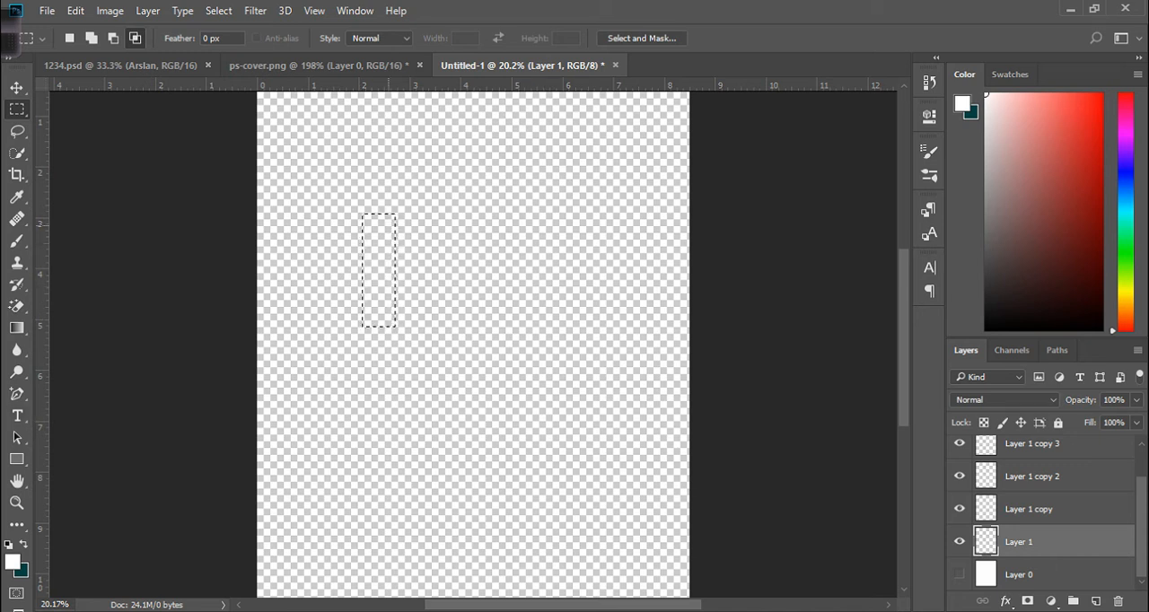
Select a large rectangle in the canvas's upper middle and add two small leg rectangles beneath it.
{"action": "left_click", "coordinate": [91, 38]}
{"action": "left_click_drag", "start_coordinate": [311, 159], "coordinate": [673, 451]}
{"action": "left_click_drag", "start_coordinate": [567, 447], "coordinate": [563, 395]}
{"action": "left_click_drag", "start_coordinate": [556, 290], "coordinate": [557, 290]}
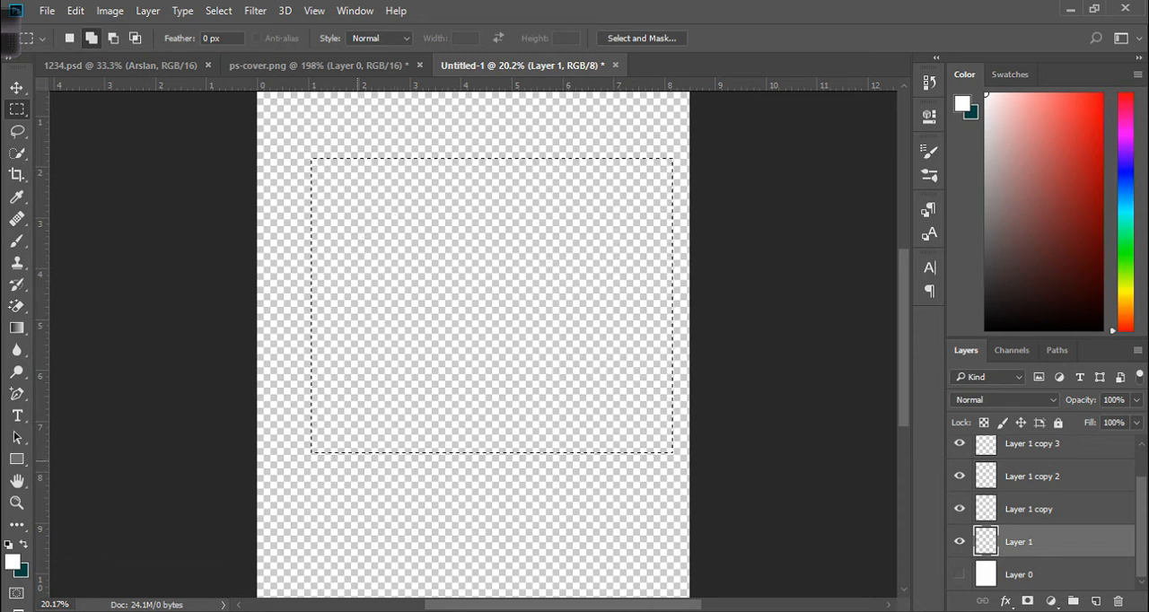
{"action": "left_click_drag", "start_coordinate": [354, 454], "coordinate": [391, 527]}
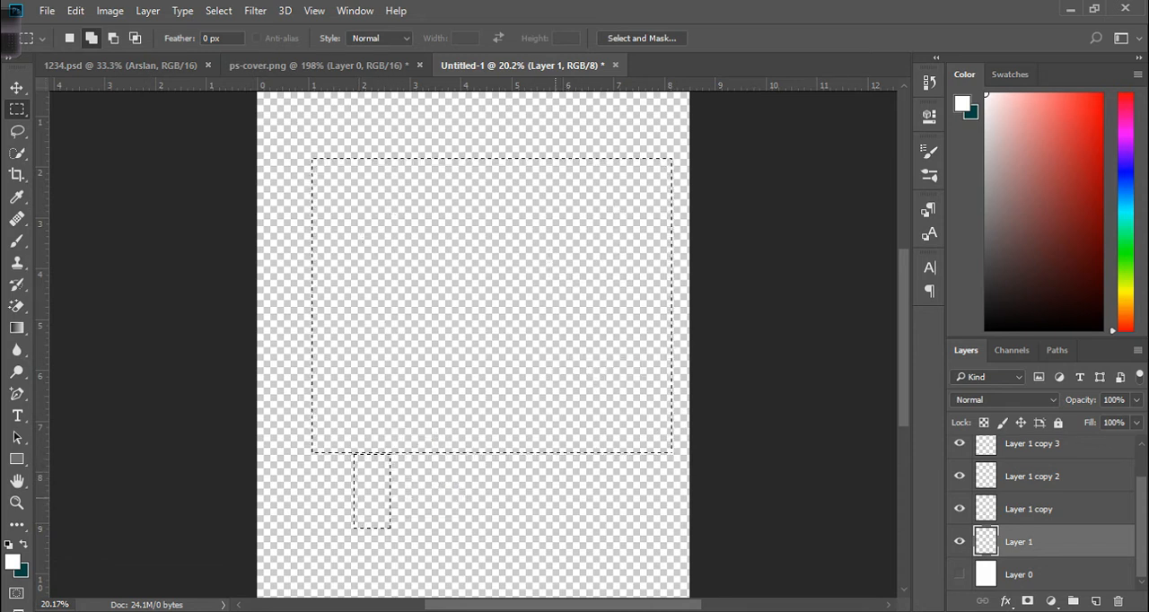
{"action": "left_click_drag", "start_coordinate": [546, 453], "coordinate": [592, 519]}
Subtract two tall vertical strips inside the large rectangle from the selection.
{"action": "left_click", "coordinate": [113, 38]}
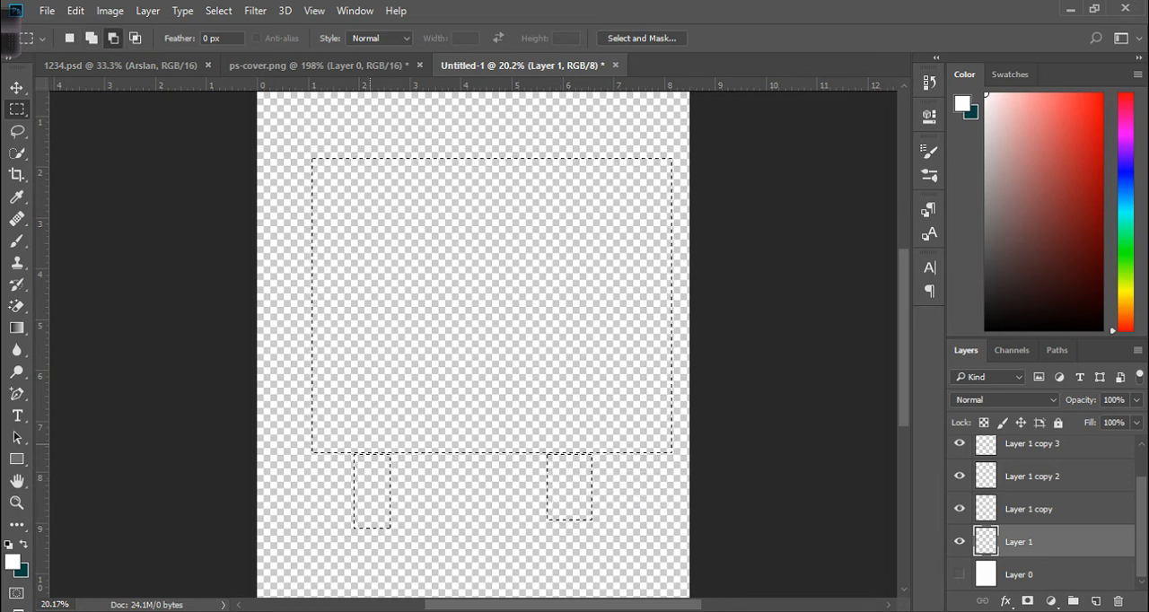
{"action": "left_click_drag", "start_coordinate": [387, 446], "coordinate": [351, 337]}
{"action": "left_click_drag", "start_coordinate": [324, 229], "coordinate": [336, 193]}
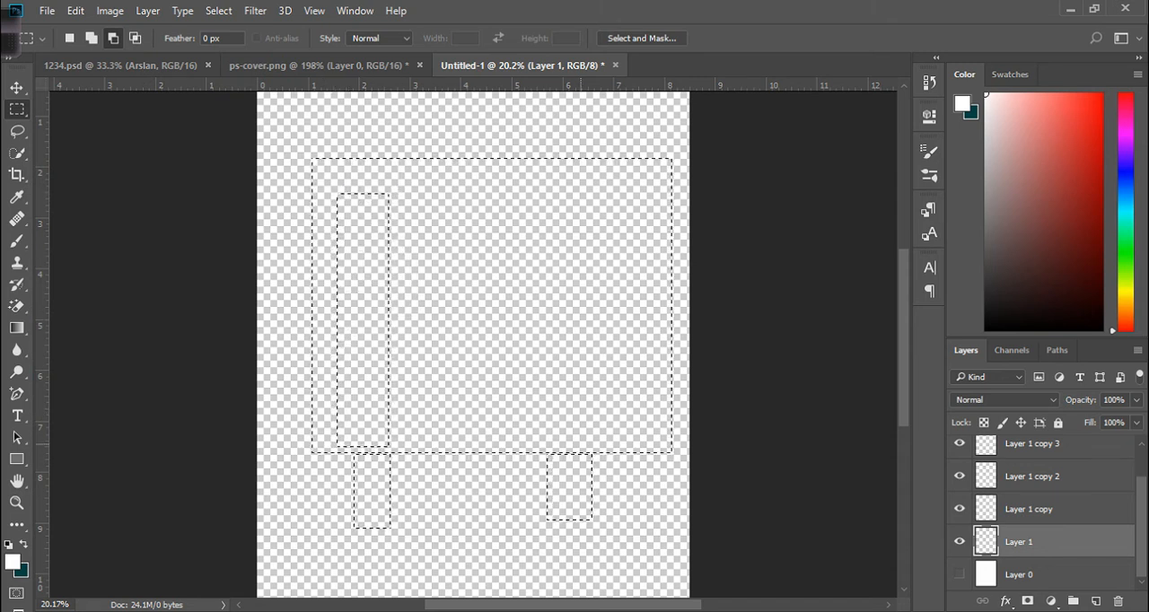
{"action": "left_click_drag", "start_coordinate": [591, 446], "coordinate": [476, 235]}
{"action": "left_click_drag", "start_coordinate": [532, 183], "coordinate": [532, 183]}
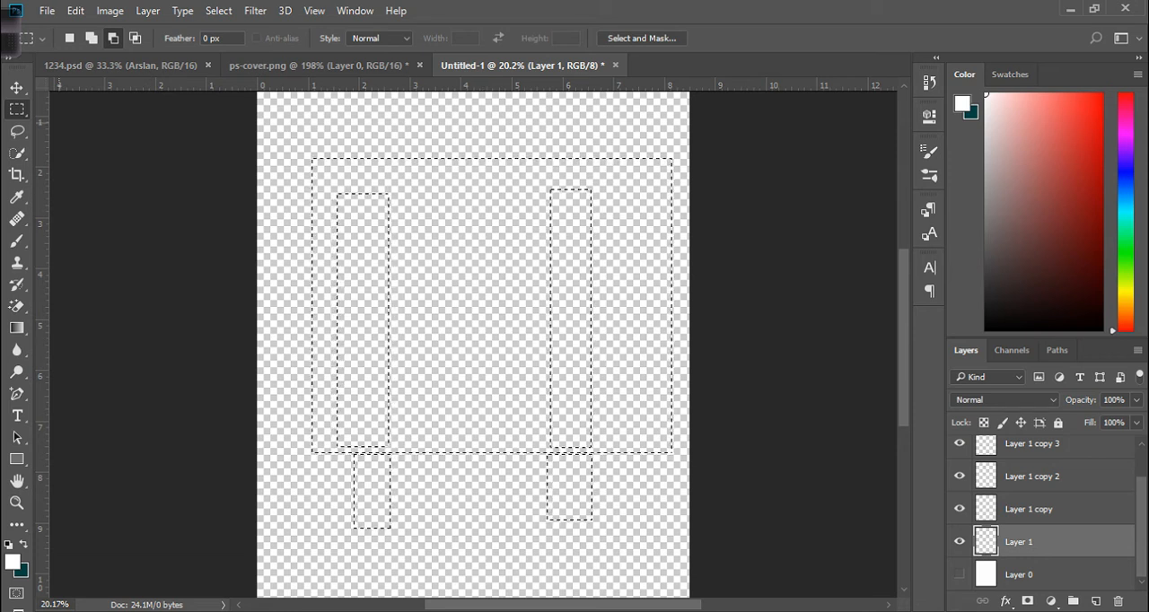
Make Layer 1 active and fill the selection with the background color, then with the white foreground color.
{"action": "left_click", "coordinate": [16, 87]}
{"action": "left_click", "coordinate": [366, 282]}
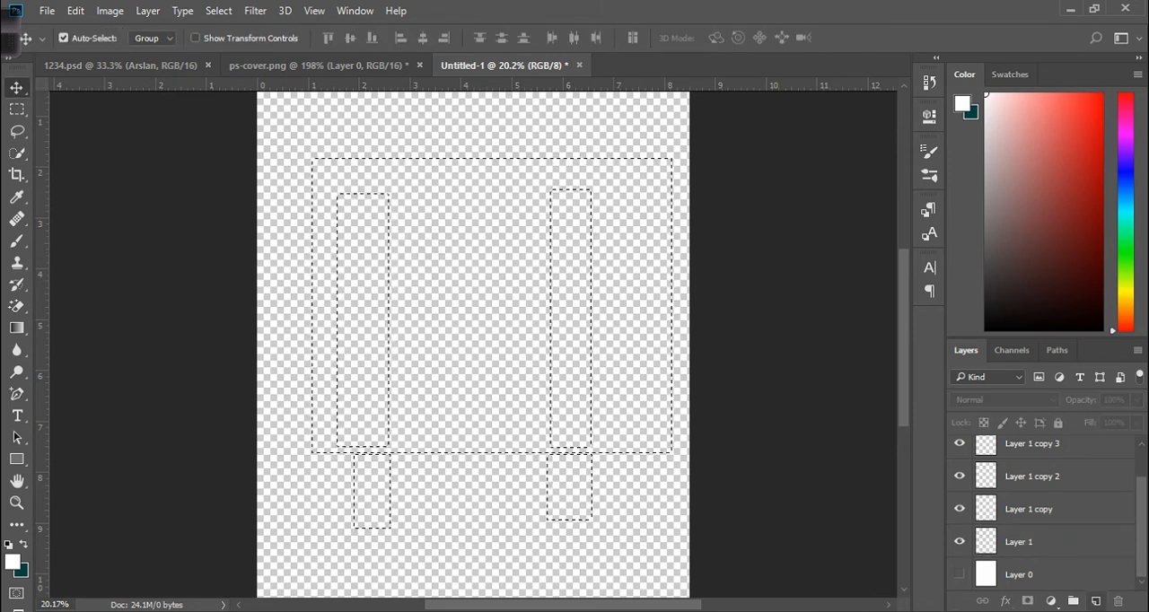
{"action": "left_click", "coordinate": [1050, 542]}
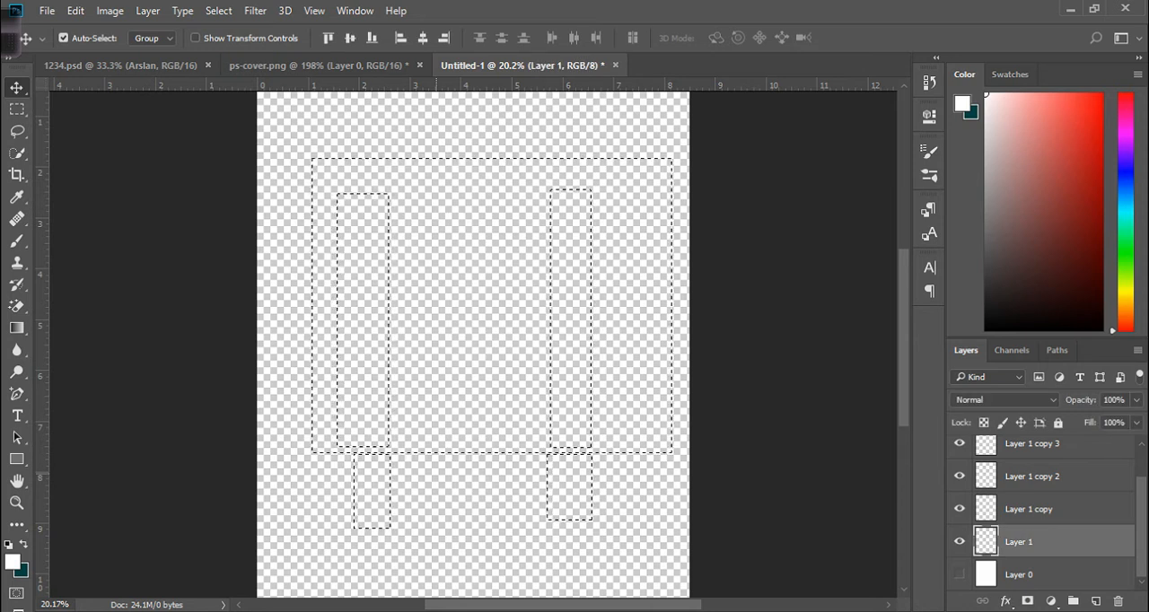
{"action": "key", "text": "ctrl+BackSpace"}
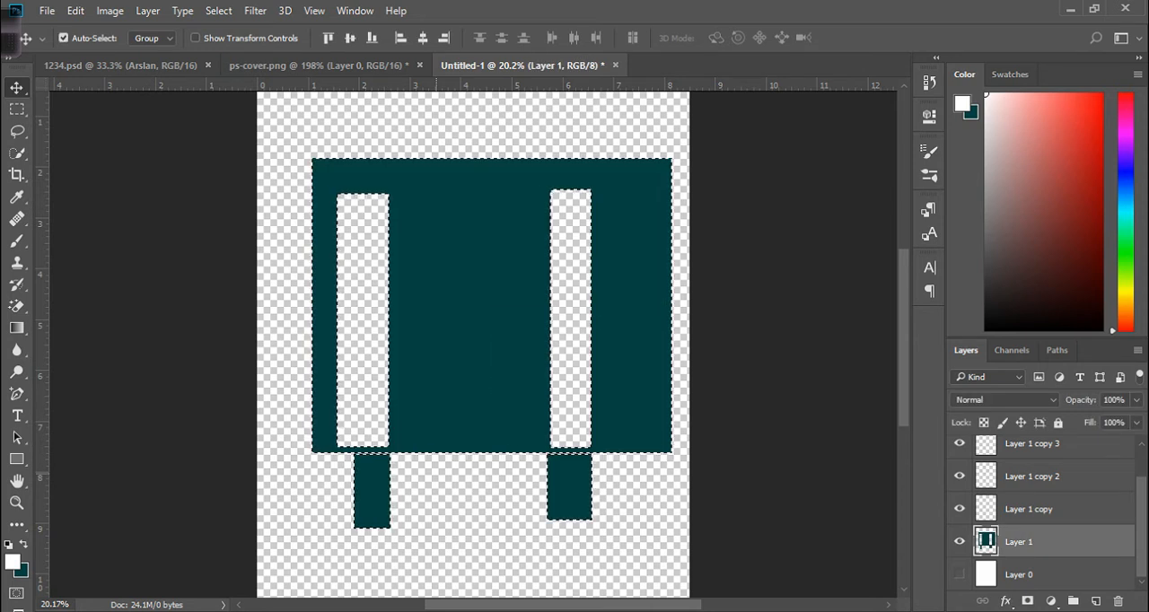
{"action": "key", "text": "alt+BackSpace"}
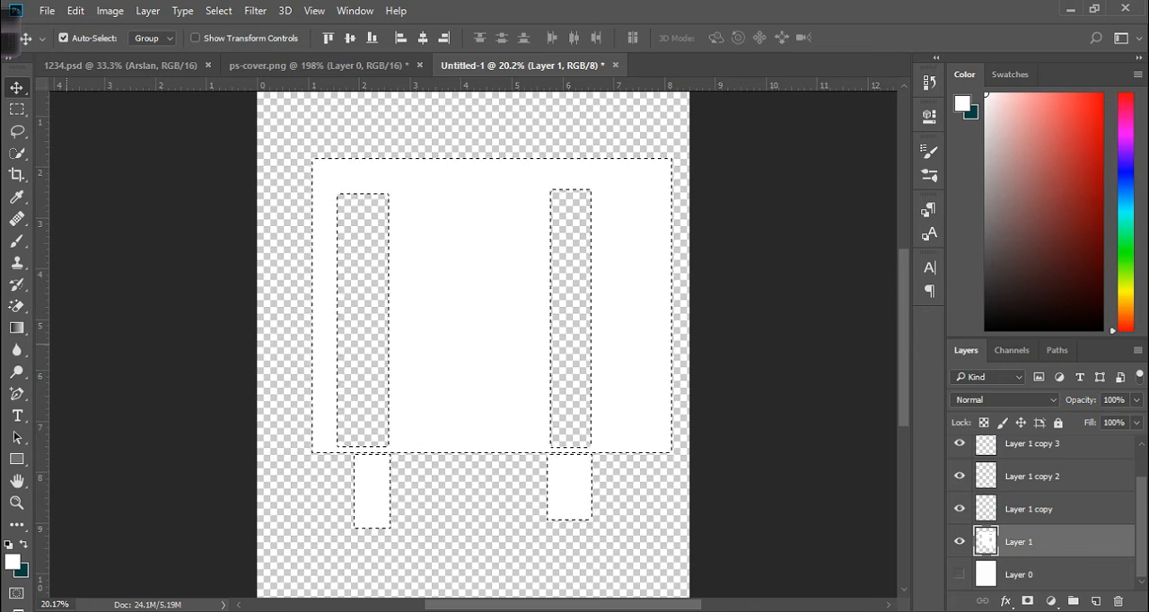
Switch to the Paint Bucket tool, swap the colors, and fill the main body and right leg dark teal.
{"action": "left_click", "coordinate": [16, 328]}
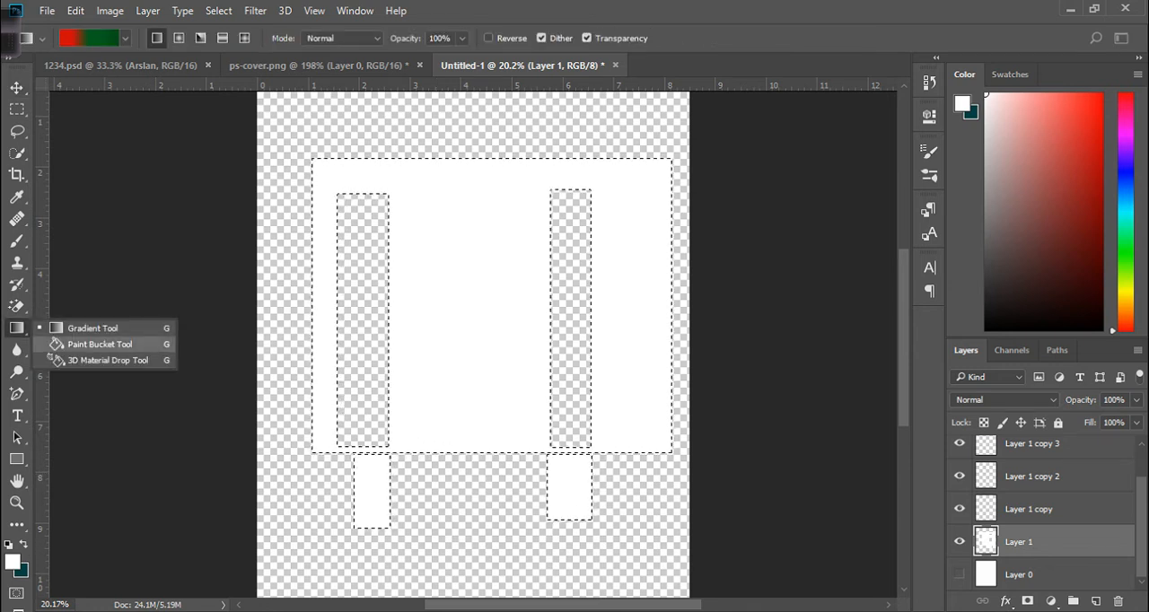
{"action": "left_click", "coordinate": [94, 344]}
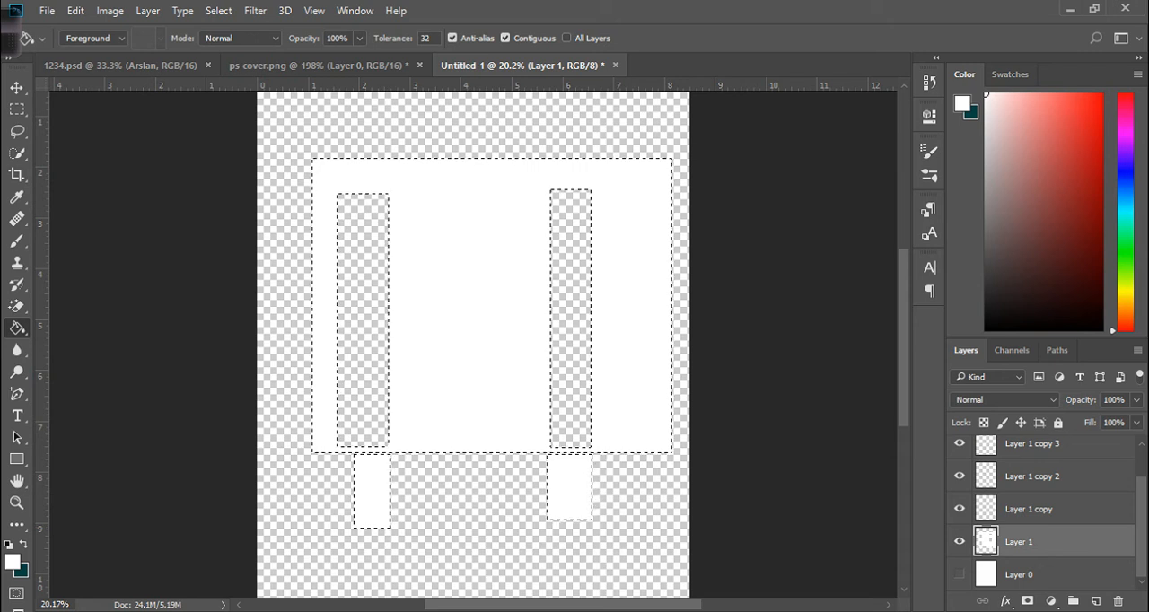
{"action": "key", "text": "x"}
{"action": "left_click", "coordinate": [501, 274]}
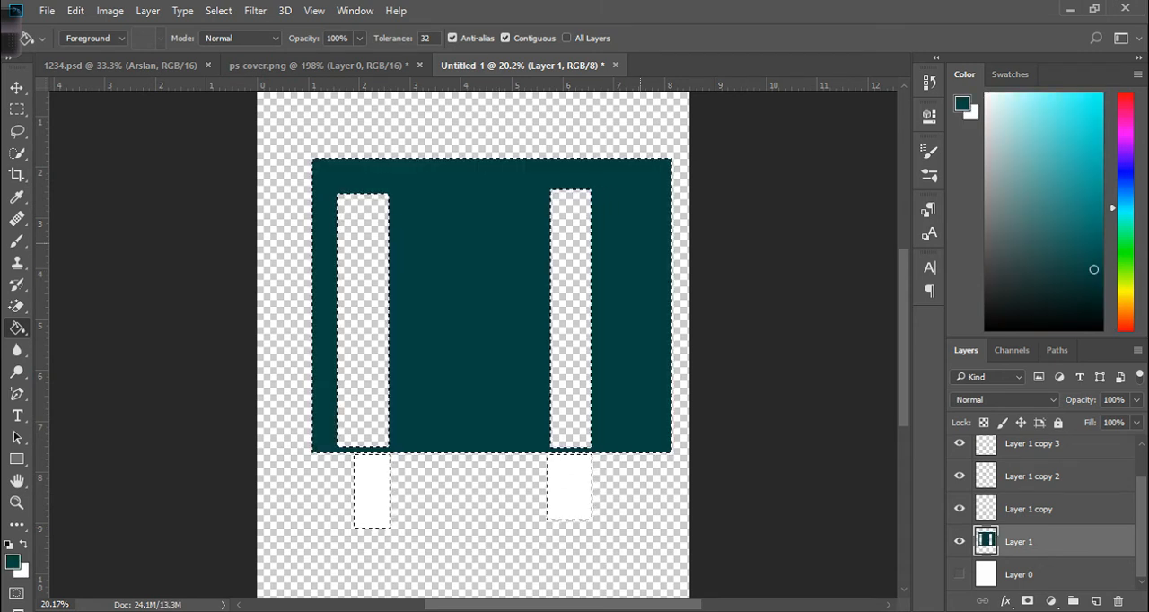
{"action": "left_click", "coordinate": [571, 492]}
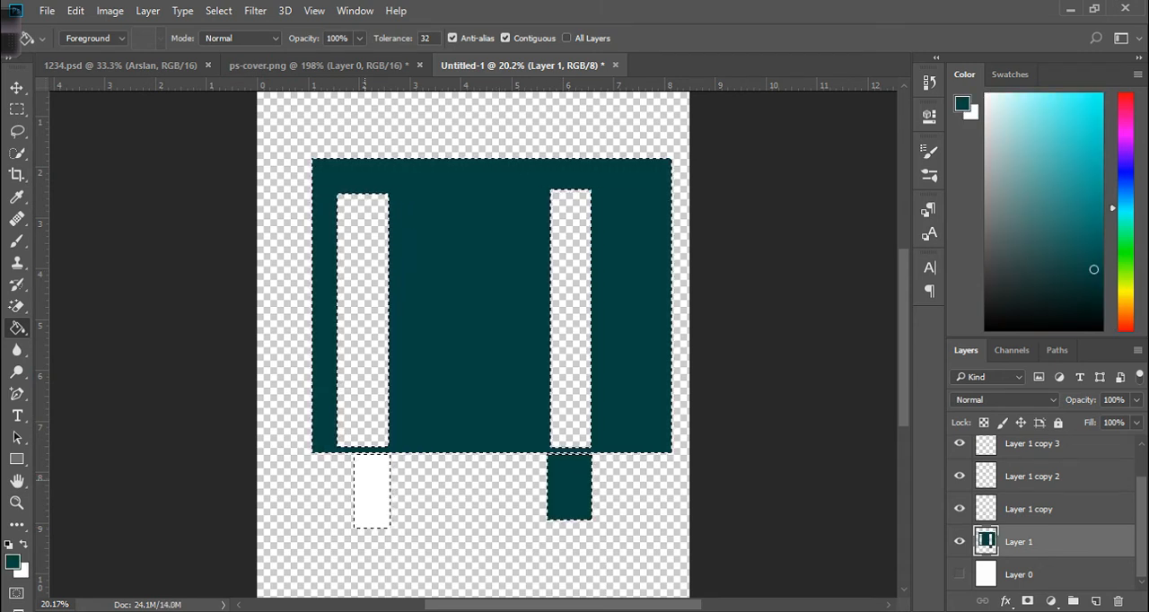
Set the background color to red c71212 in the Color Picker.
{"action": "left_click", "coordinate": [23, 572]}
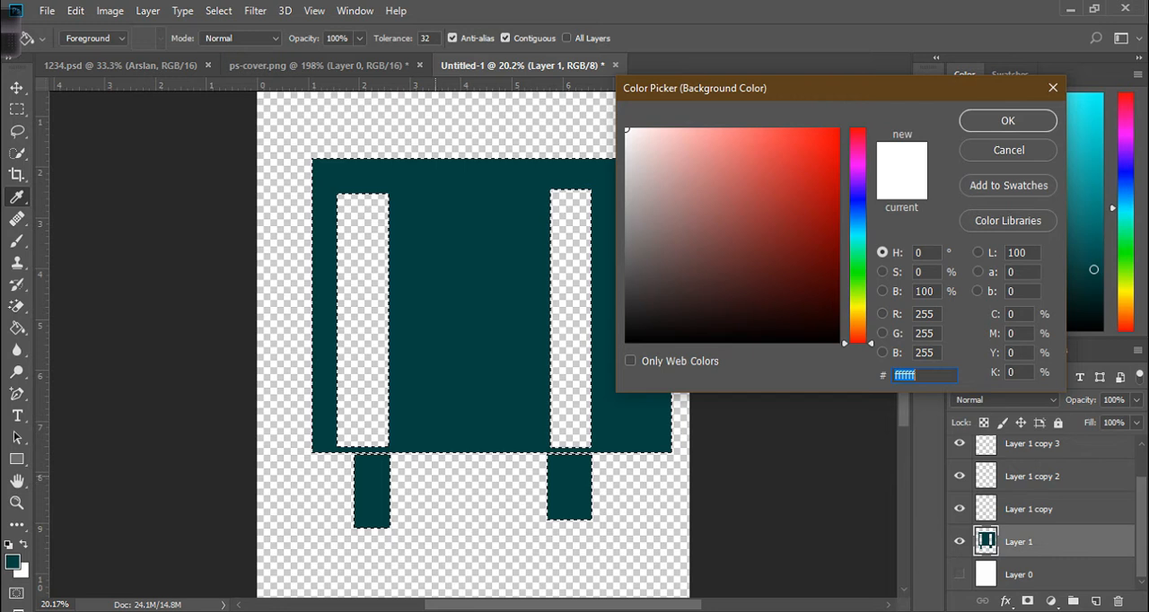
{"action": "left_click", "coordinate": [817, 174]}
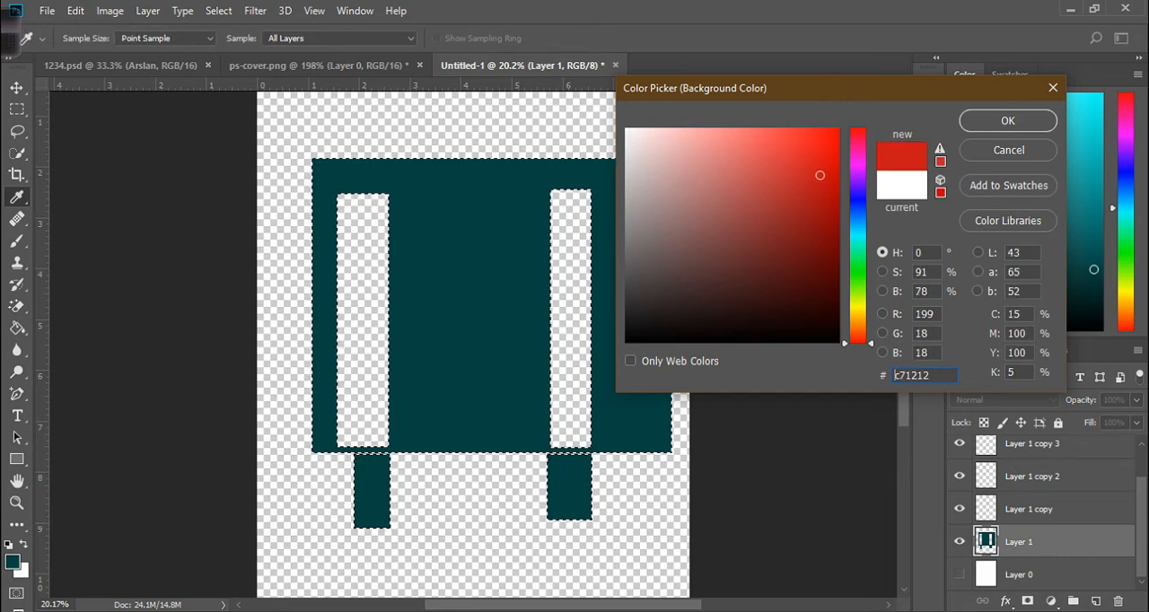
{"action": "left_click", "coordinate": [1008, 121]}
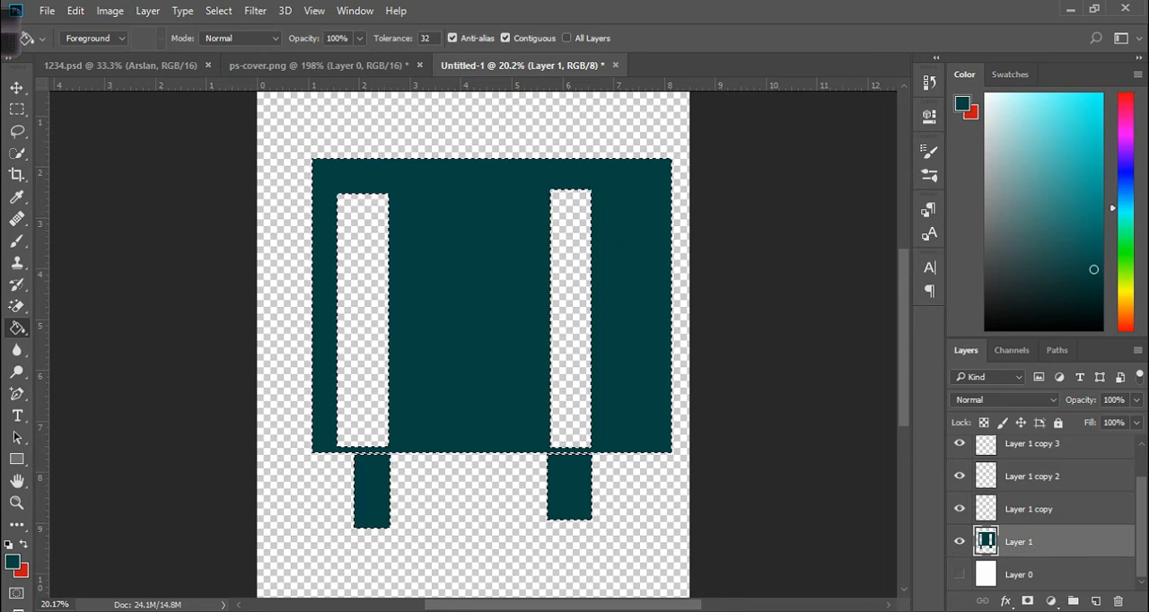
Swap the colors and paint both legs red, then fill the body red and undo that fill.
{"action": "key", "text": "x"}
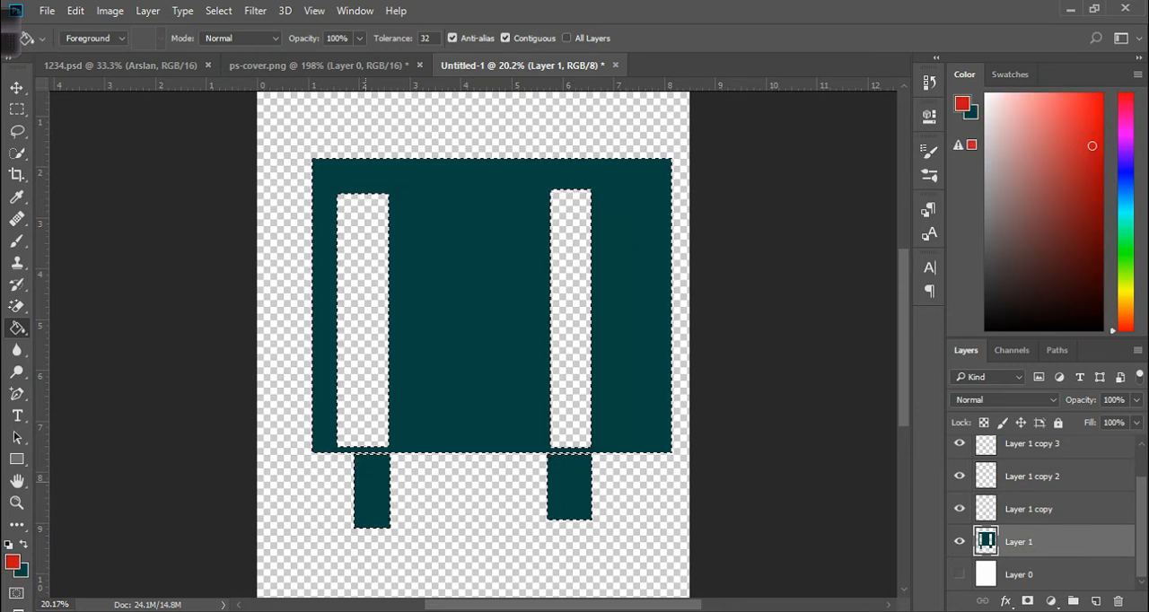
{"action": "left_click", "coordinate": [371, 478]}
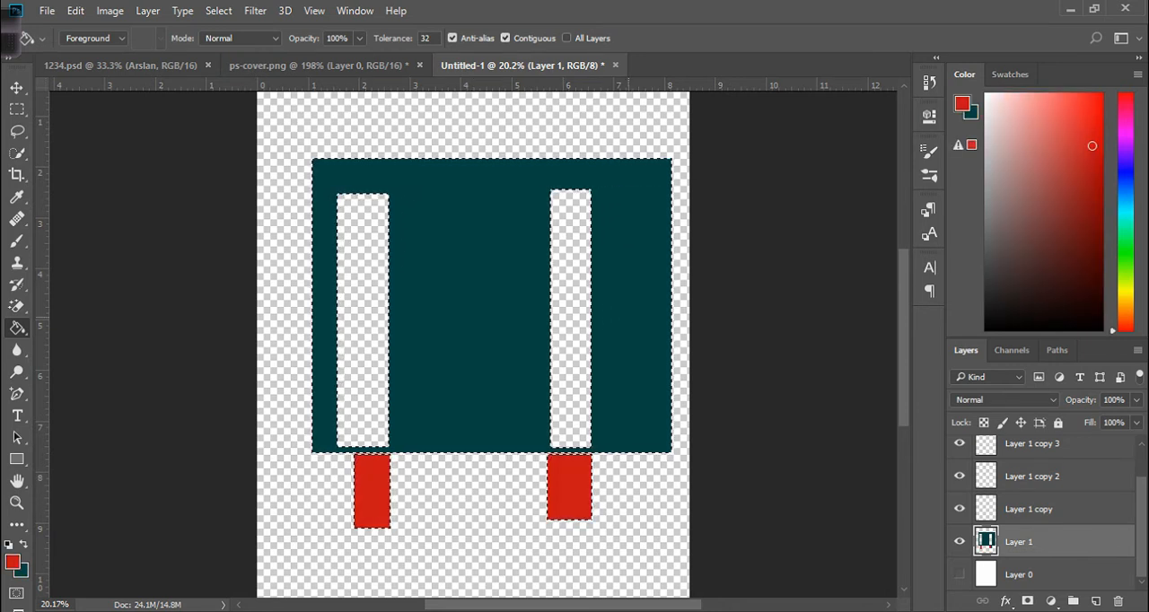
{"action": "left_click", "coordinate": [630, 325]}
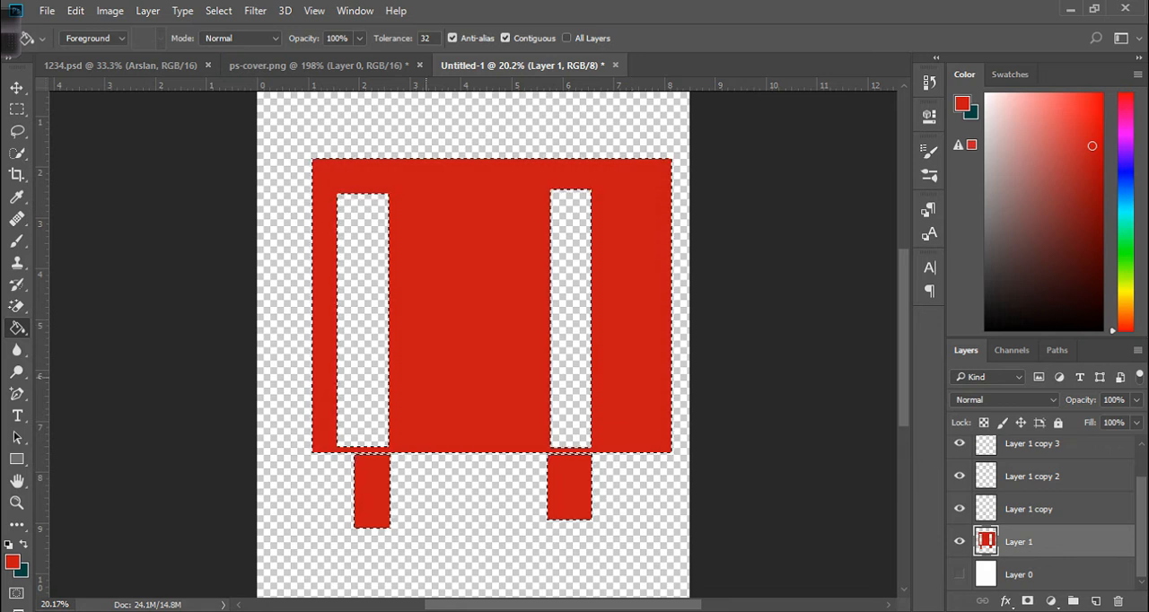
{"action": "key", "text": "ctrl+z"}
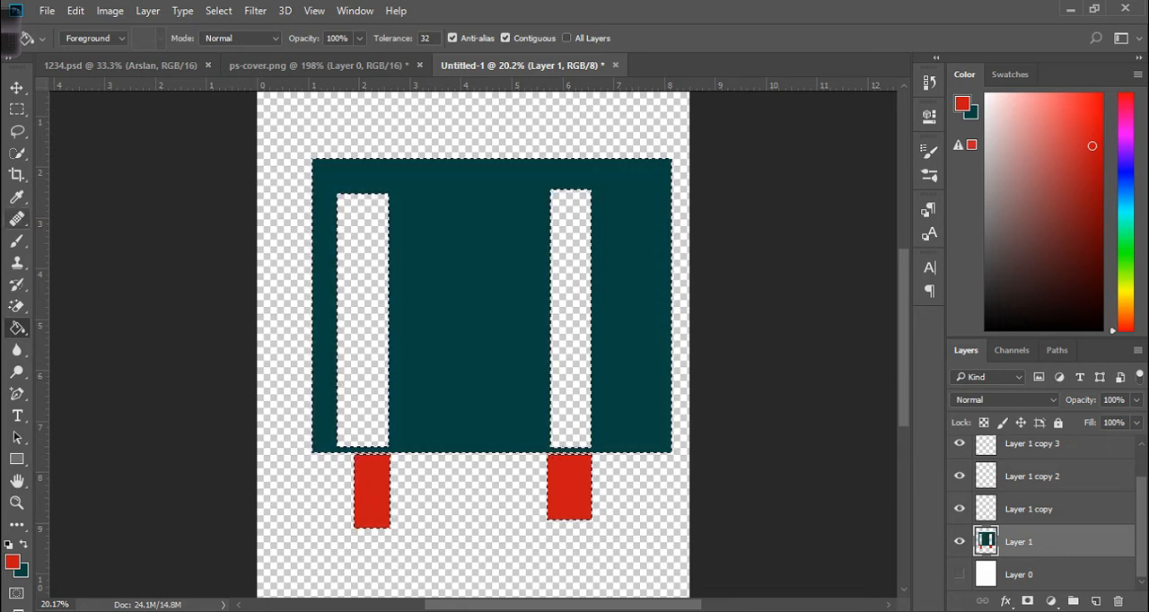
Switch to the Gradient tool, compare its gradient types, and drag a linear gradient diagonally across the selection.
{"action": "right_click", "coordinate": [17, 328]}
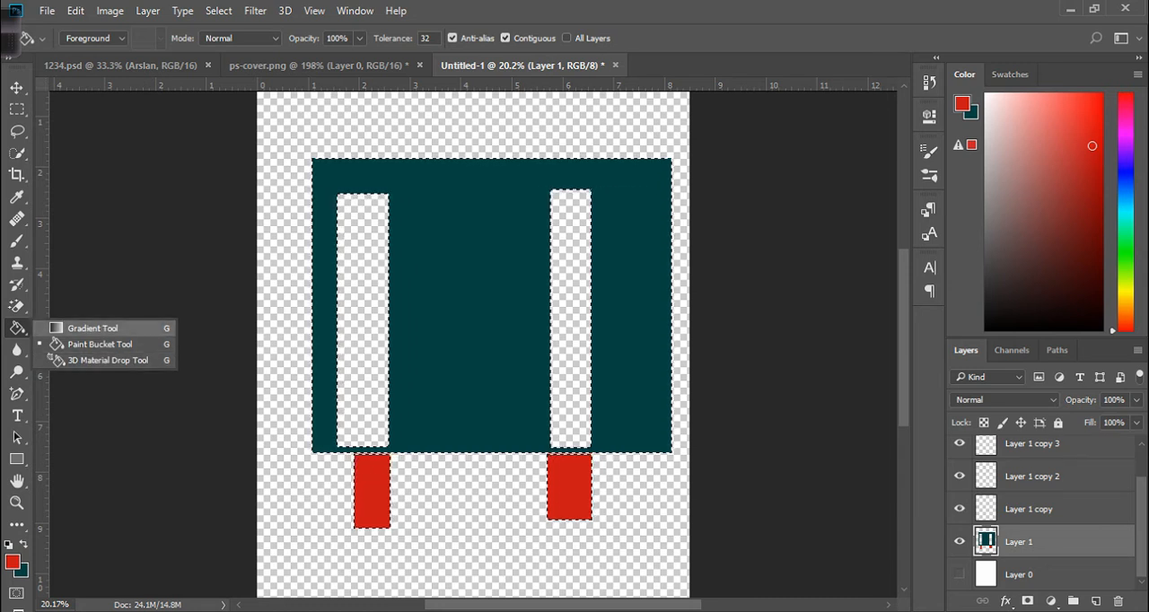
{"action": "left_click", "coordinate": [93, 328]}
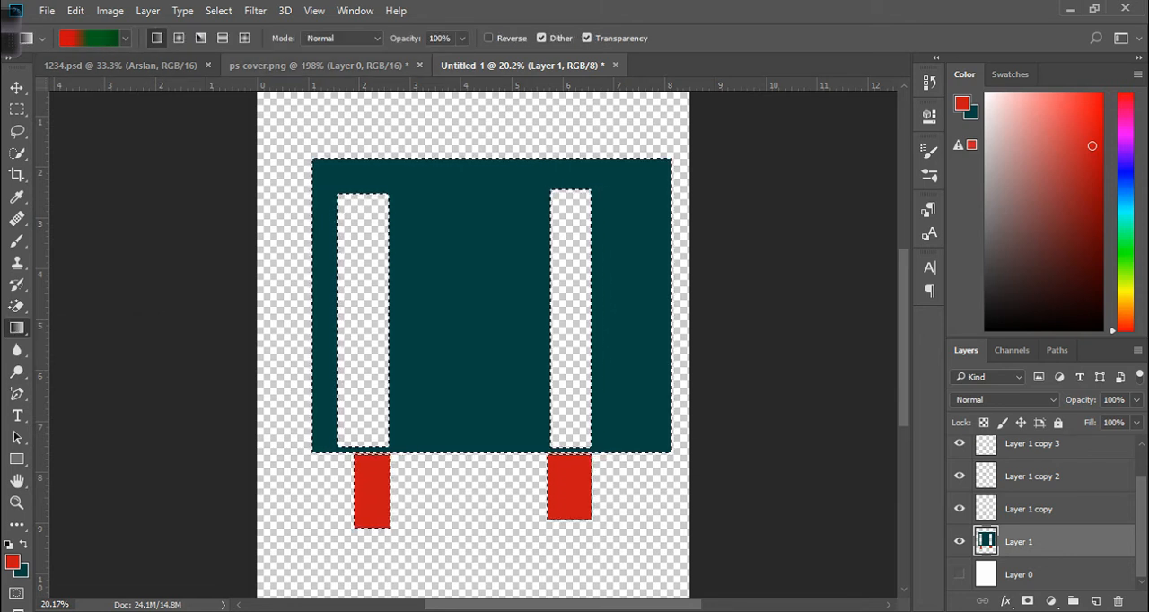
{"action": "left_click", "coordinate": [179, 38]}
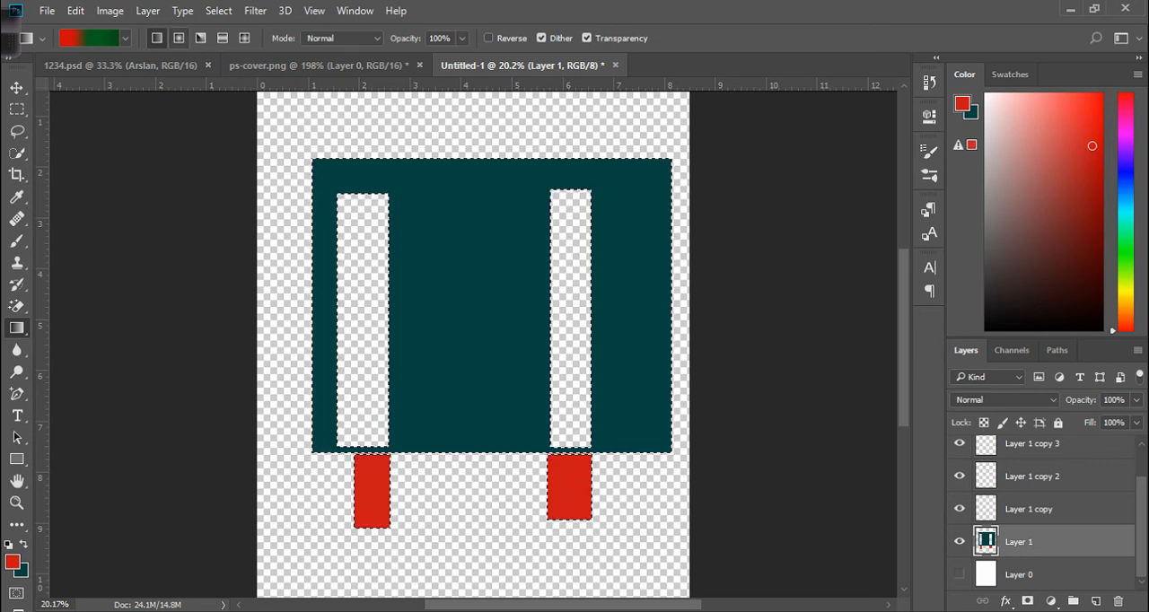
{"action": "left_click", "coordinate": [200, 38]}
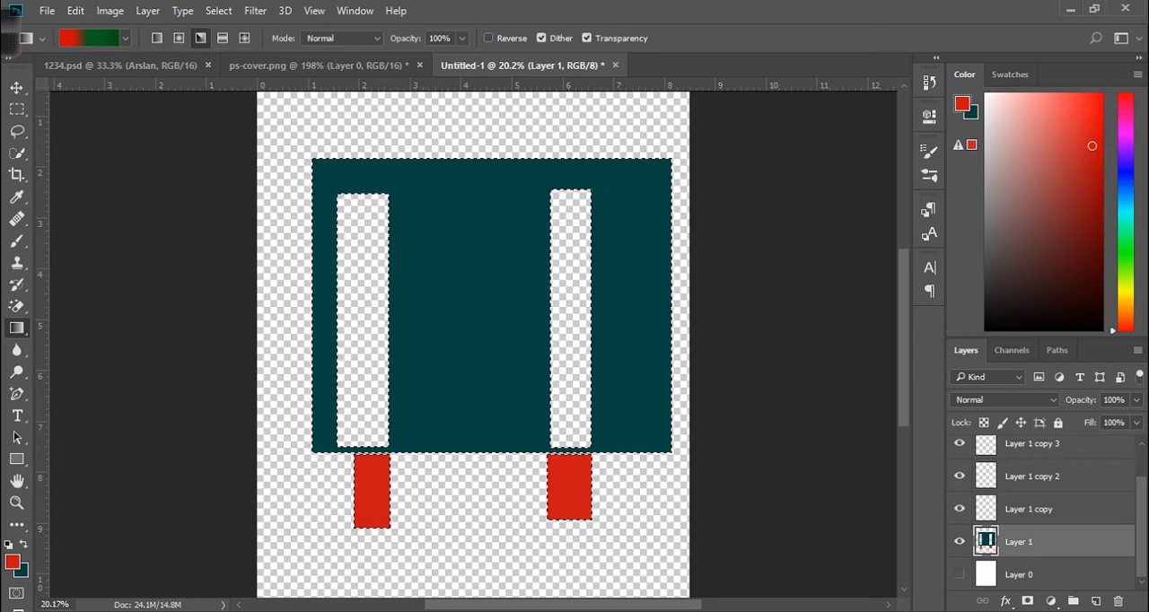
{"action": "left_click", "coordinate": [222, 38]}
{"action": "left_click", "coordinate": [243, 38]}
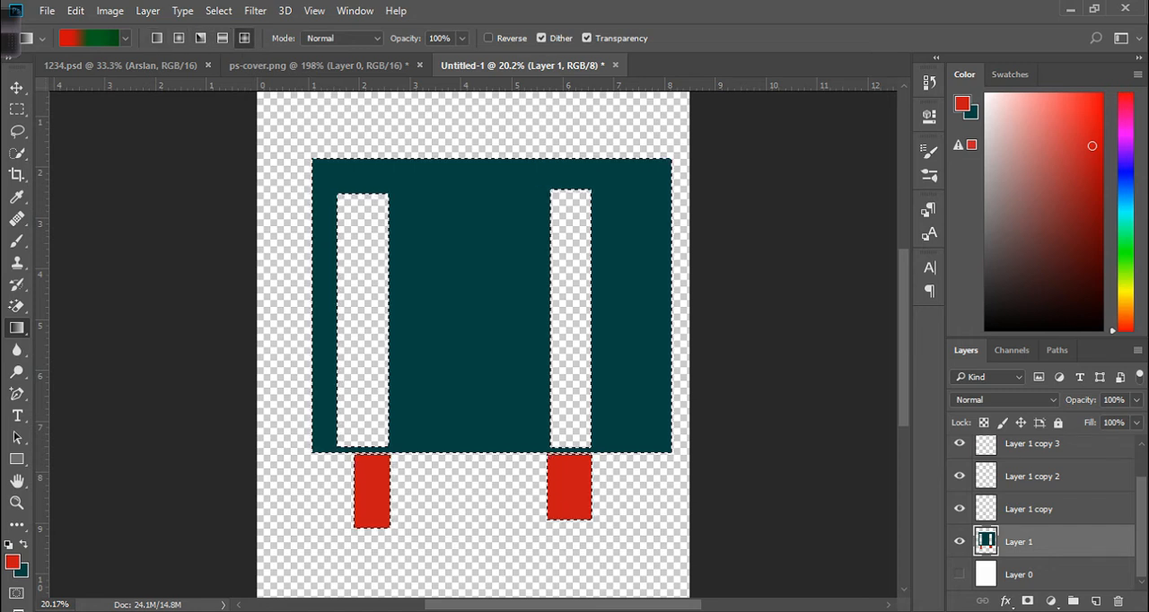
{"action": "left_click", "coordinate": [342, 38]}
{"action": "left_click", "coordinate": [341, 37]}
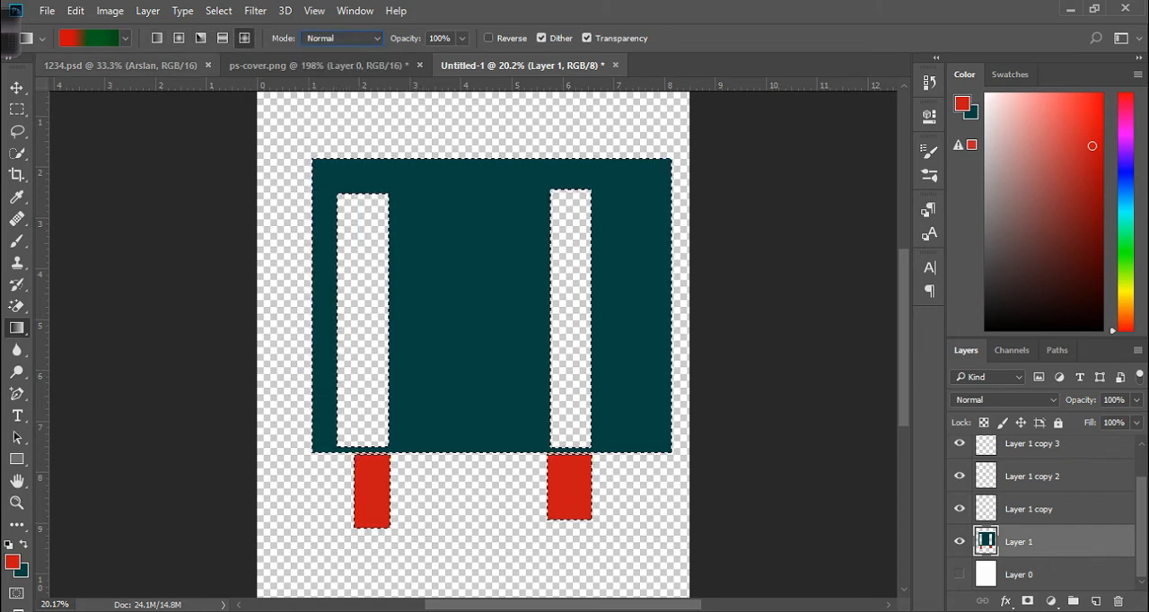
{"action": "left_click", "coordinate": [157, 38]}
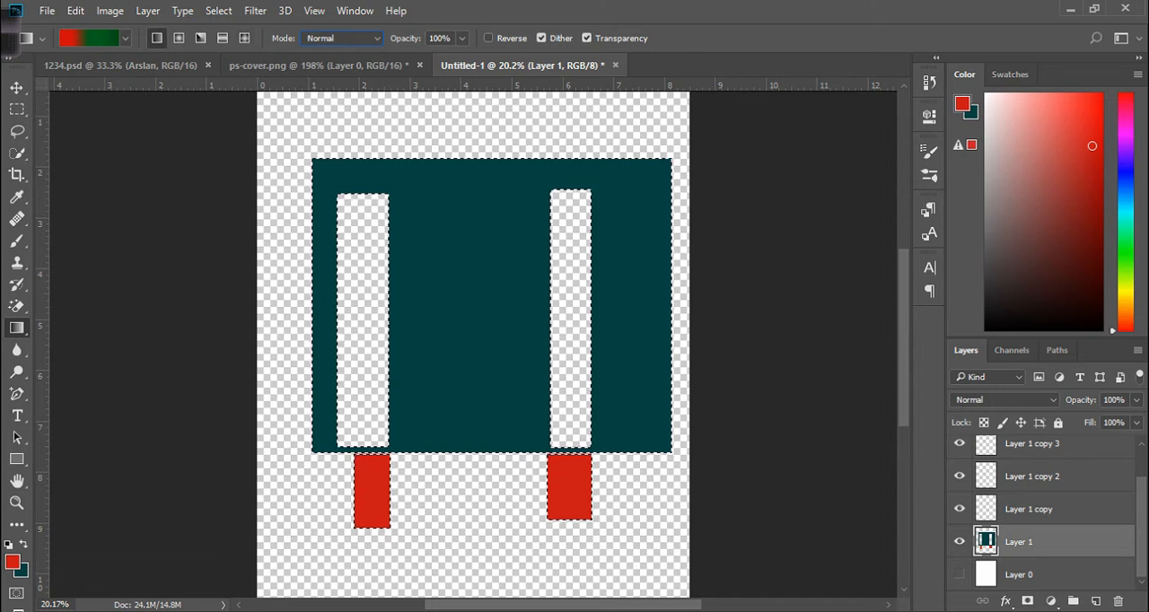
{"action": "left_click_drag", "start_coordinate": [396, 210], "coordinate": [538, 316]}
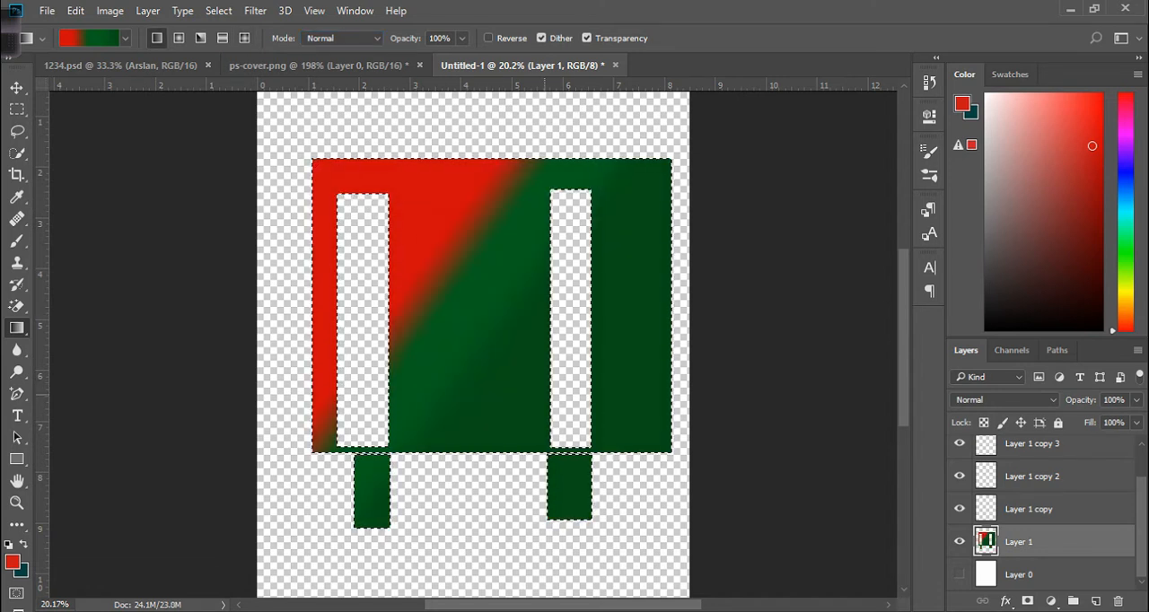
Open the Gradient Editor and load the Blue, Red, Yellow preset after trying Red, Green.
{"action": "left_click", "coordinate": [88, 38]}
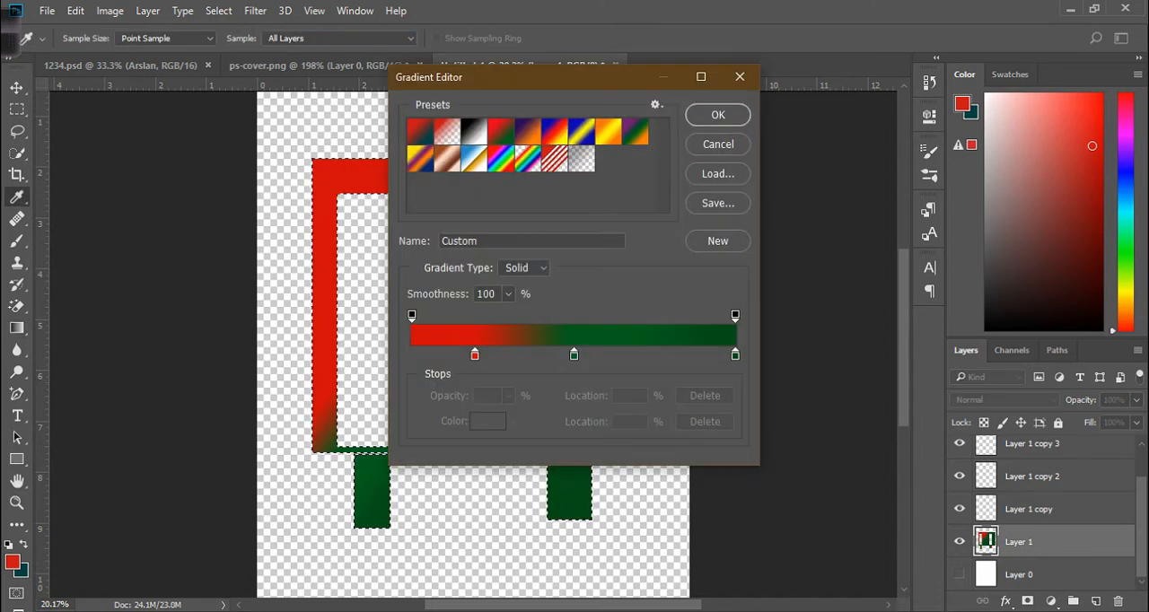
{"action": "left_click", "coordinate": [501, 132]}
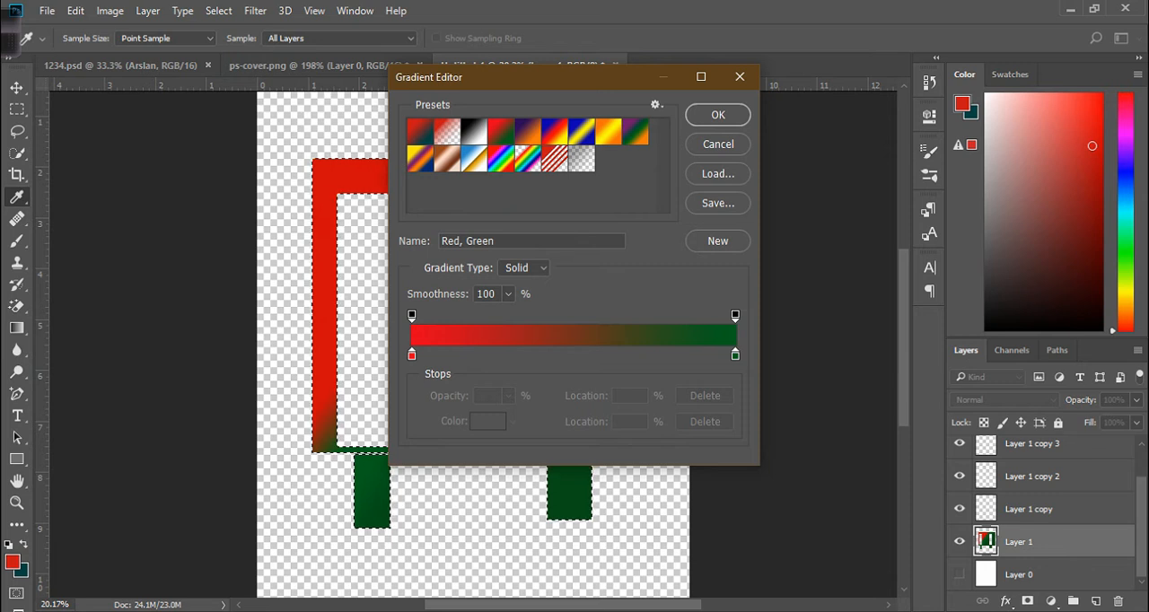
{"action": "left_click", "coordinate": [555, 132]}
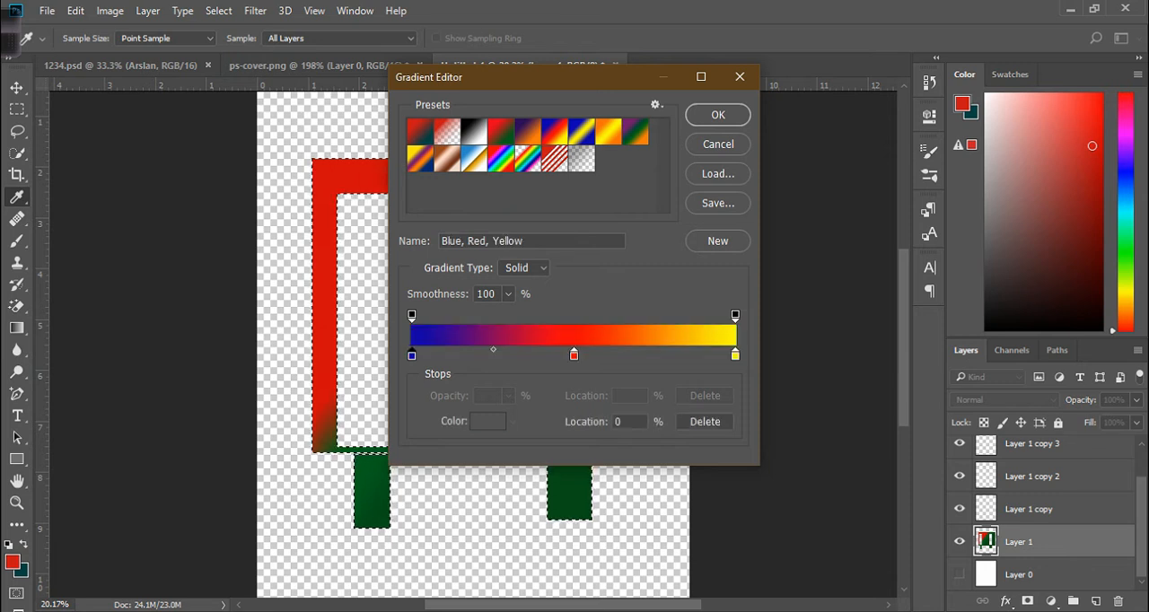
Move the first color stop to 7% and change its color to green 00b226.
{"action": "left_click_drag", "start_coordinate": [411, 354], "coordinate": [434, 355]}
{"action": "double_click", "coordinate": [434, 355]}
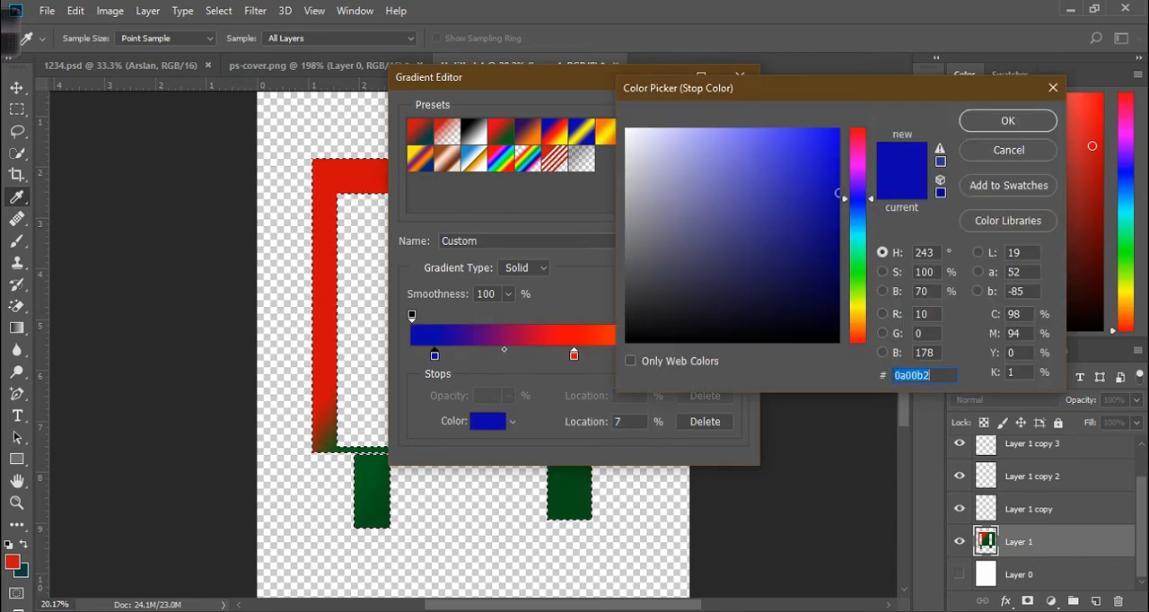
{"action": "left_click_drag", "start_coordinate": [858, 199], "coordinate": [859, 267]}
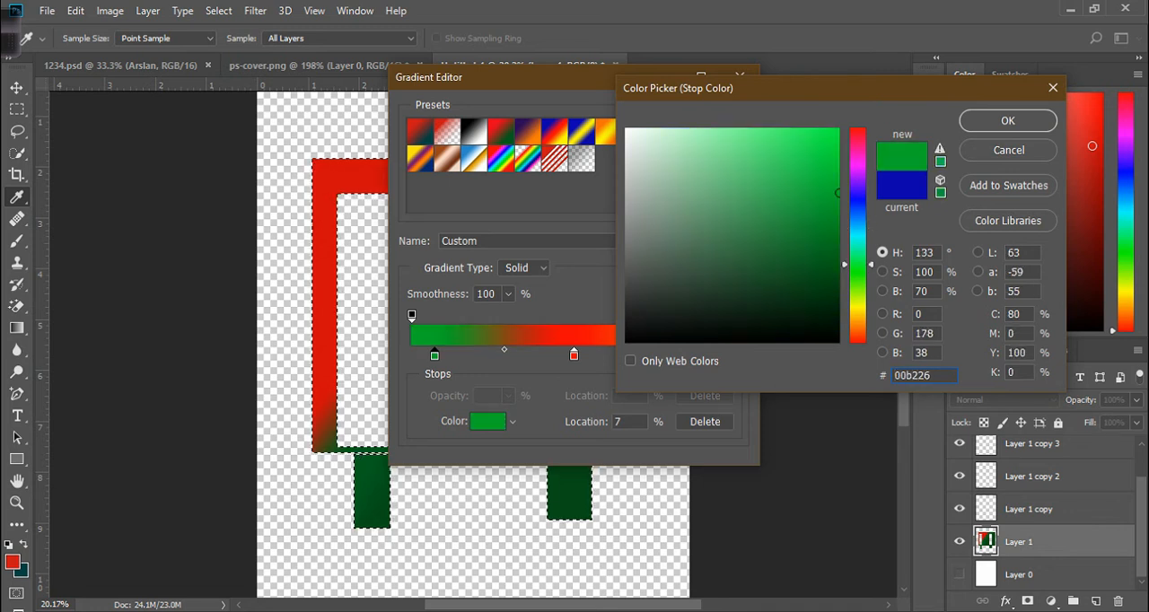
{"action": "left_click", "coordinate": [1008, 120]}
Shift the red stop left, move the yellow stop to 89%, and set its color to 633b20.
{"action": "left_click_drag", "start_coordinate": [573, 355], "coordinate": [550, 355]}
{"action": "left_click_drag", "start_coordinate": [735, 355], "coordinate": [699, 355]}
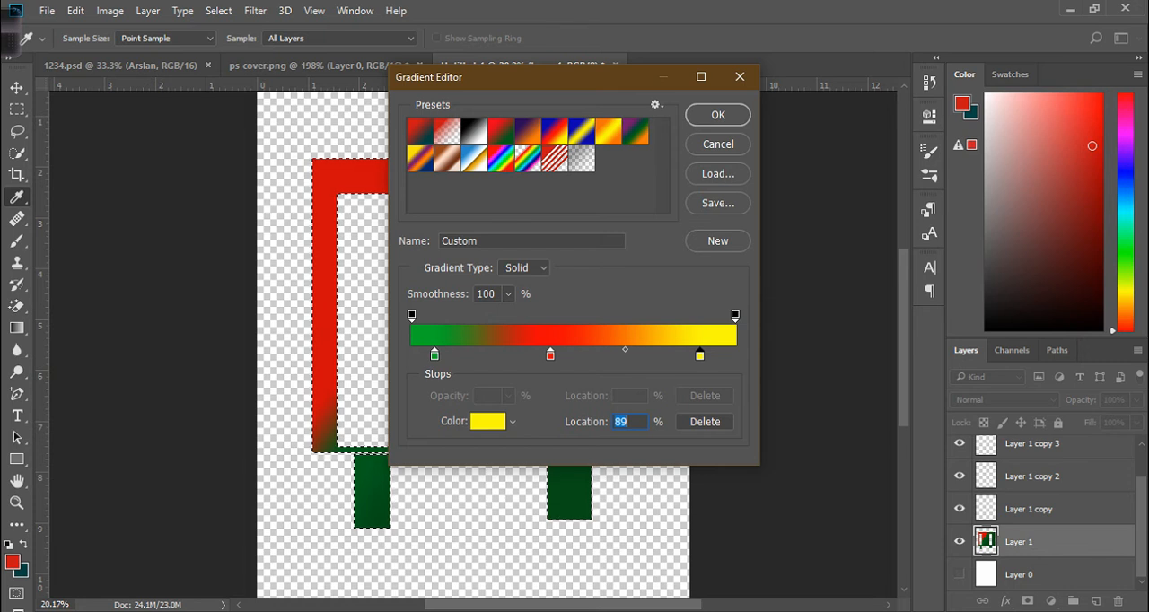
{"action": "double_click", "coordinate": [700, 356]}
{"action": "type", "text": "633b20"}
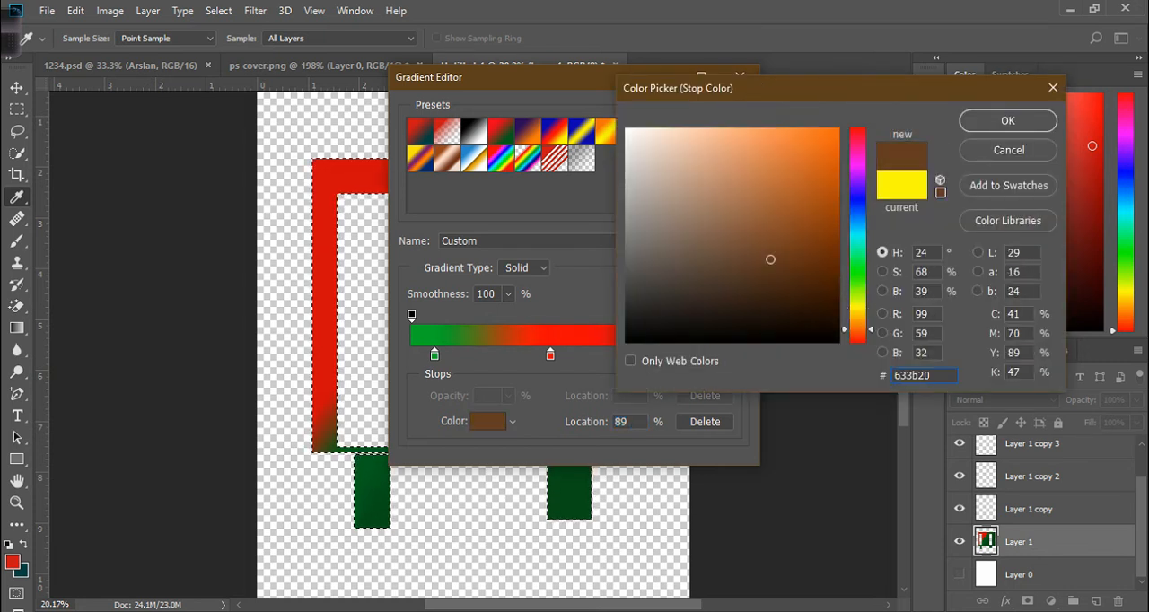
{"action": "key", "text": "Return"}
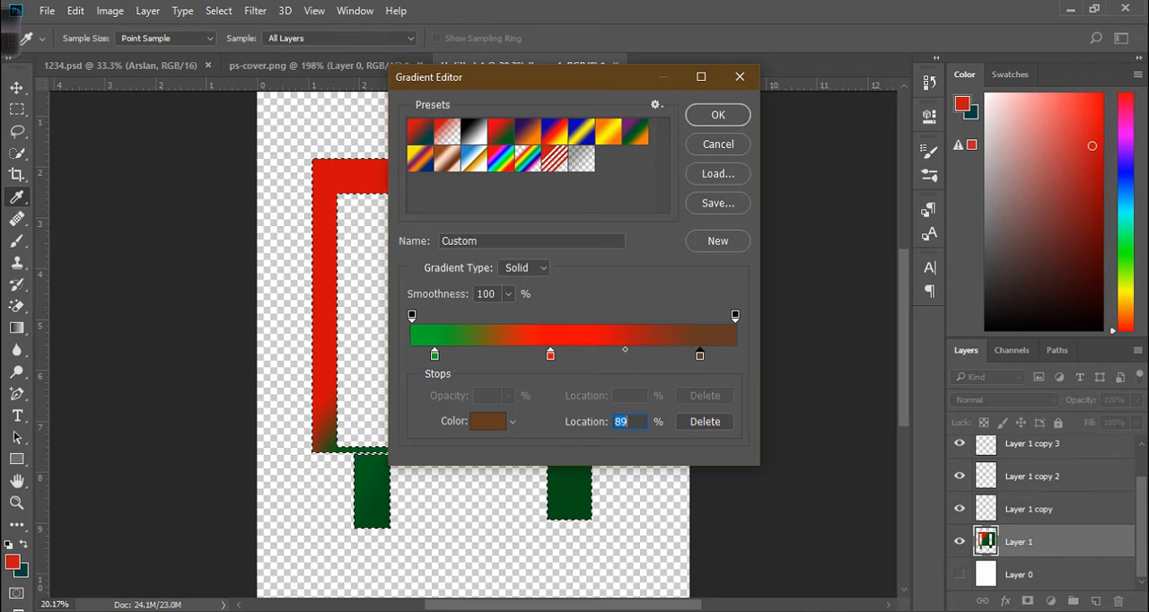
Keep the Solid gradient type, accept the gradient, and drag a linear gradient diagonally across the selection.
{"action": "left_click", "coordinate": [525, 267]}
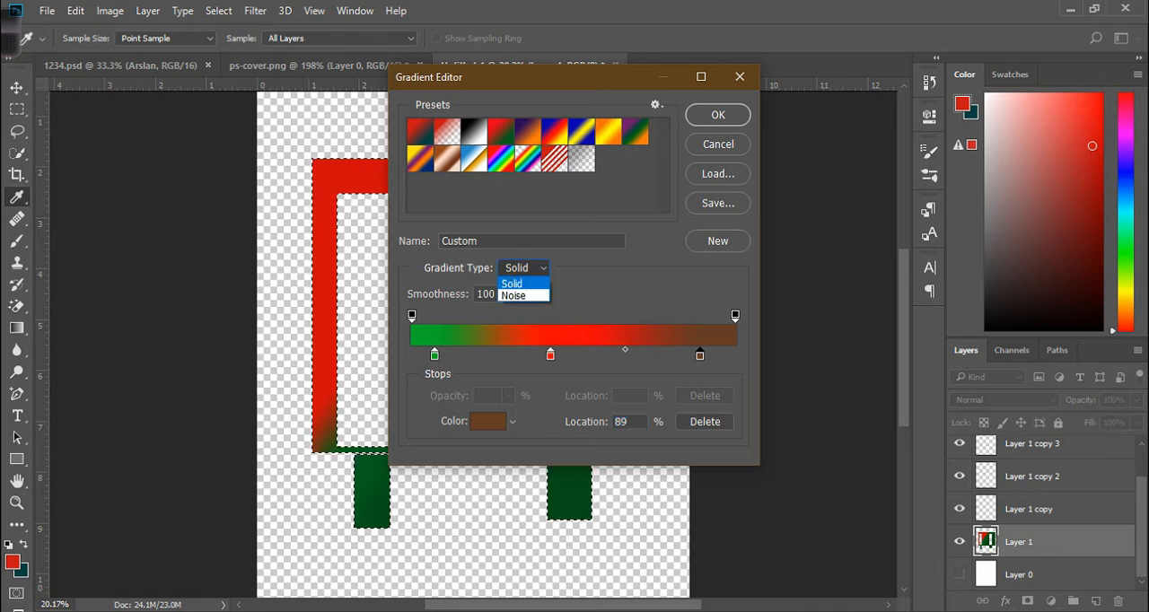
{"action": "left_click", "coordinate": [513, 284]}
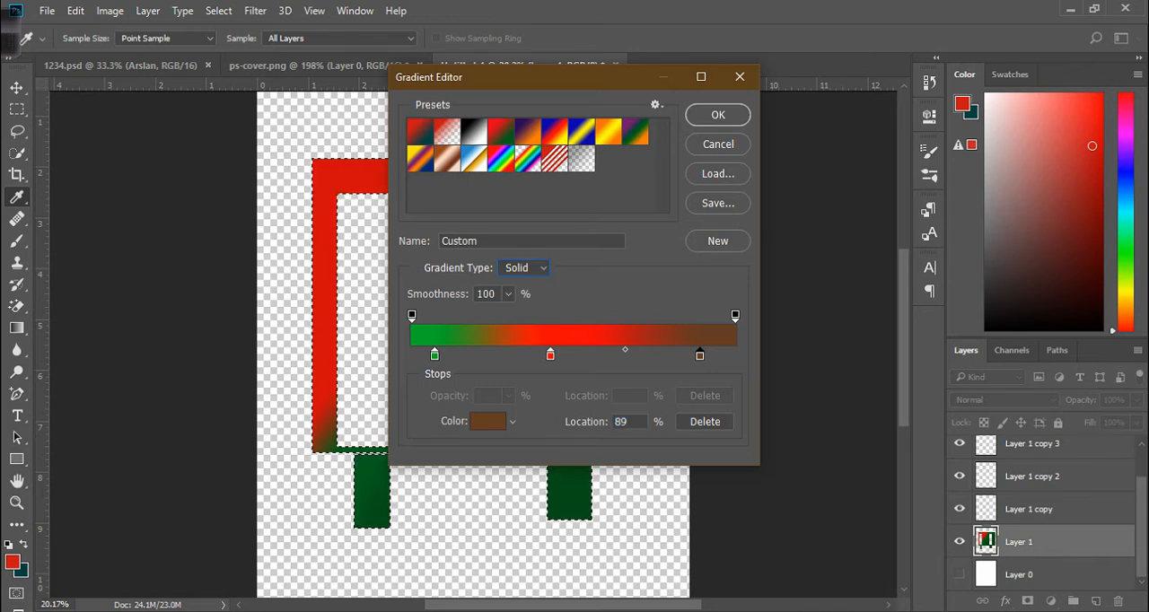
{"action": "left_click", "coordinate": [718, 114]}
{"action": "left_click_drag", "start_coordinate": [426, 198], "coordinate": [521, 372]}
Reopen and close the Gradient Editor, then drag a new diagonal linear gradient from the upper left.
{"action": "scroll", "coordinate": [527, 366], "scroll_direction": "up", "scroll_amount": 6}
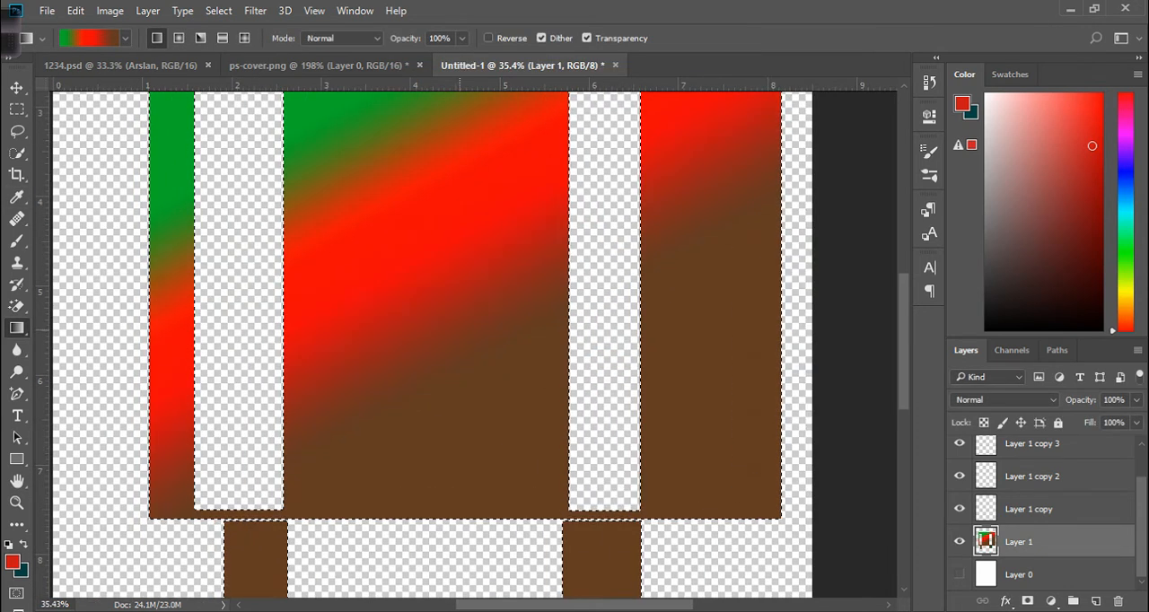
{"action": "scroll", "coordinate": [472, 341], "scroll_direction": "down", "scroll_amount": 2}
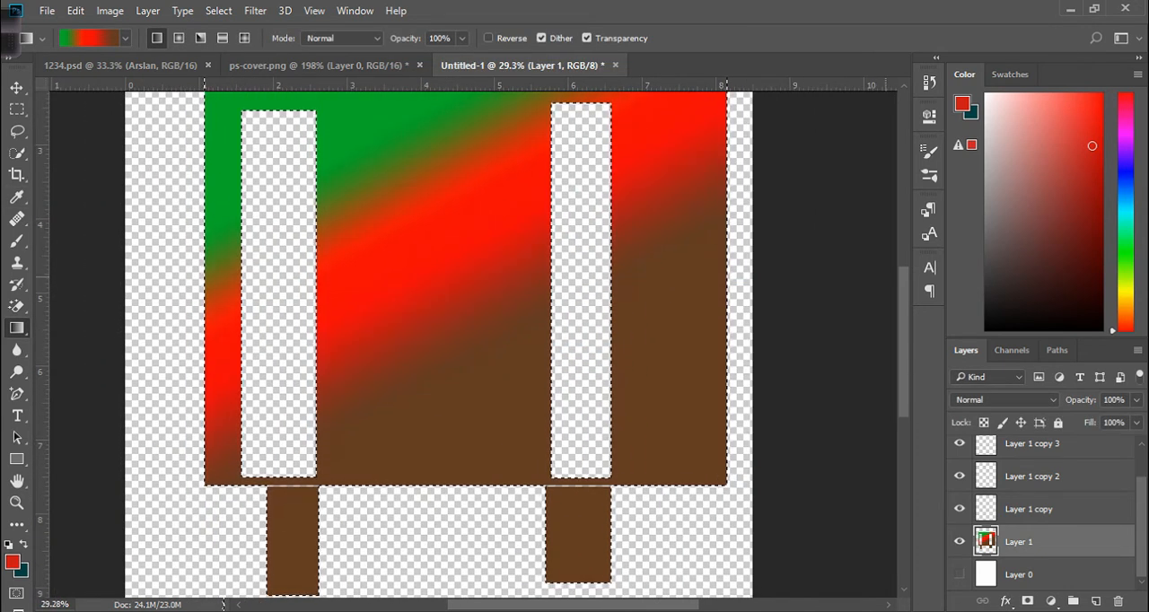
{"action": "scroll", "coordinate": [466, 342], "scroll_direction": "up", "scroll_amount": 3}
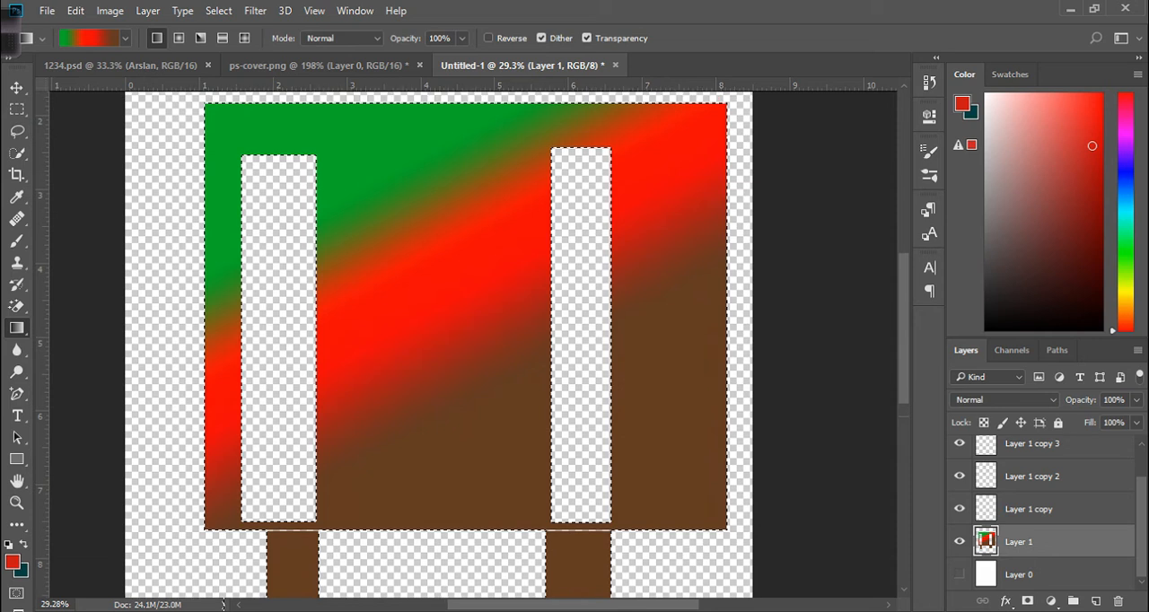
{"action": "scroll", "coordinate": [466, 341], "scroll_direction": "down", "scroll_amount": 2}
{"action": "scroll", "coordinate": [467, 341], "scroll_direction": "up", "scroll_amount": 2}
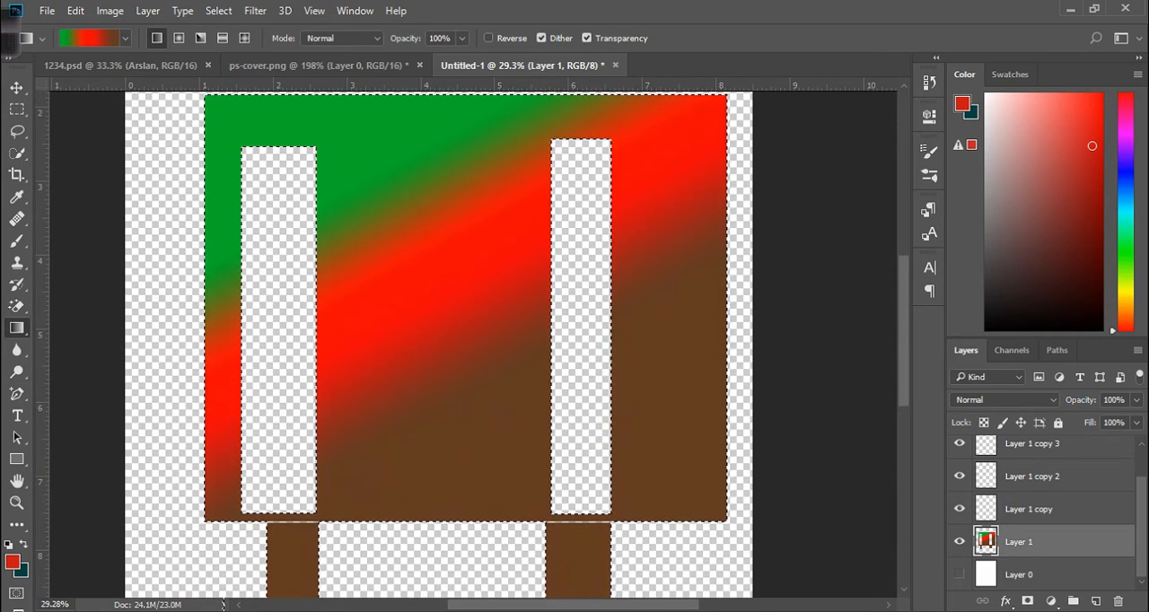
{"action": "left_click", "coordinate": [88, 38]}
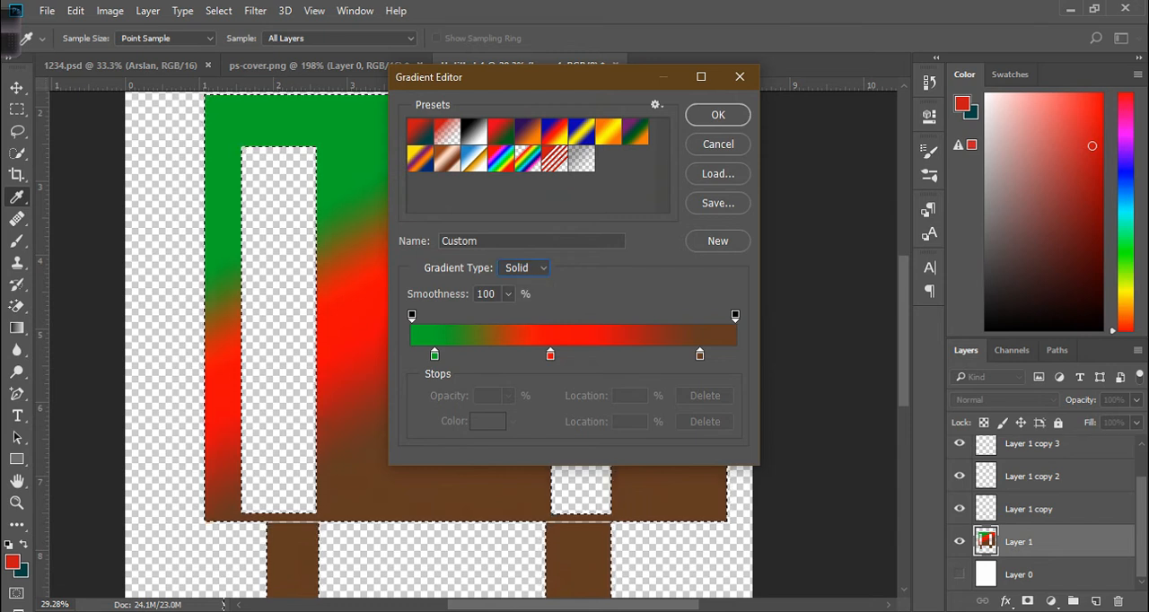
{"action": "key", "text": "Return"}
{"action": "left_click_drag", "start_coordinate": [386, 184], "coordinate": [494, 316]}
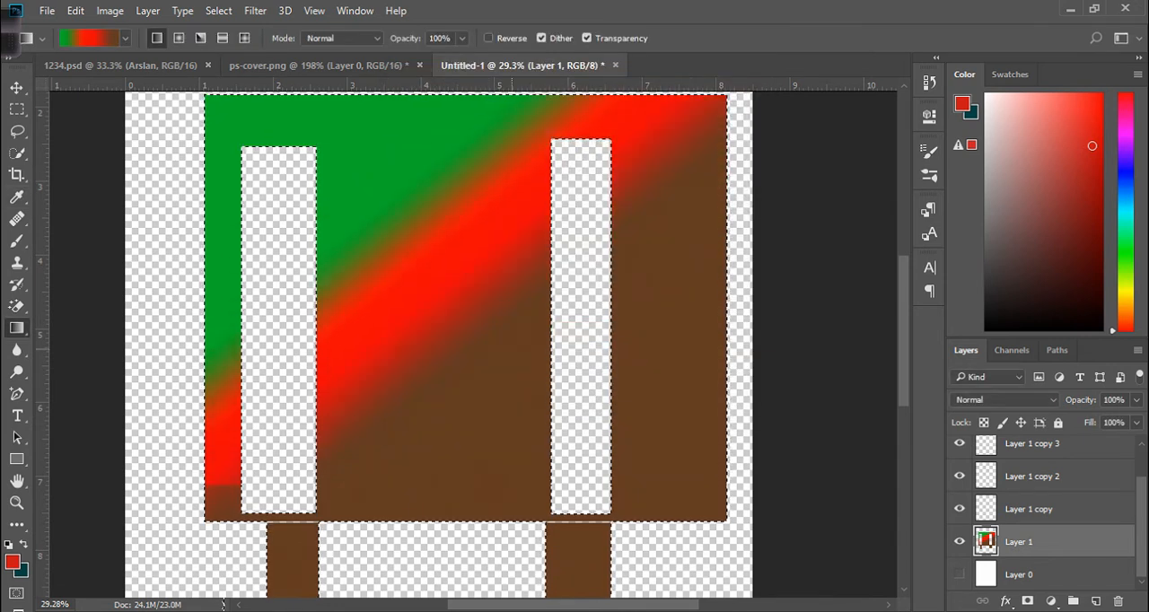
Switch to the Radial gradient style and drag several radial gradients, ending with a small one near the top.
{"action": "left_click_drag", "start_coordinate": [516, 421], "coordinate": [518, 424]}
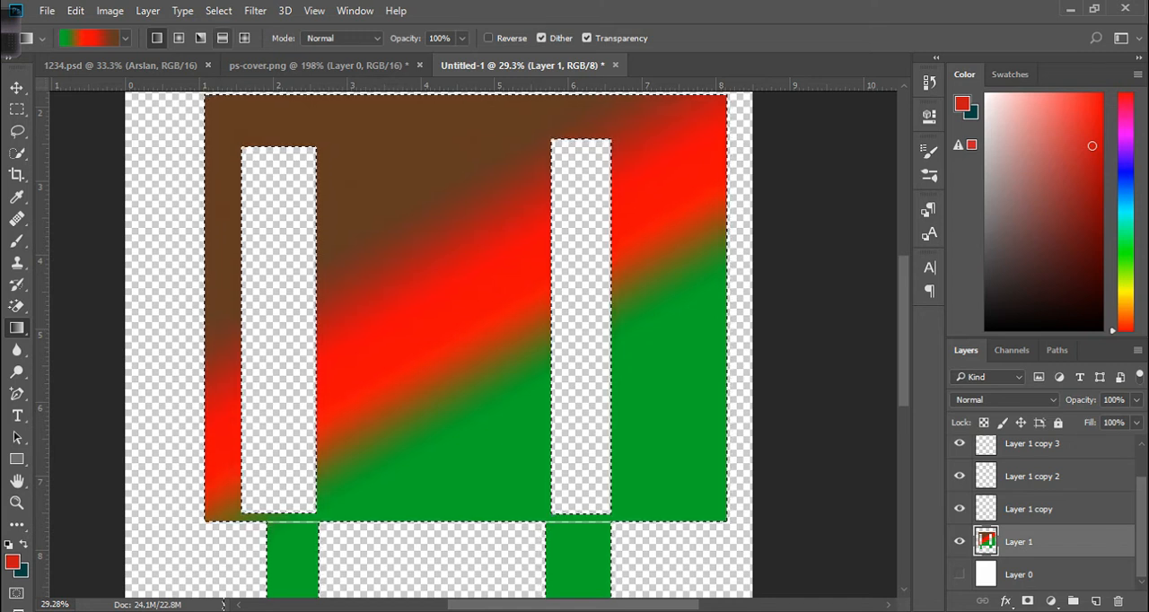
{"action": "left_click", "coordinate": [179, 38]}
{"action": "left_click_drag", "start_coordinate": [485, 345], "coordinate": [484, 344]}
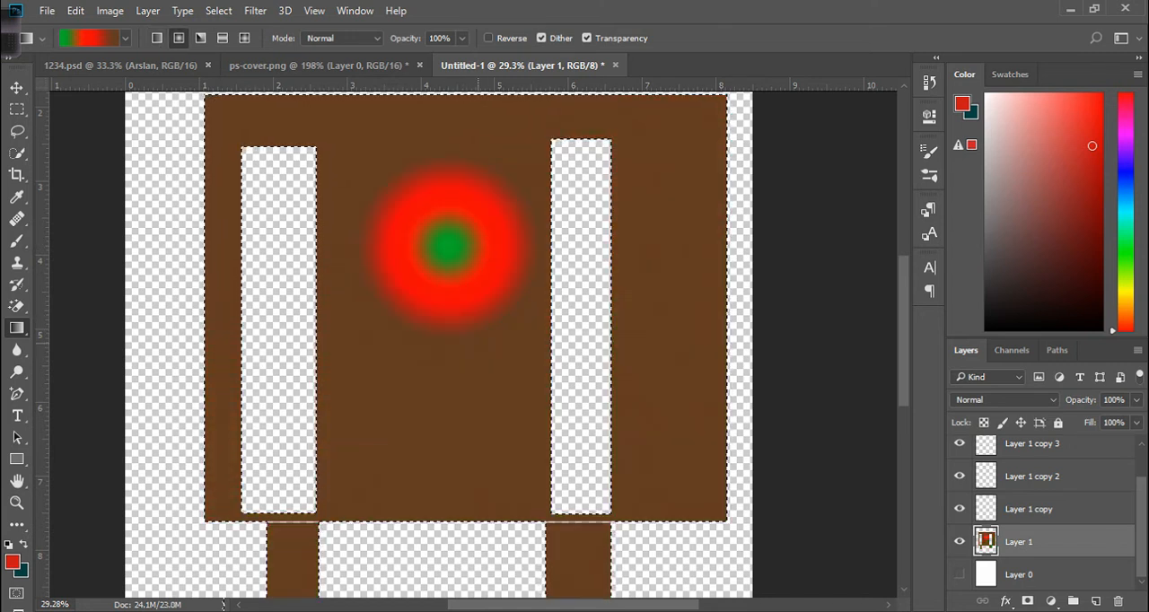
{"action": "left_click_drag", "start_coordinate": [518, 405], "coordinate": [329, 90]}
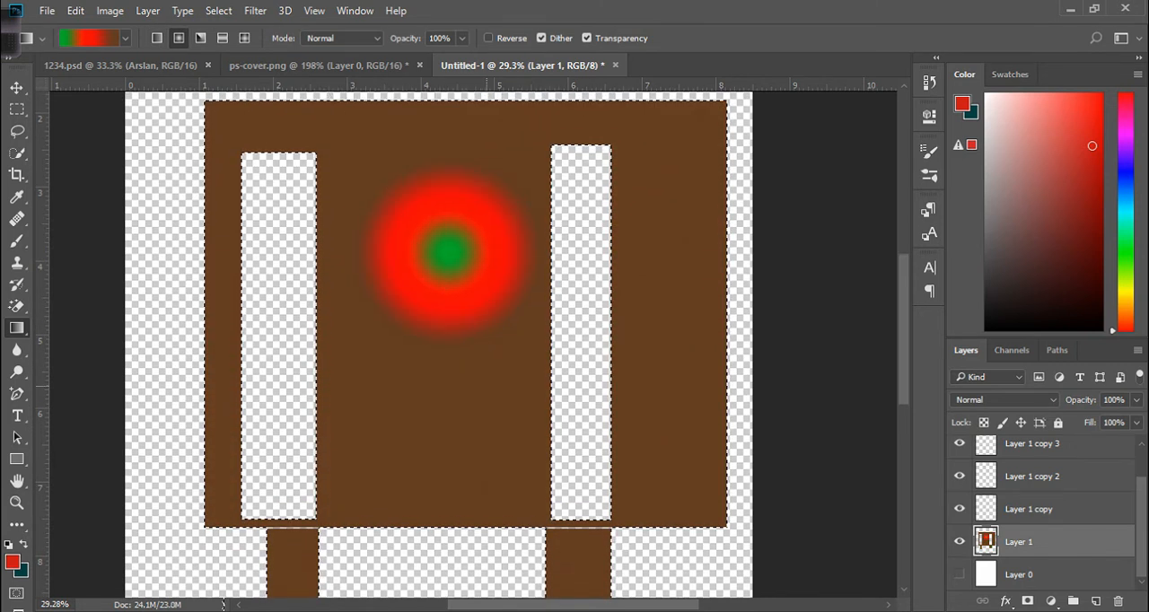
{"action": "left_click_drag", "start_coordinate": [466, 397], "coordinate": [409, 235]}
{"action": "left_click_drag", "start_coordinate": [429, 280], "coordinate": [373, 158]}
{"action": "left_click_drag", "start_coordinate": [455, 169], "coordinate": [494, 171]}
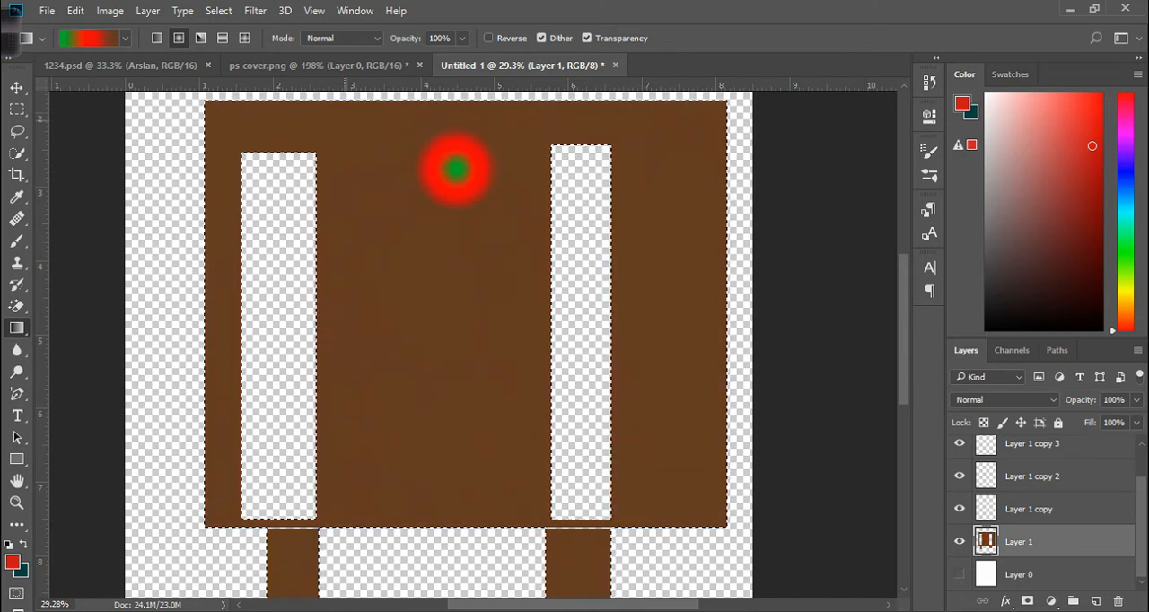
Try the Angle and Reflected gradient styles with diagonal drags across the body.
{"action": "left_click", "coordinate": [200, 38]}
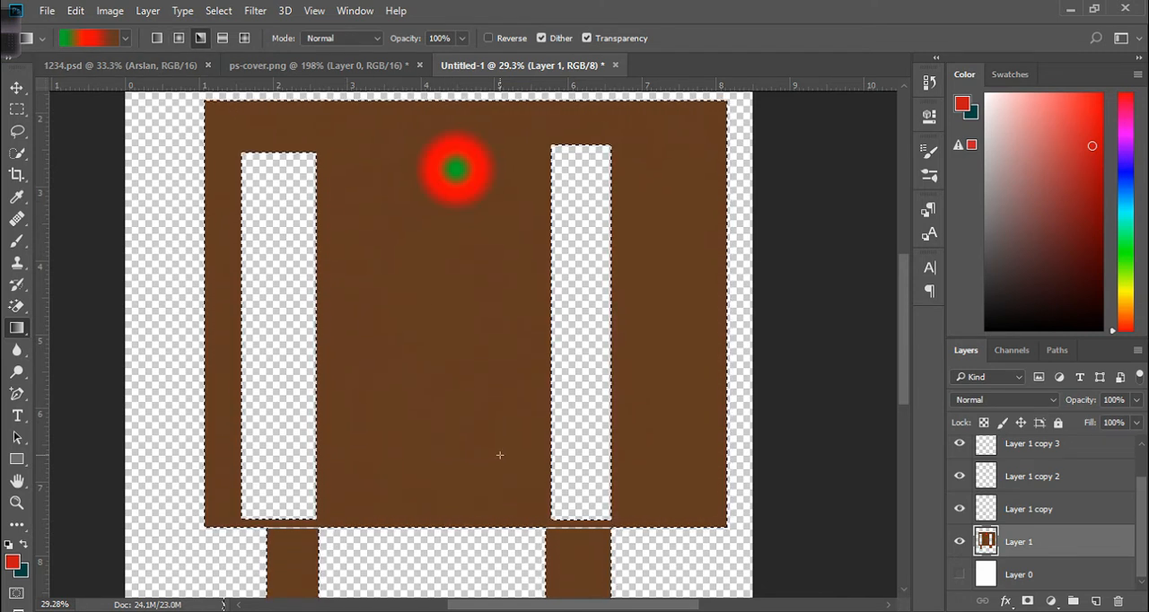
{"action": "left_click_drag", "start_coordinate": [500, 455], "coordinate": [421, 278]}
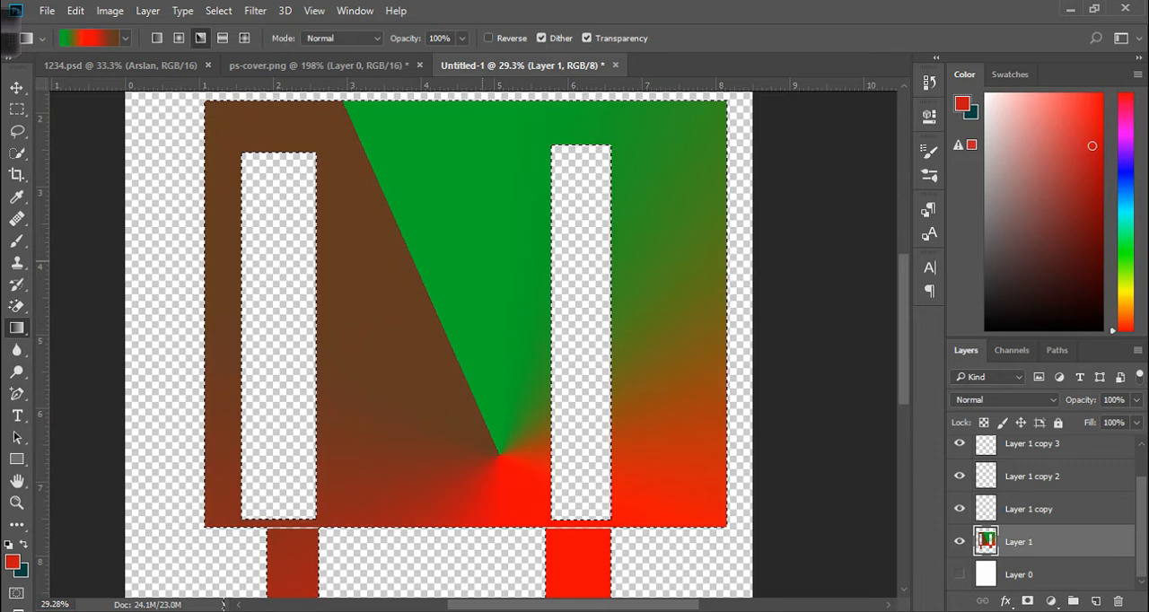
{"action": "left_click_drag", "start_coordinate": [385, 346], "coordinate": [483, 259]}
{"action": "left_click", "coordinate": [223, 38]}
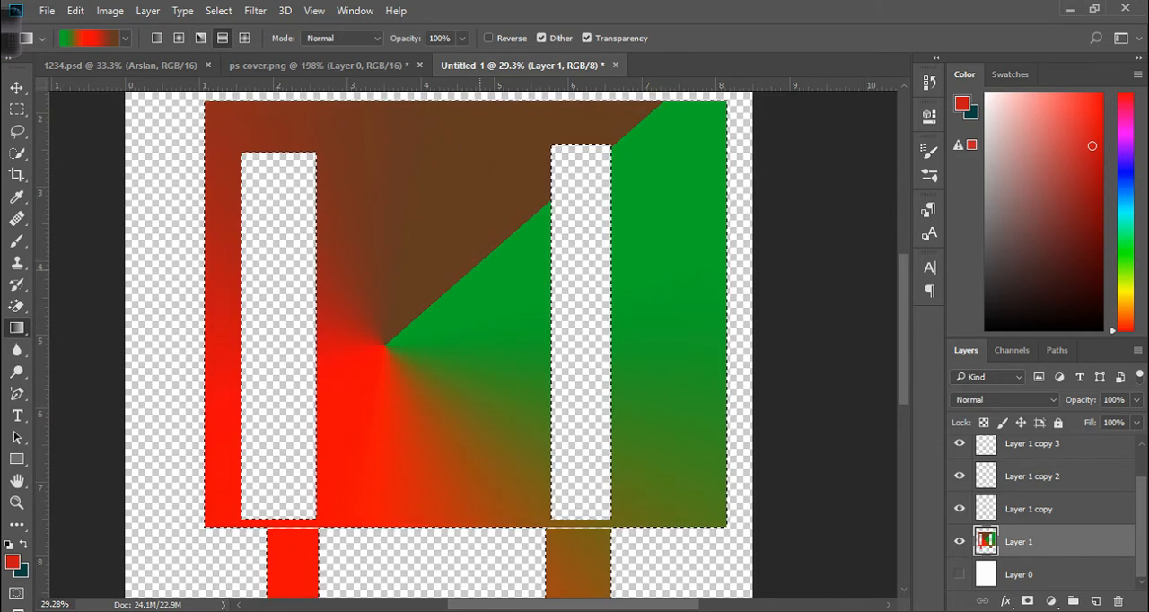
{"action": "left_click_drag", "start_coordinate": [453, 207], "coordinate": [480, 290]}
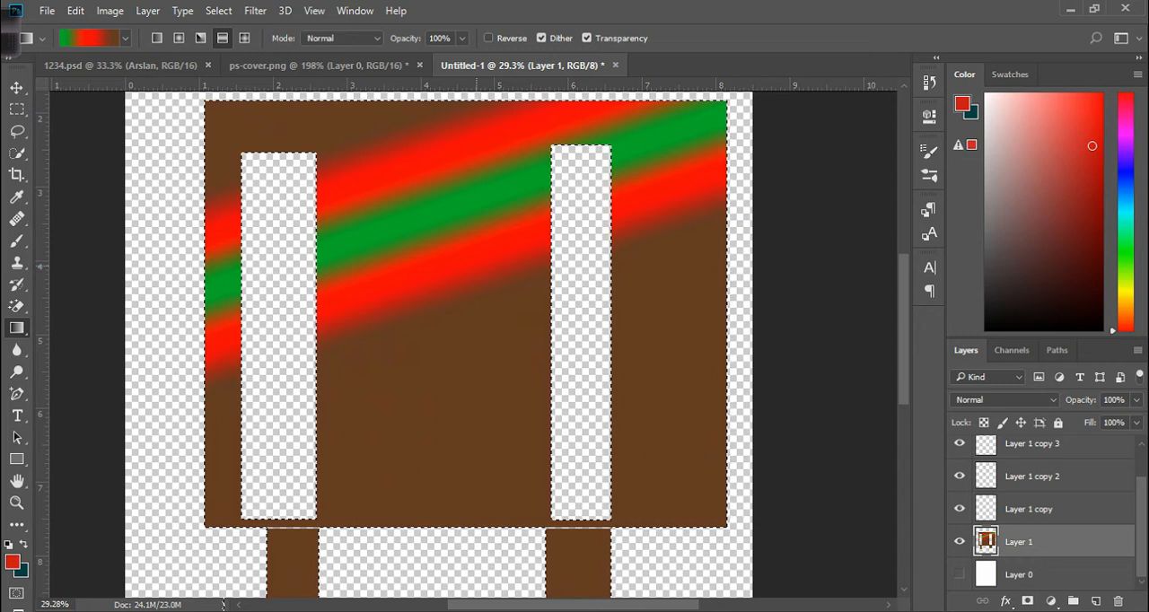
Switch to the Diamond gradient style and drag diamond gradients in the body's center.
{"action": "left_click", "coordinate": [244, 38]}
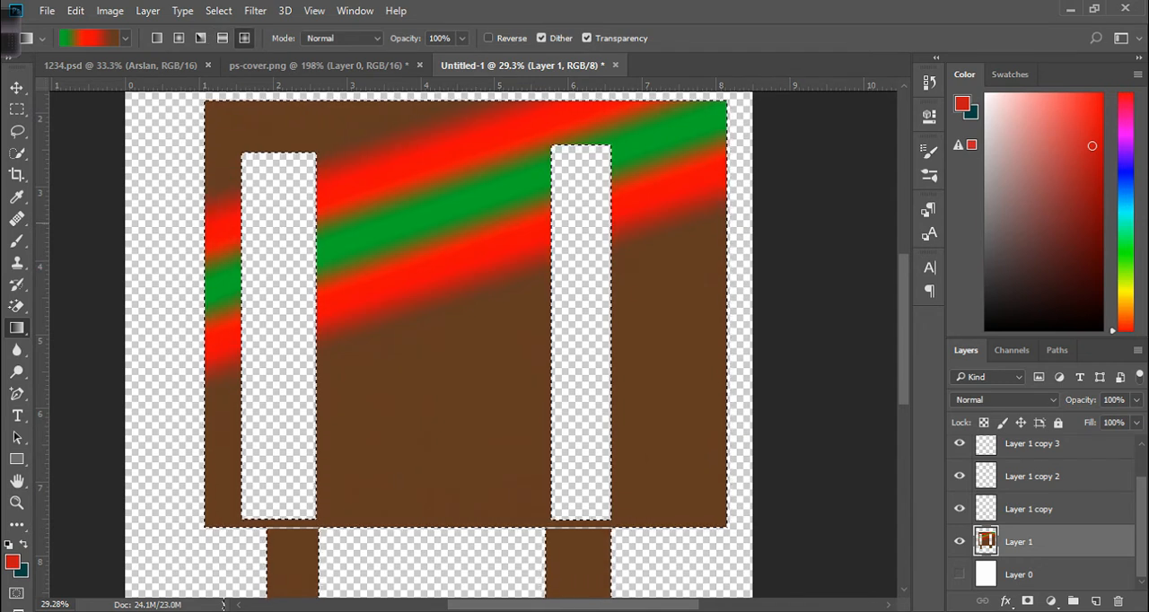
{"action": "left_click_drag", "start_coordinate": [432, 355], "coordinate": [432, 353]}
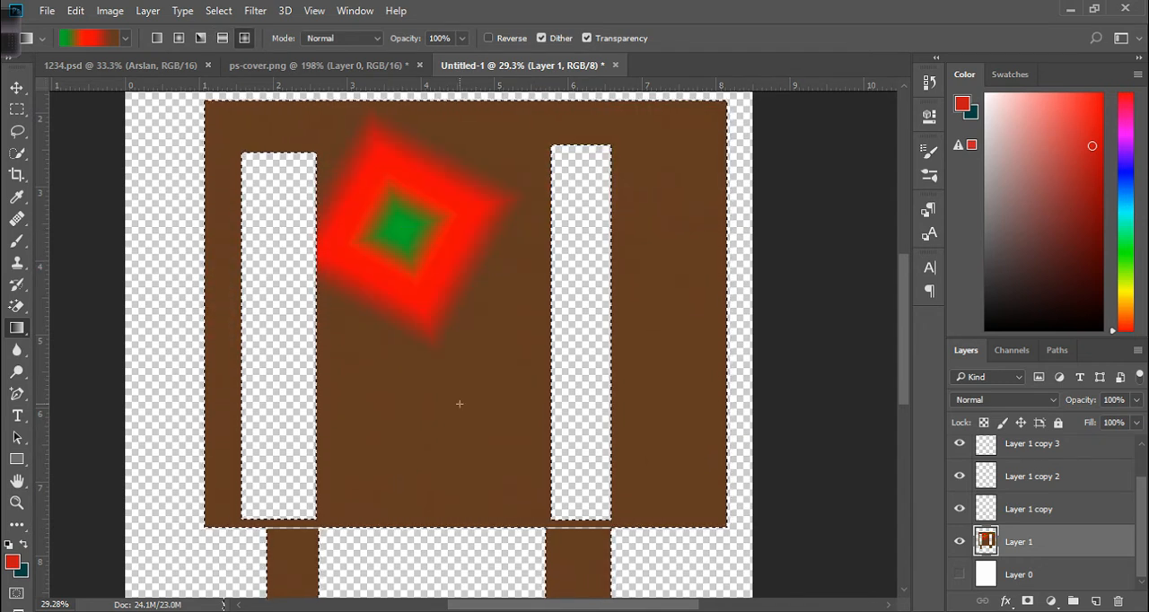
{"action": "left_click_drag", "start_coordinate": [459, 404], "coordinate": [465, 427]}
{"action": "left_click_drag", "start_coordinate": [402, 187], "coordinate": [453, 308]}
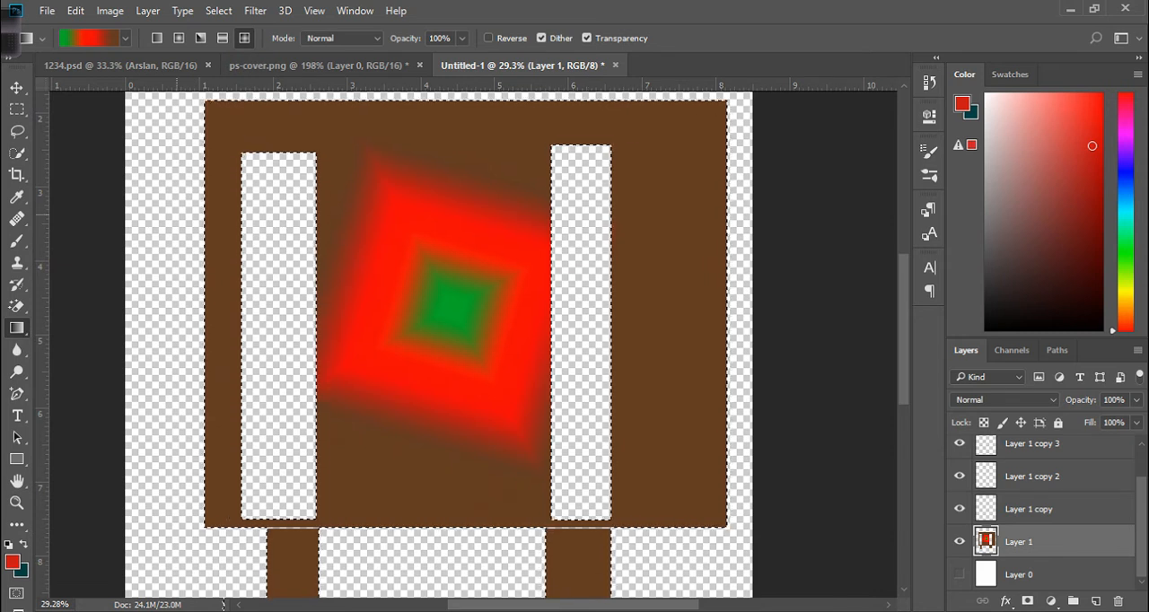
Fill the body selection with the red foreground color, then deselect it with the Move tool active.
{"action": "left_click", "coordinate": [87, 39]}
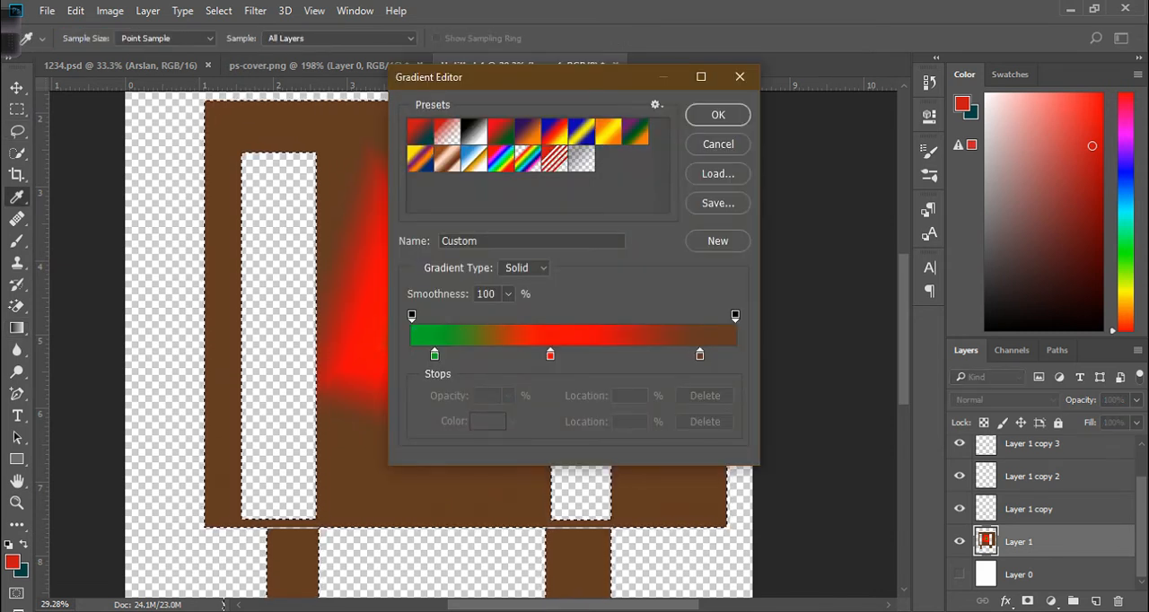
{"action": "key", "text": "Return"}
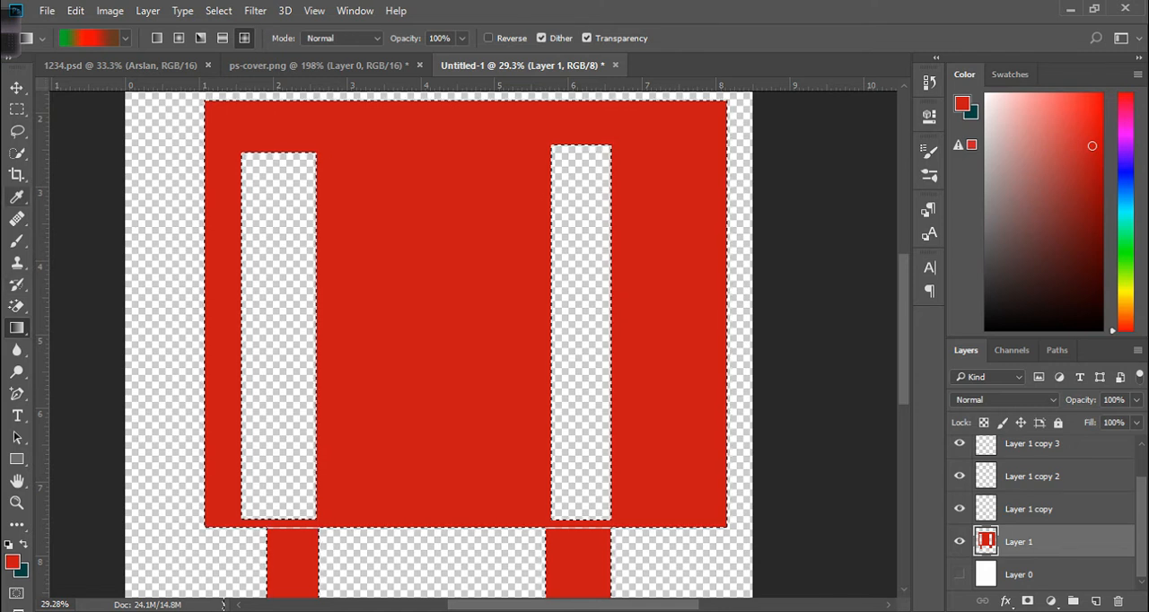
{"action": "key", "text": "v"}
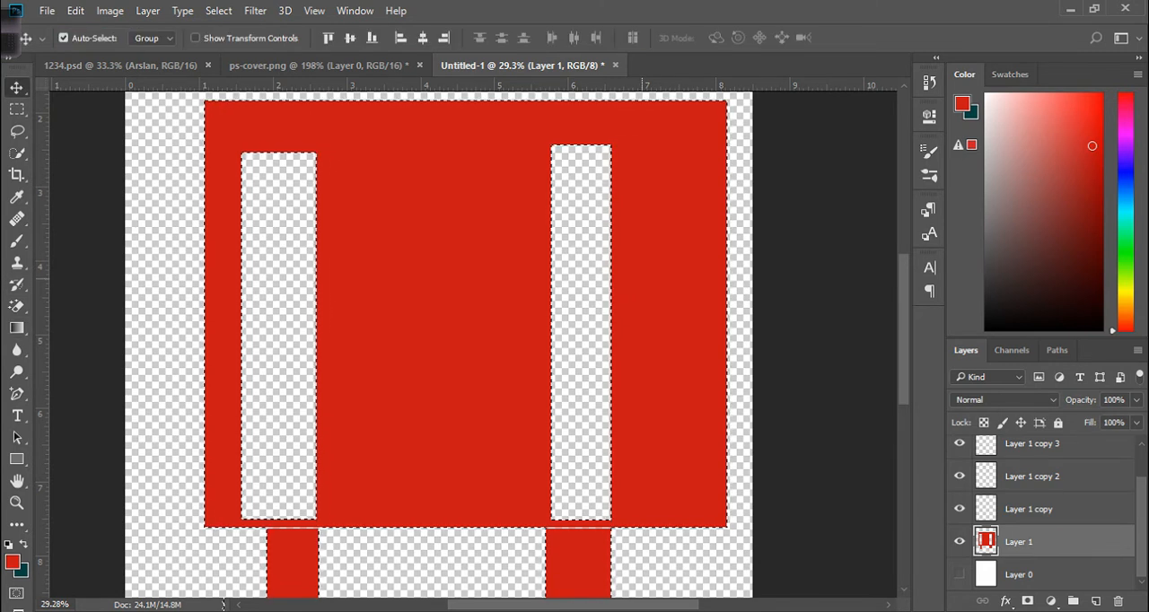
{"action": "left_click", "coordinate": [732, 322]}
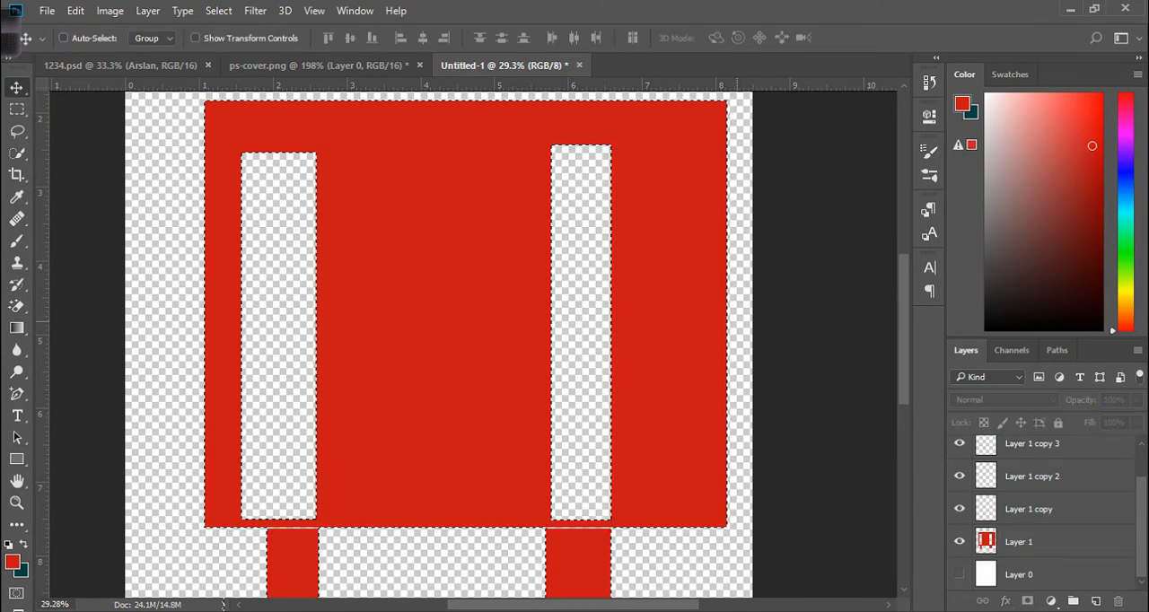
{"action": "key", "text": "ctrl+d"}
Move Layer 1's shape down and to the left on the canvas.
{"action": "scroll", "coordinate": [609, 305], "scroll_direction": "down", "scroll_amount": 7}
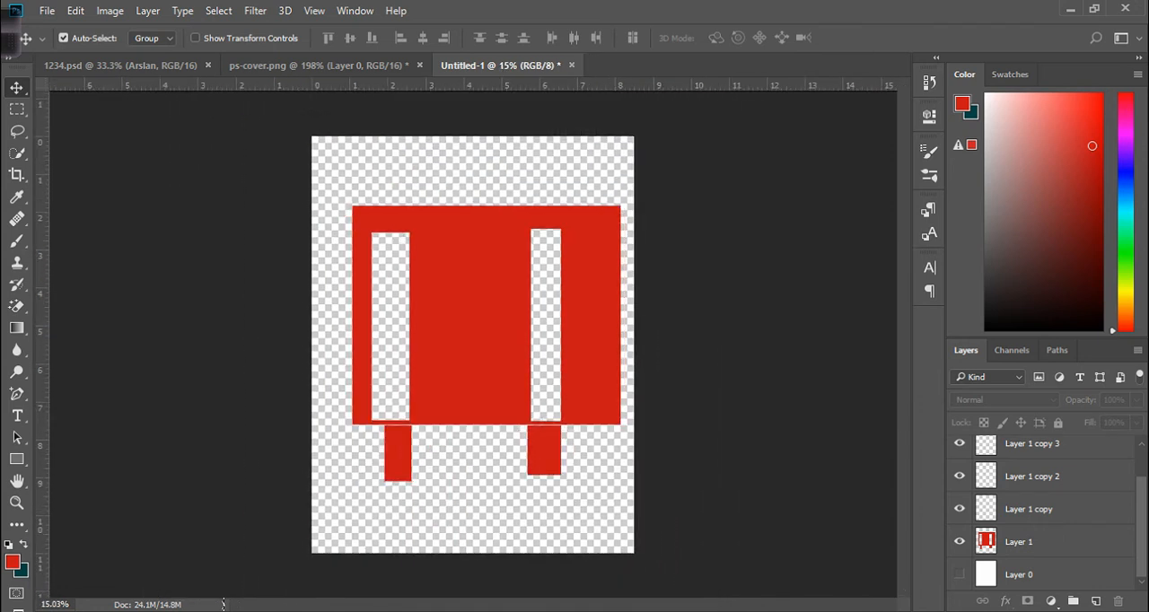
{"action": "left_click", "coordinate": [960, 542]}
{"action": "left_click", "coordinate": [960, 542]}
{"action": "left_click_drag", "start_coordinate": [481, 334], "coordinate": [441, 413]}
{"action": "left_click_drag", "start_coordinate": [453, 377], "coordinate": [453, 377]}
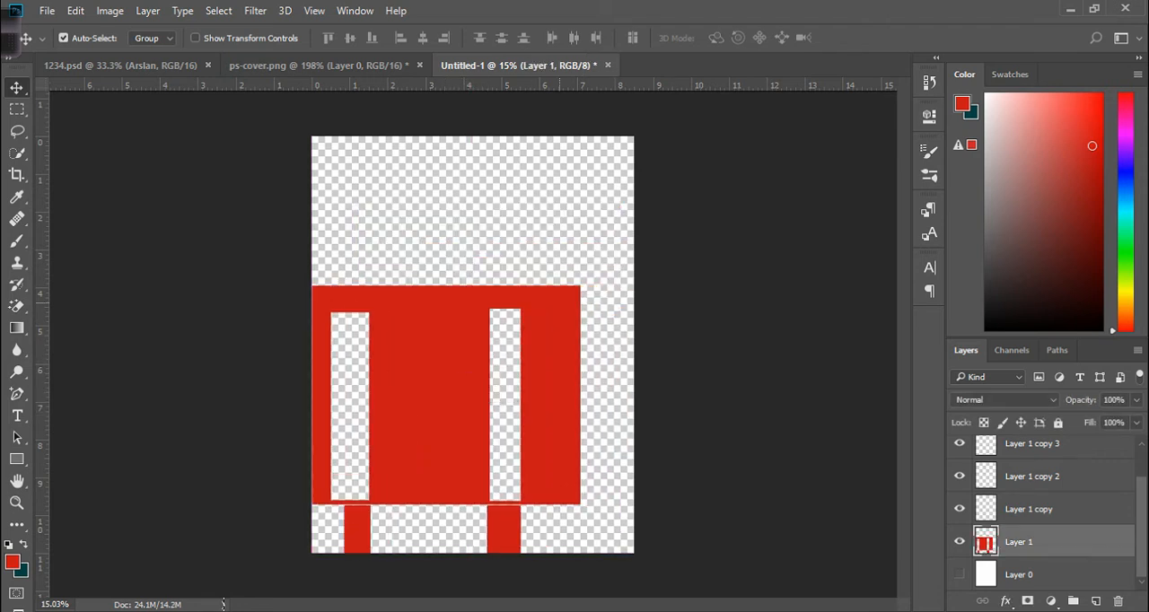
Turn on transform controls and shrink Layer 1's shape to about 43%, rotating it about 179°.
{"action": "left_click", "coordinate": [195, 38]}
{"action": "left_click_drag", "start_coordinate": [581, 286], "coordinate": [403, 385]}
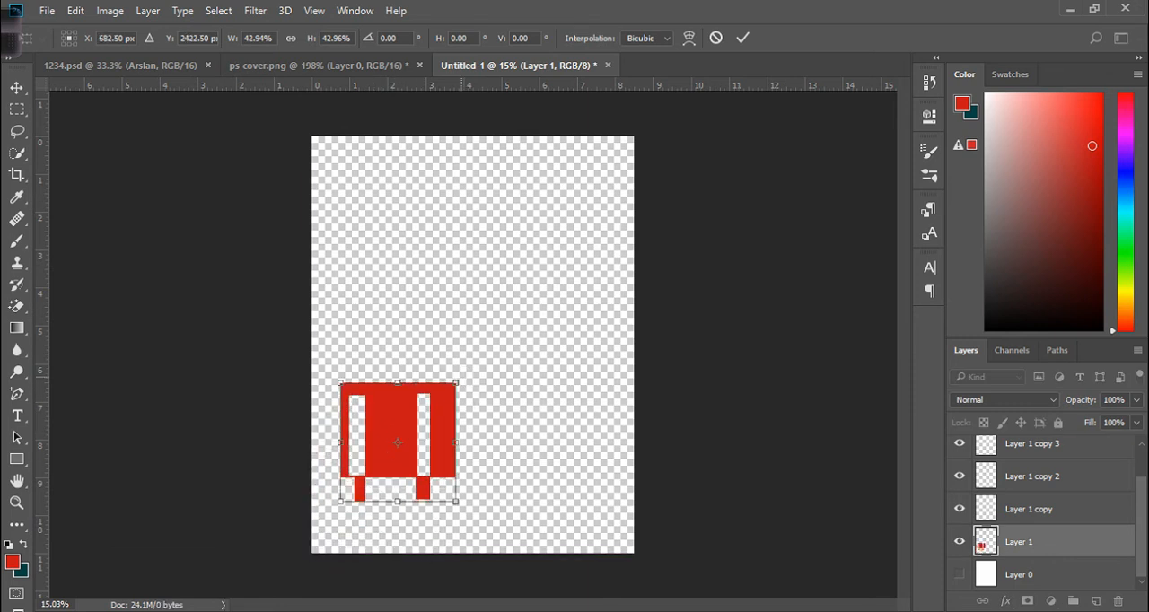
{"action": "left_click_drag", "start_coordinate": [451, 338], "coordinate": [342, 479]}
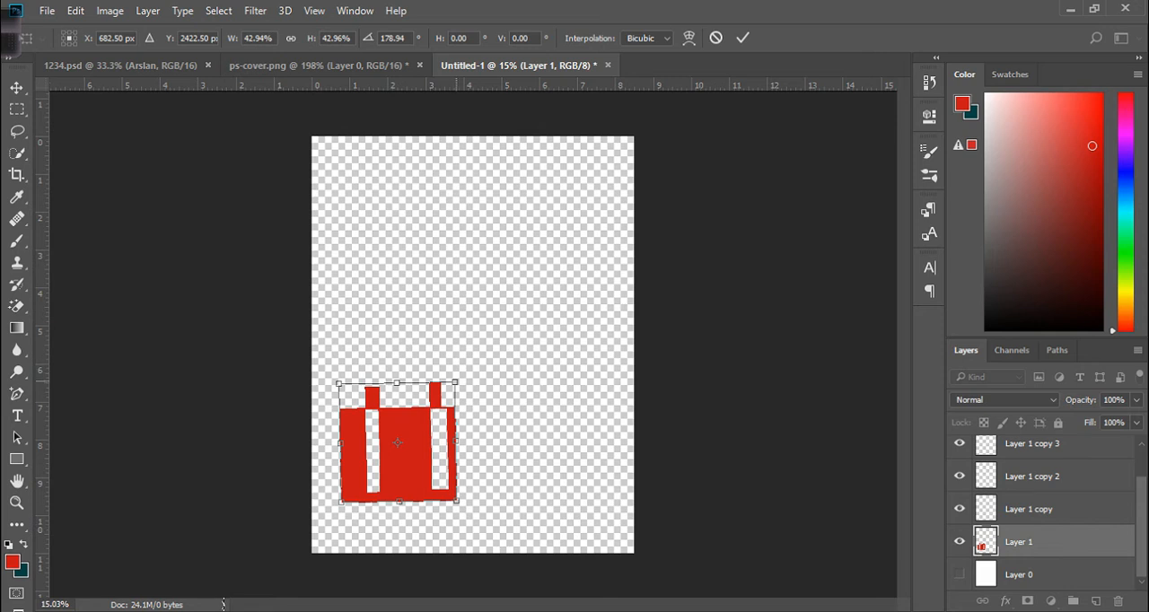
Enlarge the rotated shape to about 95% and commit the transform.
{"action": "left_click_drag", "start_coordinate": [456, 383], "coordinate": [545, 285]}
{"action": "left_click_drag", "start_coordinate": [546, 489], "coordinate": [597, 543]}
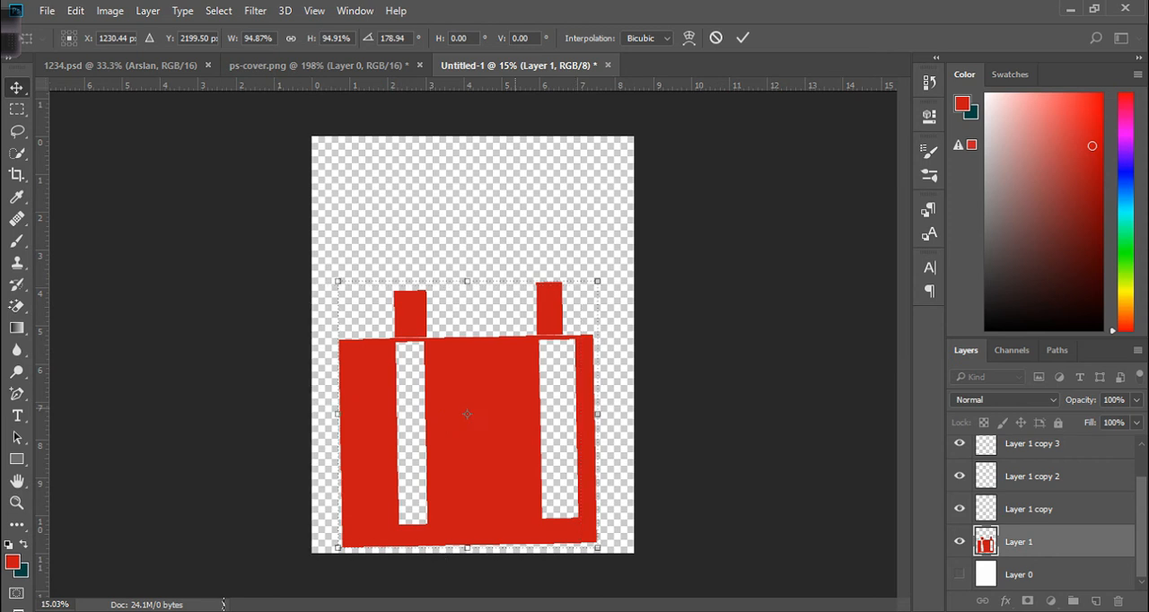
{"action": "key", "text": "Return"}
Move the shape slightly left and rotate it about 1.2° to straighten it, committing the change.
{"action": "left_click_drag", "start_coordinate": [517, 408], "coordinate": [484, 415]}
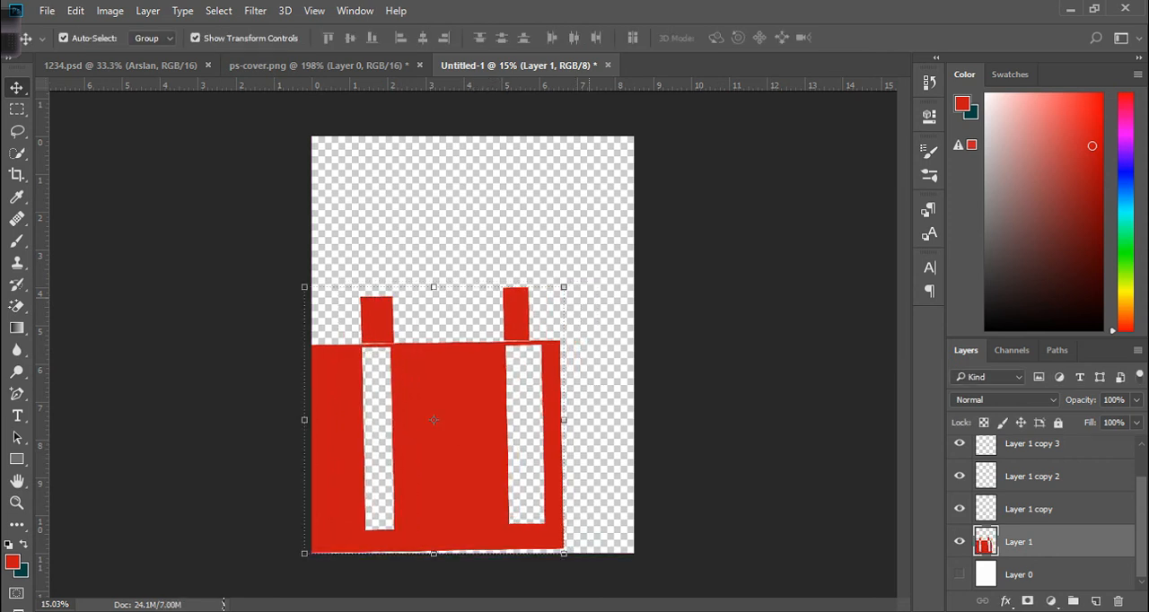
{"action": "left_click_drag", "start_coordinate": [572, 275], "coordinate": [577, 274]}
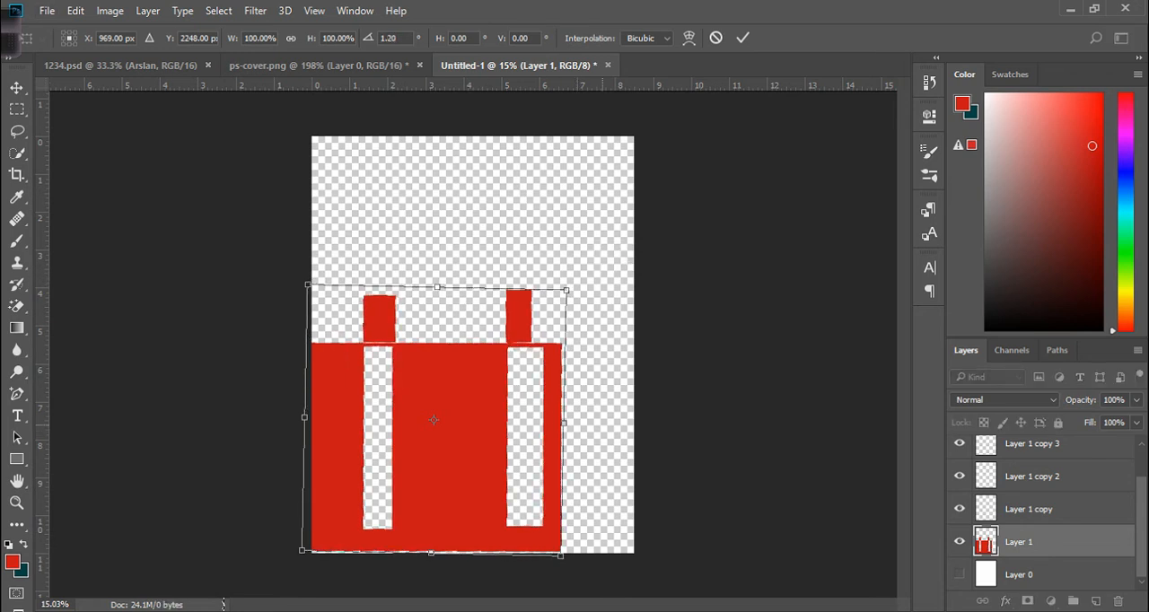
{"action": "key", "text": "Return"}
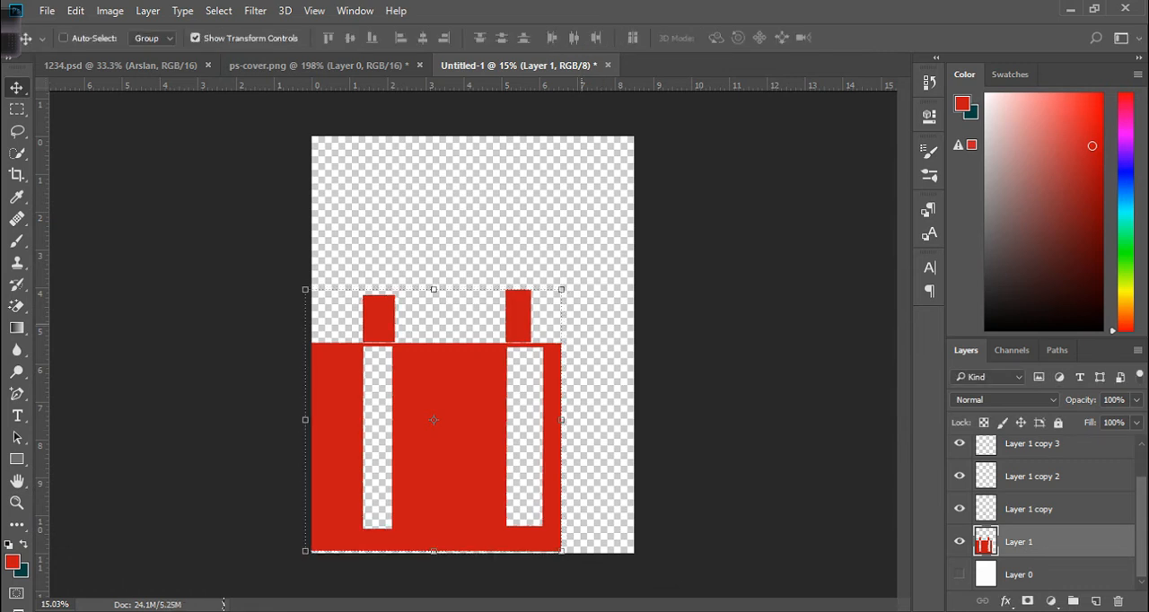
Free Transform Layer 1's shape, rotating it about 29° and scaling it up across the canvas bottom.
{"action": "key", "text": "ctrl+t"}
{"action": "left_click_drag", "start_coordinate": [561, 289], "coordinate": [489, 375]}
{"action": "left_click_drag", "start_coordinate": [306, 290], "coordinate": [350, 212]}
{"action": "left_click_drag", "start_coordinate": [489, 375], "coordinate": [623, 443]}
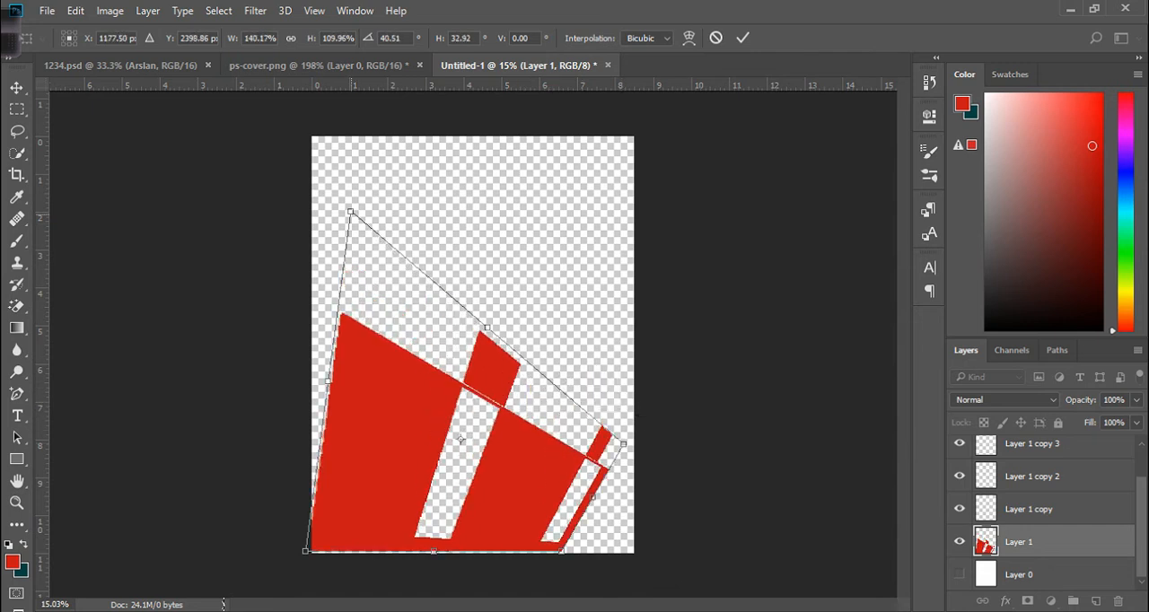
{"action": "left_click_drag", "start_coordinate": [350, 212], "coordinate": [305, 244]}
{"action": "left_click_drag", "start_coordinate": [623, 443], "coordinate": [696, 457]}
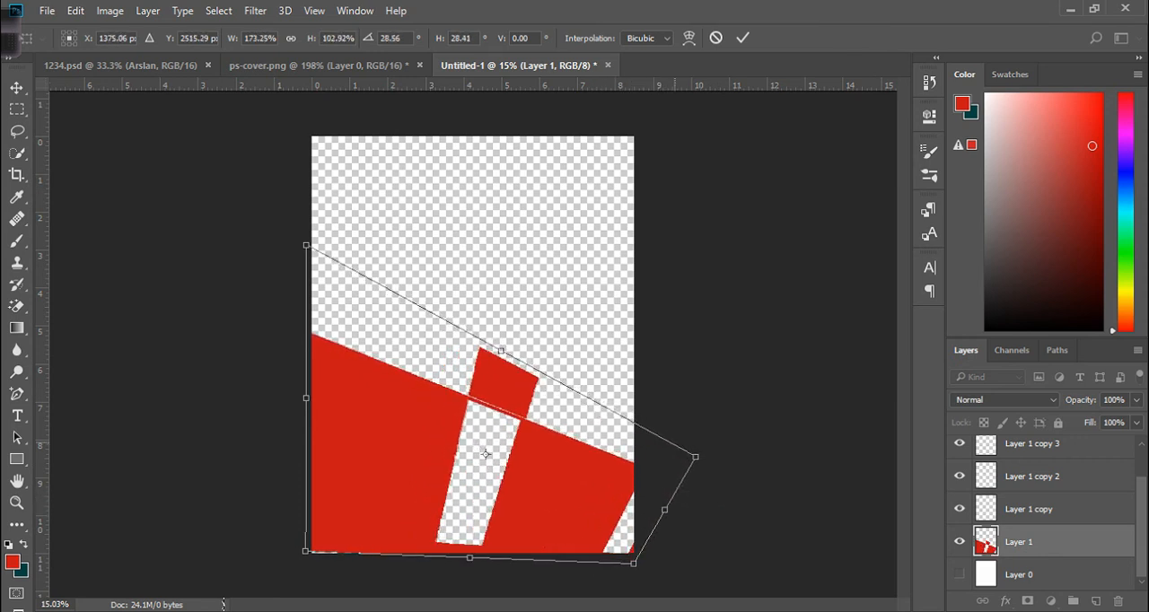
{"action": "key", "text": "Return"}
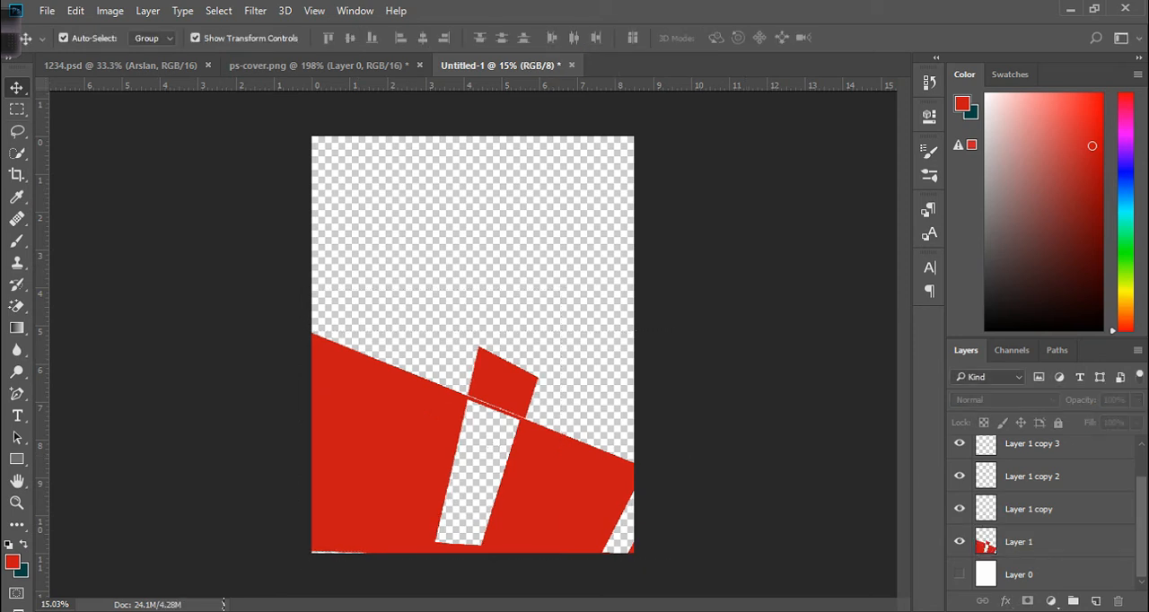
Draw an elliptical selection in the upper canvas and add a smaller circle beside it in Add mode.
{"action": "right_click", "coordinate": [17, 109]}
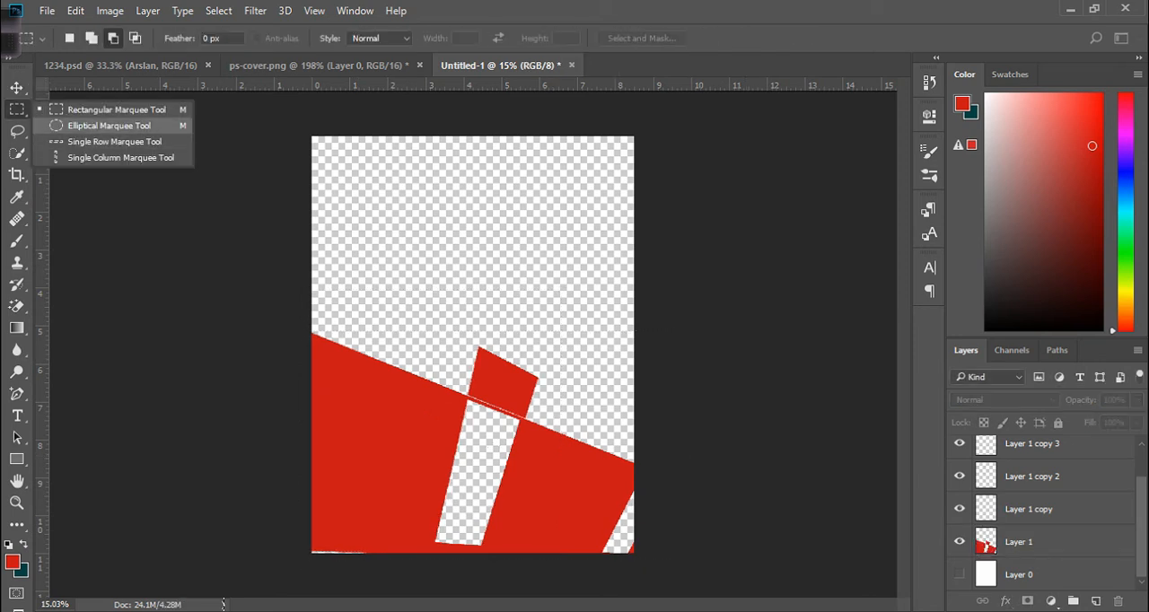
{"action": "left_click", "coordinate": [109, 126]}
{"action": "left_click_drag", "start_coordinate": [368, 169], "coordinate": [575, 298]}
{"action": "left_click", "coordinate": [91, 38]}
{"action": "left_click_drag", "start_coordinate": [505, 282], "coordinate": [594, 357]}
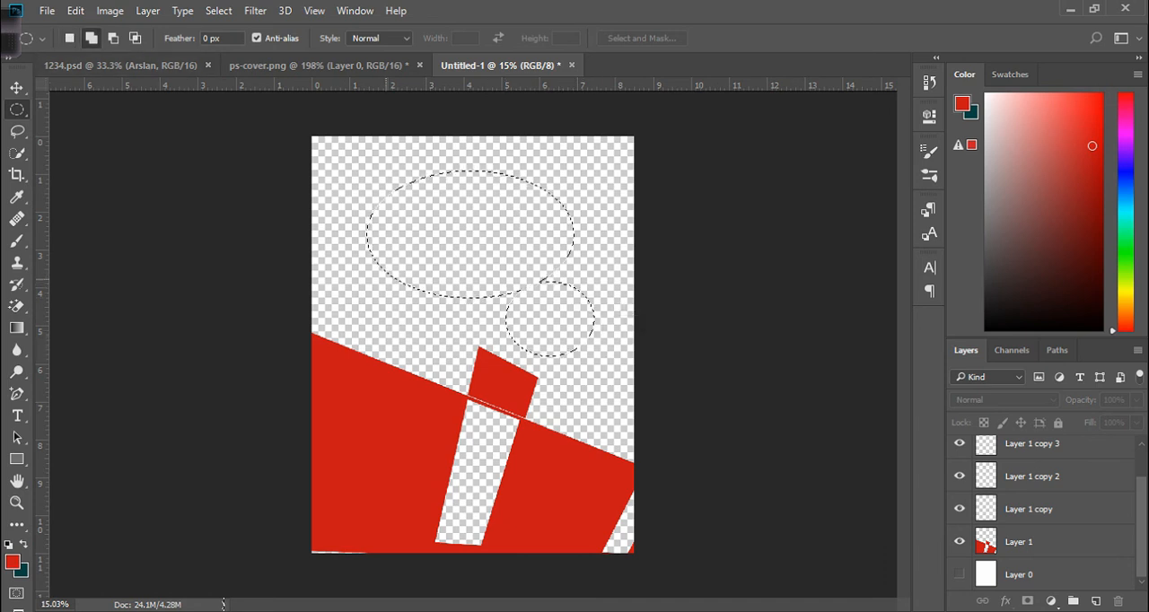
Add rectangular areas on the selection's left side using the Rectangular Marquee tool.
{"action": "right_click", "coordinate": [17, 109]}
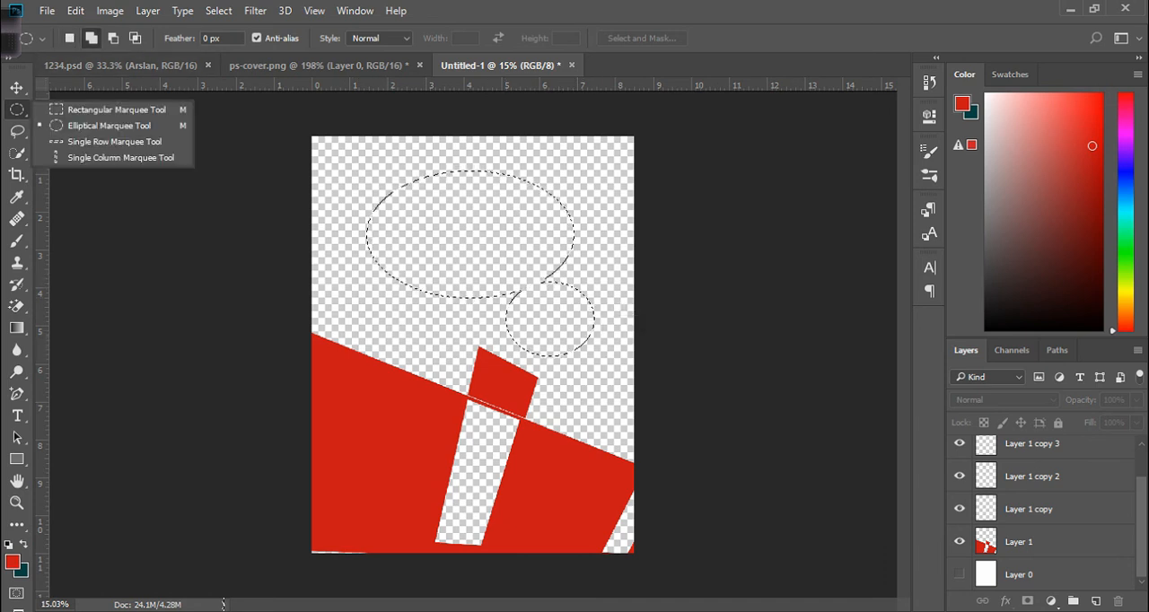
{"action": "left_click", "coordinate": [117, 109]}
{"action": "left_click_drag", "start_coordinate": [422, 327], "coordinate": [332, 222]}
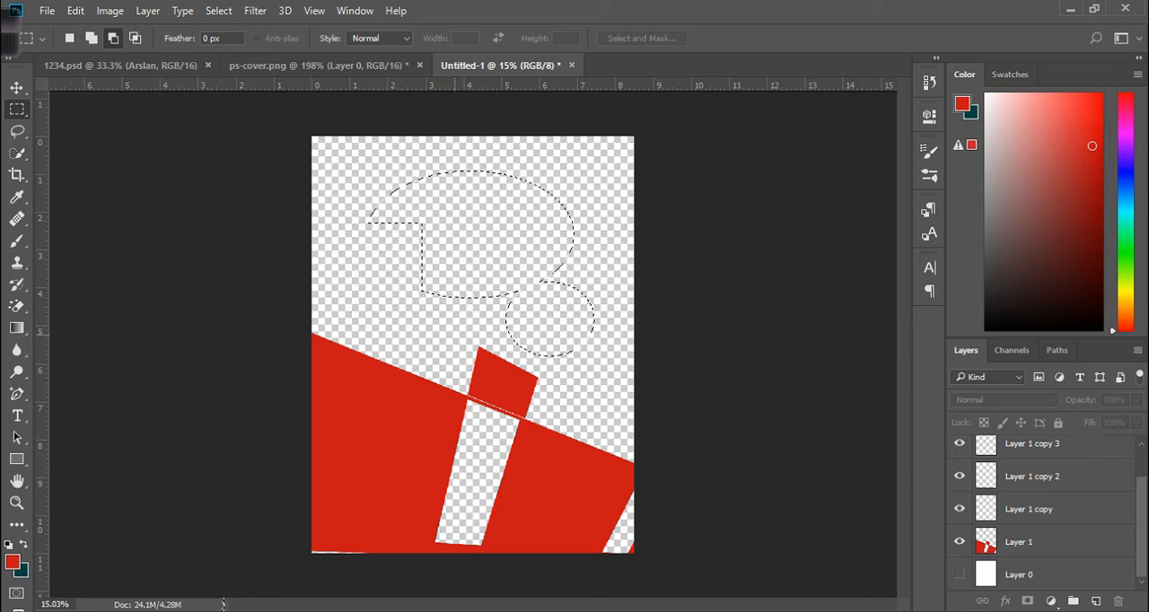
{"action": "left_click", "coordinate": [91, 38]}
{"action": "left_click_drag", "start_coordinate": [443, 353], "coordinate": [328, 185]}
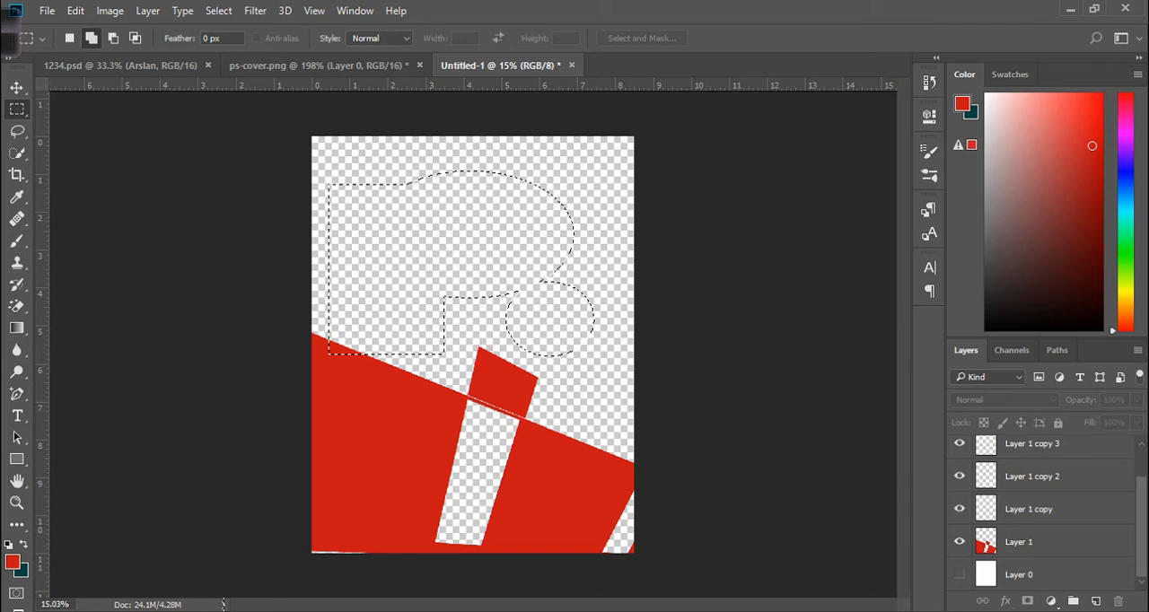
Select Layer 1 copy and fill the selection with the foreground red, then with the dark teal background color.
{"action": "left_click", "coordinate": [1029, 509]}
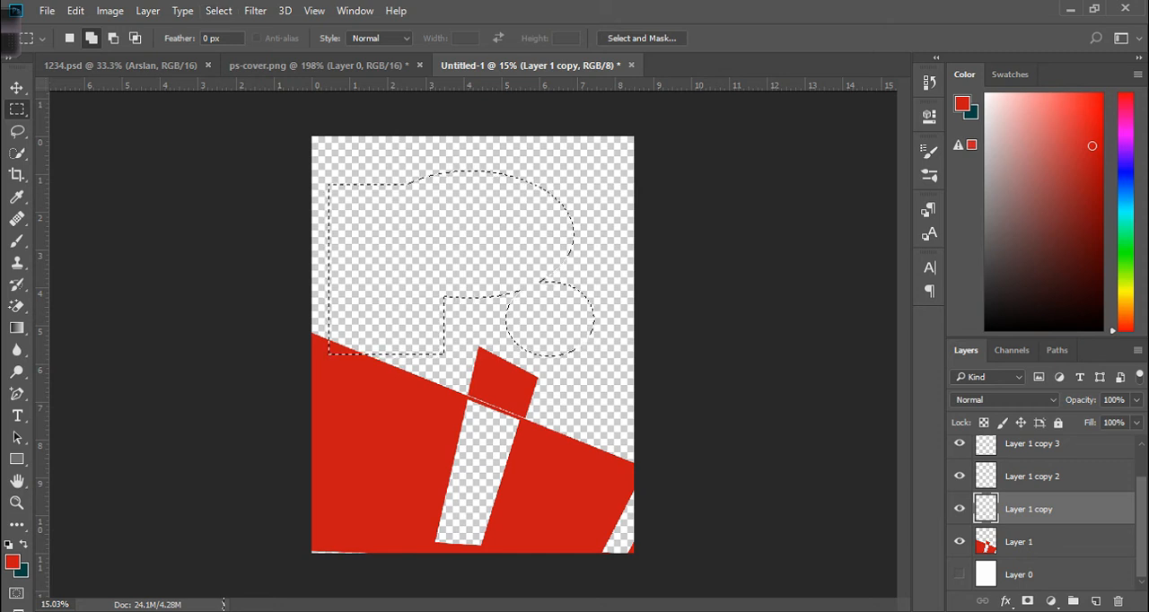
{"action": "key", "text": "alt+BackSpace"}
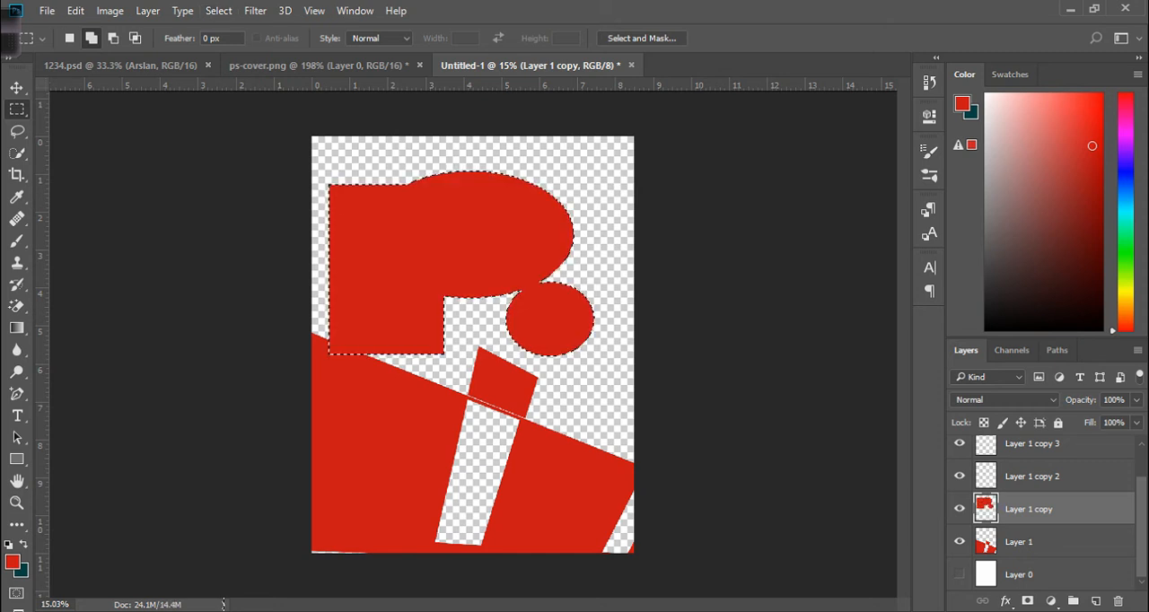
{"action": "key", "text": "ctrl+BackSpace"}
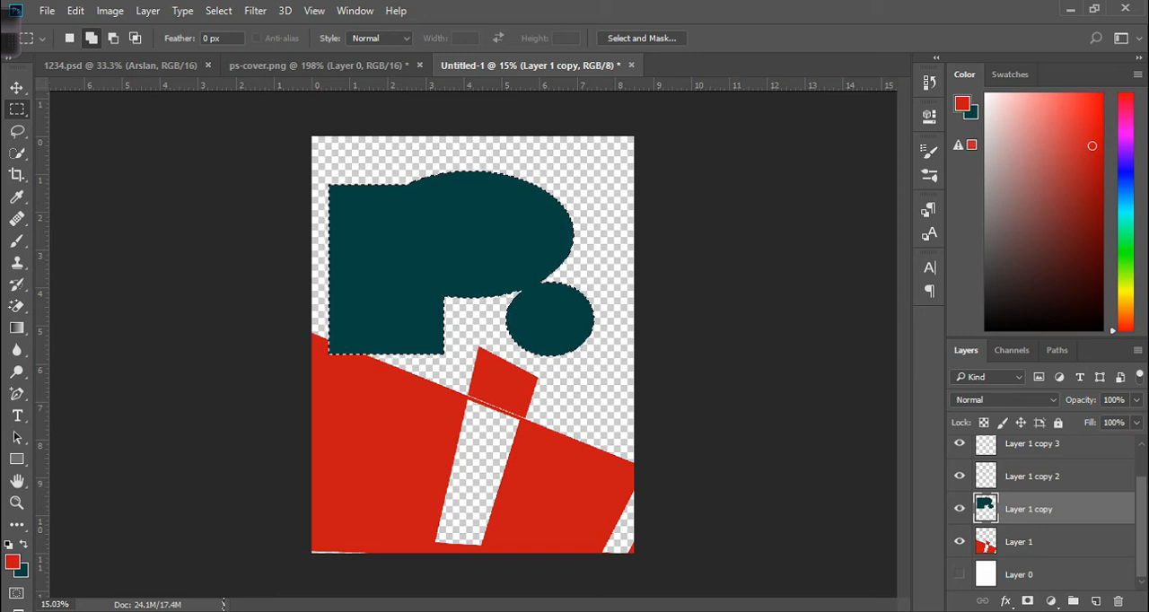
Free Transform the teal shape, scaling it to about 64% and moving it to the canvas's upper left.
{"action": "key", "text": "v"}
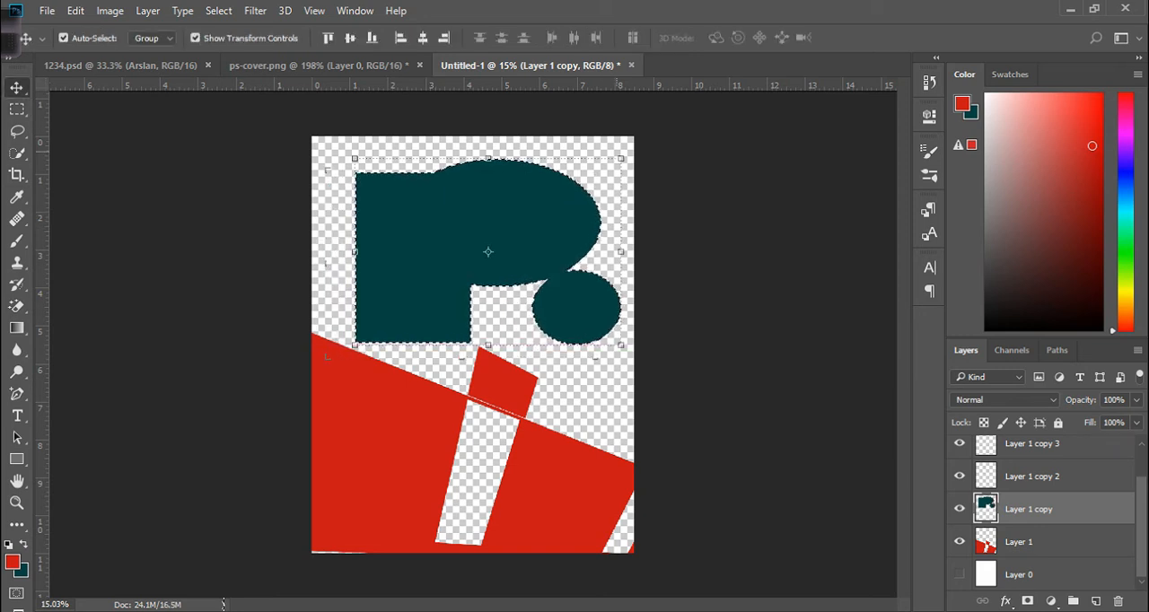
{"action": "key", "text": "ctrl+t"}
{"action": "left_click_drag", "start_coordinate": [621, 158], "coordinate": [526, 227]}
{"action": "left_click_drag", "start_coordinate": [439, 285], "coordinate": [492, 479]}
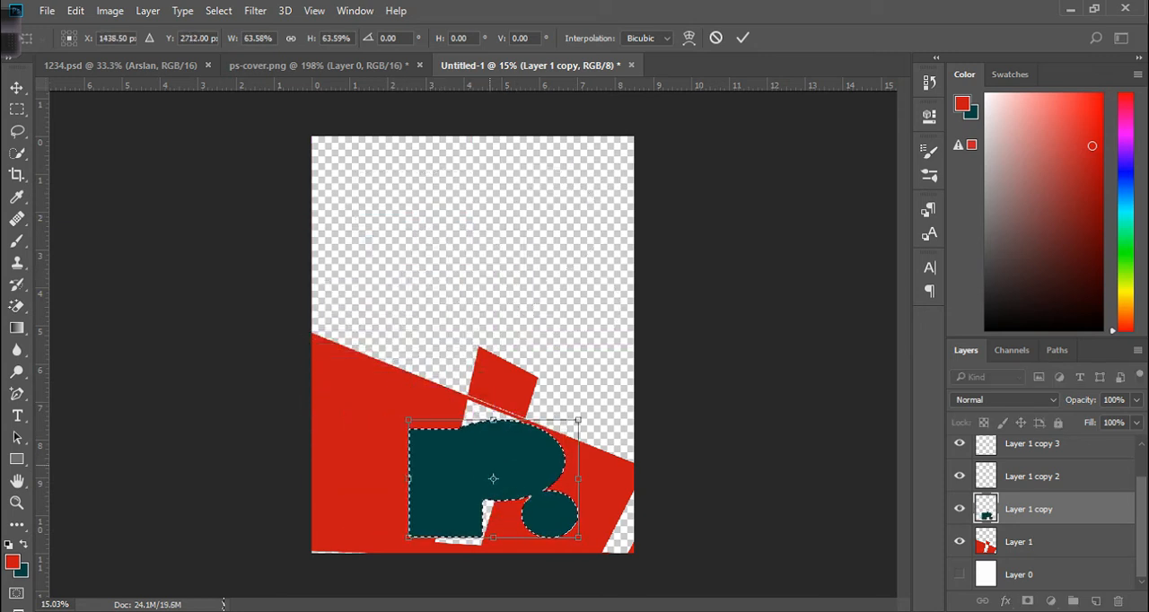
{"action": "left_click_drag", "start_coordinate": [493, 478], "coordinate": [395, 286]}
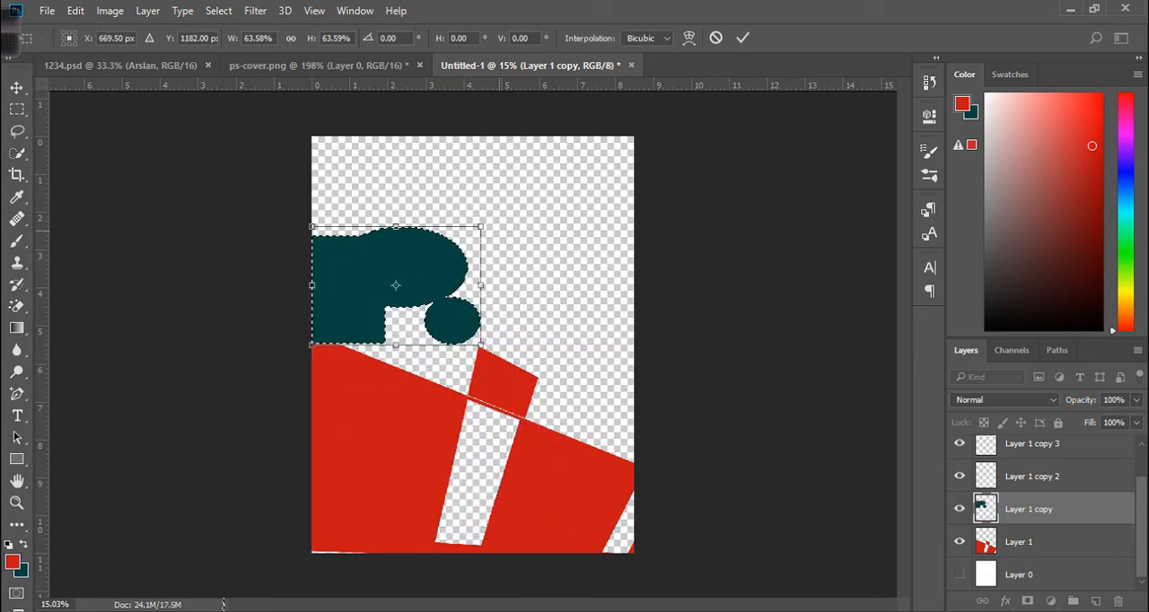
{"action": "key", "text": "Return"}
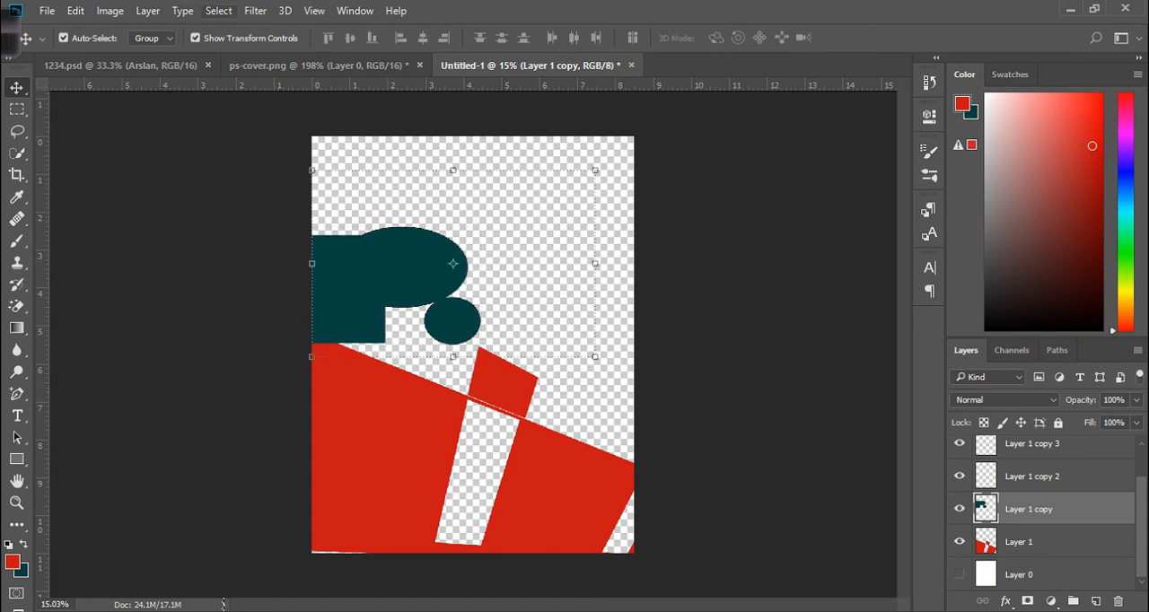
Rotate the teal shape about -109° and move it onto the red shape's left side.
{"action": "left_click", "coordinate": [218, 10]}
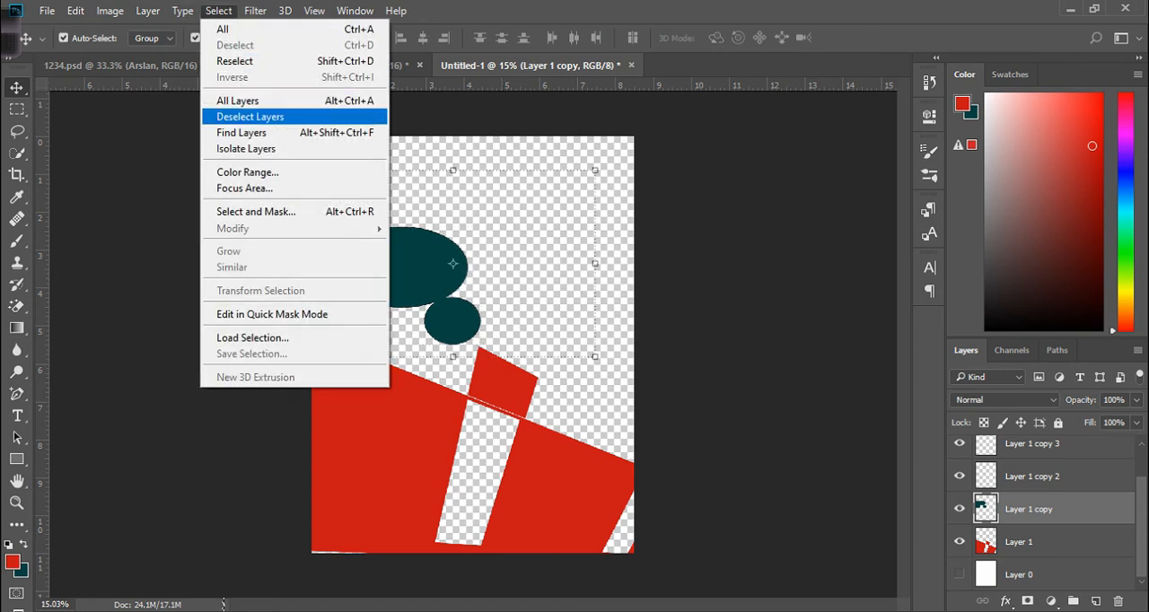
{"action": "left_click", "coordinate": [620, 204]}
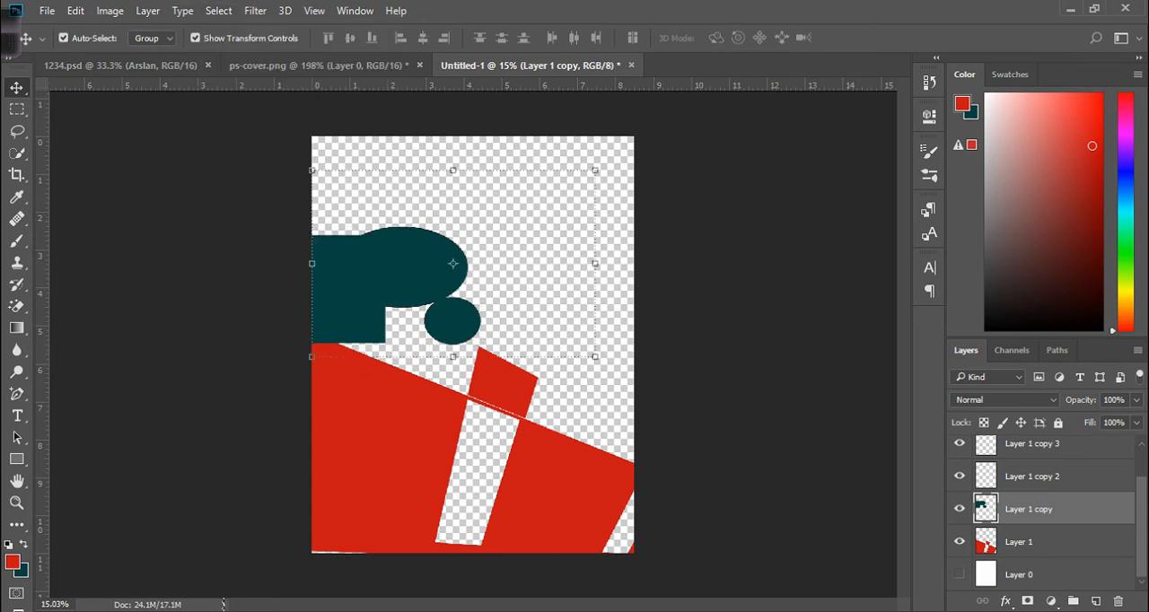
{"action": "left_click_drag", "start_coordinate": [613, 164], "coordinate": [392, 185]}
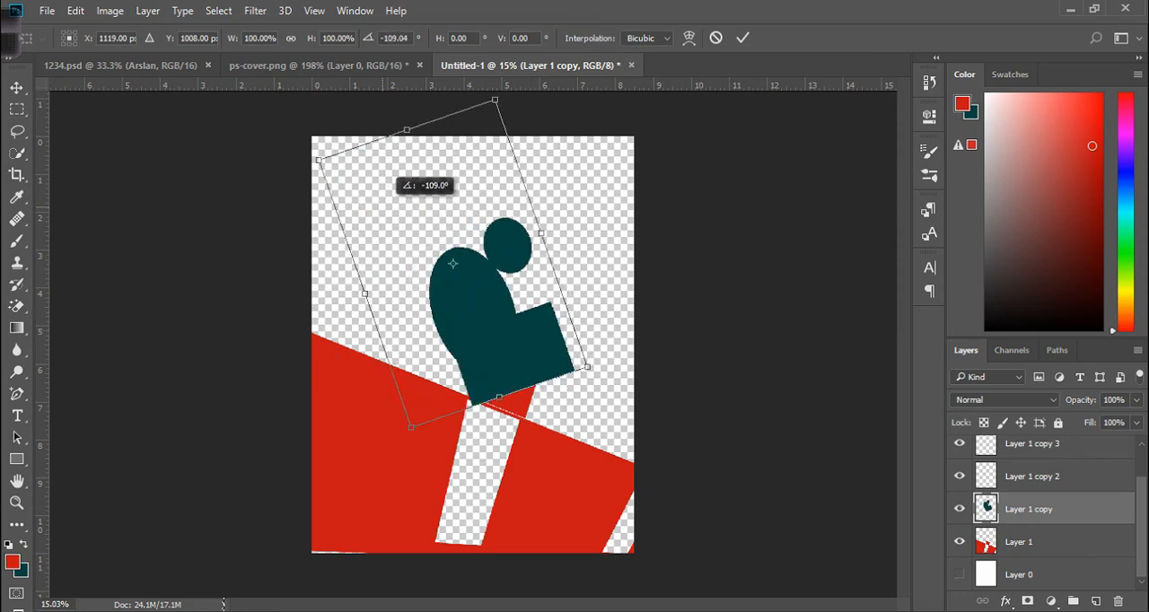
{"action": "left_click_drag", "start_coordinate": [557, 308], "coordinate": [443, 445]}
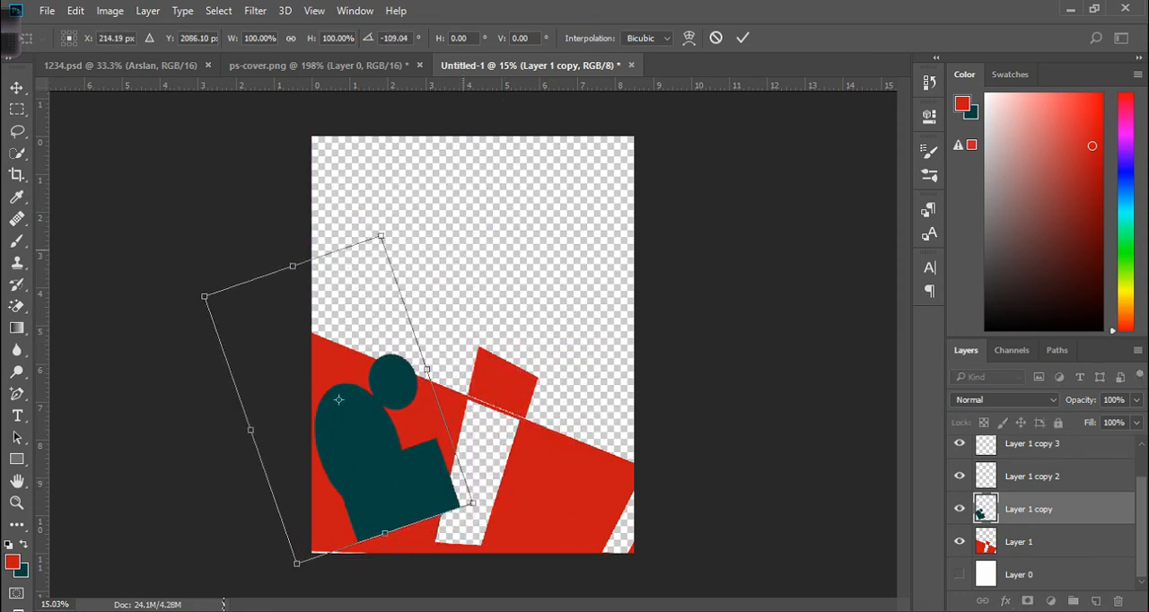
{"action": "key", "text": "Return"}
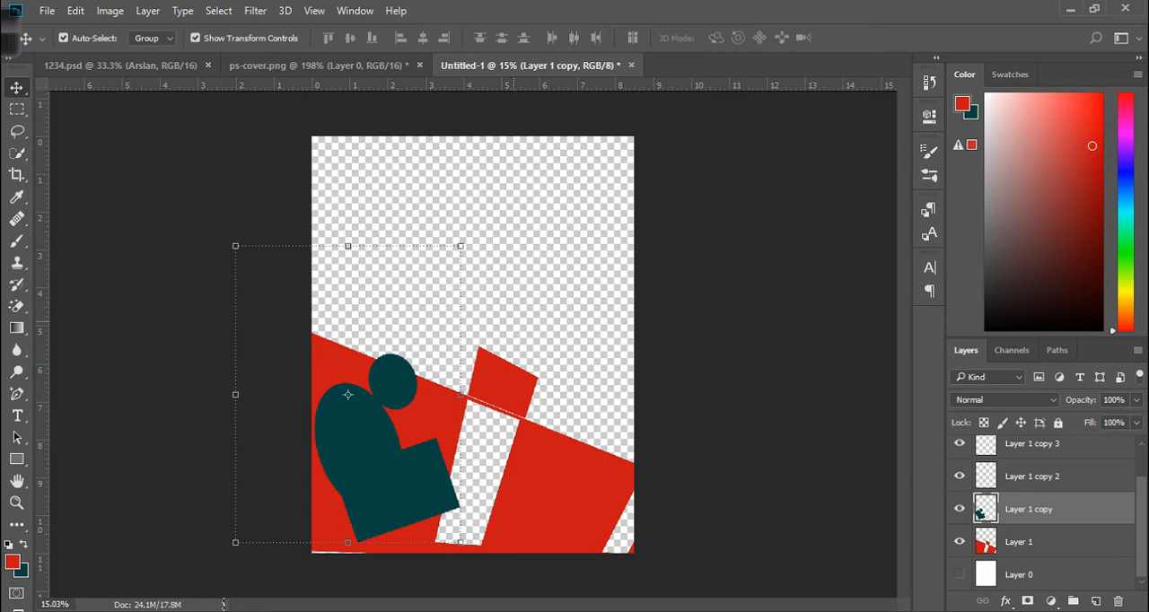
Move the teal shape up toward the canvas top and nudge the red shape slightly down.
{"action": "left_click", "coordinate": [786, 341]}
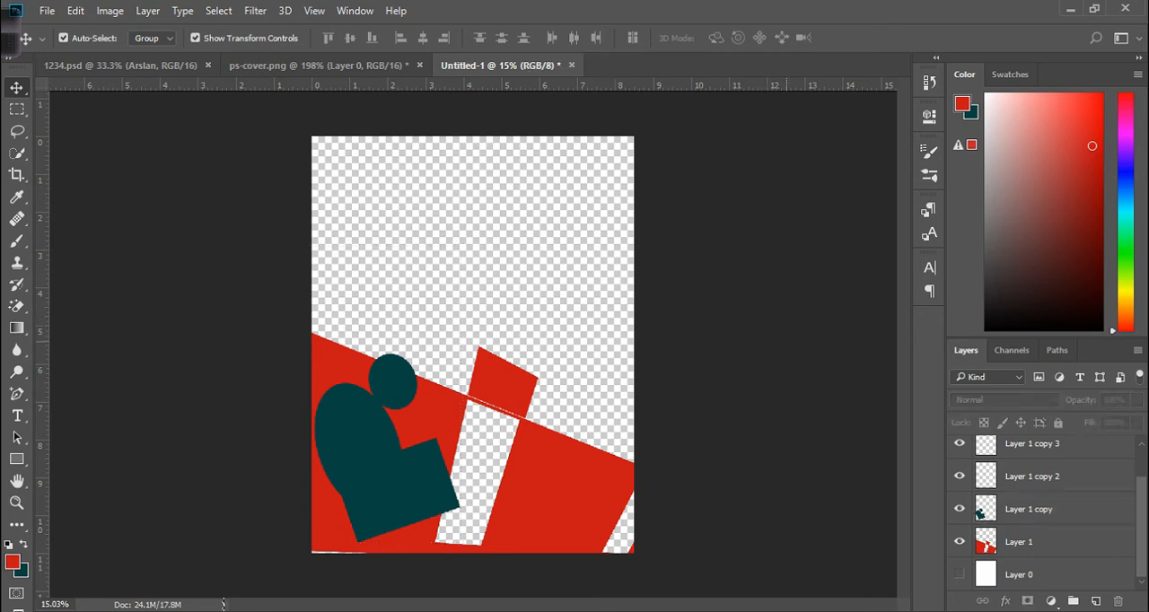
{"action": "left_click_drag", "start_coordinate": [368, 422], "coordinate": [427, 235]}
{"action": "left_click_drag", "start_coordinate": [352, 446], "coordinate": [353, 461]}
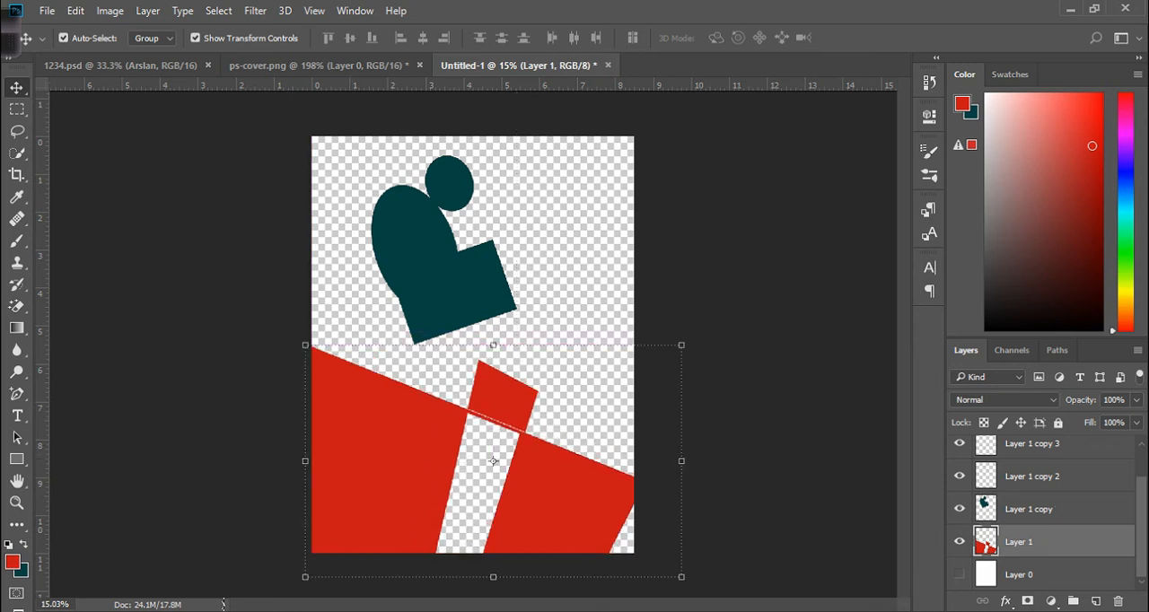
{"action": "left_click", "coordinate": [852, 386]}
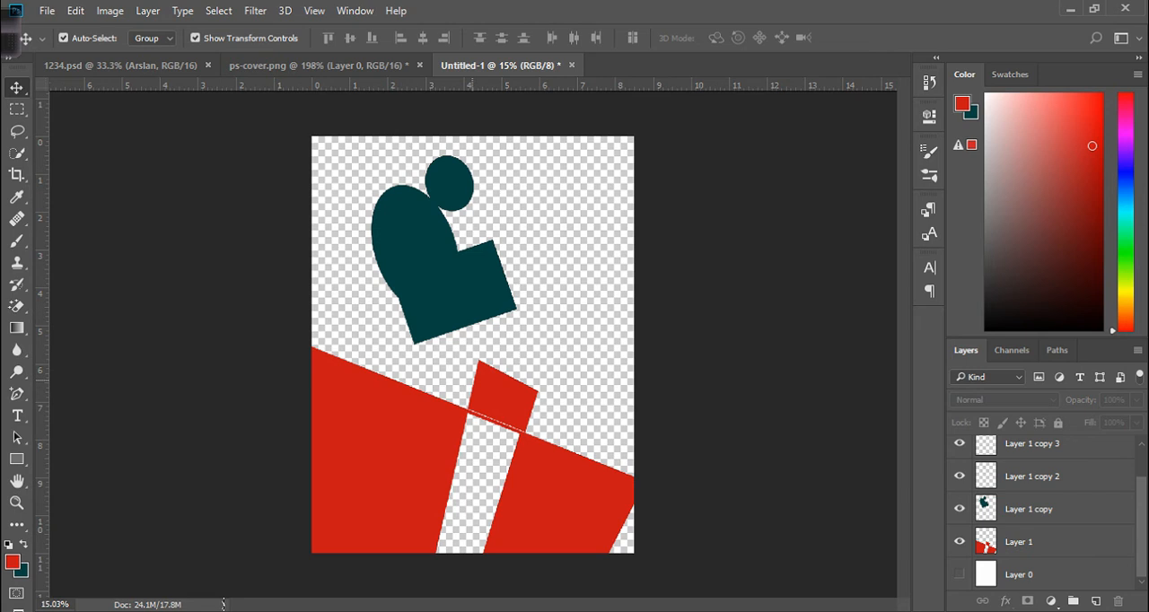
{"action": "left_click", "coordinate": [16, 109]}
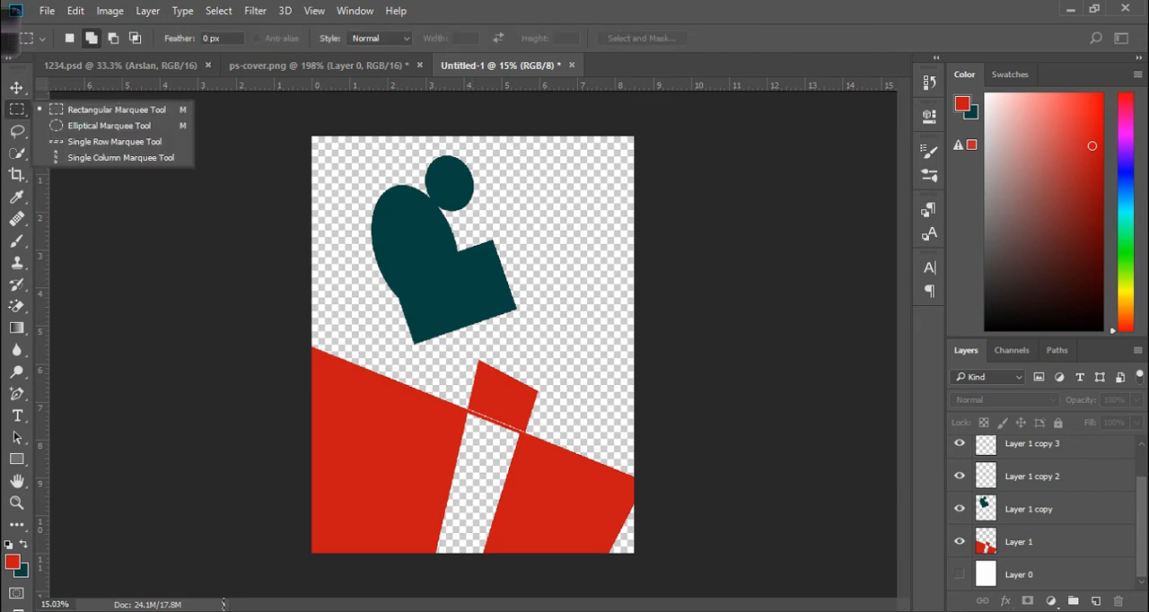
{"action": "left_click_drag", "start_coordinate": [442, 347], "coordinate": [531, 566]}
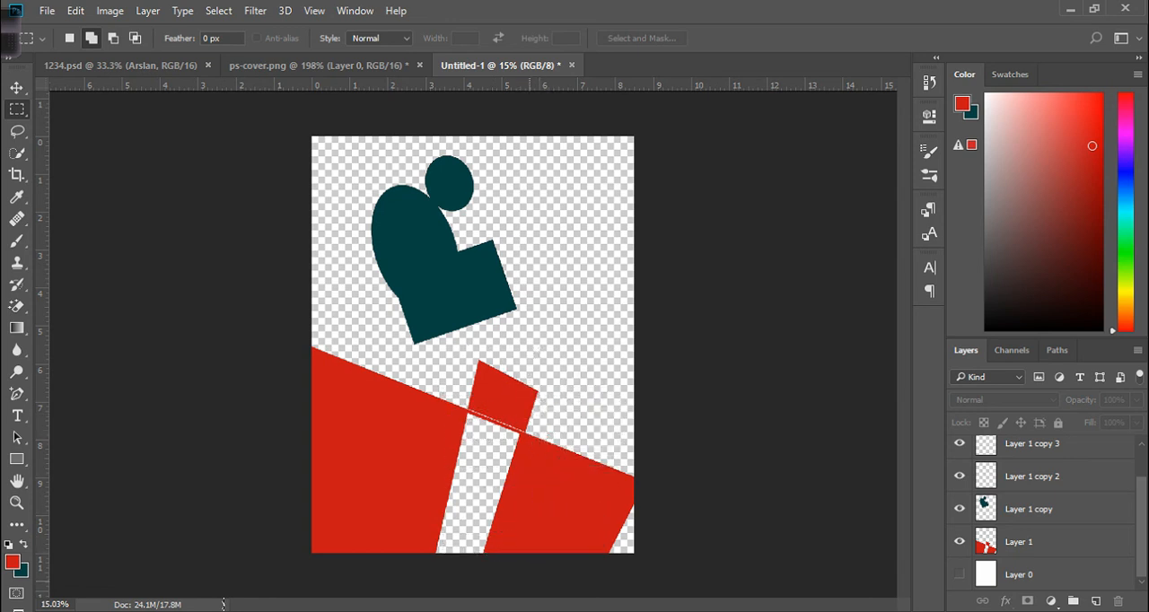
{"action": "key", "text": "Right"}
{"action": "key", "text": "Right"}
{"action": "key", "text": "Right"}
{"action": "key", "text": "Right"}
{"action": "key", "text": "Right"}
{"action": "key", "text": "Right"}
{"action": "key", "text": "Right"}
{"action": "key", "text": "Right"}
{"action": "key", "text": "Right"}
{"action": "key", "text": "Right"}
{"action": "key", "text": "Right"}
{"action": "key", "text": "Right"}
{"action": "key", "text": "Right"}
{"action": "key", "text": "Right"}
{"action": "key", "text": "Right"}
{"action": "key", "text": "Right"}
{"action": "key", "text": "ctrl+d"}
Select the right part of the red shape with a rectangular marquee and delete it from Layer 1.
{"action": "left_click_drag", "start_coordinate": [478, 346], "coordinate": [636, 549]}
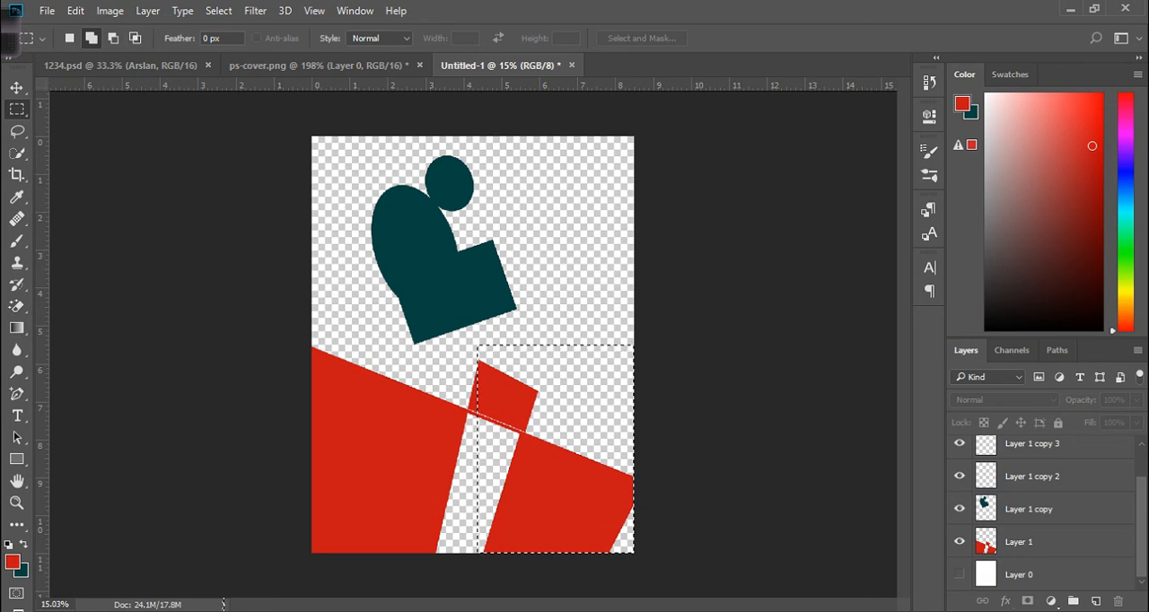
{"action": "left_click_drag", "start_coordinate": [460, 345], "coordinate": [579, 549]}
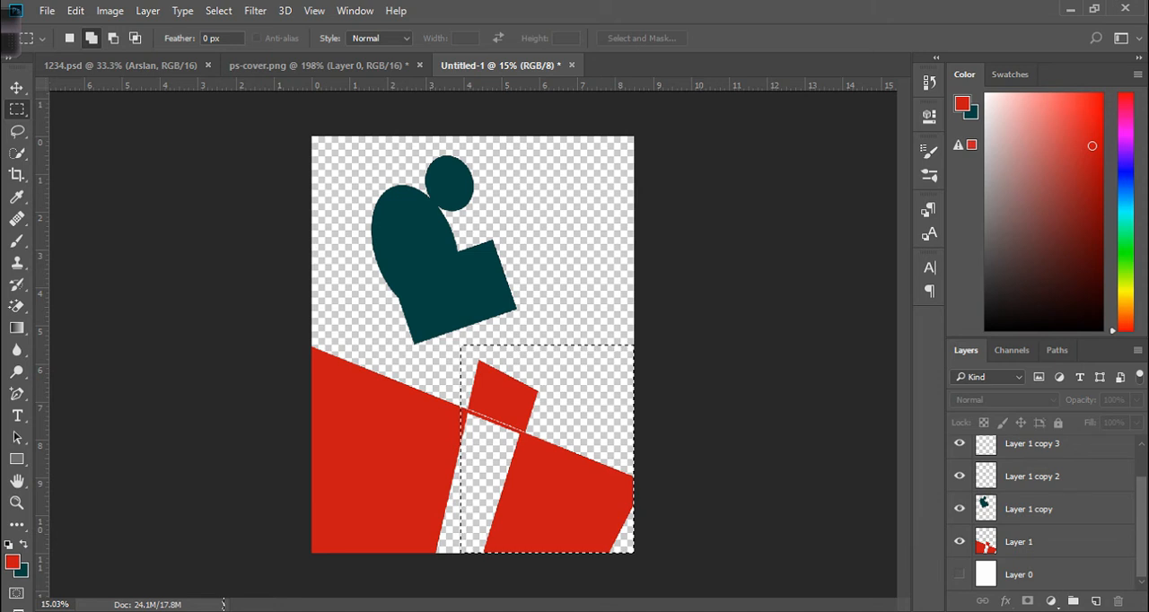
{"action": "left_click", "coordinate": [1020, 542]}
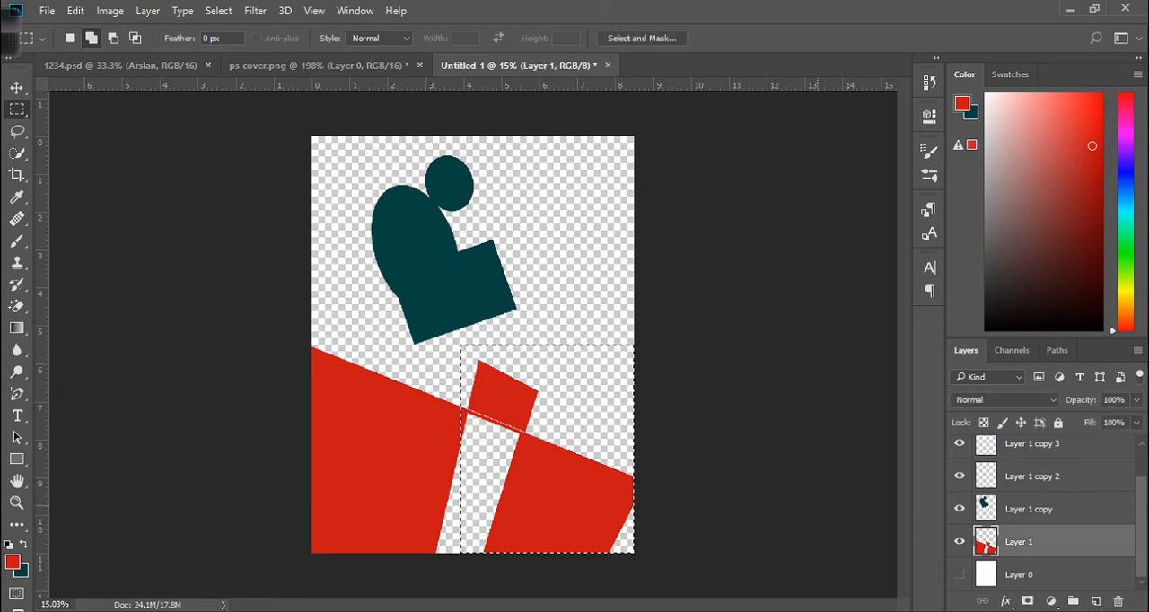
{"action": "key", "text": "Delete"}
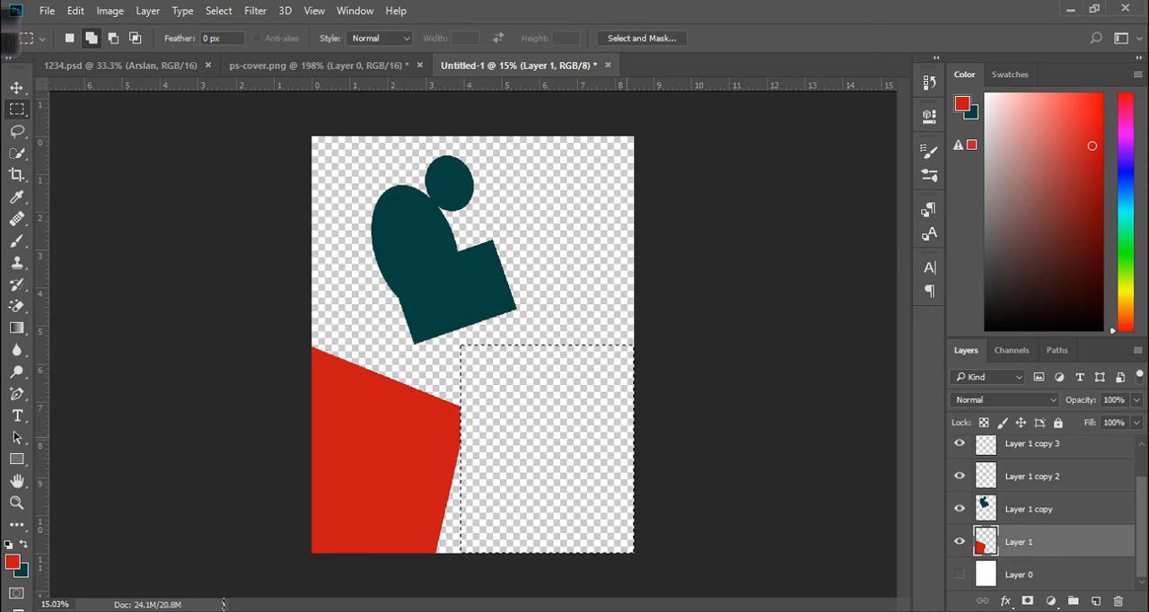
Select Layer 1 copy, nudge the teal shape slightly up-left and deselect.
{"action": "key", "text": "v"}
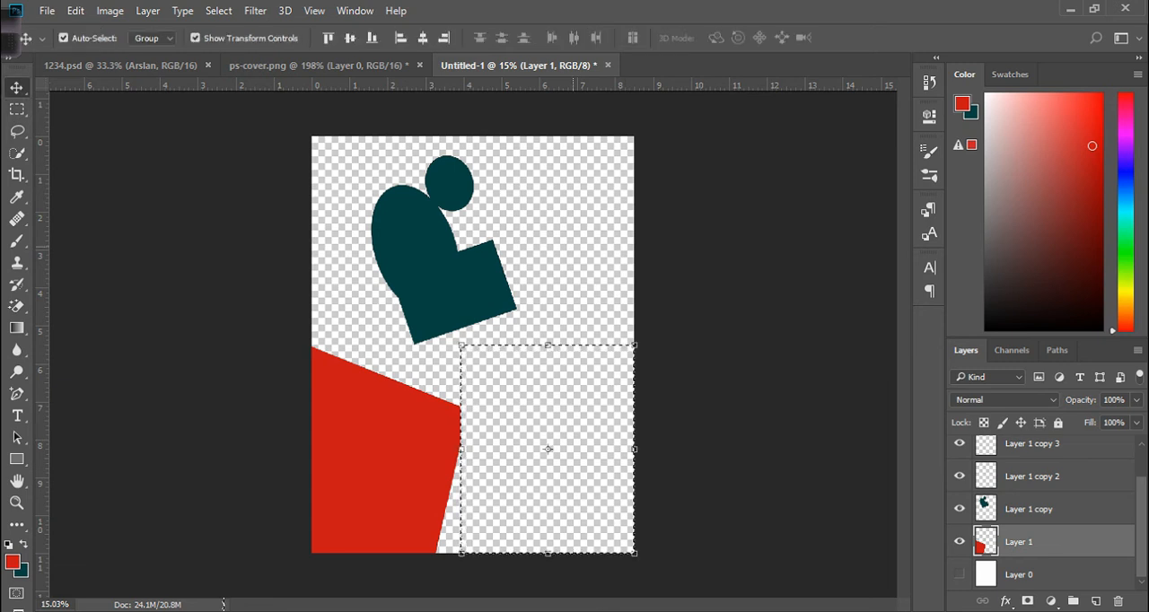
{"action": "left_click", "coordinate": [1028, 509]}
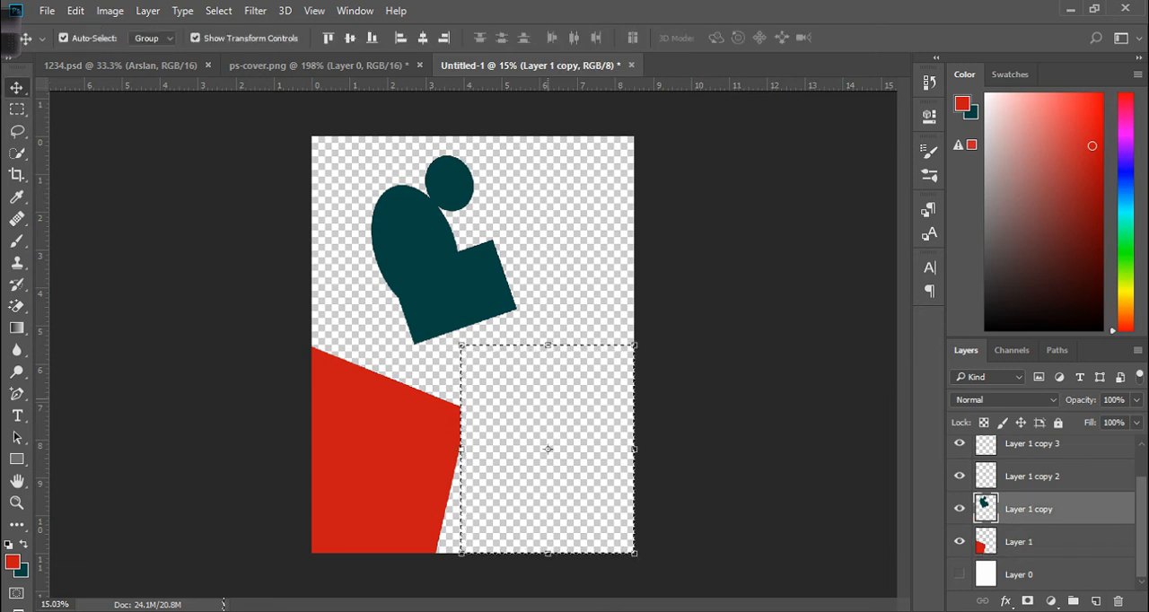
{"action": "left_click_drag", "start_coordinate": [548, 429], "coordinate": [539, 422]}
{"action": "key", "text": "Return"}
{"action": "key", "text": "ctrl+d"}
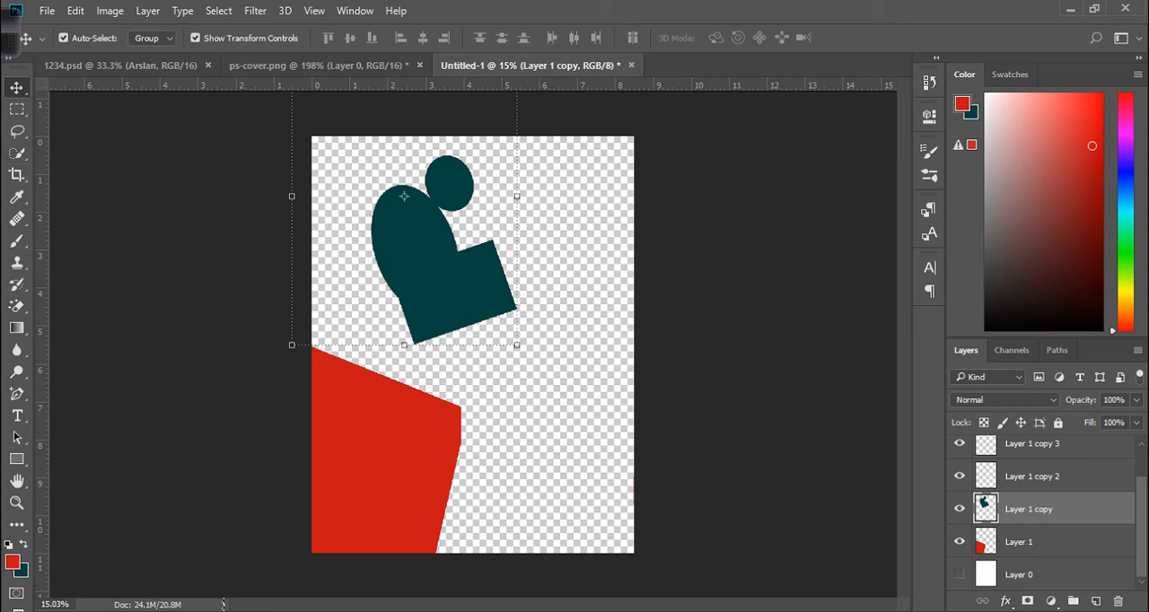
Draw an elliptical selection around the teal shape's small circle.
{"action": "right_click", "coordinate": [16, 109]}
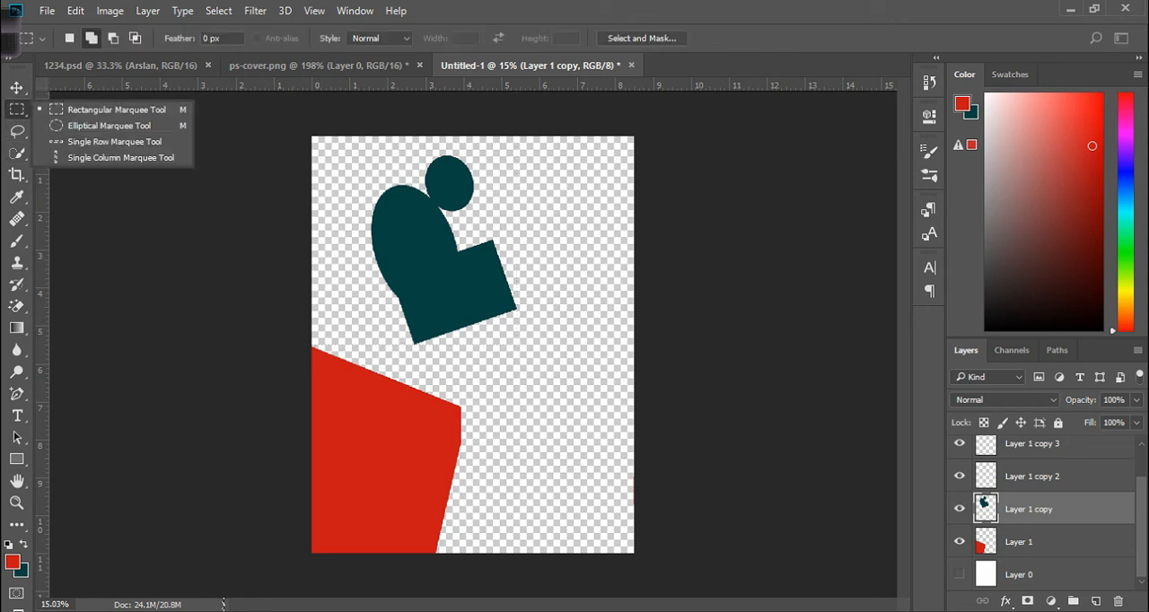
{"action": "left_click", "coordinate": [90, 125]}
{"action": "left_click_drag", "start_coordinate": [417, 155], "coordinate": [512, 234]}
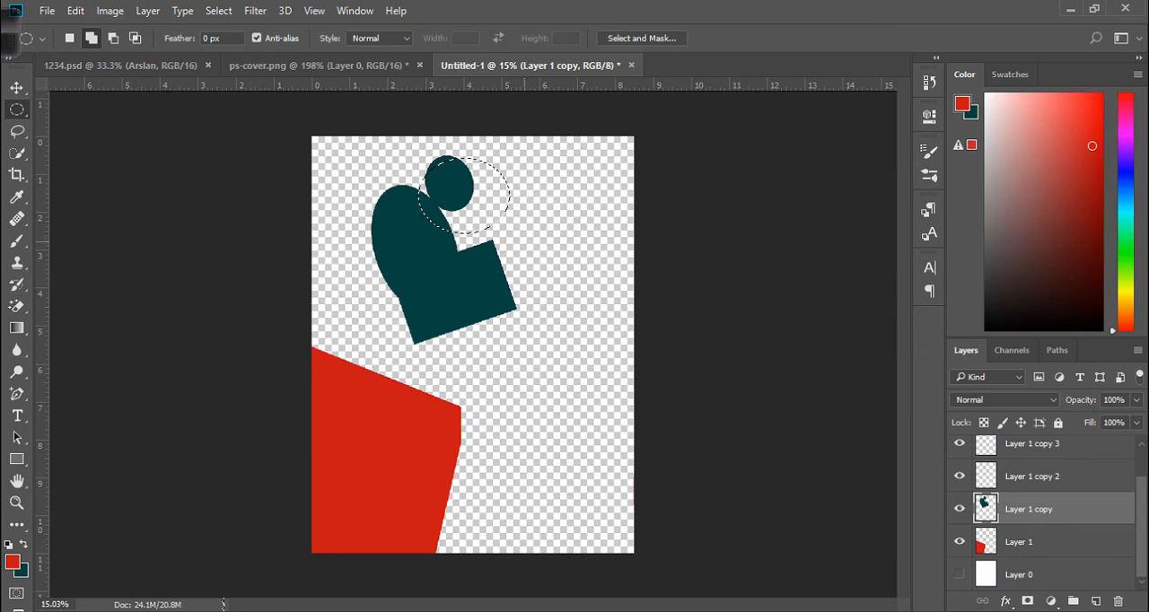
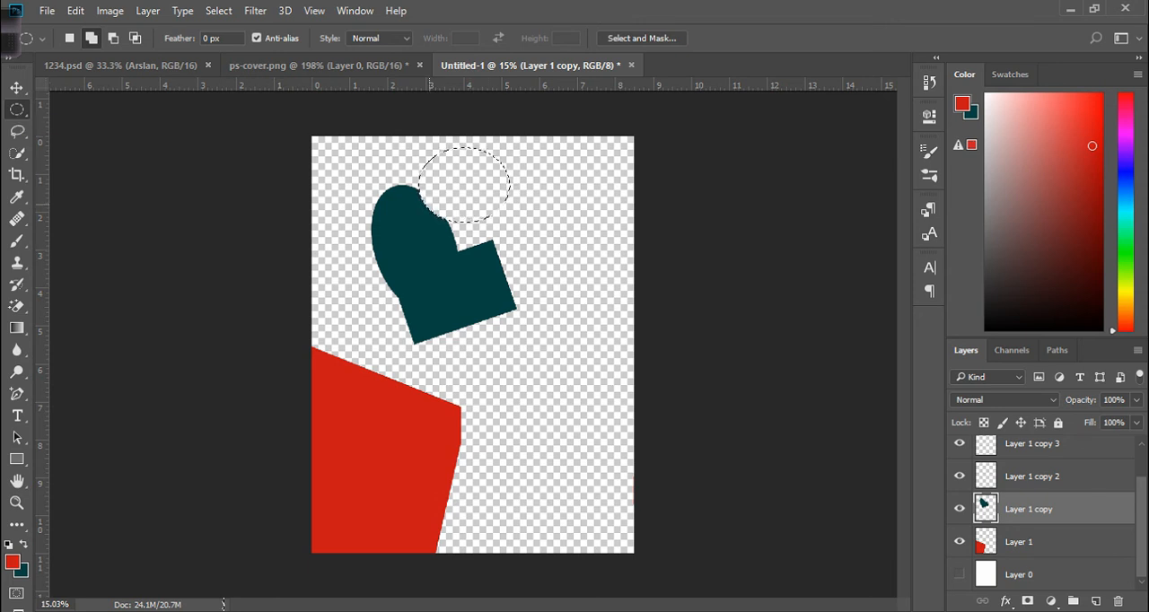
Draw an elliptical selection over the teal shape's rounded top, delete that part and deselect.
{"action": "key", "text": "shift+Down"}
{"action": "key", "text": "shift+Down"}
{"action": "key", "text": "shift+Down"}
{"action": "key", "text": "shift+Down"}
{"action": "key", "text": "shift+Down"}
{"action": "key", "text": "shift+Down"}
{"action": "key", "text": "shift+Down"}
{"action": "key", "text": "shift+Down"}
{"action": "key", "text": "shift+Down"}
{"action": "key", "text": "shift+Down"}
{"action": "key", "text": "shift+Down"}
{"action": "key", "text": "shift+Left"}
{"action": "key", "text": "shift+Left"}
{"action": "key", "text": "shift+Left"}
{"action": "key", "text": "shift+Left"}
{"action": "key", "text": "shift+Left"}
{"action": "key", "text": "shift+Left"}
{"action": "key", "text": "shift+Left"}
{"action": "key", "text": "shift+Left"}
{"action": "key", "text": "shift+Left"}
{"action": "key", "text": "shift+Left"}
{"action": "left_click_drag", "start_coordinate": [348, 170], "coordinate": [499, 303]}
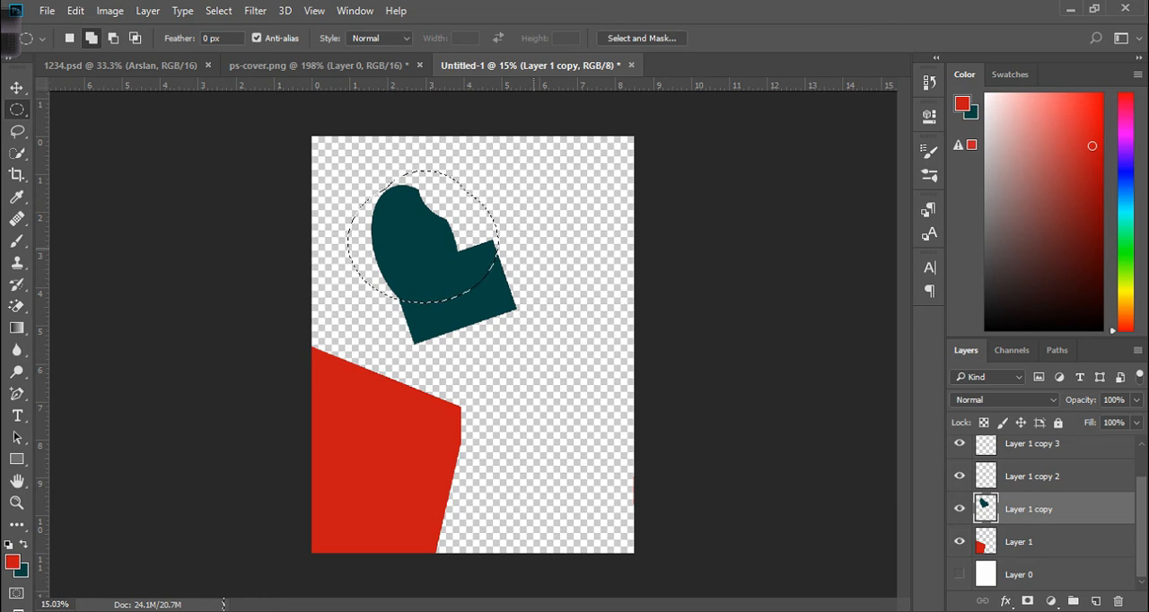
{"action": "key", "text": "Delete"}
{"action": "key", "text": "ctrl+d"}
Move the remaining teal arc lower right on the canvas with the Move tool.
{"action": "key", "text": "v"}
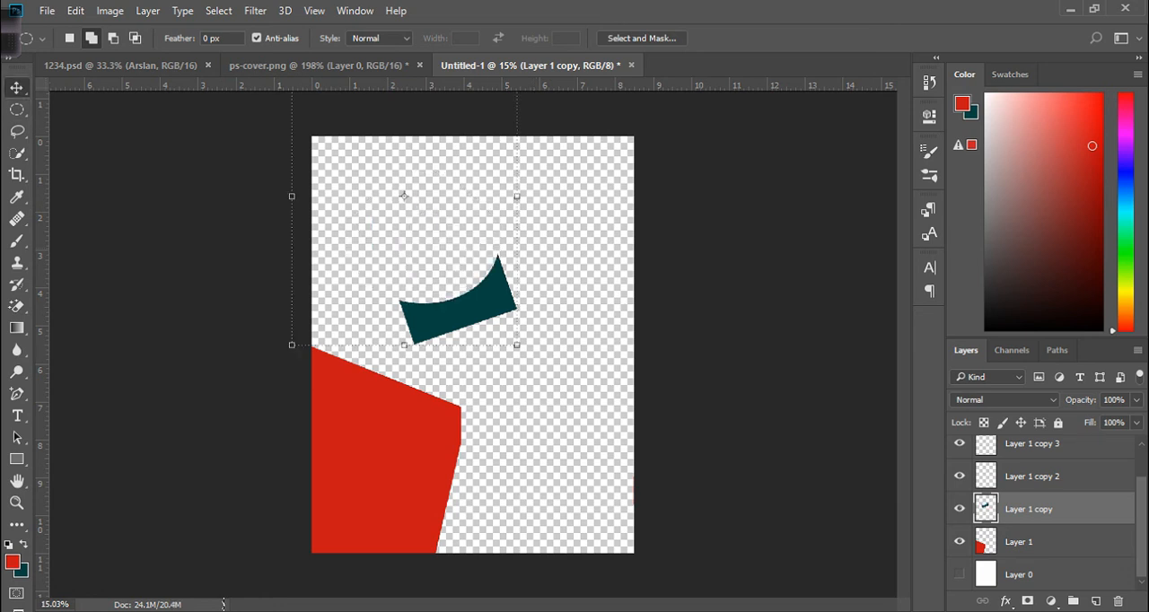
{"action": "left_click_drag", "start_coordinate": [457, 319], "coordinate": [547, 407]}
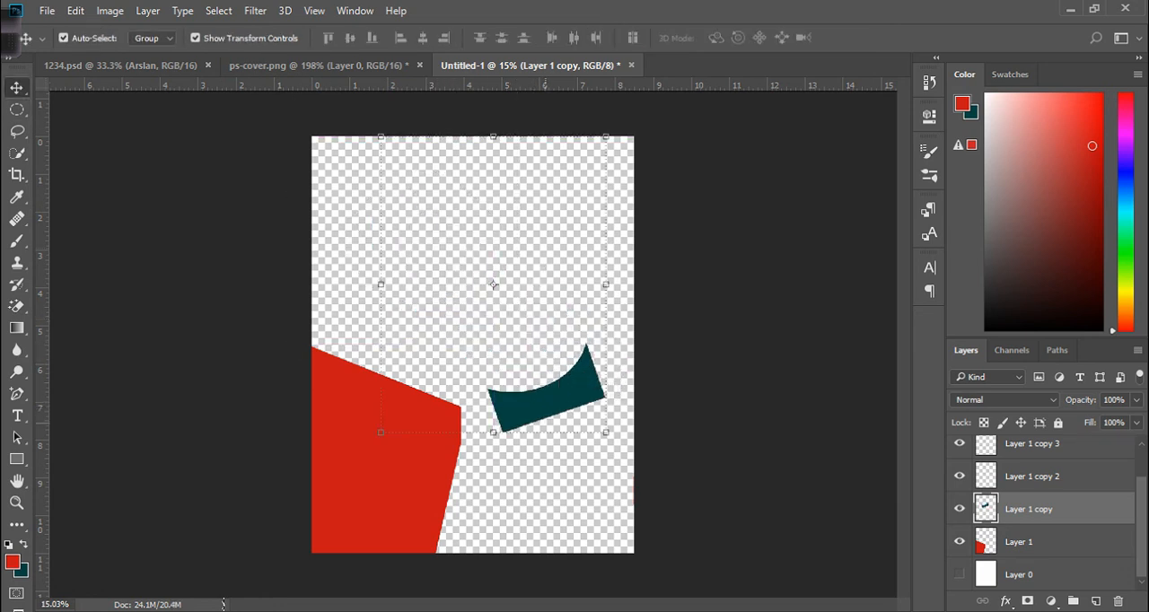
Select Layer 1 copy 2, paste the rounded teal shape into it and move it upward.
{"action": "left_click", "coordinate": [1032, 476]}
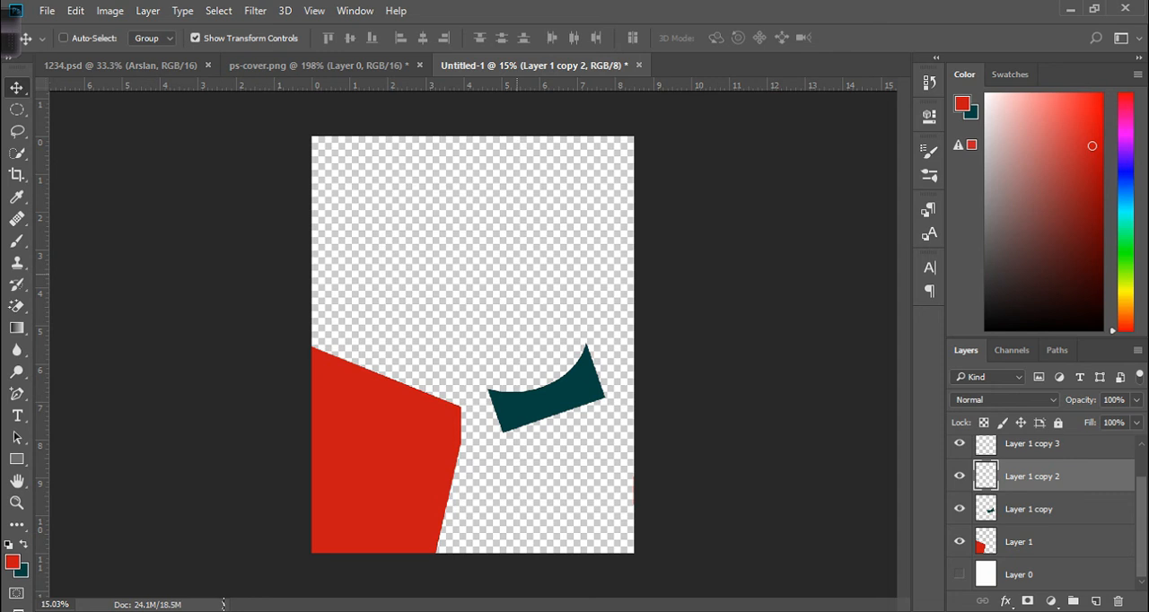
{"action": "key", "text": "ctrl+v"}
{"action": "left_click_drag", "start_coordinate": [467, 382], "coordinate": [468, 316]}
{"action": "left_click", "coordinate": [534, 401]}
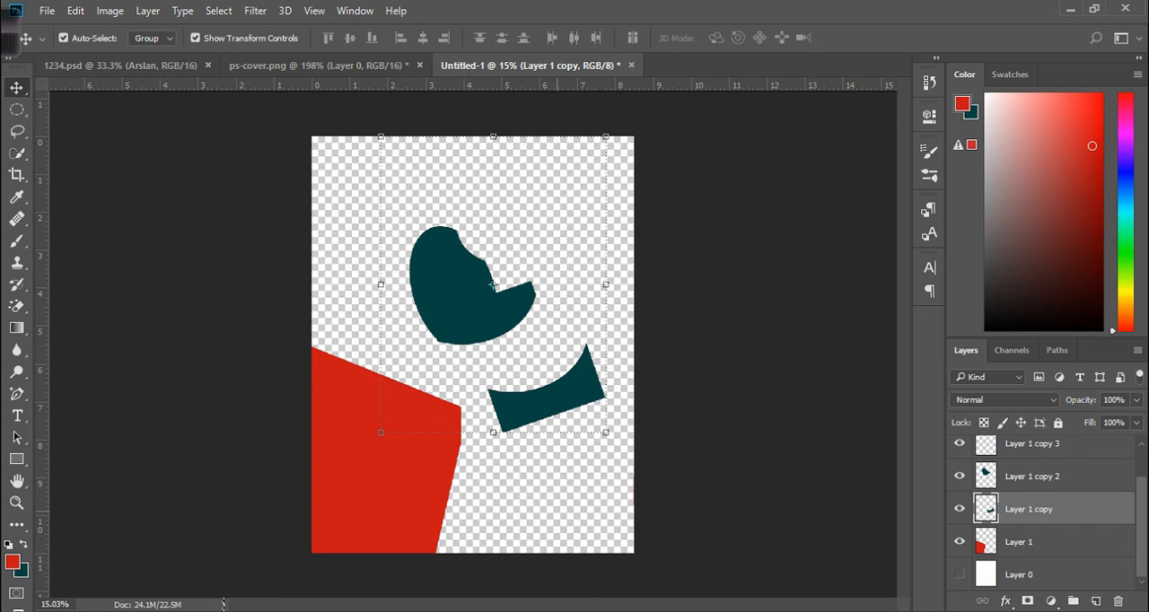
Reposition the teal arc further down-right and nudge the rounded teal shape up.
{"action": "left_click_drag", "start_coordinate": [585, 353], "coordinate": [601, 429]}
{"action": "left_click_drag", "start_coordinate": [579, 466], "coordinate": [581, 466]}
{"action": "left_click_drag", "start_coordinate": [505, 310], "coordinate": [504, 285]}
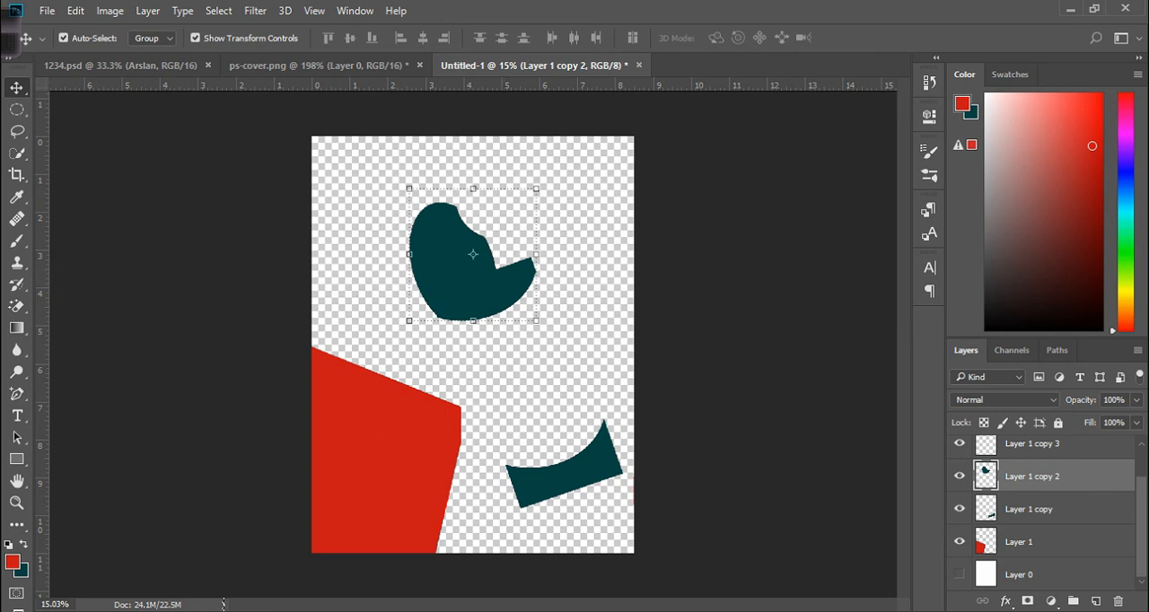
Hide Layer 1, Layer 1 copy and Layer 1 copy 2, and show the white Layer 0.
{"action": "left_click", "coordinate": [960, 541]}
{"action": "left_click", "coordinate": [960, 509]}
{"action": "left_click", "coordinate": [960, 476]}
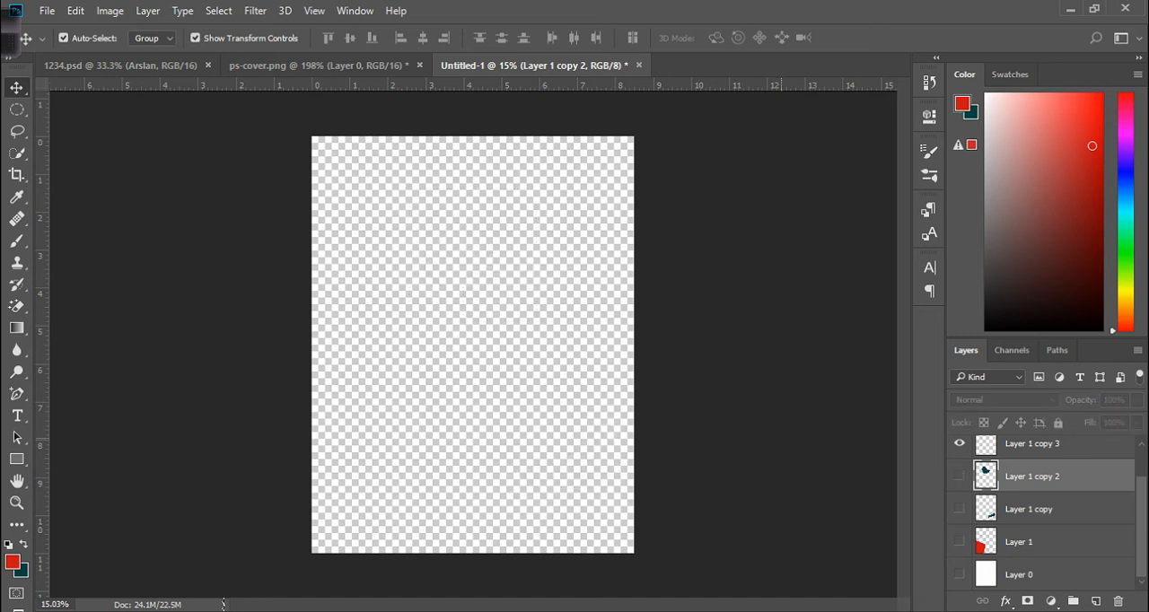
{"action": "left_click", "coordinate": [960, 574]}
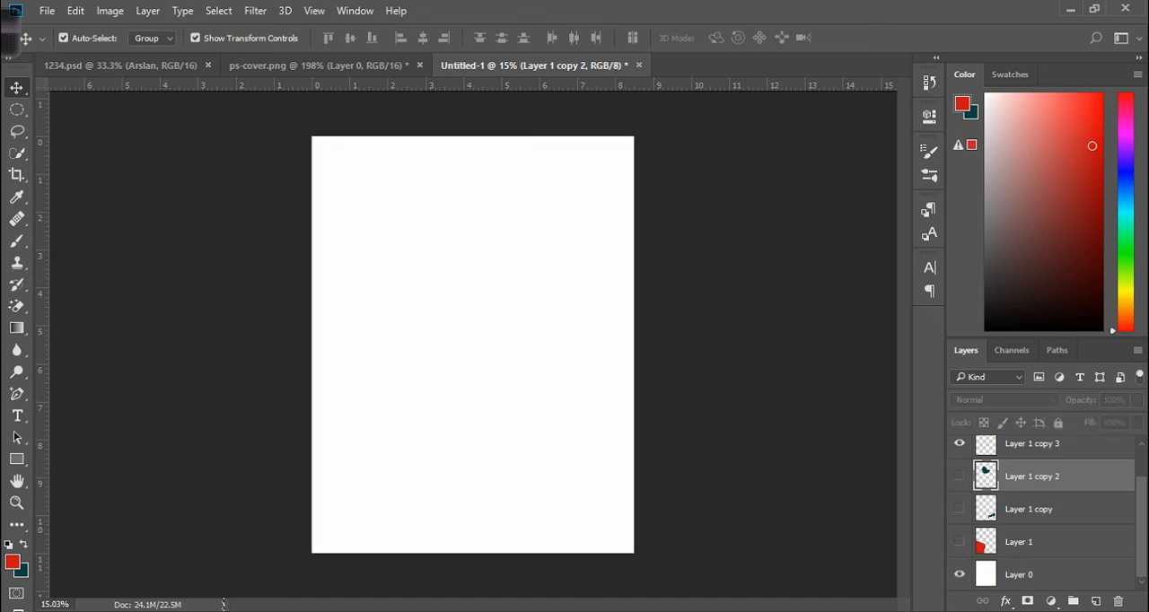
Draw a rectangular marquee across the top part of the canvas with the Rectangular Marquee tool.
{"action": "right_click", "coordinate": [17, 110]}
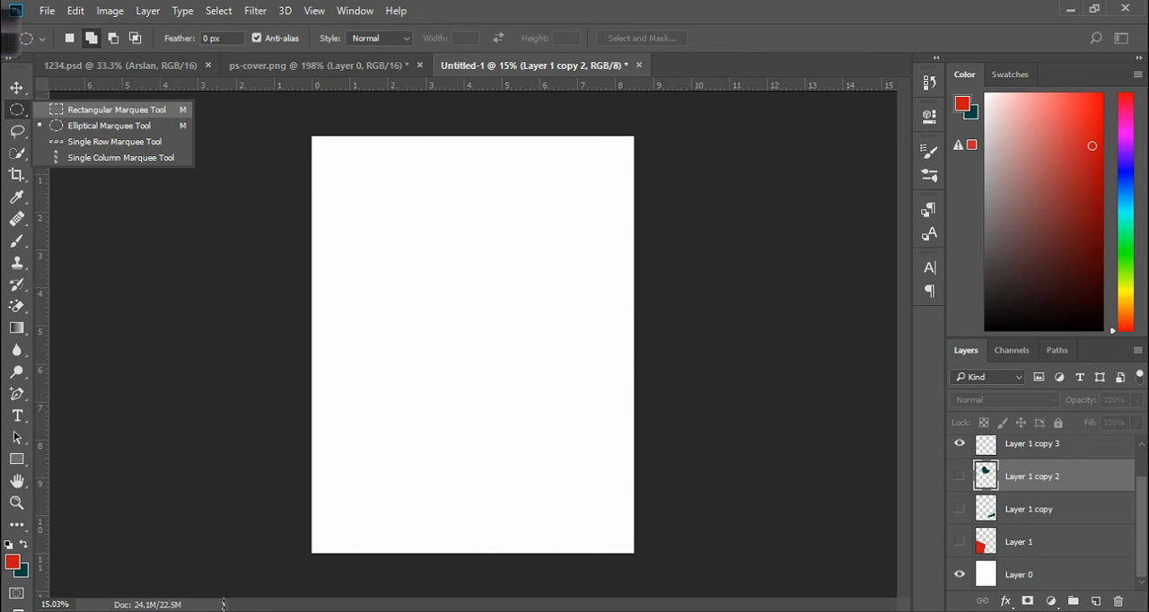
{"action": "left_click", "coordinate": [117, 110]}
{"action": "left_click_drag", "start_coordinate": [312, 138], "coordinate": [644, 320]}
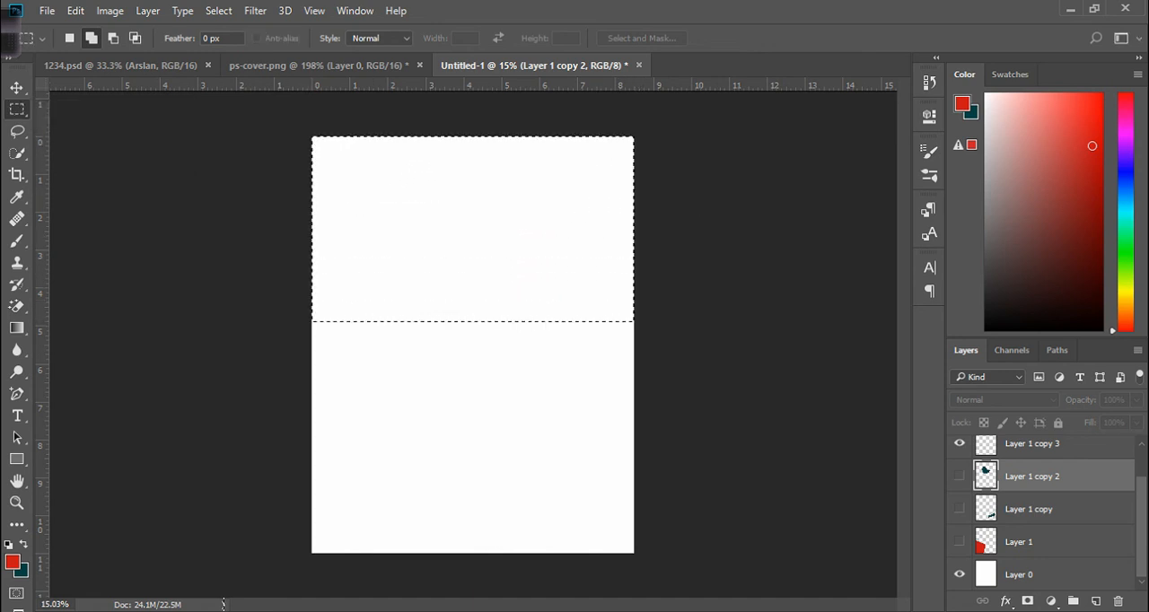
Try to fill the selection with the foreground color on the hidden layer.
{"action": "key", "text": "alt+BackSpace"}
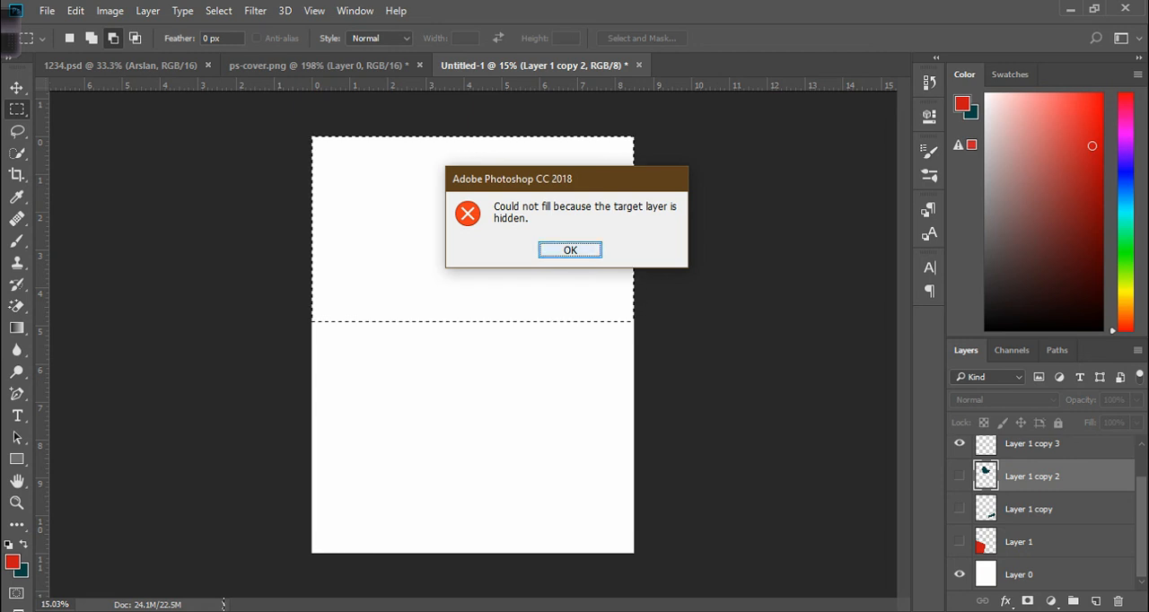
{"action": "key", "text": "Return"}
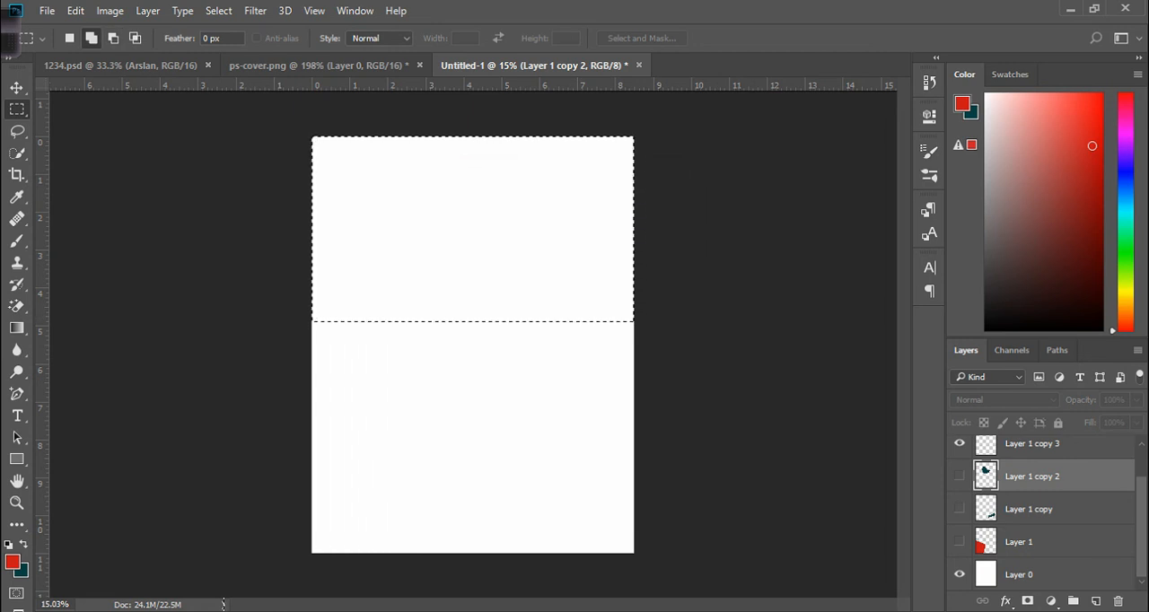
Select Layer 1 copy 3 and fill the rectangular selection with the red foreground color.
{"action": "scroll", "coordinate": [1041, 512], "scroll_direction": "up", "scroll_amount": 2}
{"action": "key", "text": "alt+bracketright"}
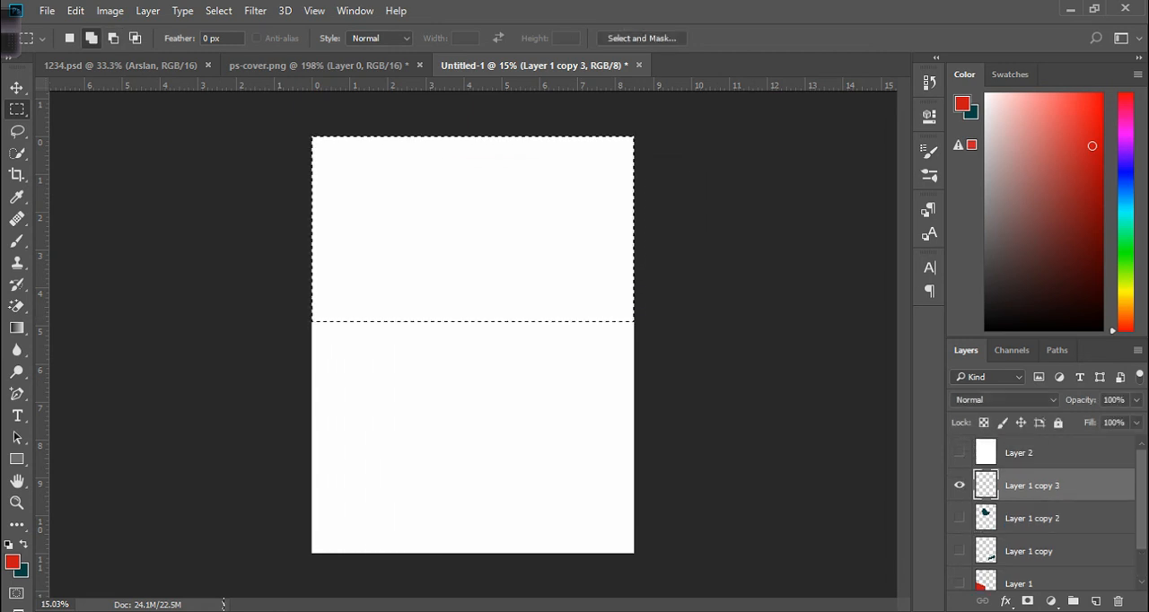
{"action": "key", "text": "alt+BackSpace"}
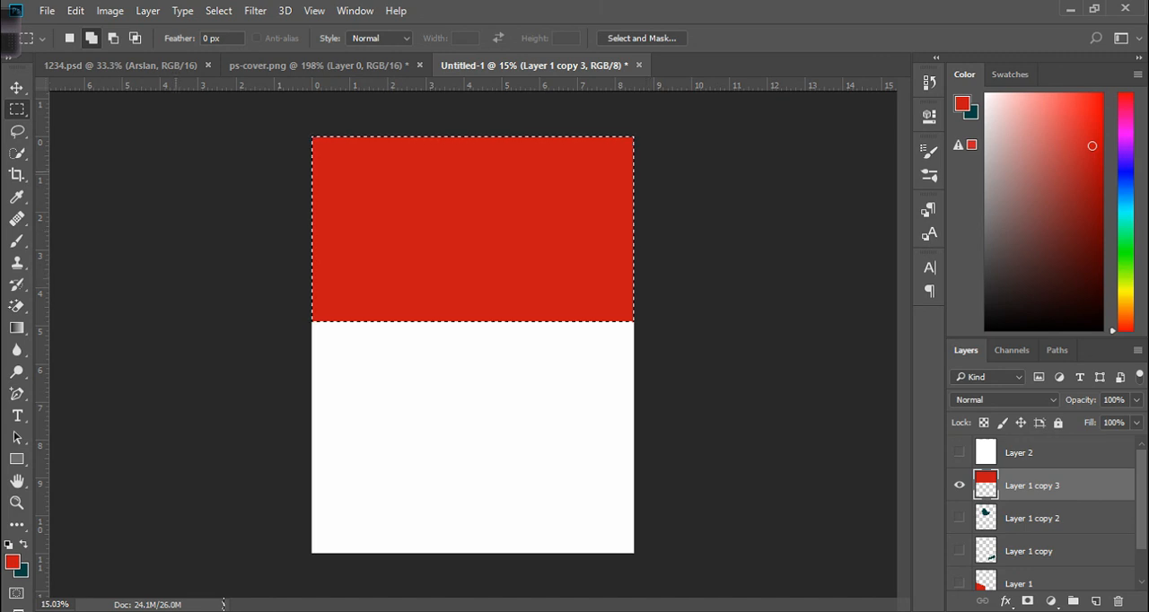
Deselect and move the red rectangle down on the canvas.
{"action": "key", "text": "v"}
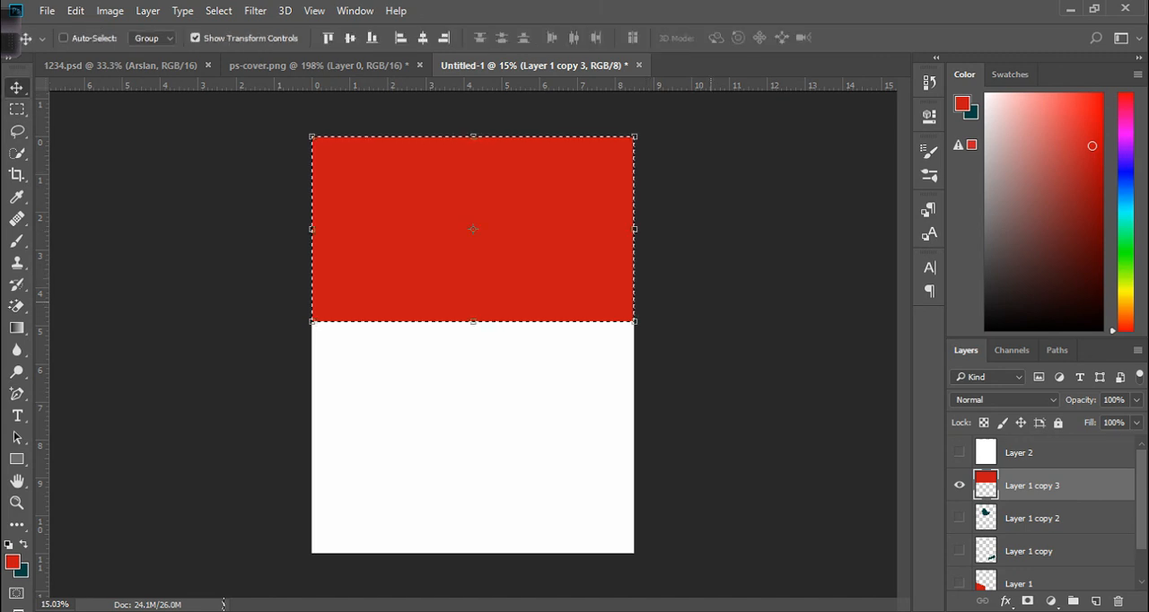
{"action": "left_click", "coordinate": [755, 401]}
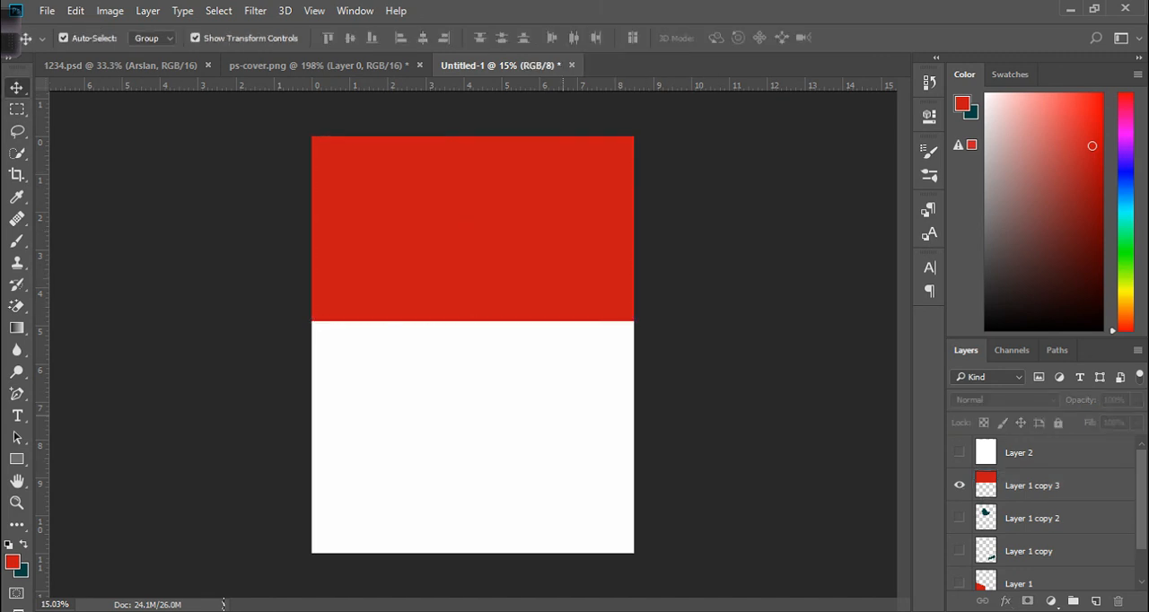
{"action": "left_click_drag", "start_coordinate": [507, 214], "coordinate": [508, 274]}
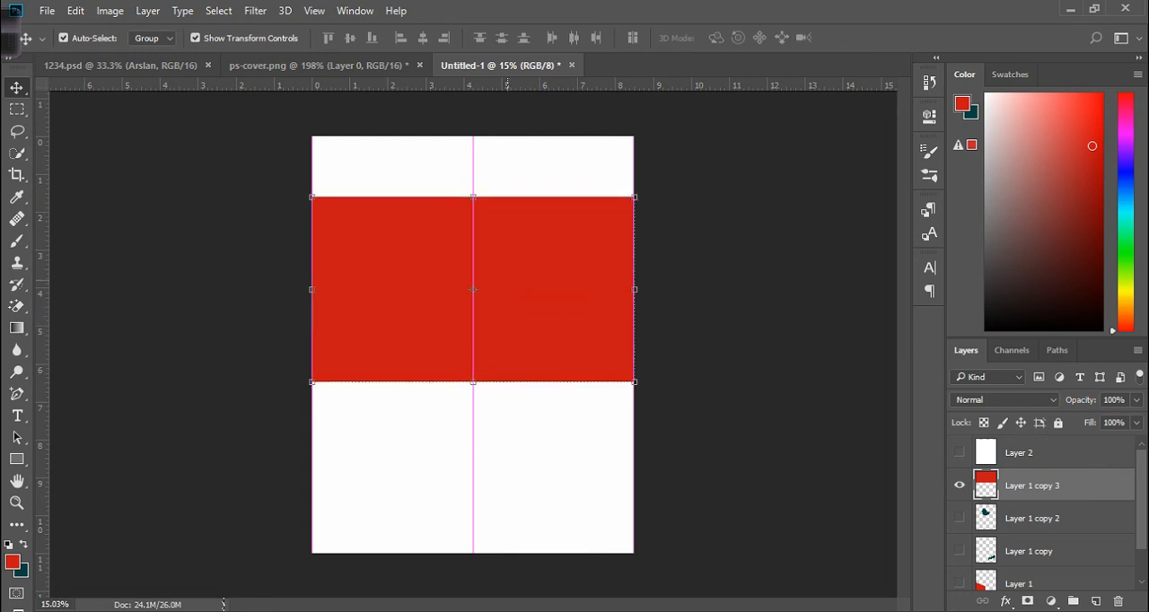
Stretch the red rectangle's top edge up to the canvas top, about 133% height.
{"action": "left_click_drag", "start_coordinate": [473, 197], "coordinate": [473, 137]}
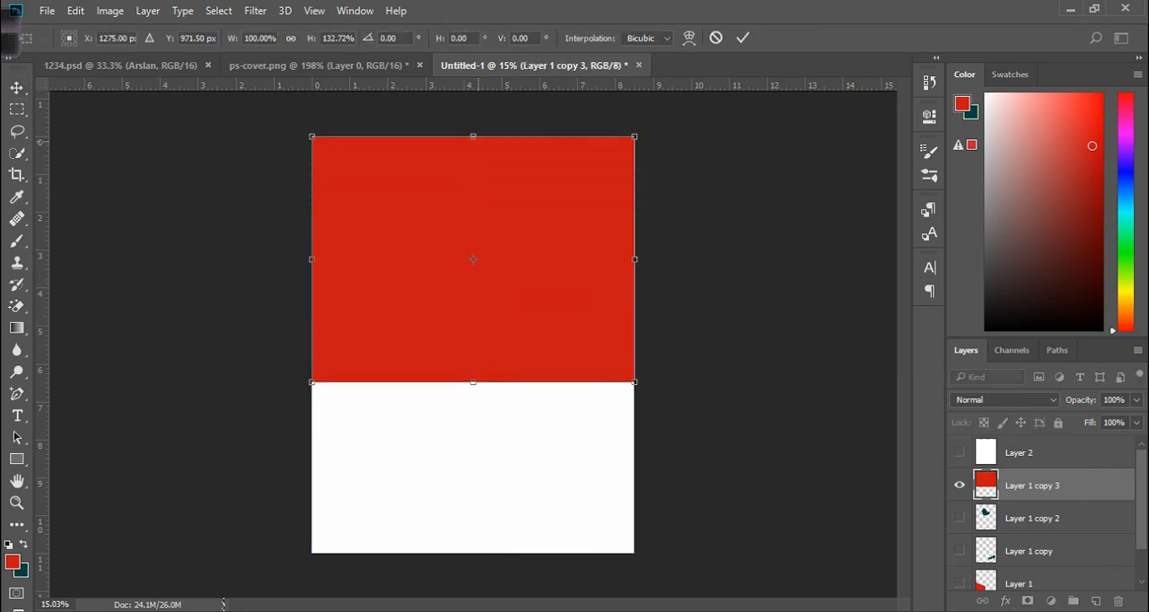
{"action": "key", "text": "Return"}
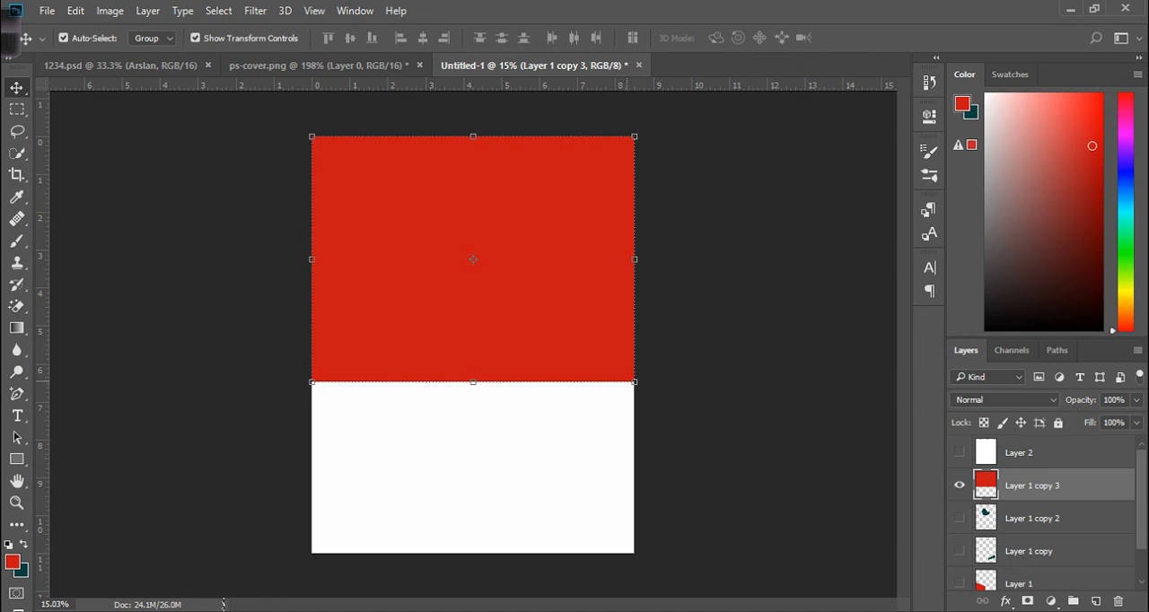
{"action": "key", "text": "ctrl"}
{"action": "left_click_drag", "start_coordinate": [634, 136], "coordinate": [438, 287]}
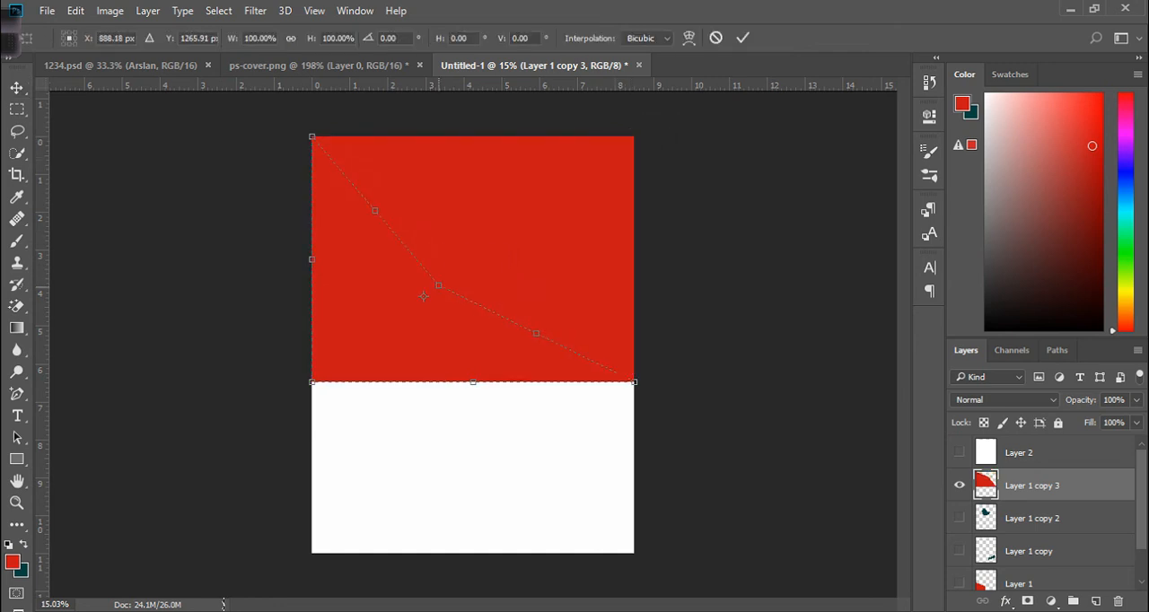
{"action": "key", "text": "ctrl+z"}
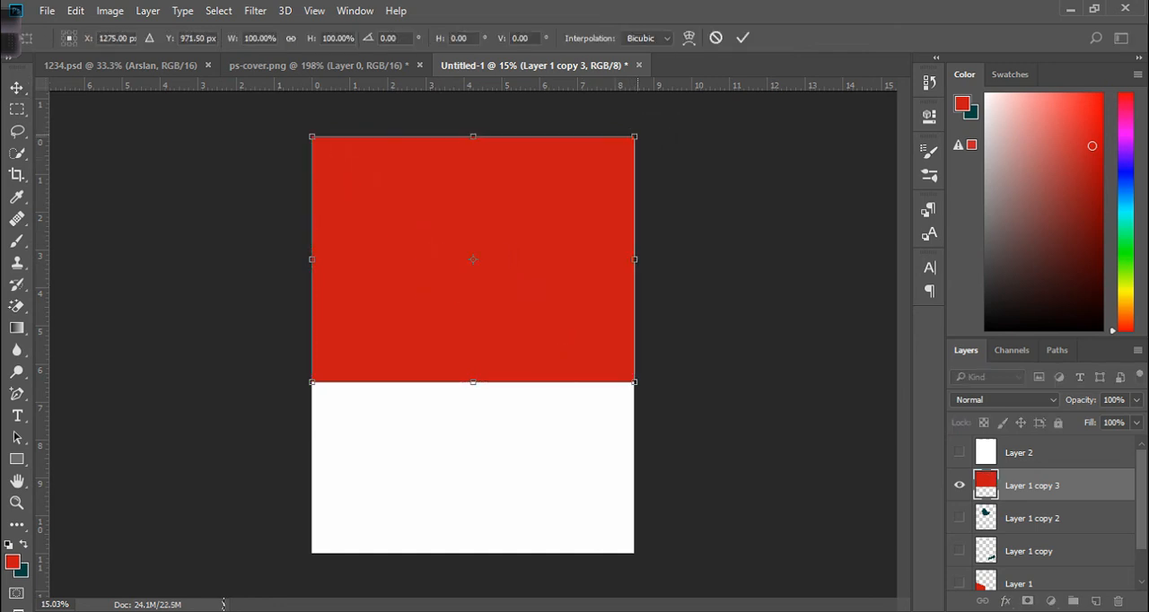
Distort the red rectangle by pulling its top-right corner left to form a slanted edge.
{"action": "left_click_drag", "start_coordinate": [635, 136], "coordinate": [397, 136]}
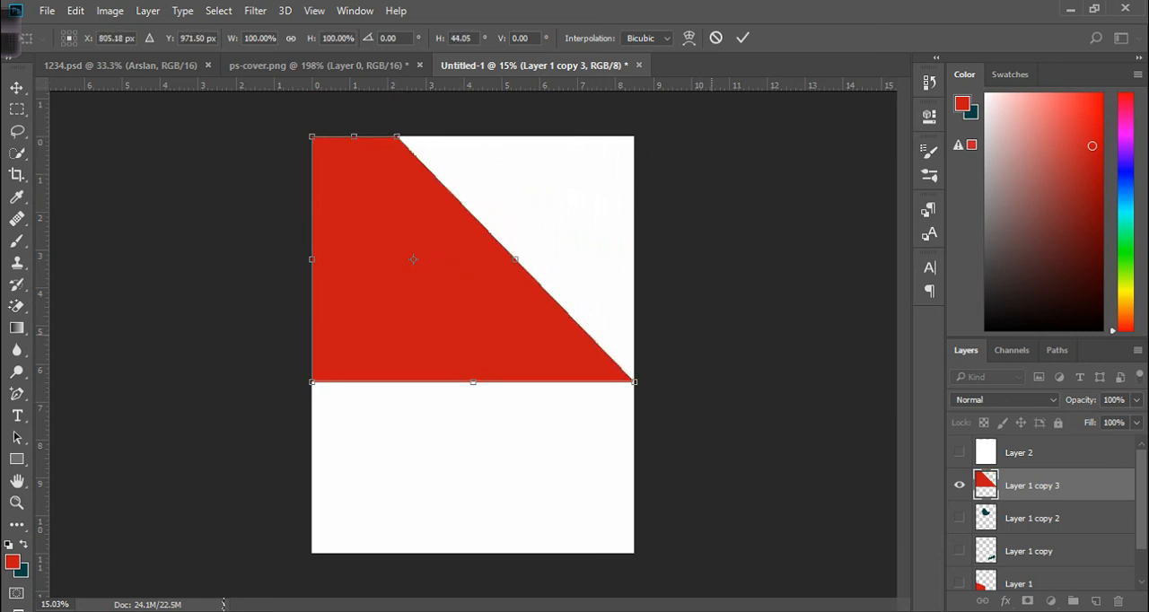
{"action": "key", "text": "Return"}
{"action": "key", "text": "ctrl+alt+a"}
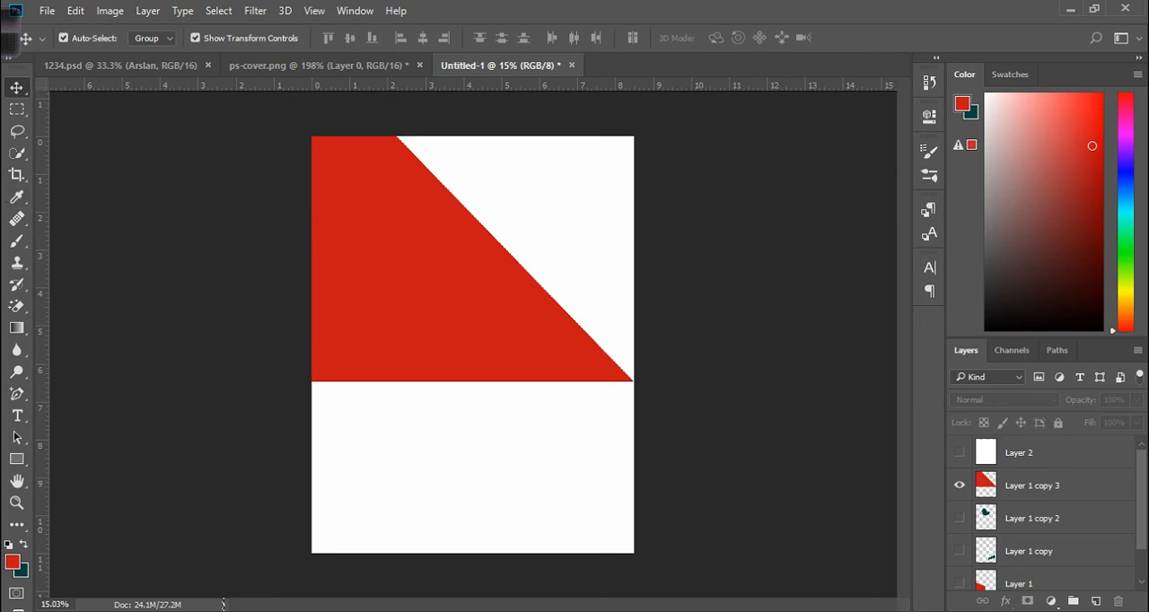
Shift the slanted red shape down, then stretch its top back to the canvas edge at about 111% height.
{"action": "left_click_drag", "start_coordinate": [414, 274], "coordinate": [415, 302]}
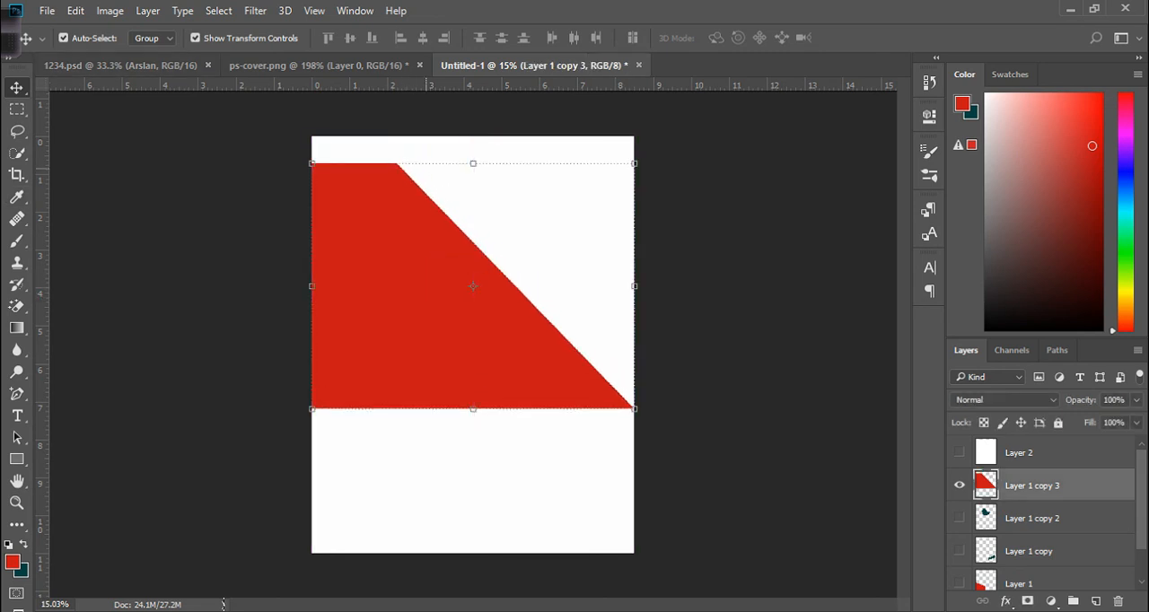
{"action": "left_click_drag", "start_coordinate": [475, 164], "coordinate": [473, 137]}
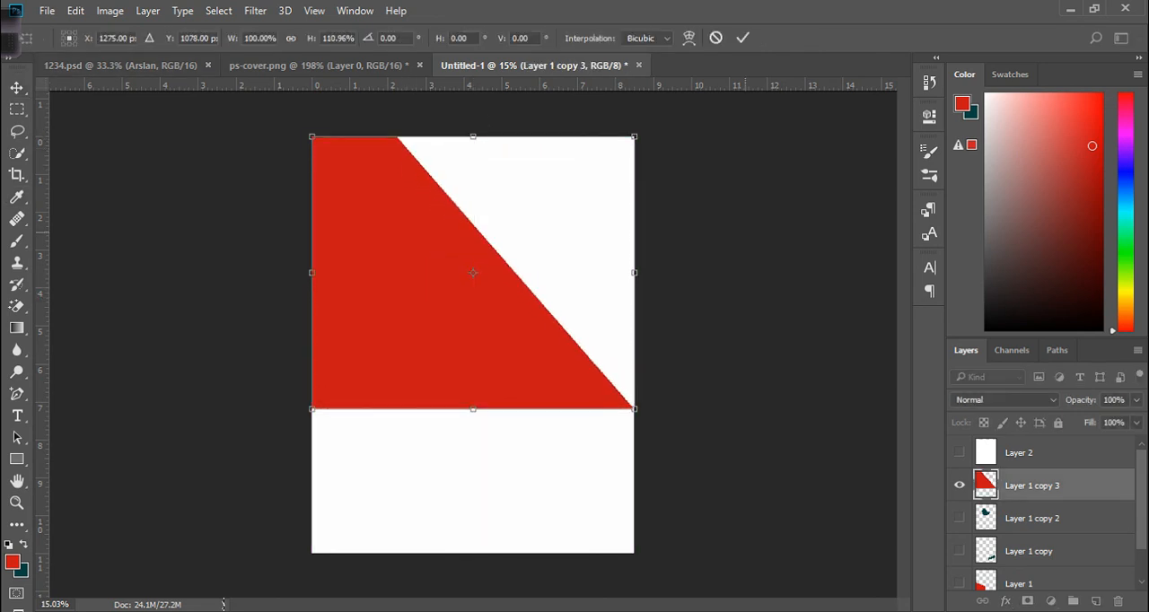
{"action": "key", "text": "Return"}
{"action": "left_click", "coordinate": [754, 254]}
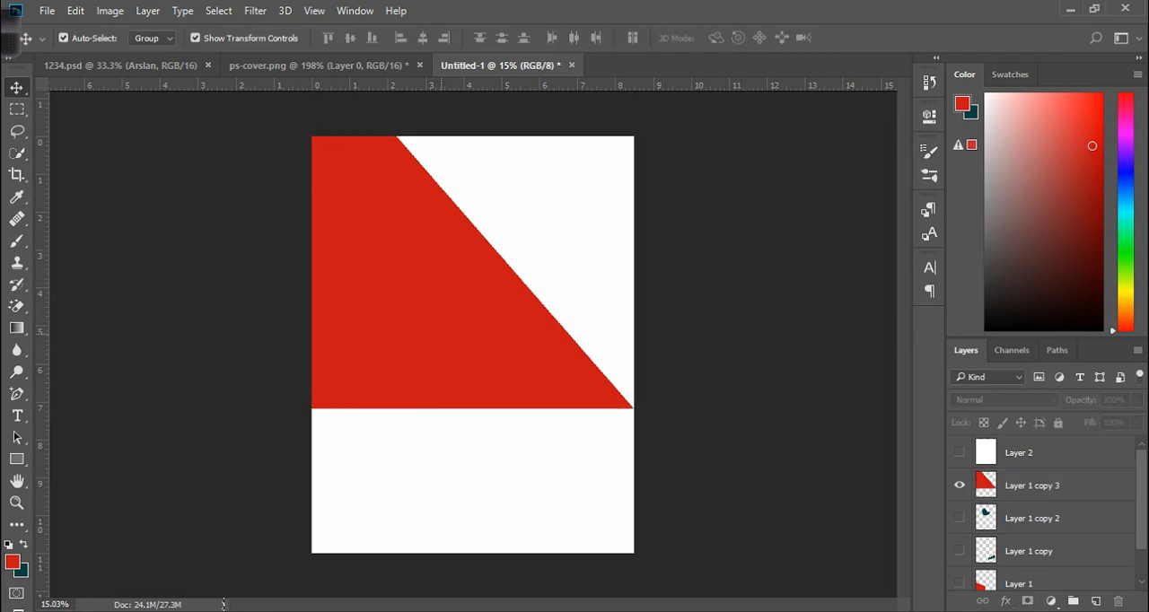
Show the white Layer 2, select it and nudge it slightly up.
{"action": "scroll", "coordinate": [1046, 512], "scroll_direction": "down", "scroll_amount": 1}
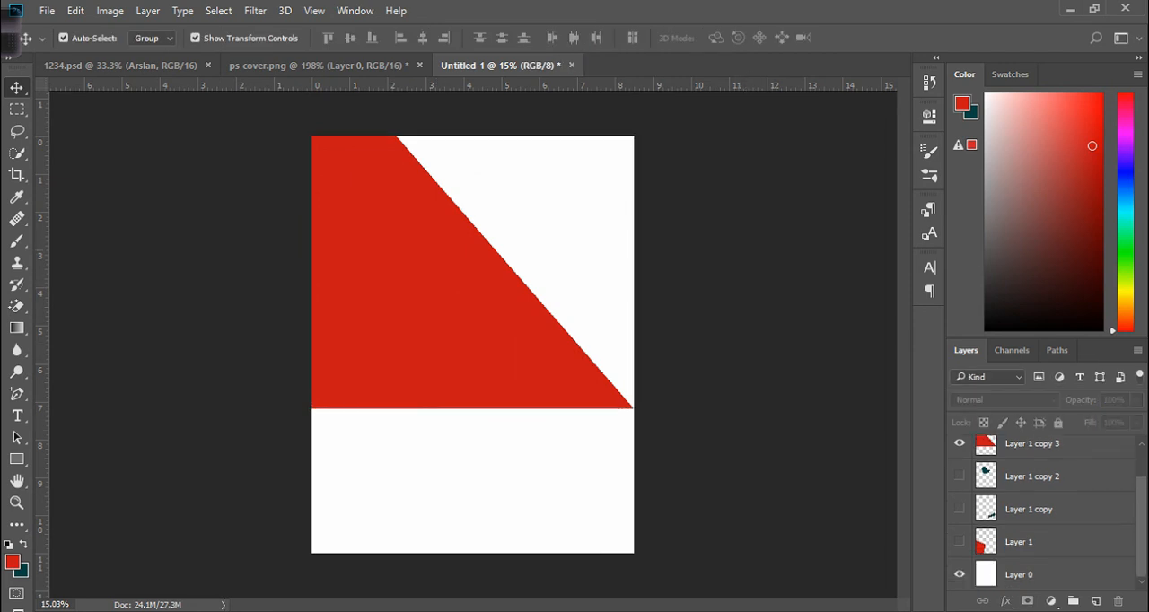
{"action": "scroll", "coordinate": [1046, 513], "scroll_direction": "up", "scroll_amount": 2}
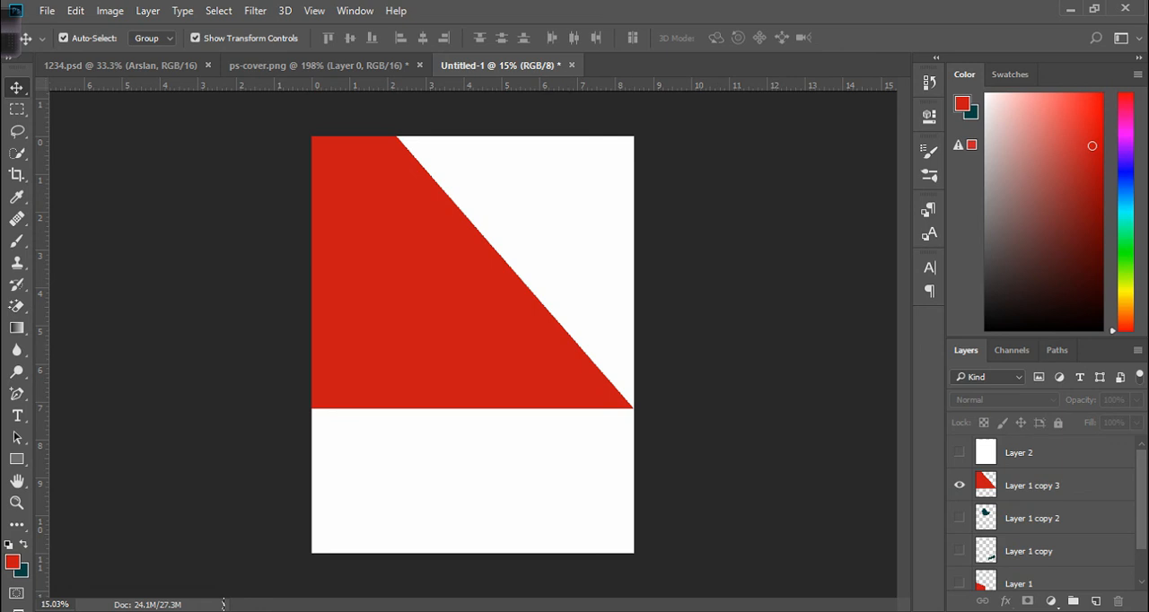
{"action": "left_click", "coordinate": [1032, 486]}
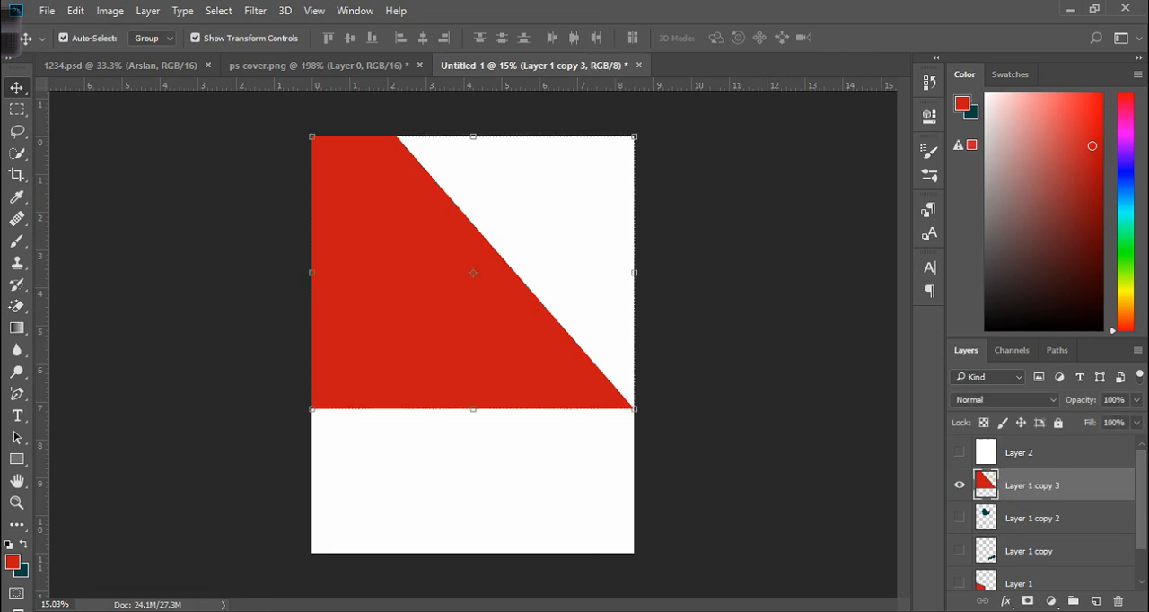
{"action": "left_click", "coordinate": [960, 453]}
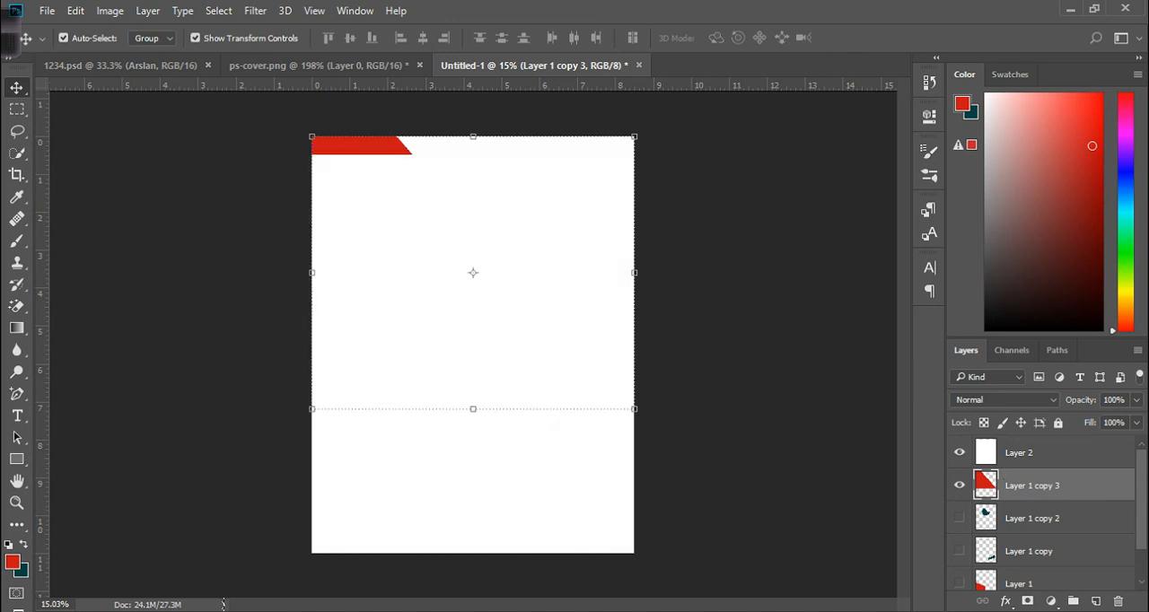
{"action": "left_click", "coordinate": [1032, 453]}
{"action": "left_click_drag", "start_coordinate": [510, 328], "coordinate": [509, 308]}
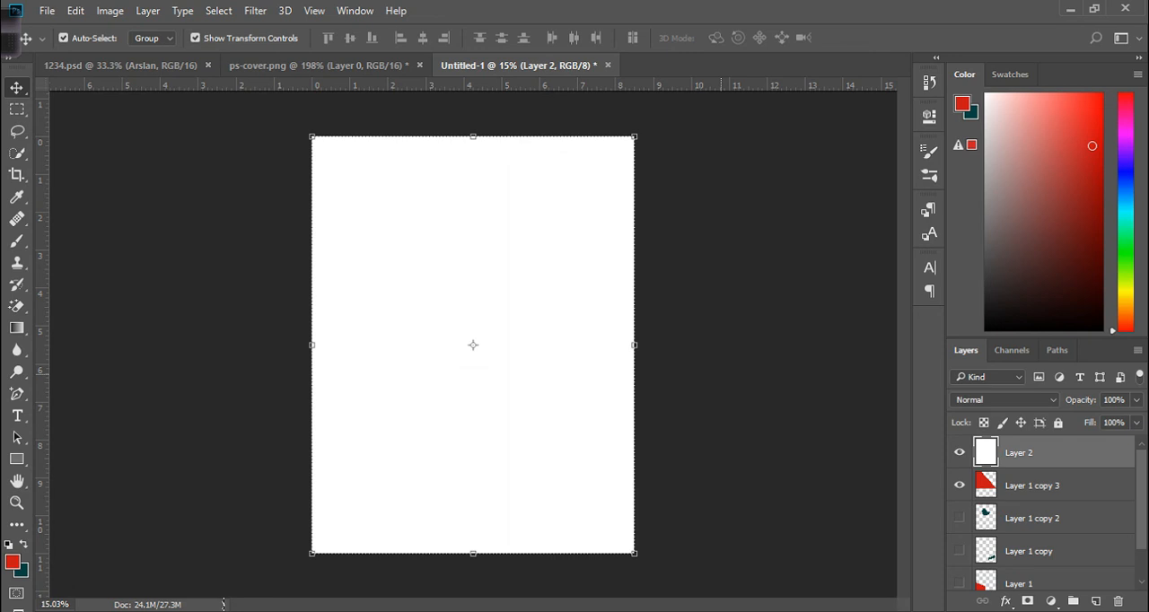
Reorder Layer 1 copy 3 above Layer 2 and hide Layer 2.
{"action": "left_click_drag", "start_coordinate": [1032, 486], "coordinate": [1032, 447]}
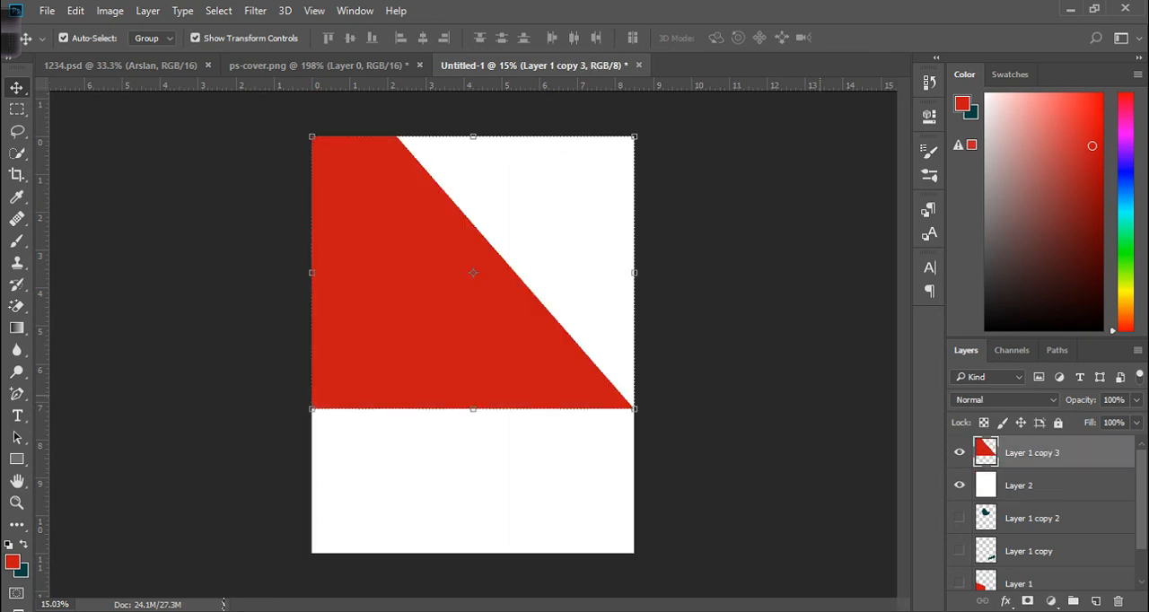
{"action": "left_click", "coordinate": [960, 485]}
{"action": "scroll", "coordinate": [1032, 512], "scroll_direction": "down", "scroll_amount": 2}
{"action": "scroll", "coordinate": [1032, 512], "scroll_direction": "up", "scroll_amount": 2}
{"action": "left_click", "coordinate": [720, 359]}
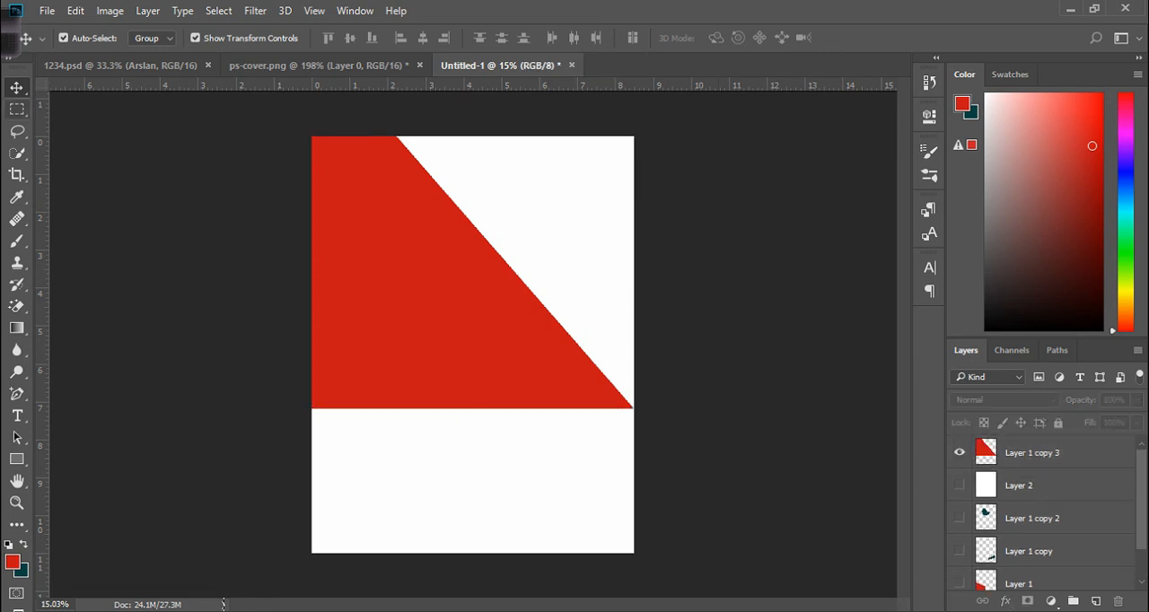
Select the Rectangular Marquee tool and create a new empty layer at the top of the stack.
{"action": "left_click", "coordinate": [16, 108]}
{"action": "left_click", "coordinate": [117, 109]}
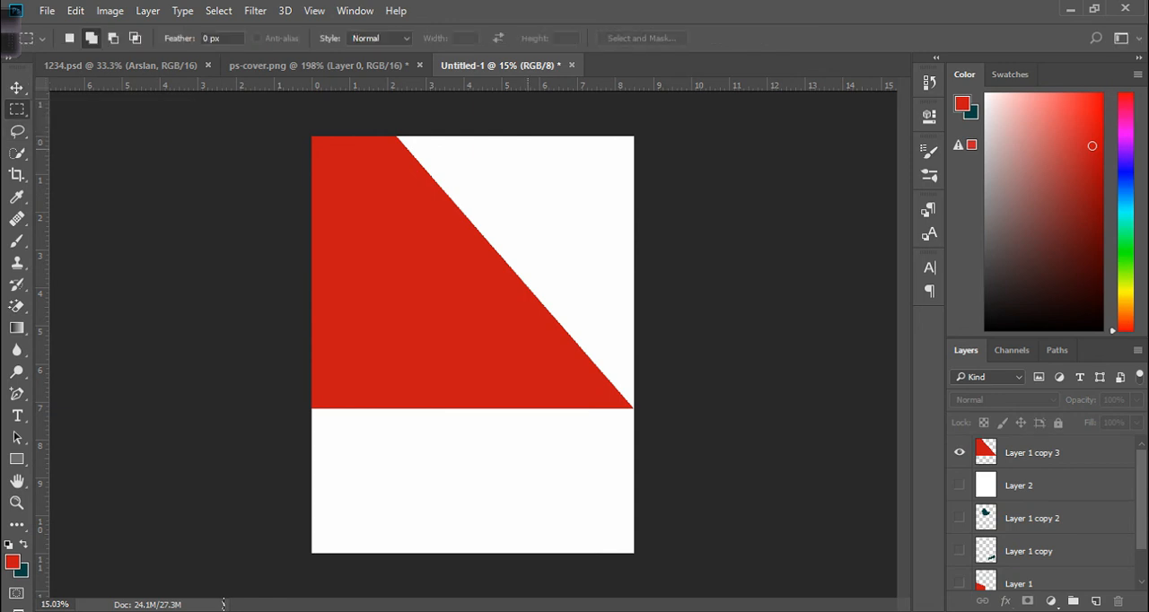
{"action": "left_click", "coordinate": [1096, 600]}
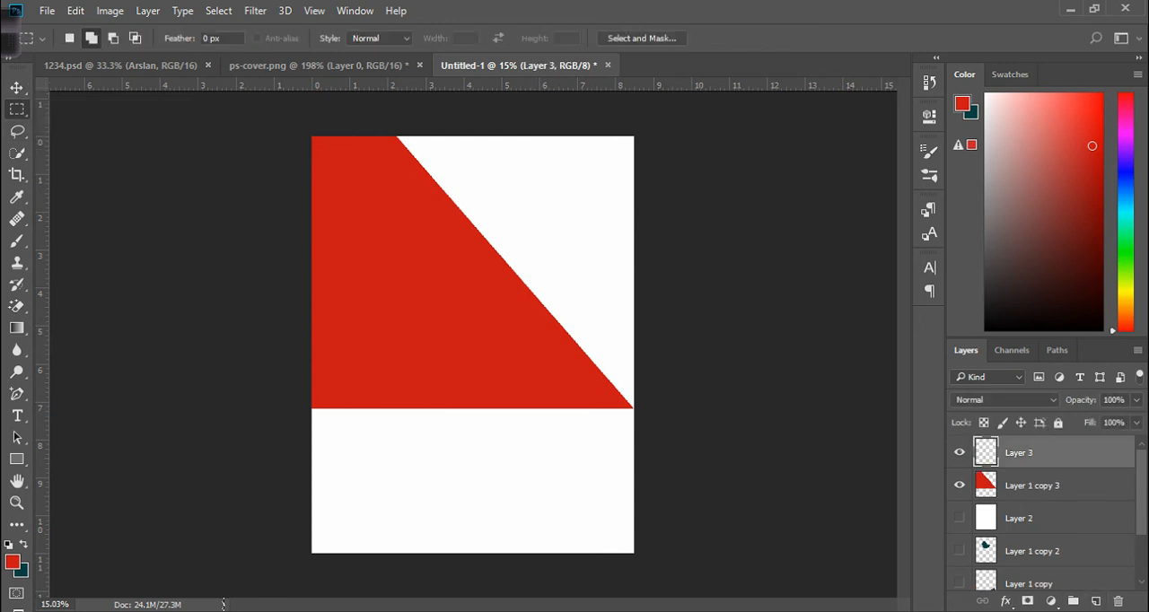
Draw a rectangular selection in the upper middle of the canvas on Layer 3 and fill it with the red foreground color.
{"action": "left_click_drag", "start_coordinate": [410, 179], "coordinate": [577, 316]}
{"action": "key", "text": "f"}
{"action": "key", "text": "g"}
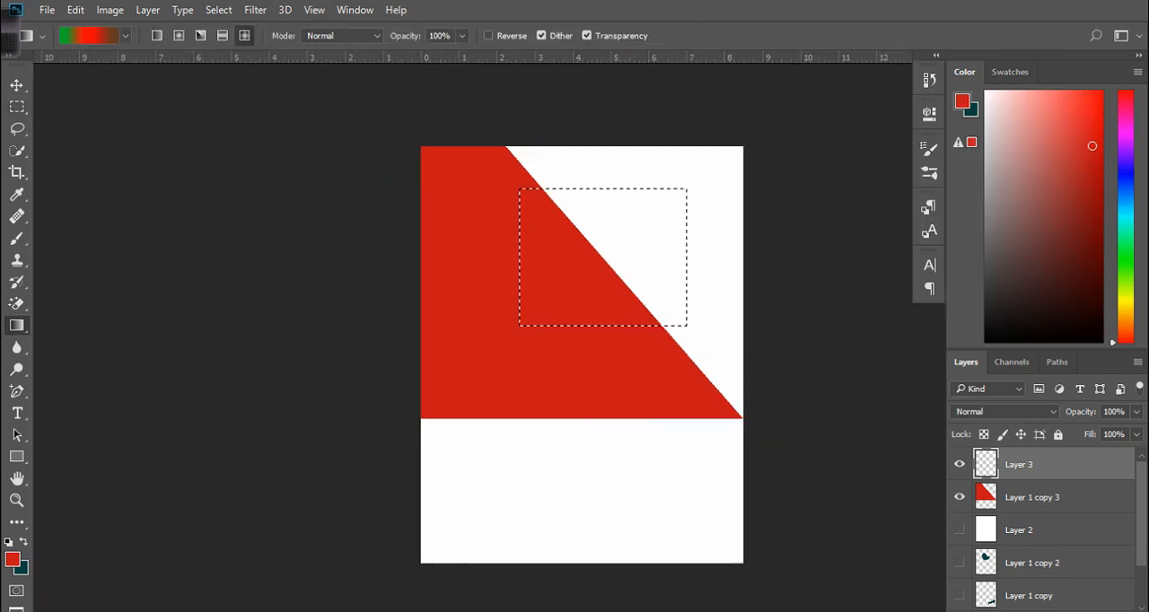
{"action": "left_click", "coordinate": [1121, 35]}
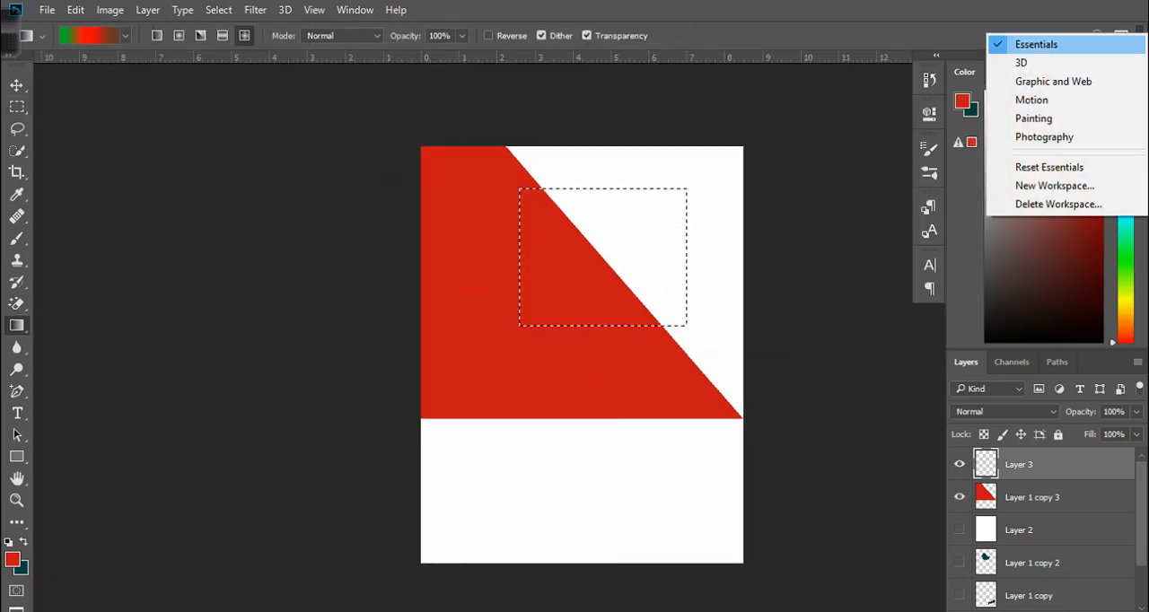
{"action": "left_click", "coordinate": [1035, 44]}
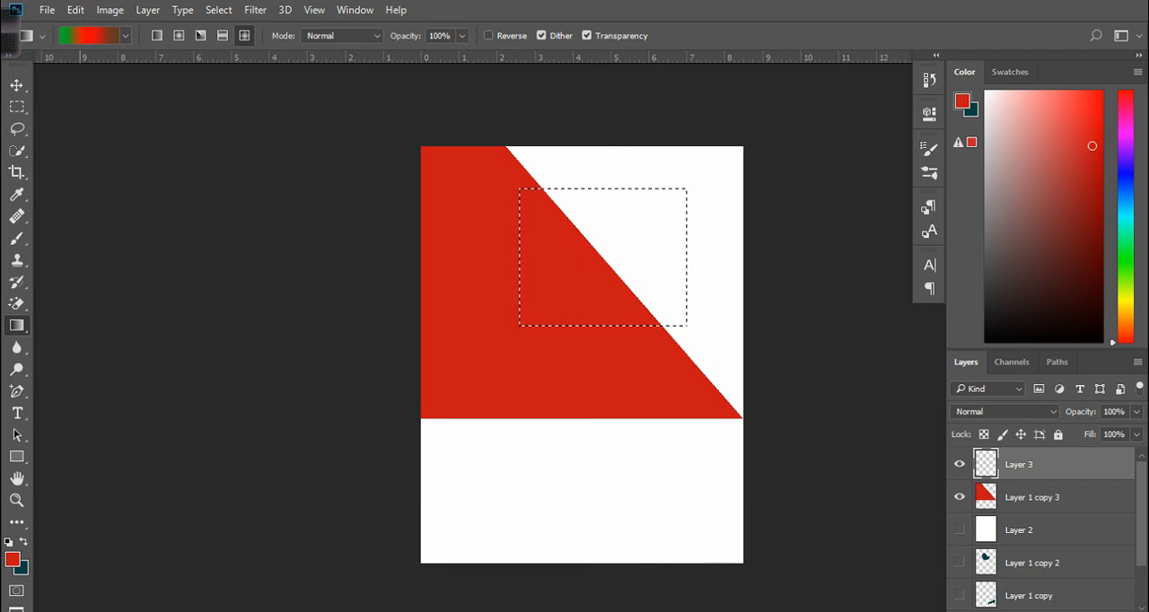
{"action": "key", "text": "alt+BackSpace"}
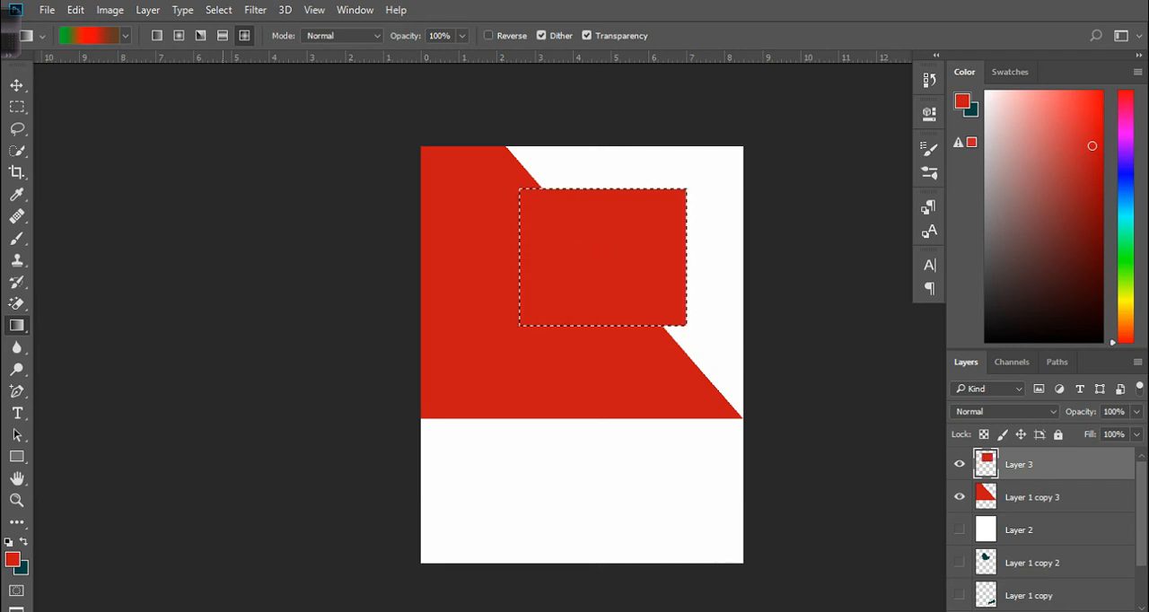
Deselect and move the new red rectangle slightly up and to the right with the Move tool.
{"action": "key", "text": "v"}
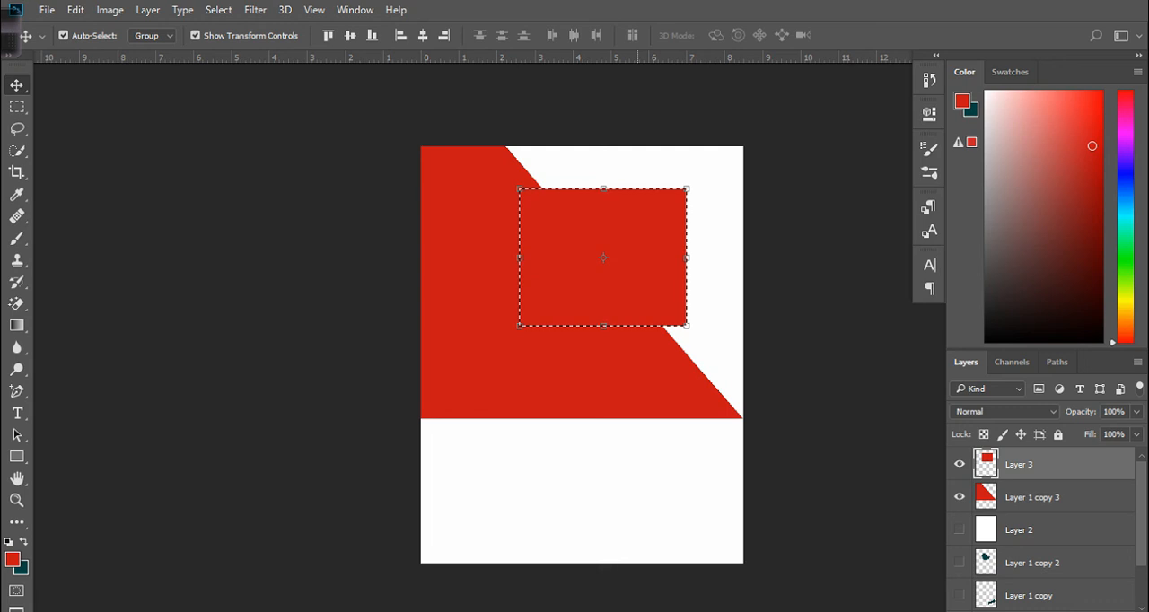
{"action": "key", "text": "ctrl+d"}
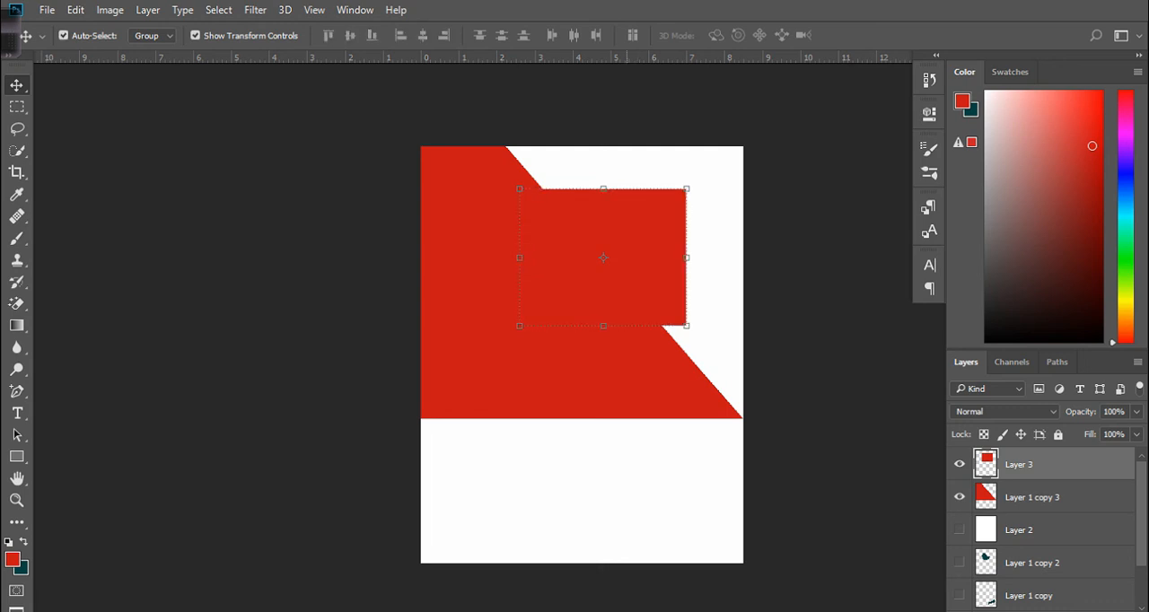
{"action": "left_click_drag", "start_coordinate": [600, 267], "coordinate": [608, 249]}
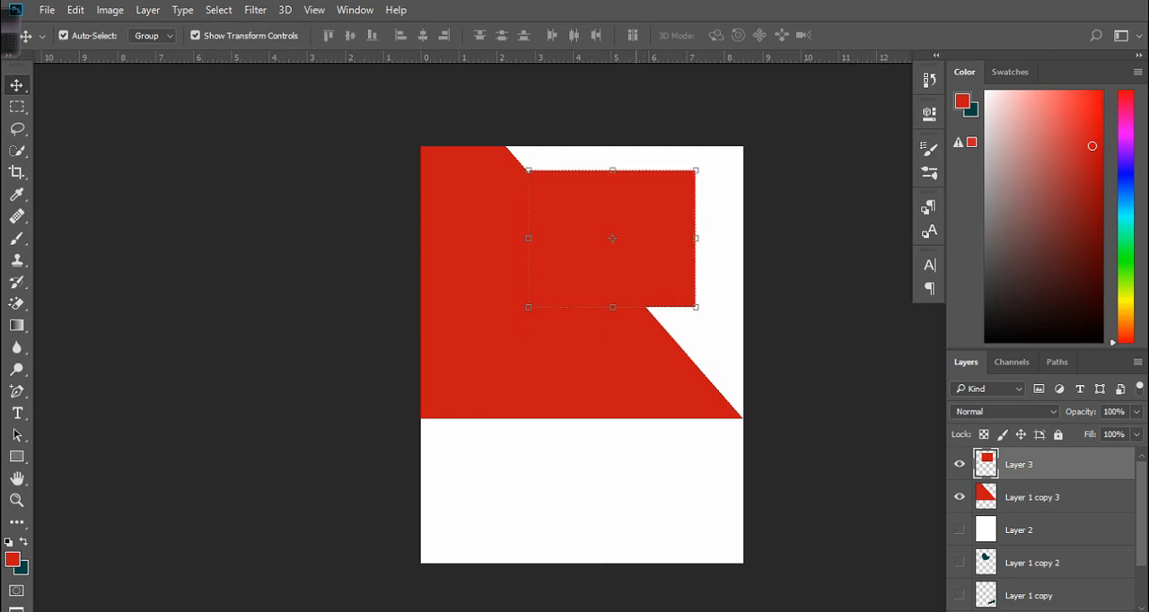
Try moving the slanted red shape of Layer 1 copy 3 down, then undo the move.
{"action": "left_click", "coordinate": [1032, 497]}
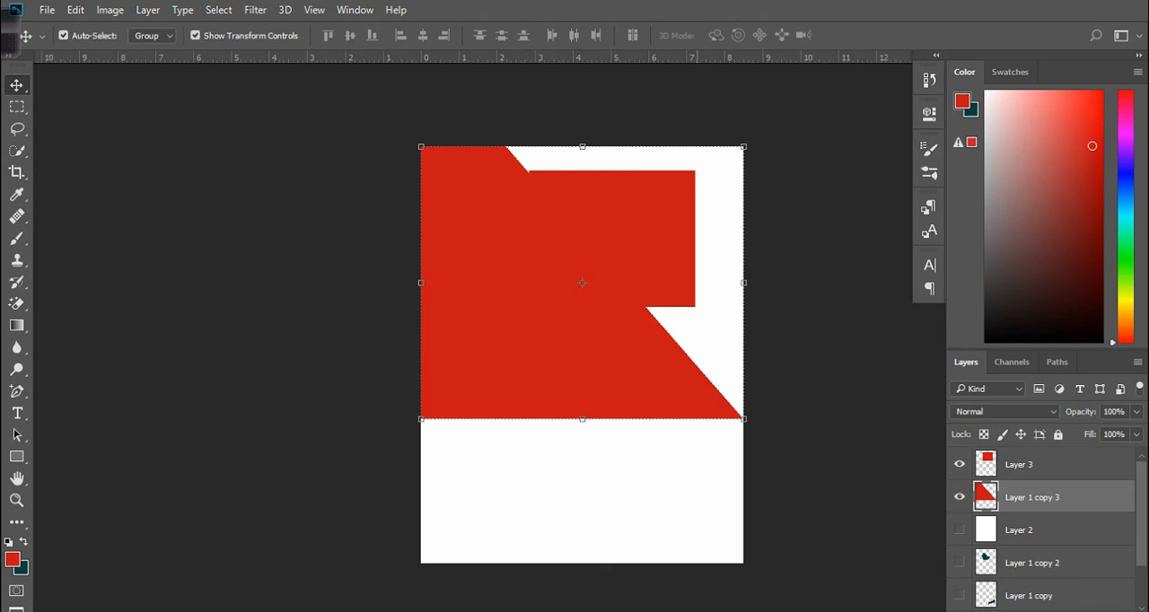
{"action": "left_click_drag", "start_coordinate": [612, 327], "coordinate": [613, 364]}
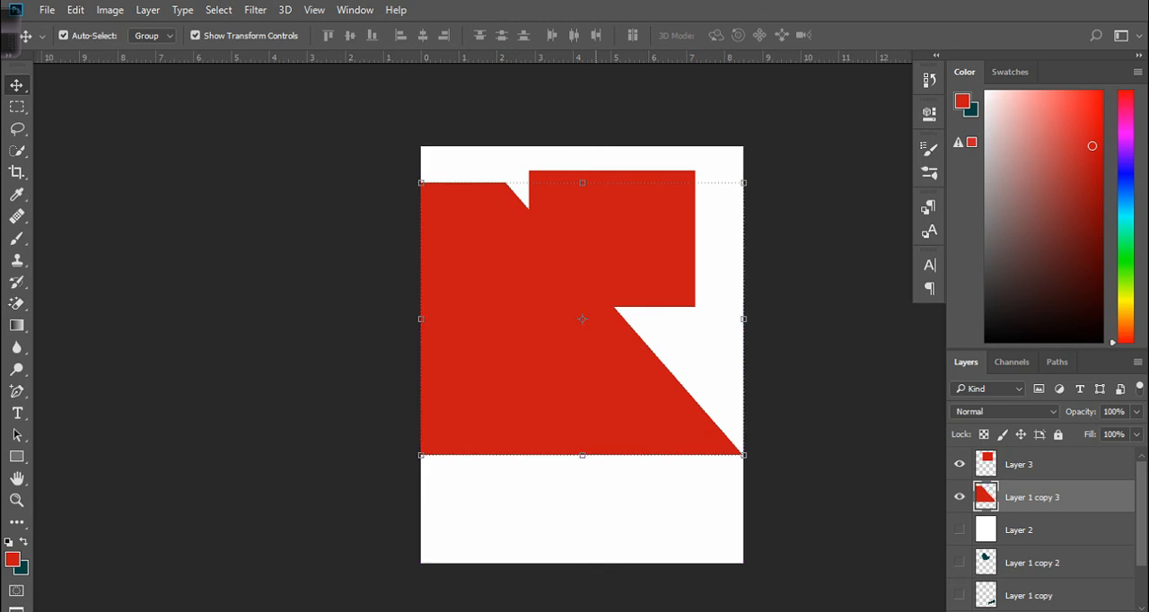
{"action": "key", "text": "ctrl+z"}
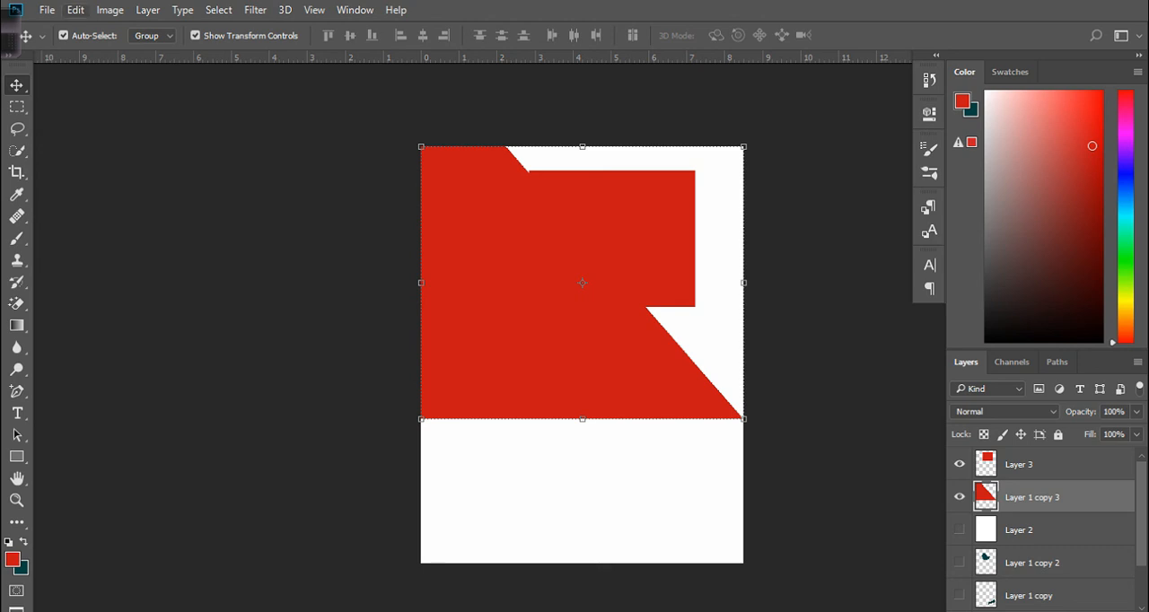
{"action": "left_click", "coordinate": [75, 9]}
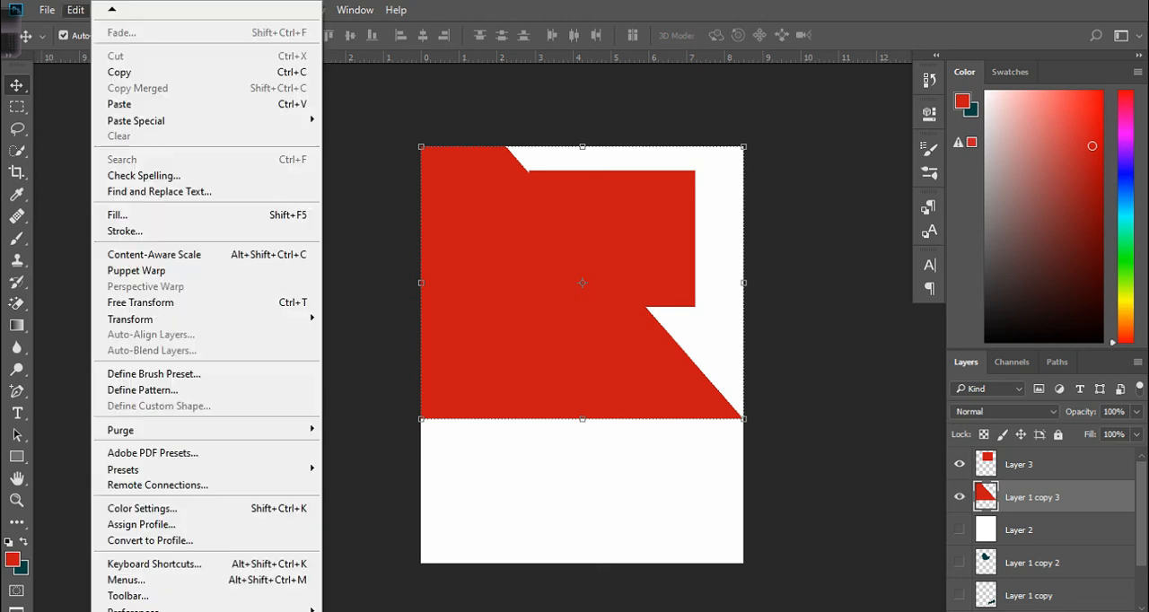
{"action": "key", "text": "Escape"}
{"action": "left_click", "coordinate": [109, 9]}
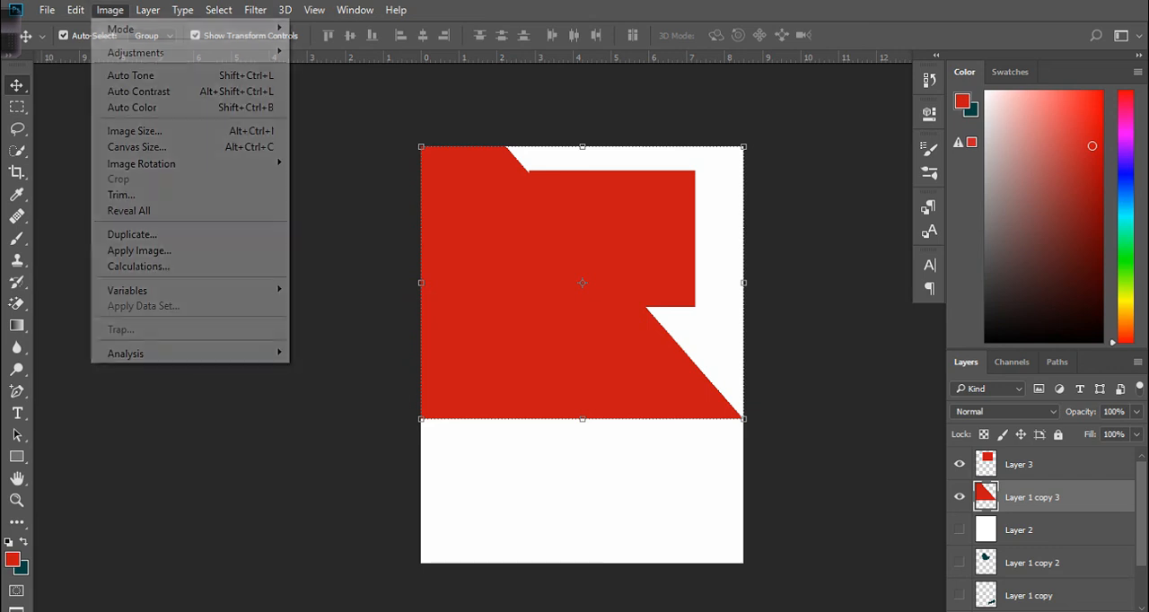
{"action": "mouse_move", "coordinate": [75, 8]}
{"action": "key", "text": "Escape"}
{"action": "left_click", "coordinate": [75, 10]}
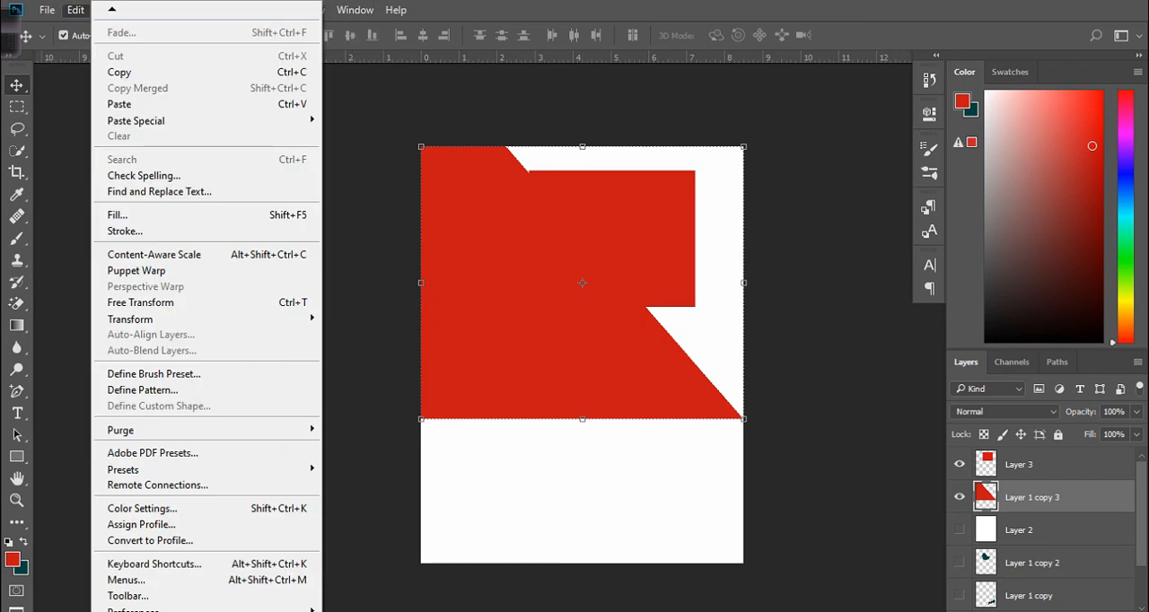
{"action": "key", "text": "Escape"}
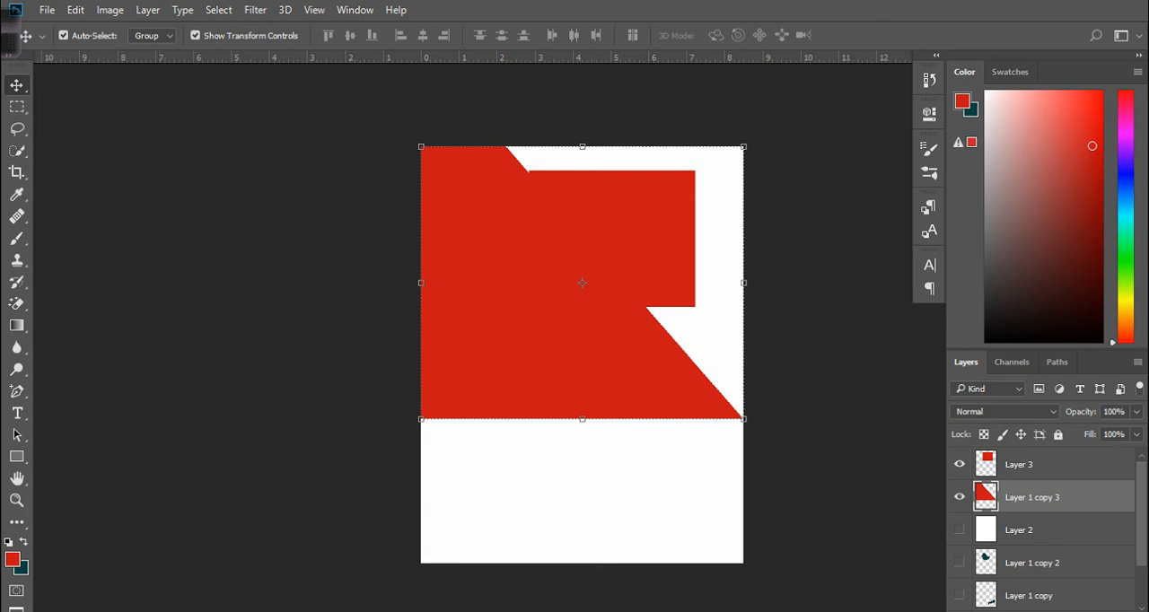
Lock all pixels and position on Layer 1 copy 3 and on the background Layer 0.
{"action": "left_click", "coordinate": [1058, 435]}
{"action": "left_click_drag", "start_coordinate": [633, 370], "coordinate": [648, 394]}
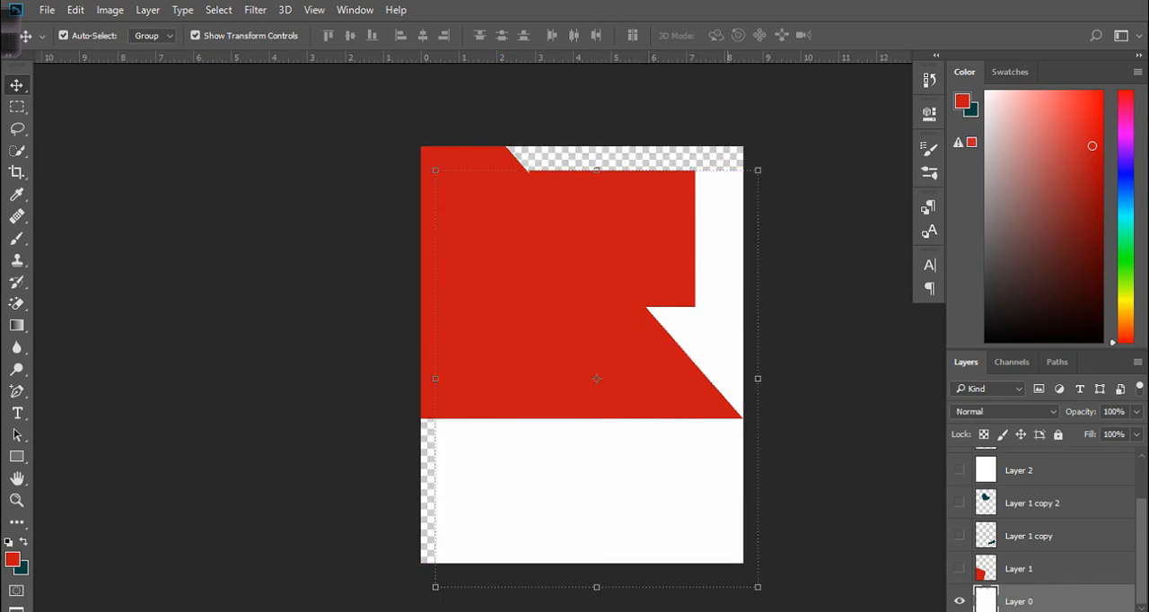
{"action": "key", "text": "ctrl+z"}
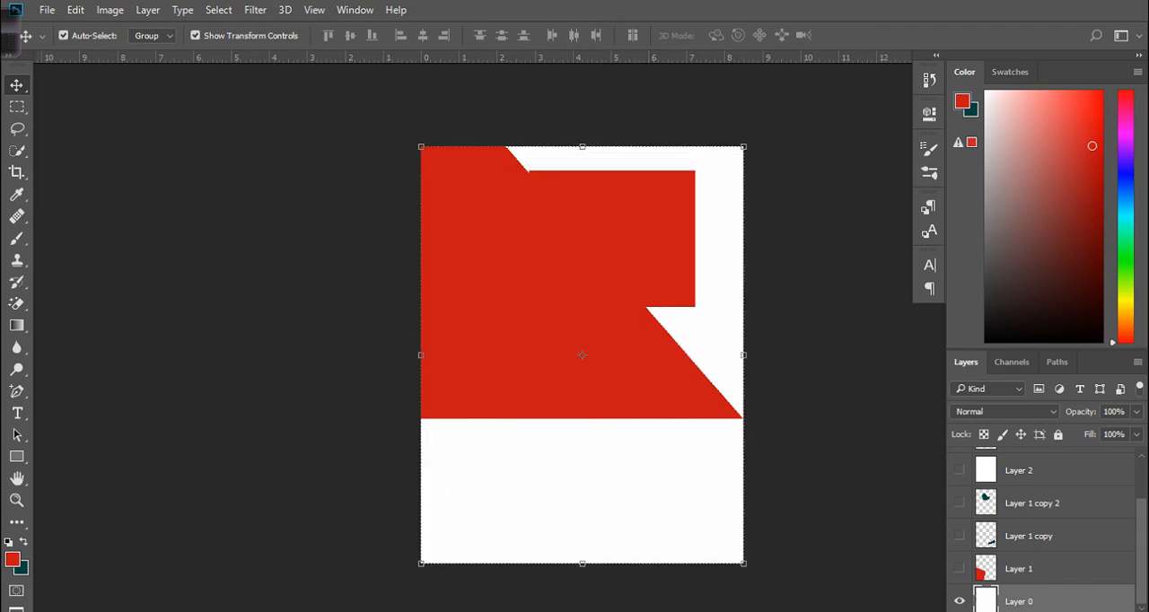
{"action": "left_click", "coordinate": [1057, 434]}
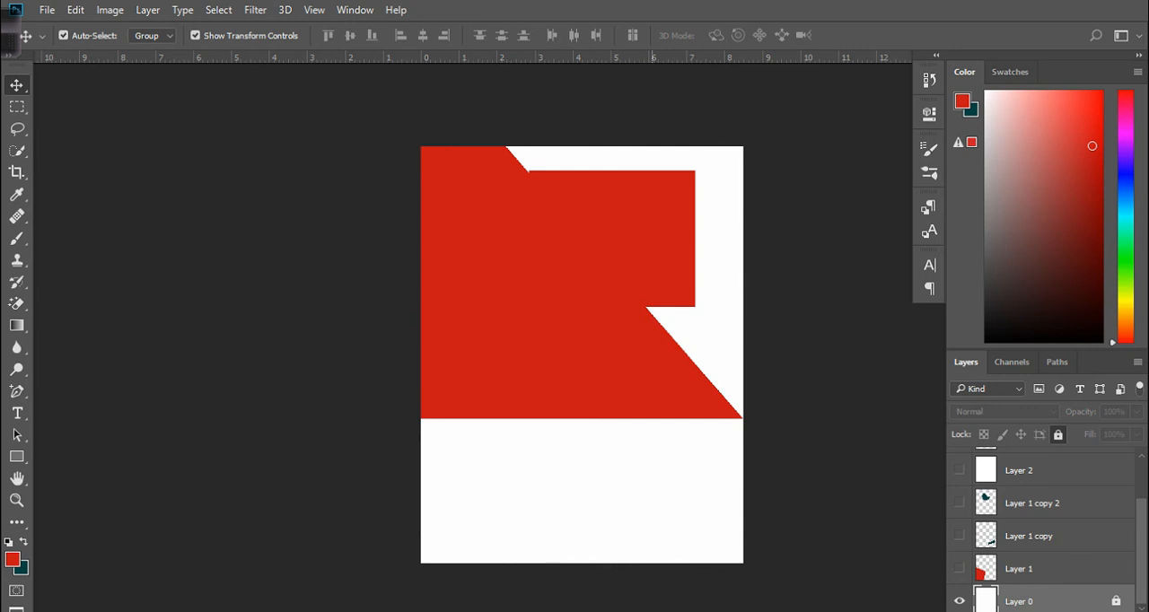
Transform the red rectangle into a full-width band along the canvas bottom, about 197% width and 46% height.
{"action": "left_click_drag", "start_coordinate": [659, 218], "coordinate": [716, 487]}
{"action": "left_click_drag", "start_coordinate": [581, 504], "coordinate": [421, 504]}
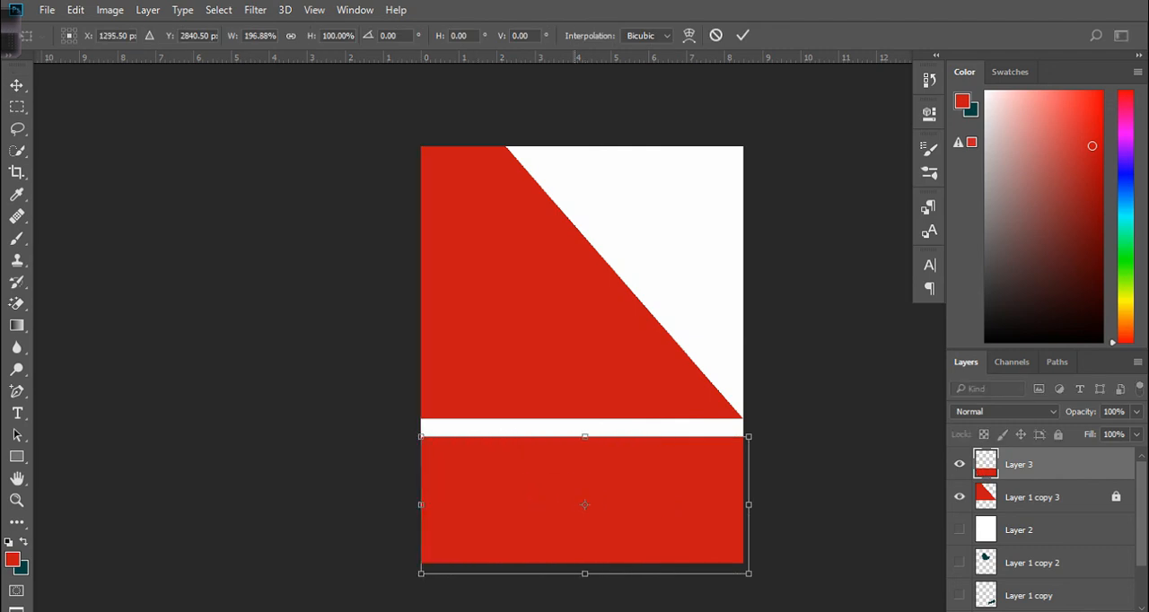
{"action": "left_click_drag", "start_coordinate": [584, 436], "coordinate": [585, 510]}
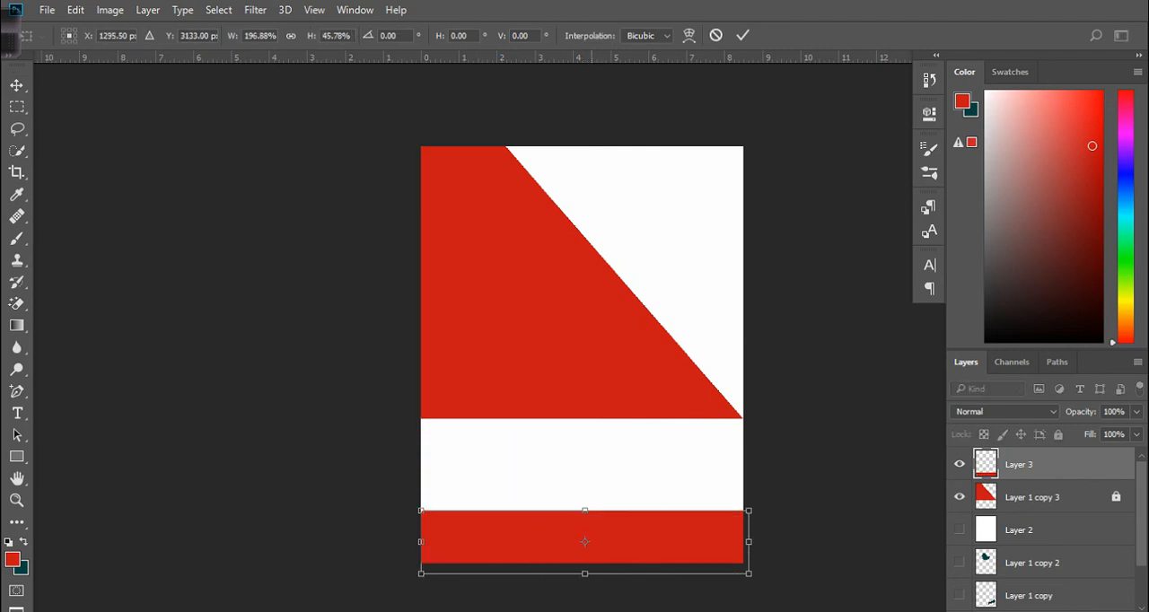
{"action": "key", "text": "Return"}
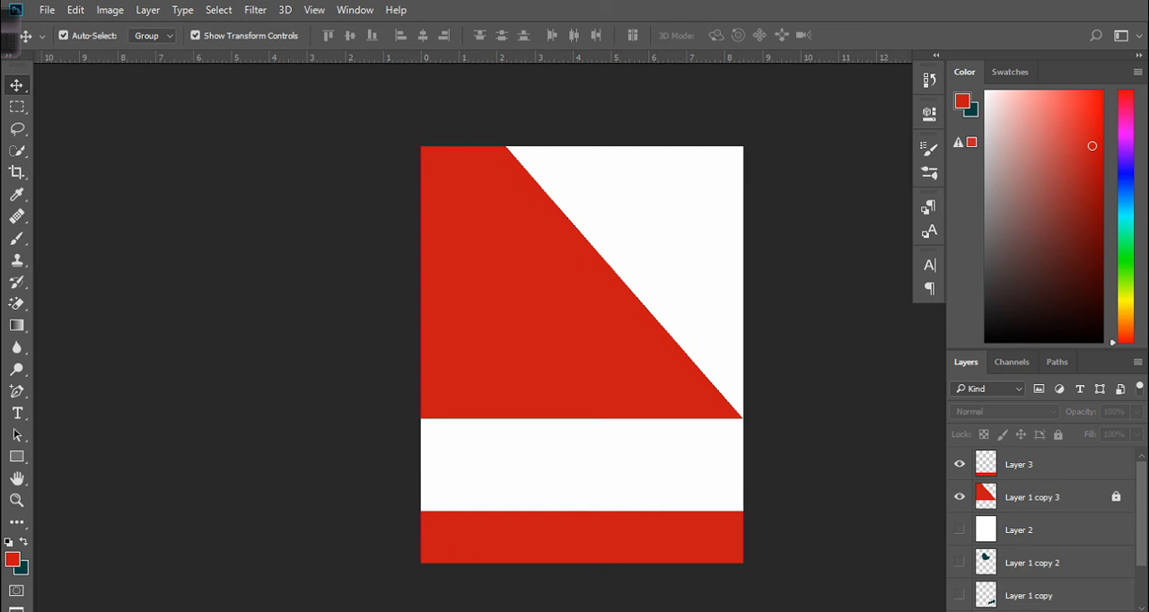
Select the Lasso tool.
{"action": "scroll", "coordinate": [857, 440], "scroll_direction": "up", "scroll_amount": 4}
{"action": "scroll", "coordinate": [867, 442], "scroll_direction": "down", "scroll_amount": 4}
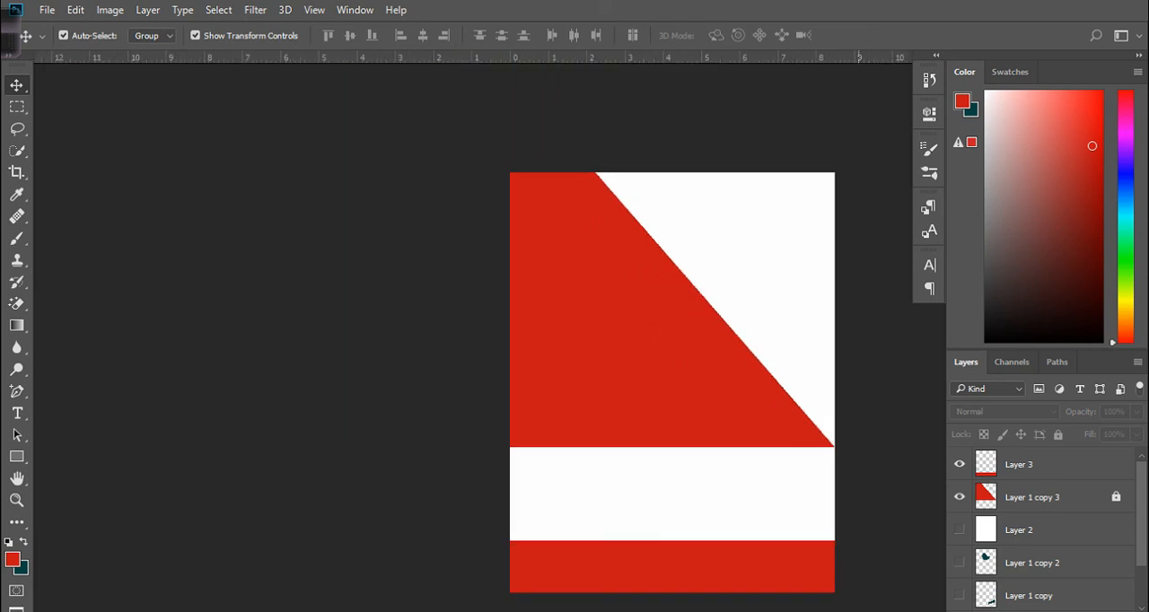
{"action": "scroll", "coordinate": [826, 424], "scroll_direction": "up", "scroll_amount": 1}
{"action": "scroll", "coordinate": [825, 424], "scroll_direction": "up", "scroll_amount": 1}
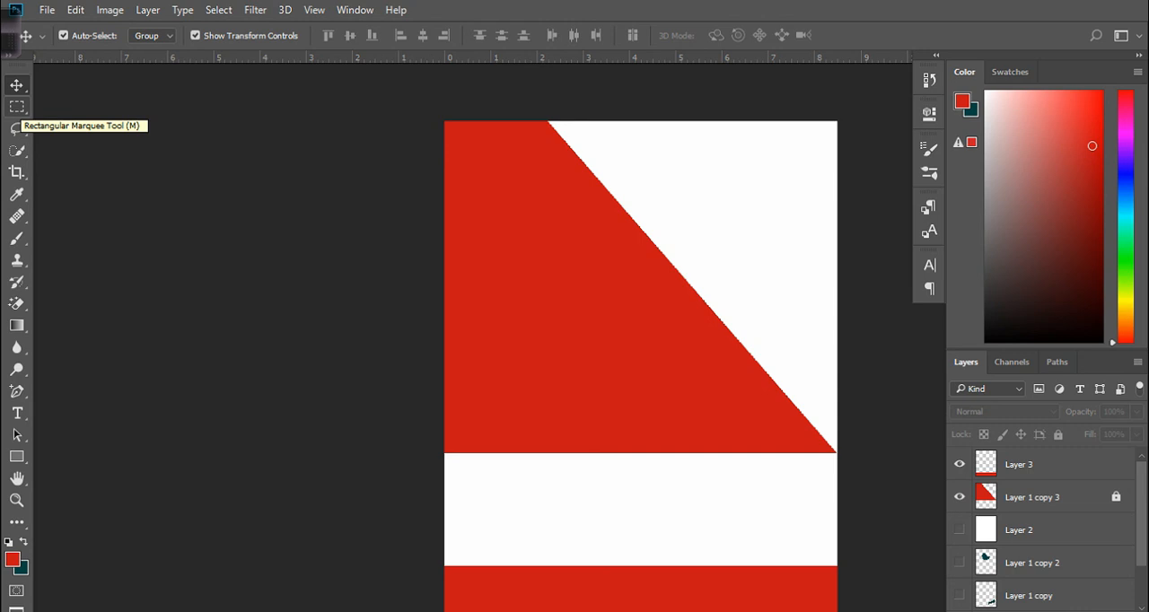
{"action": "left_click", "coordinate": [17, 129]}
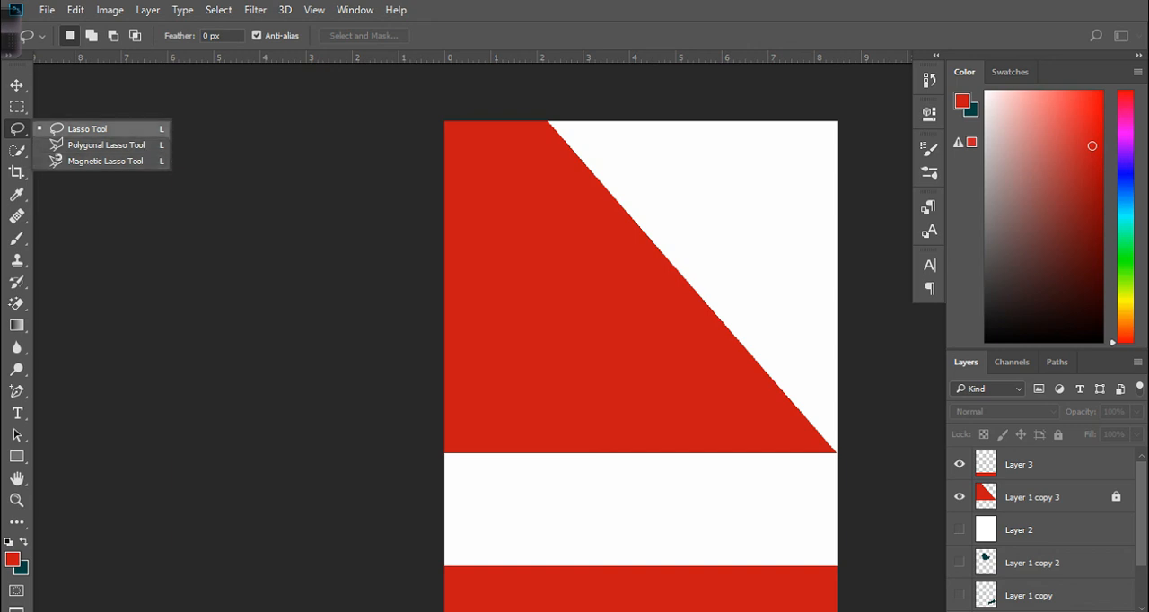
{"action": "key", "text": "Escape"}
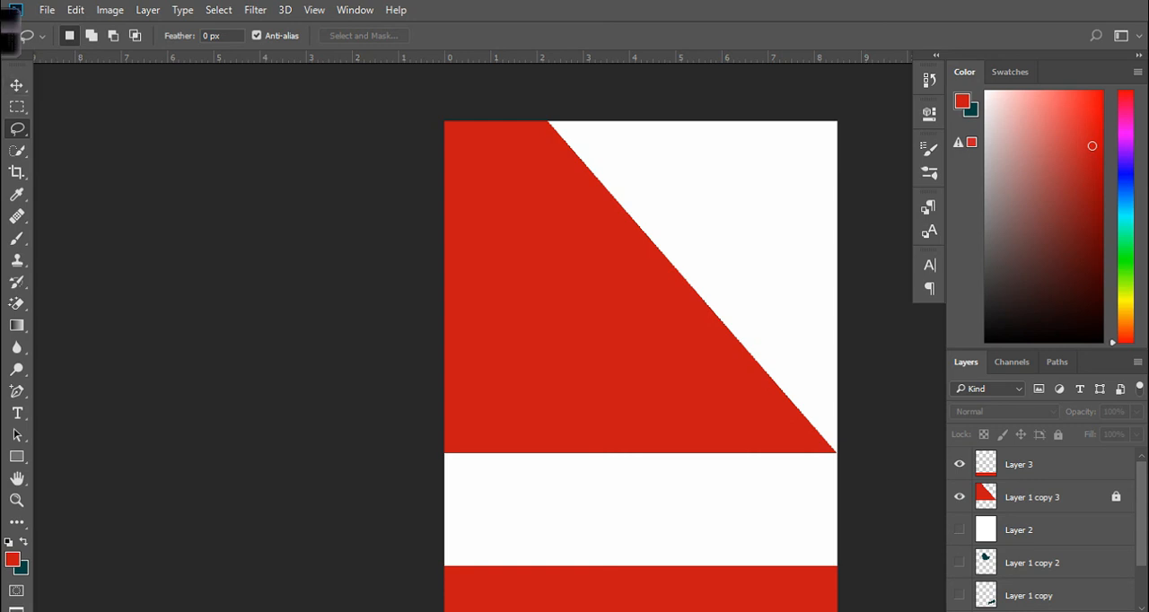
{"action": "mouse_move", "coordinate": [9, 33]}
{"action": "left_click", "coordinate": [766, 33]}
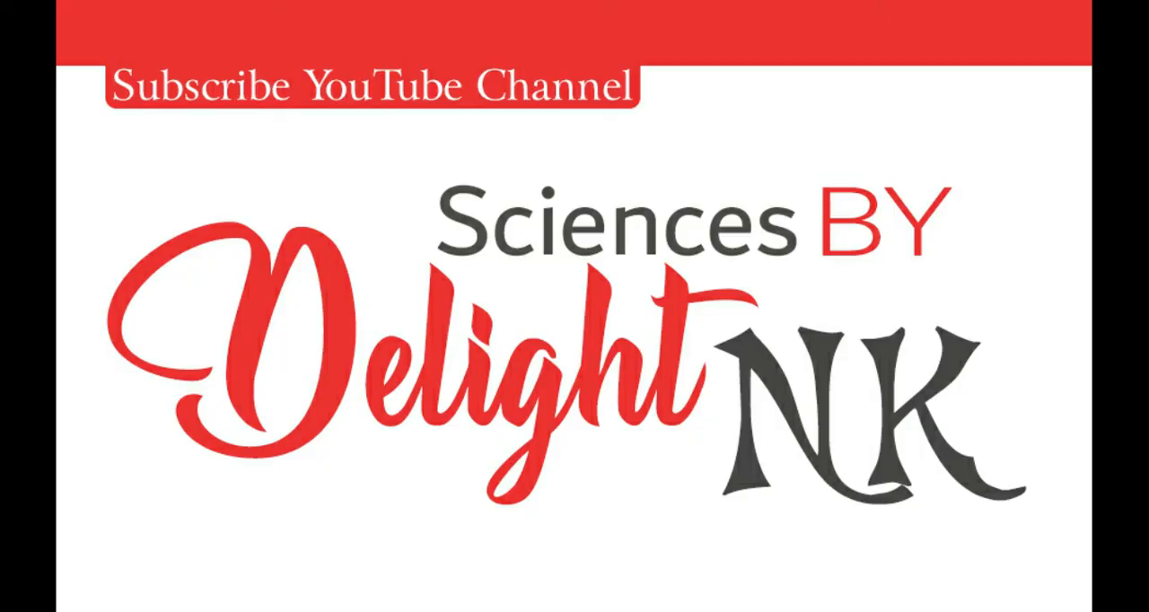